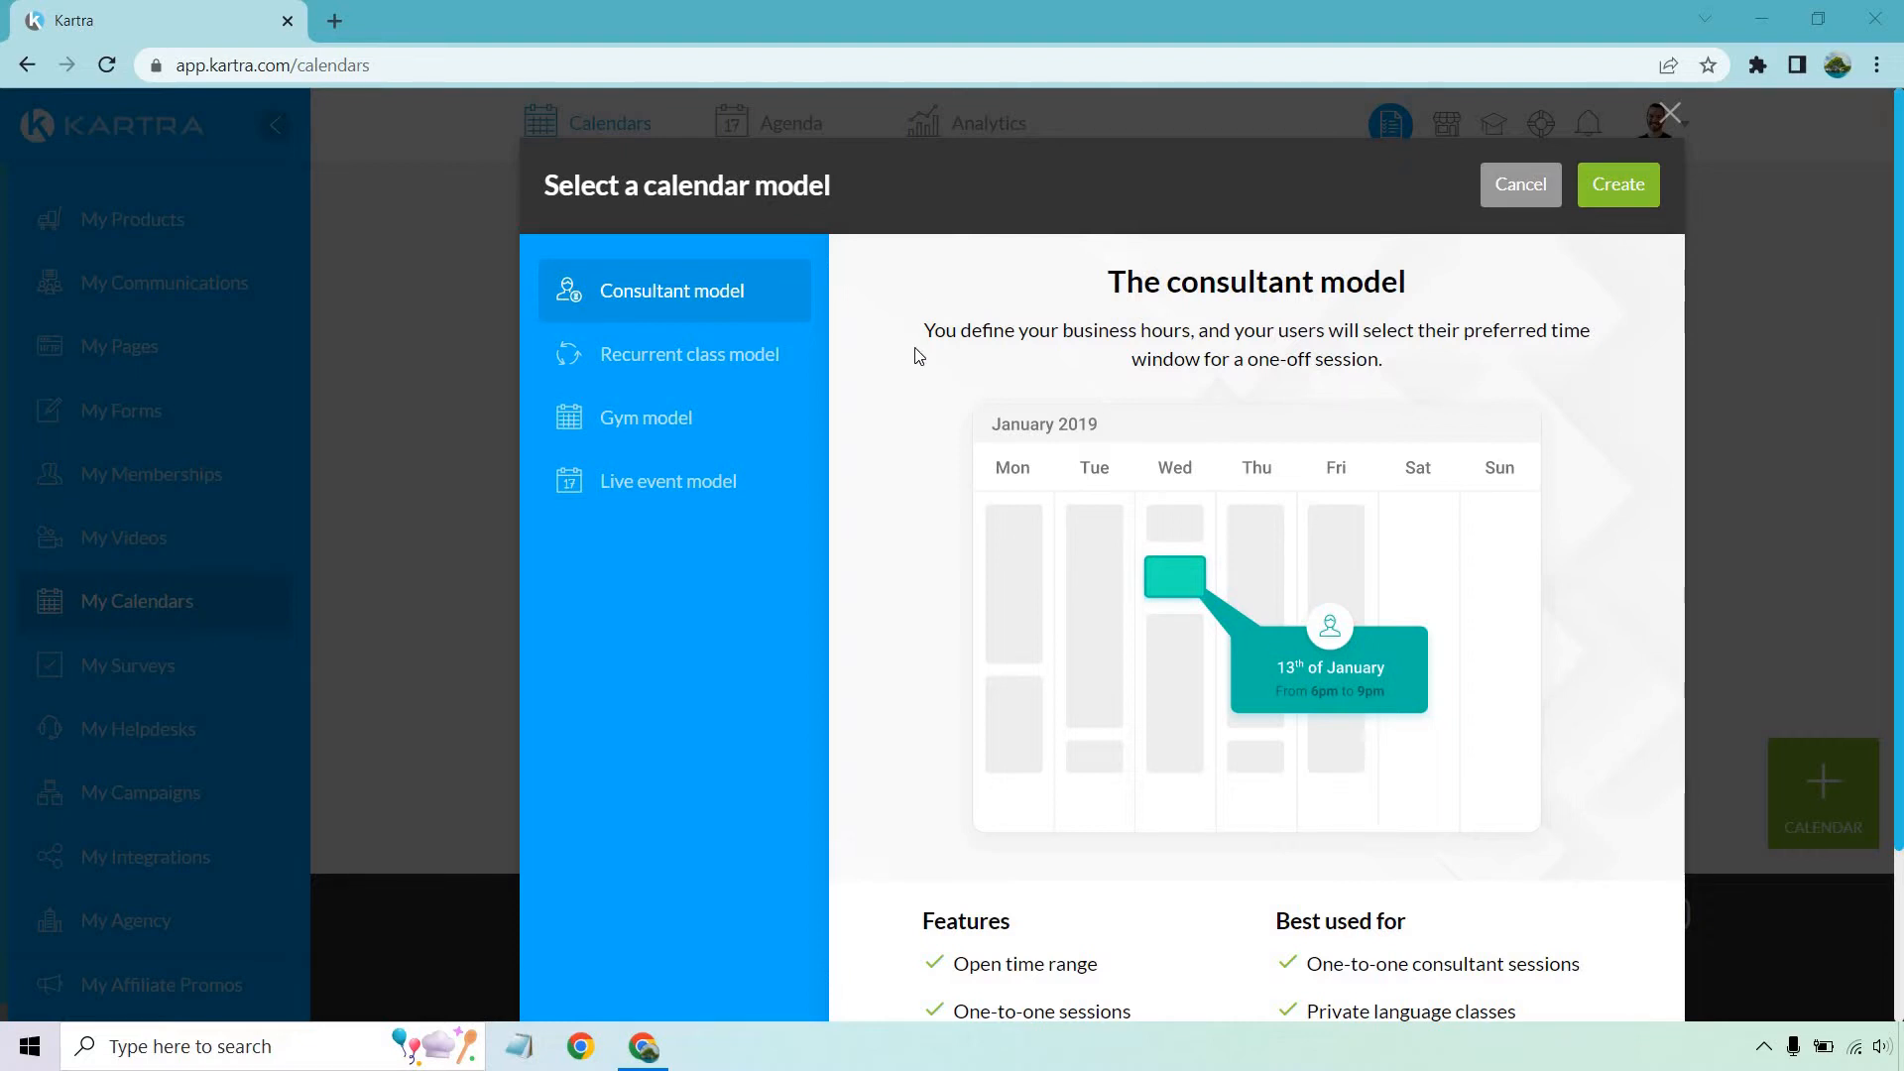
Step: Review the features and best uses of the consultant, recurrent class, gym and live event calendar models
{"action": "scroll", "coordinate": [914, 361], "scroll_direction": "down", "scroll_amount": 2}
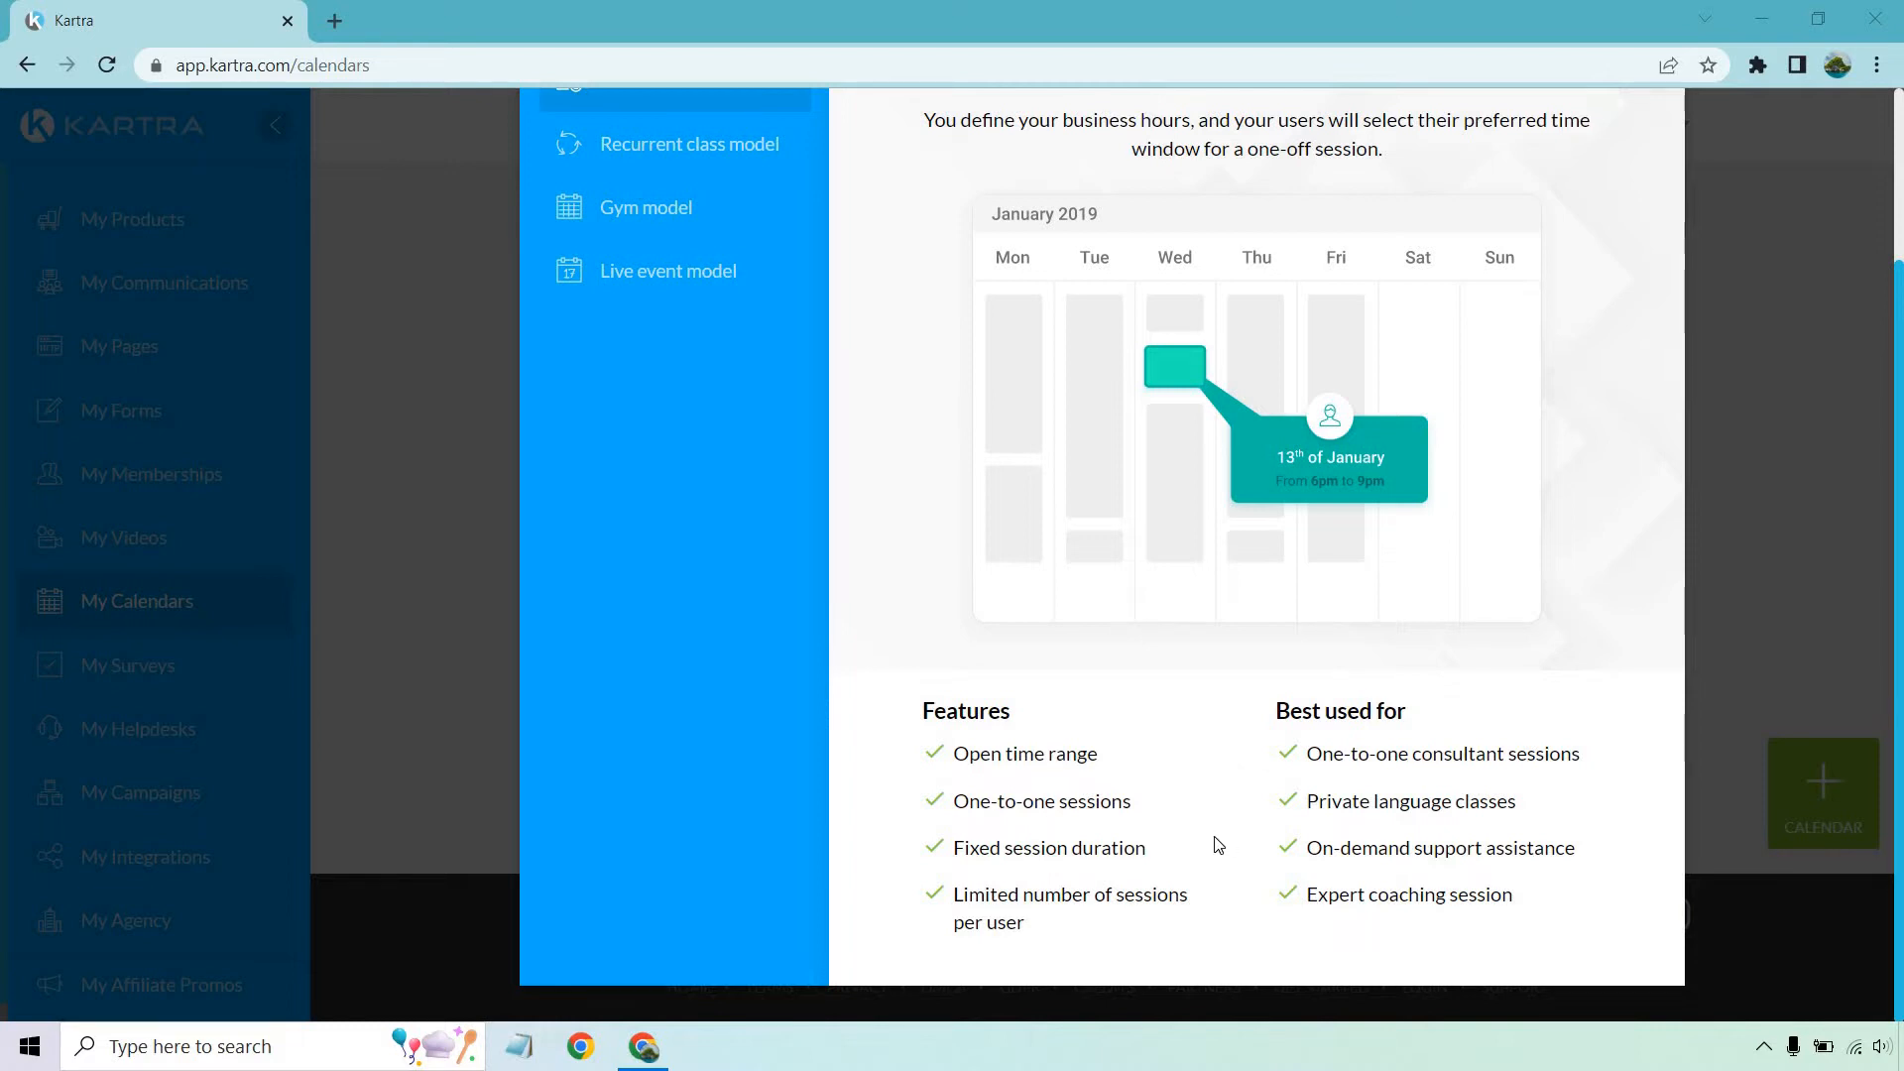
{"action": "scroll", "coordinate": [1218, 845], "scroll_direction": "up", "scroll_amount": 3}
{"action": "left_click", "coordinate": [692, 357]}
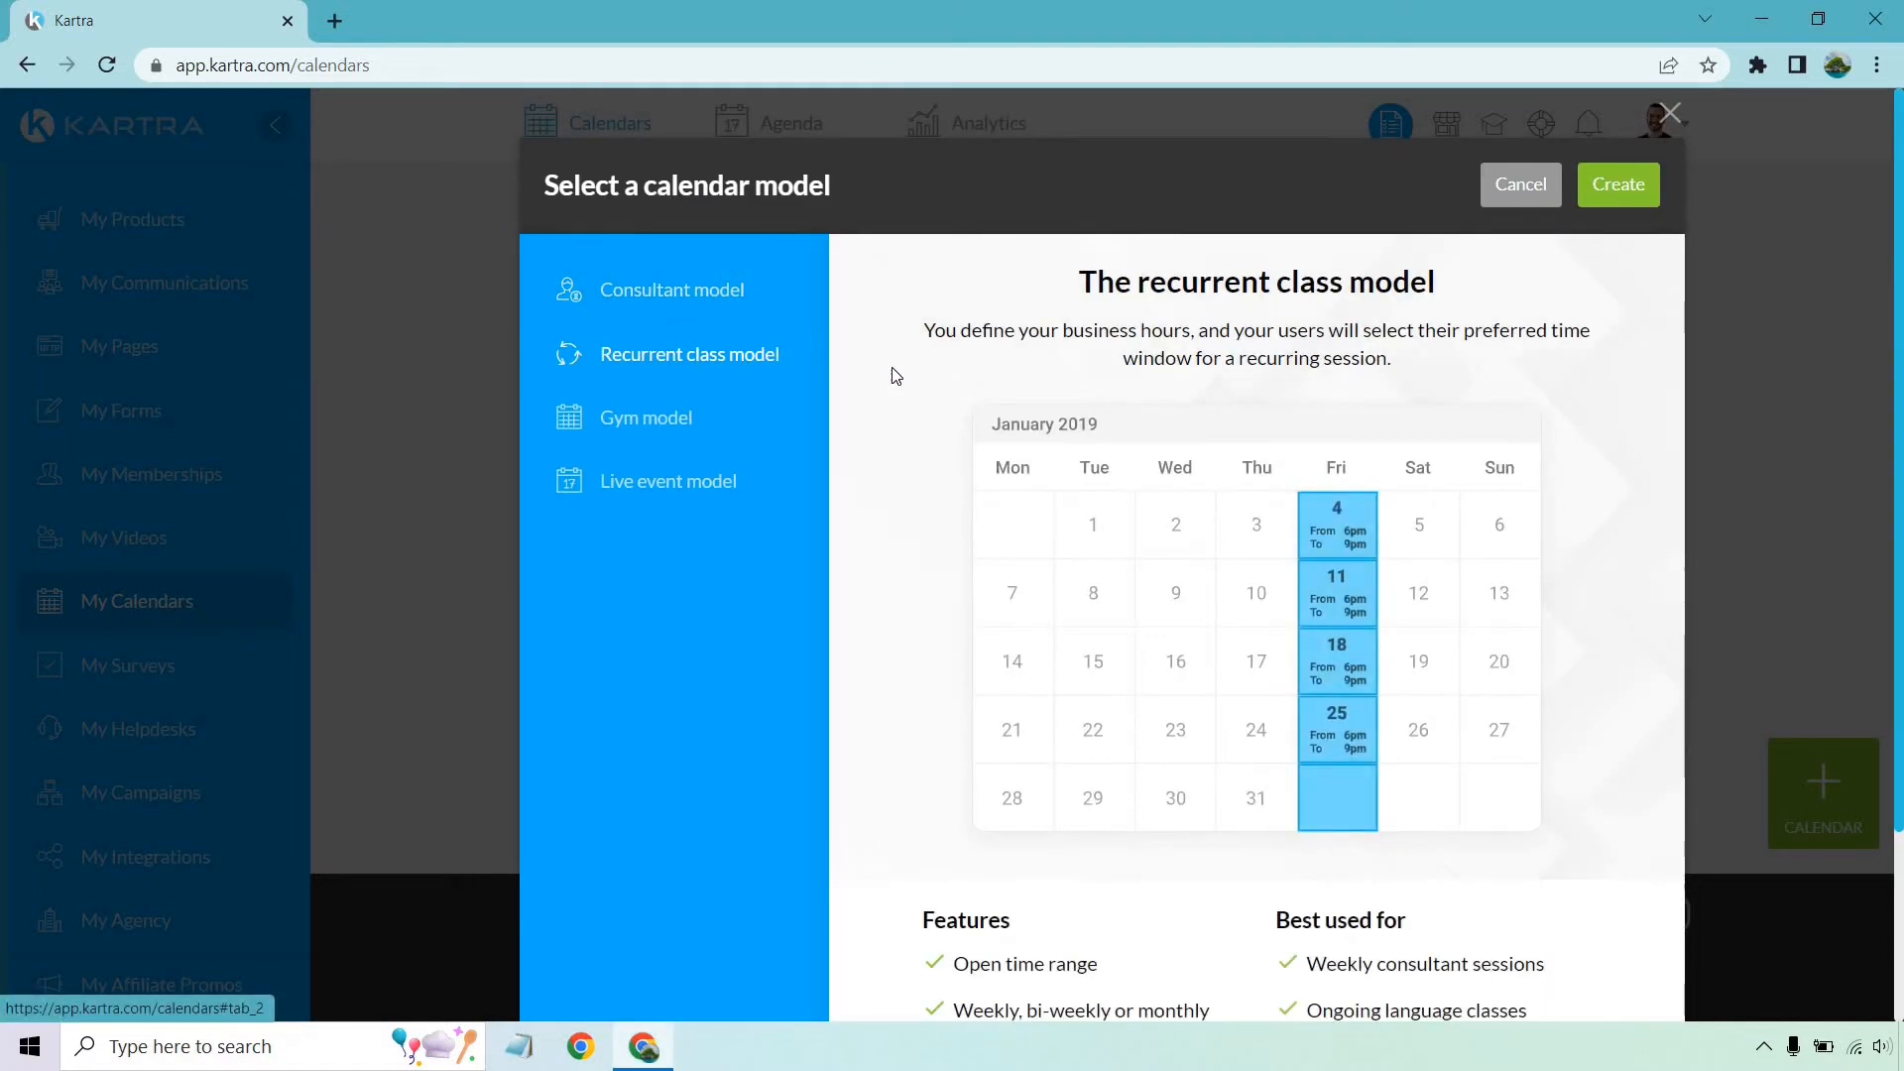
{"action": "scroll", "coordinate": [880, 510], "scroll_direction": "down", "scroll_amount": 3}
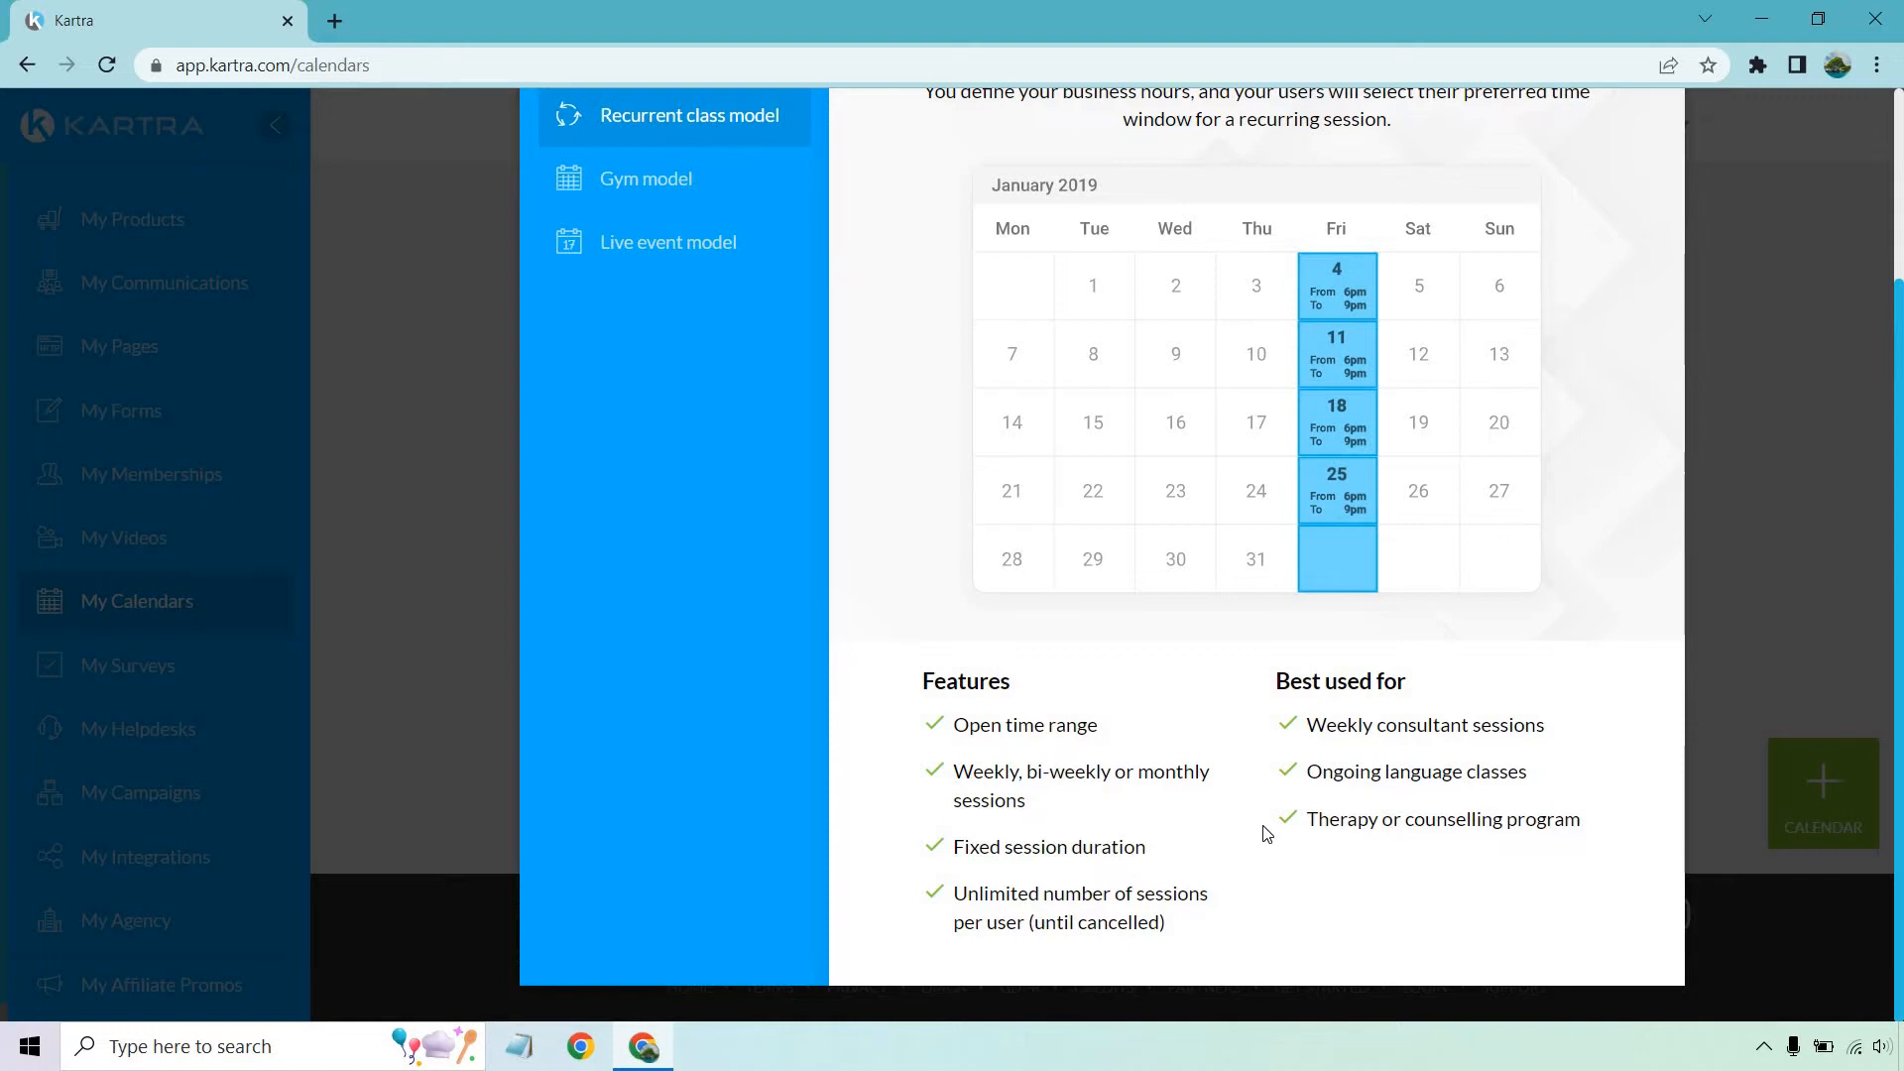
{"action": "scroll", "coordinate": [1126, 429], "scroll_direction": "up", "scroll_amount": 2}
{"action": "scroll", "coordinate": [1127, 429], "scroll_direction": "up", "scroll_amount": 1}
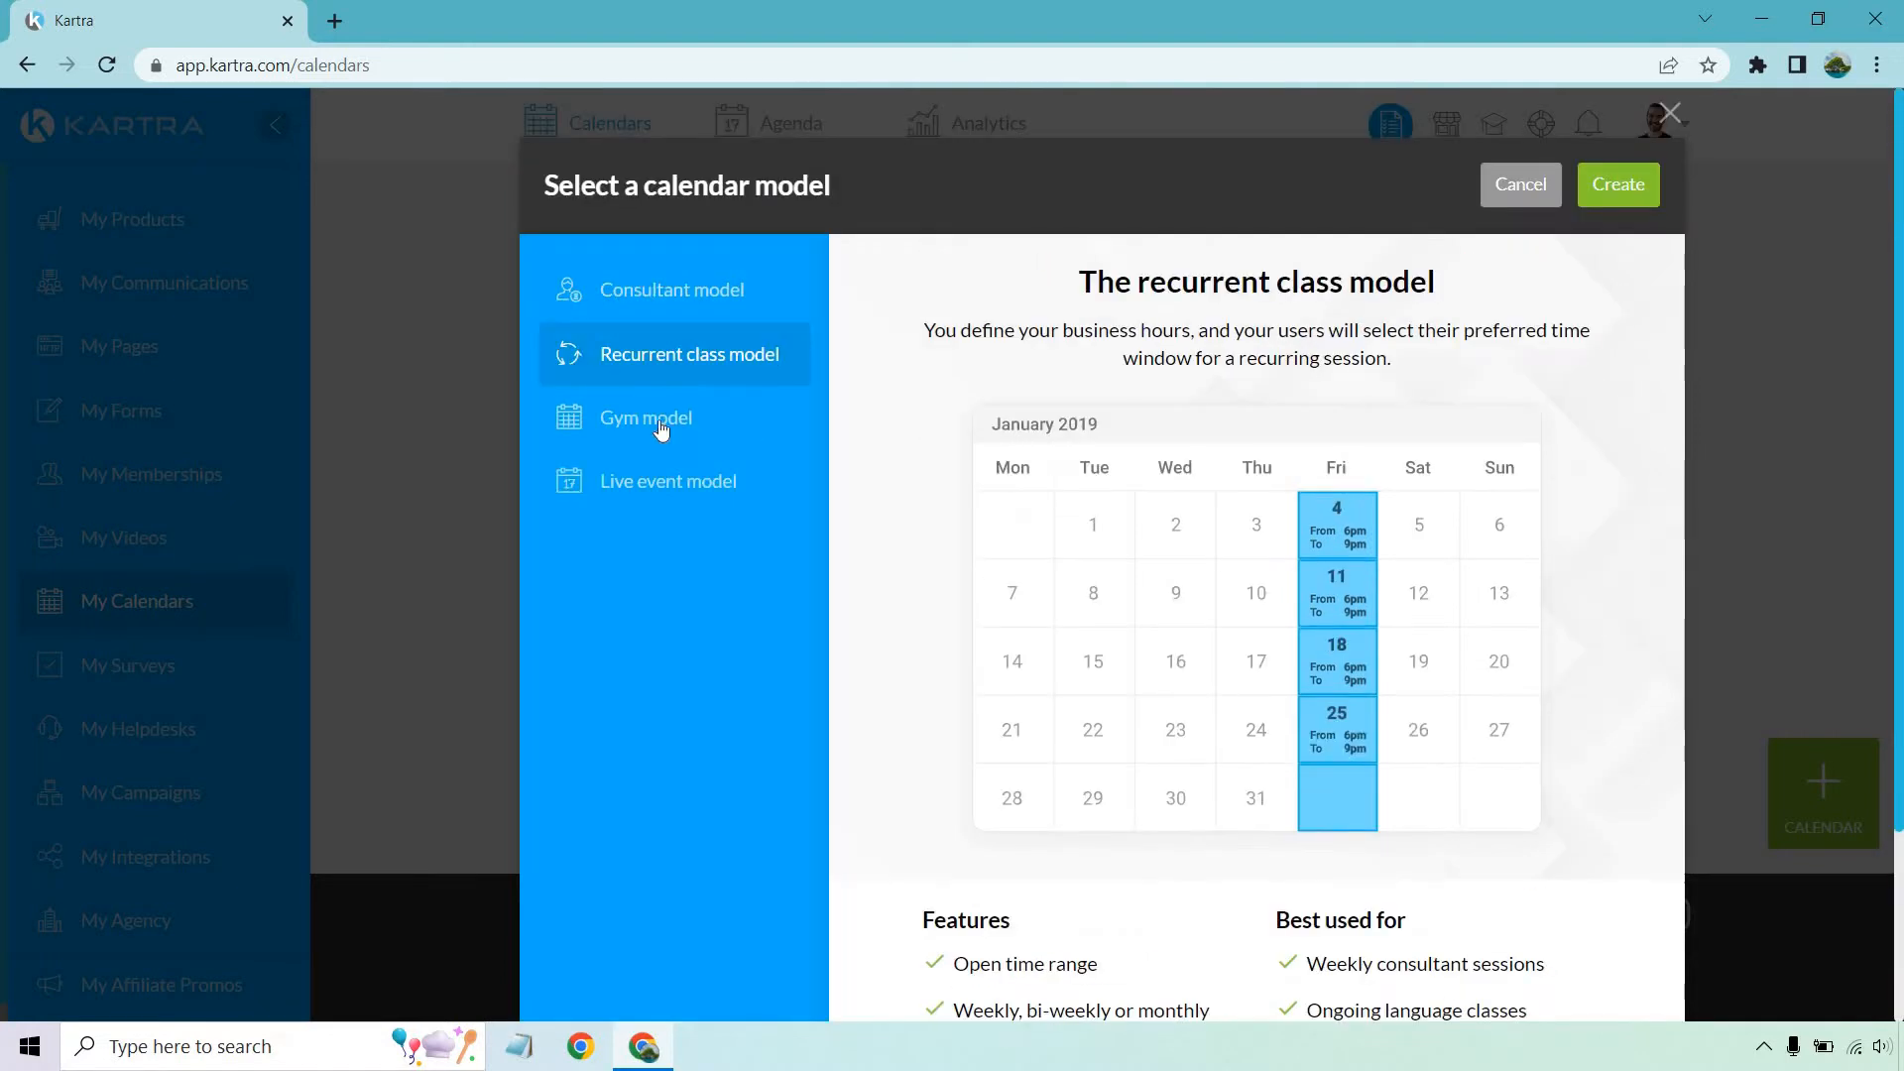
{"action": "left_click", "coordinate": [788, 416]}
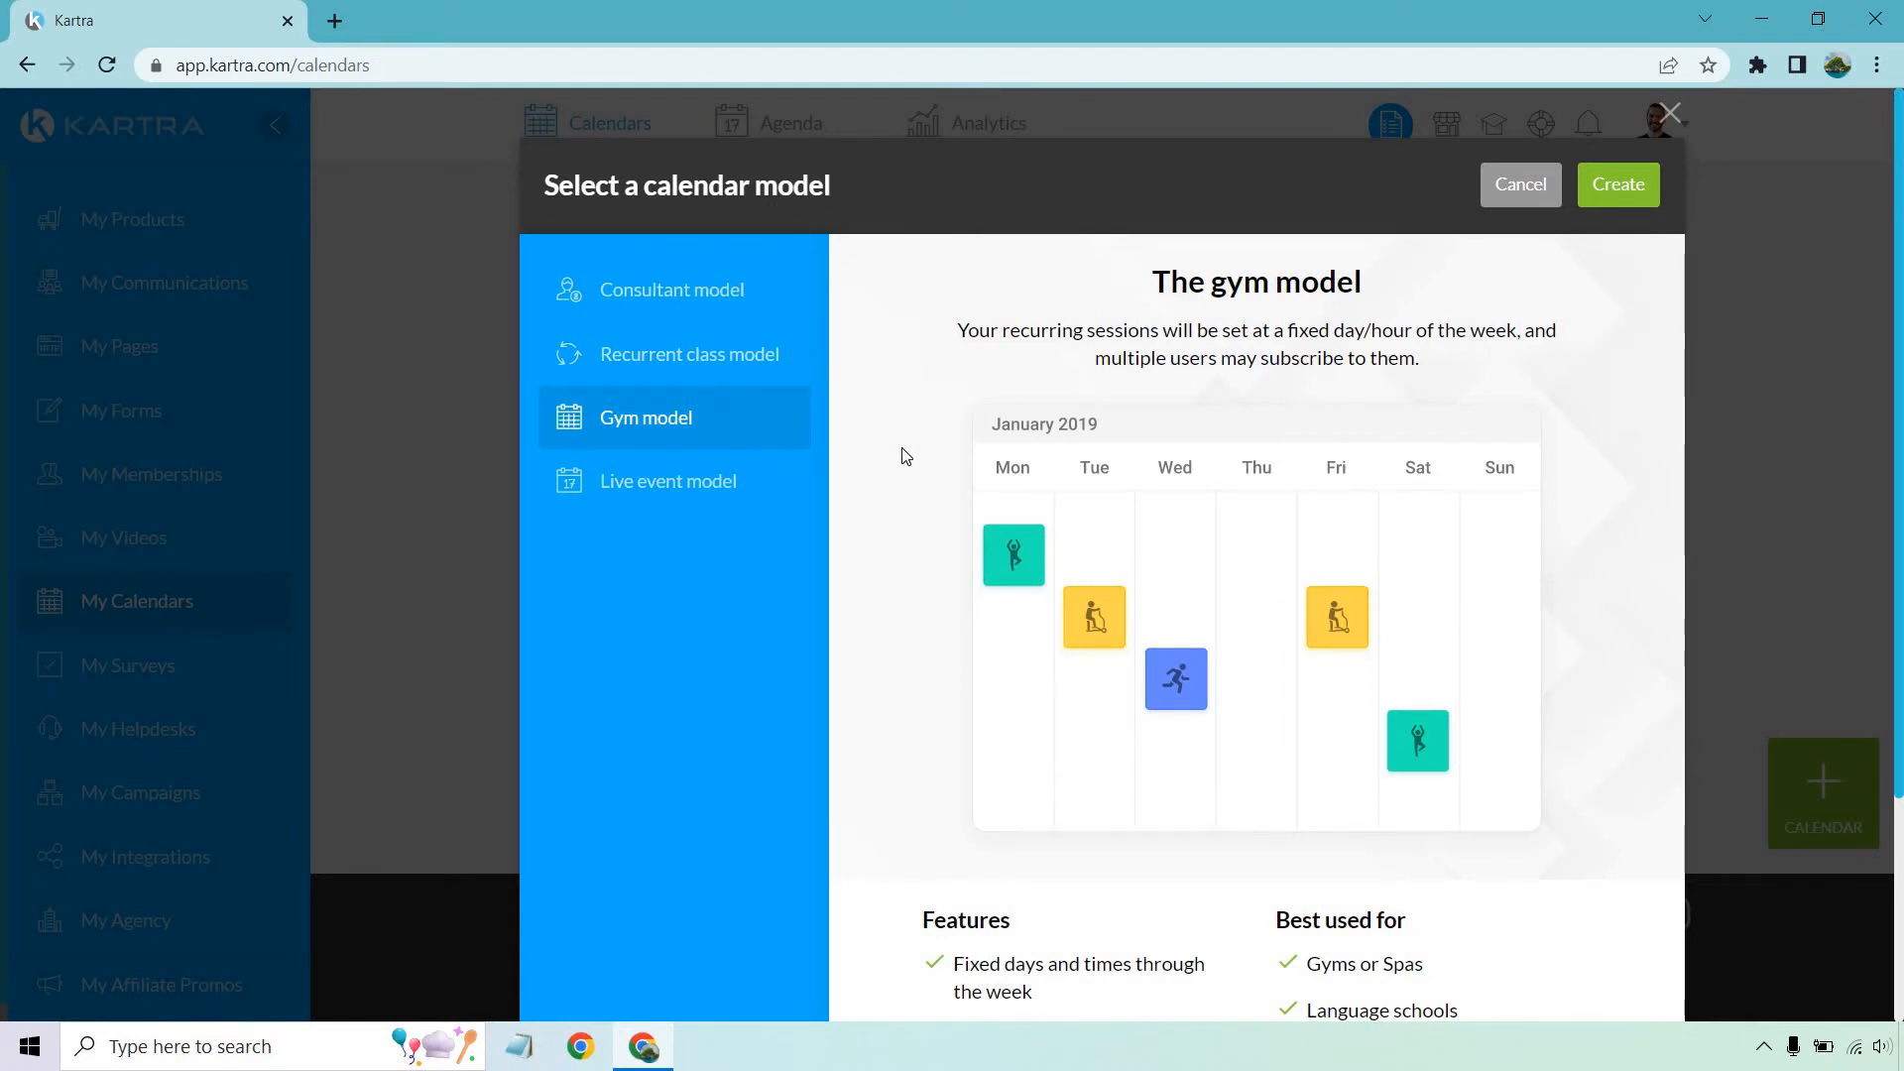
{"action": "scroll", "coordinate": [902, 456], "scroll_direction": "down", "scroll_amount": 3}
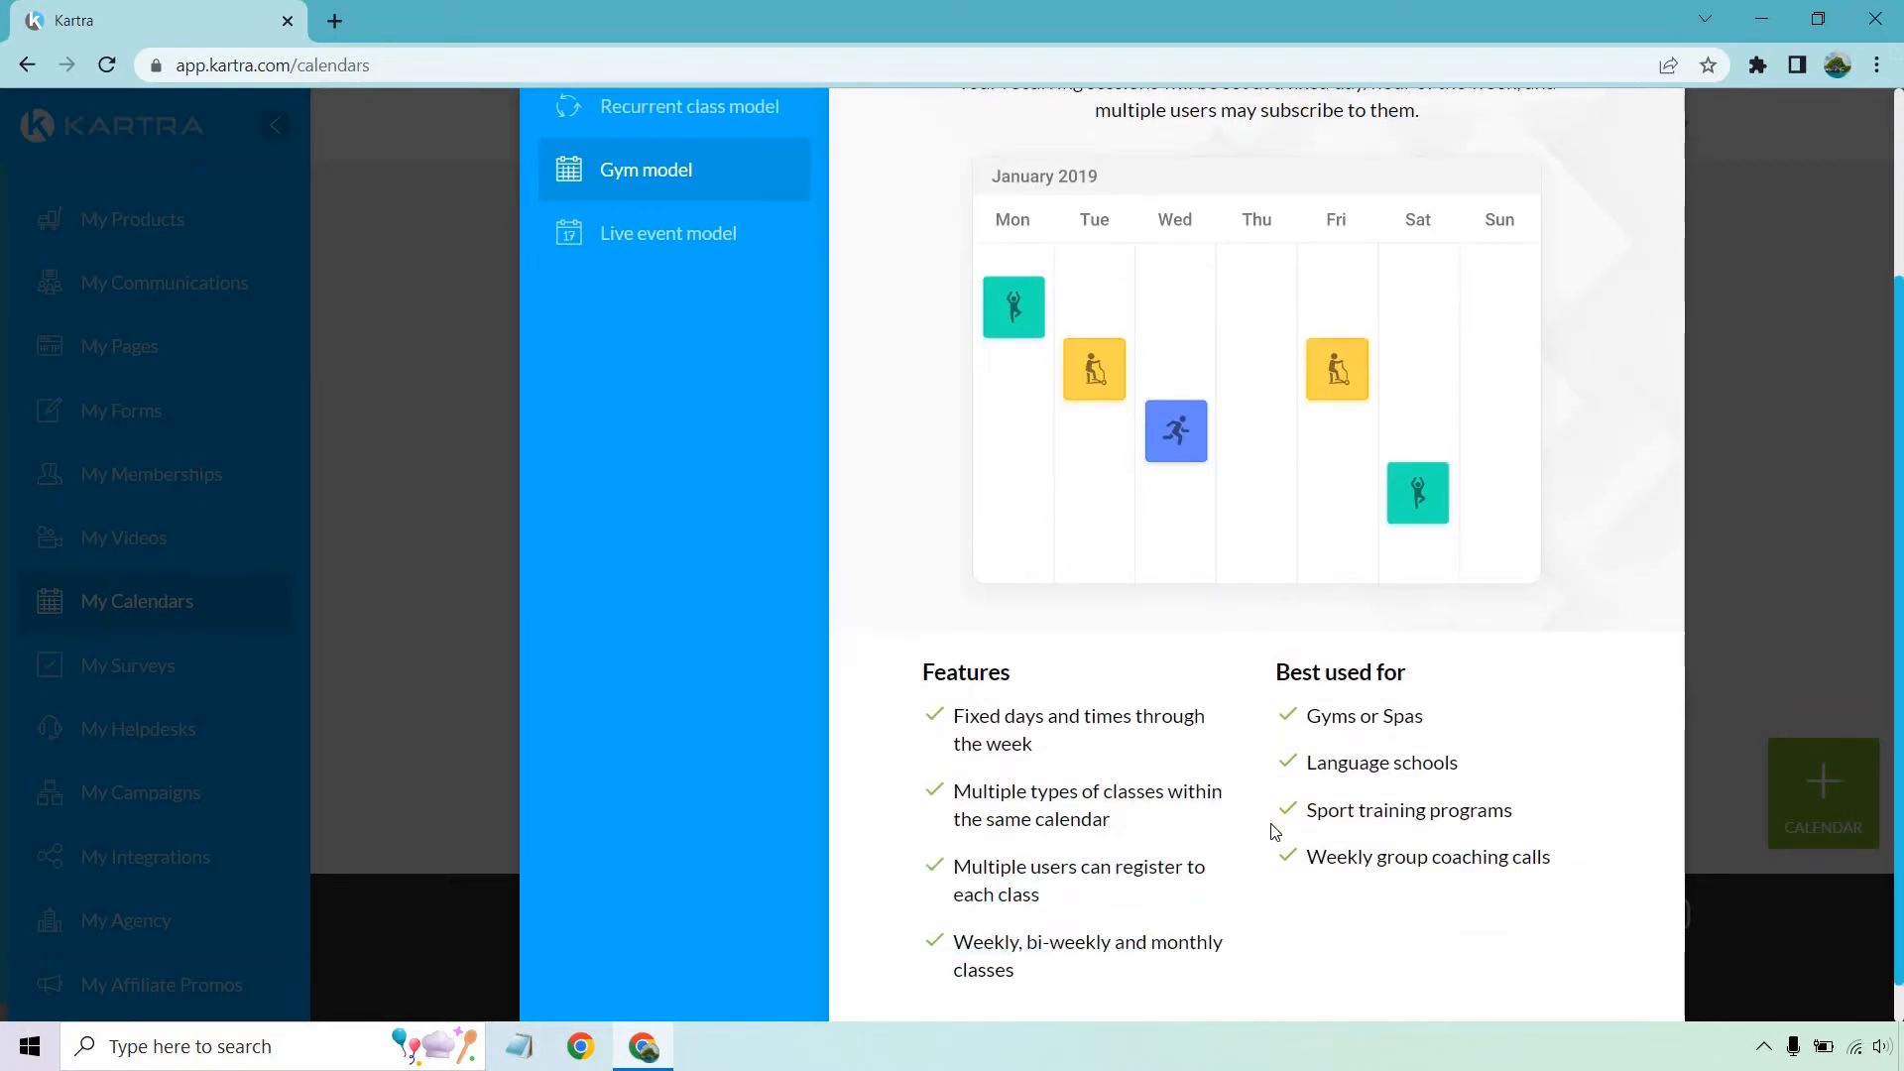
{"action": "scroll", "coordinate": [1276, 815], "scroll_direction": "up", "scroll_amount": 2}
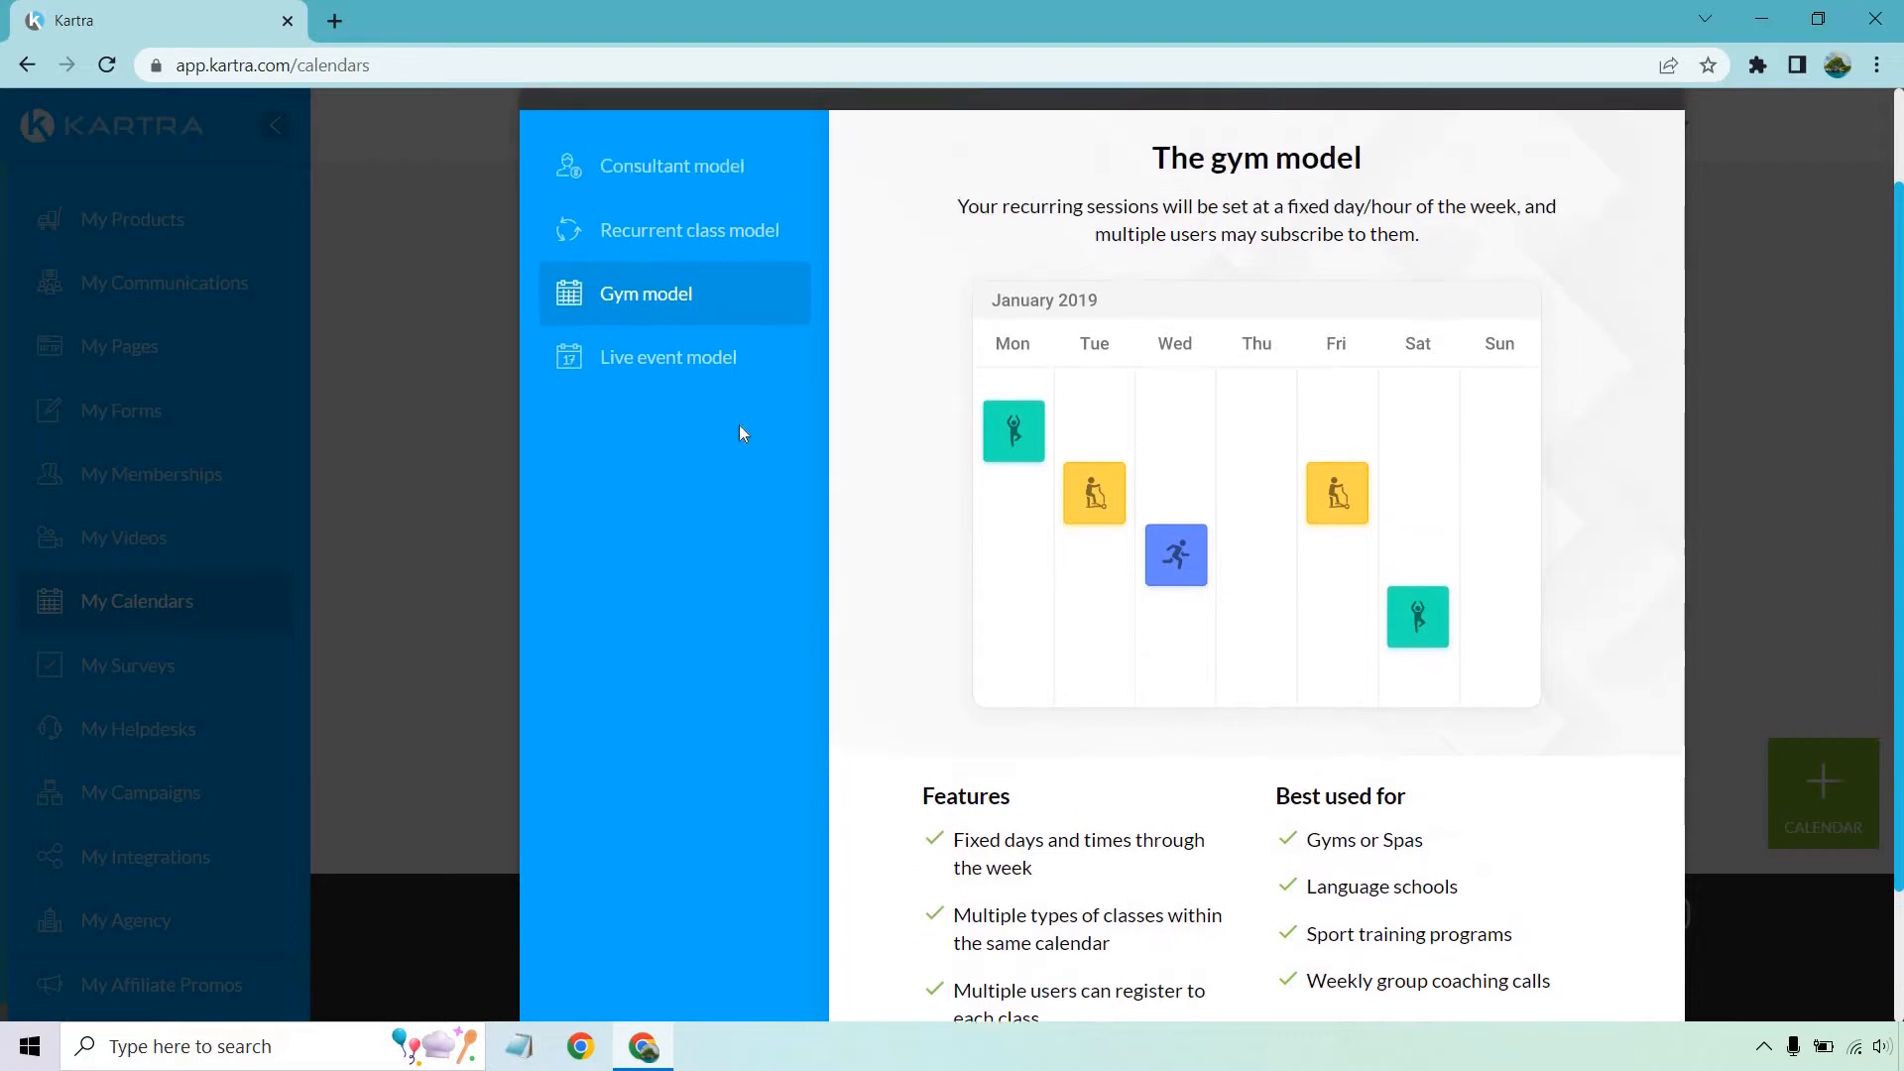
{"action": "left_click", "coordinate": [689, 359]}
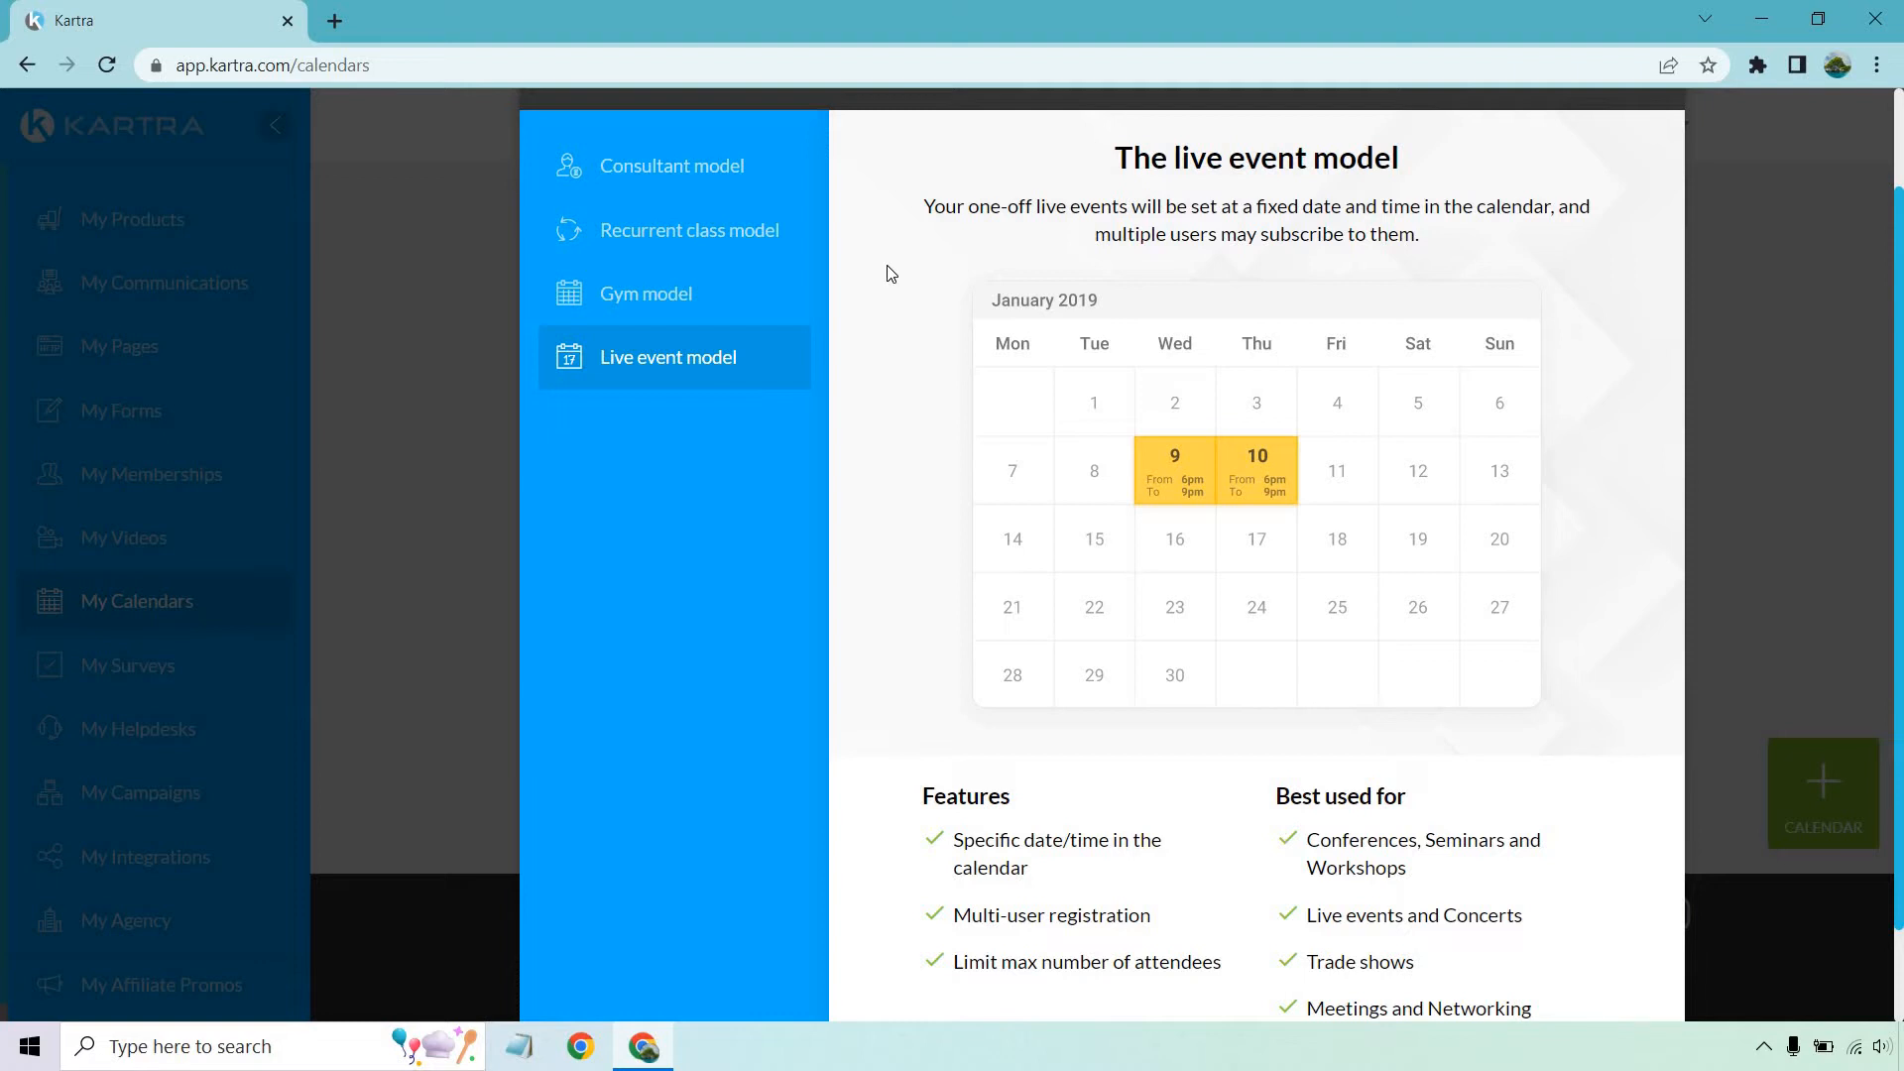
{"action": "scroll", "coordinate": [905, 330], "scroll_direction": "down", "scroll_amount": 1}
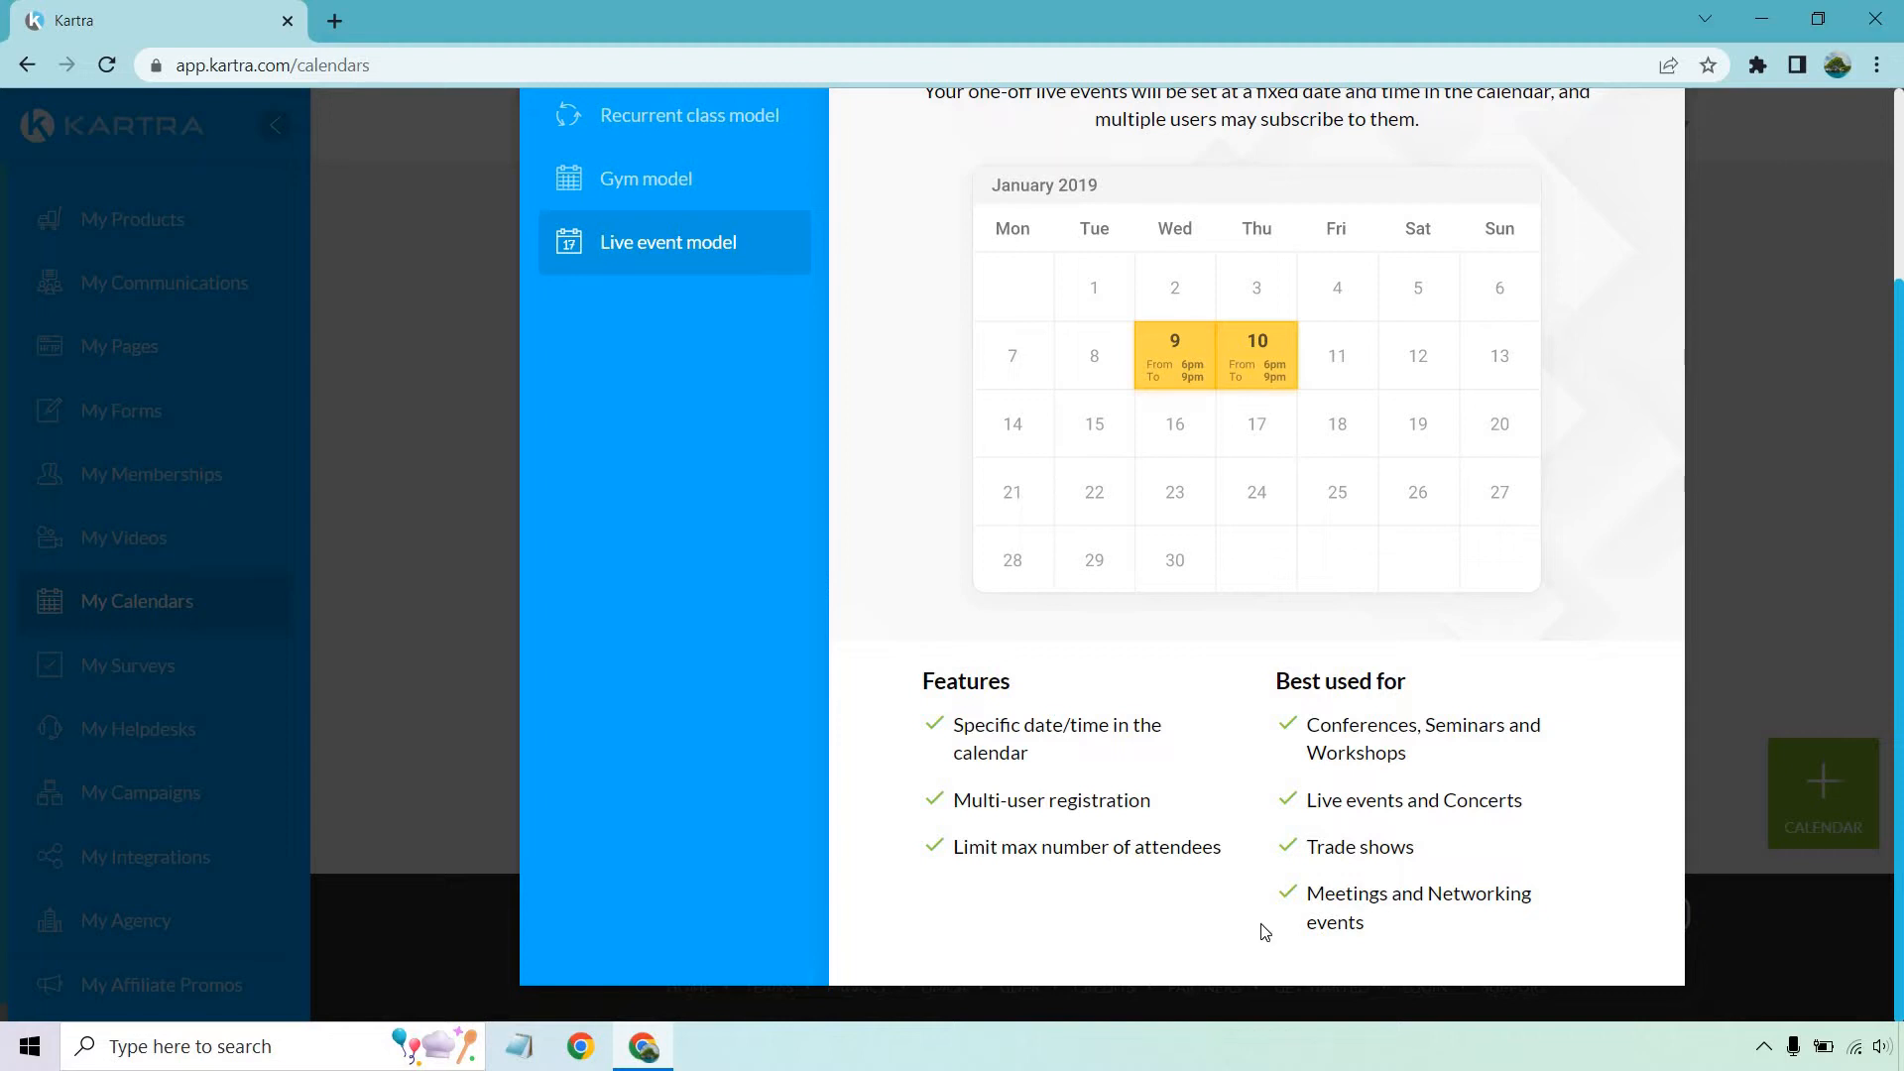
{"action": "scroll", "coordinate": [1220, 744], "scroll_direction": "up", "scroll_amount": 2}
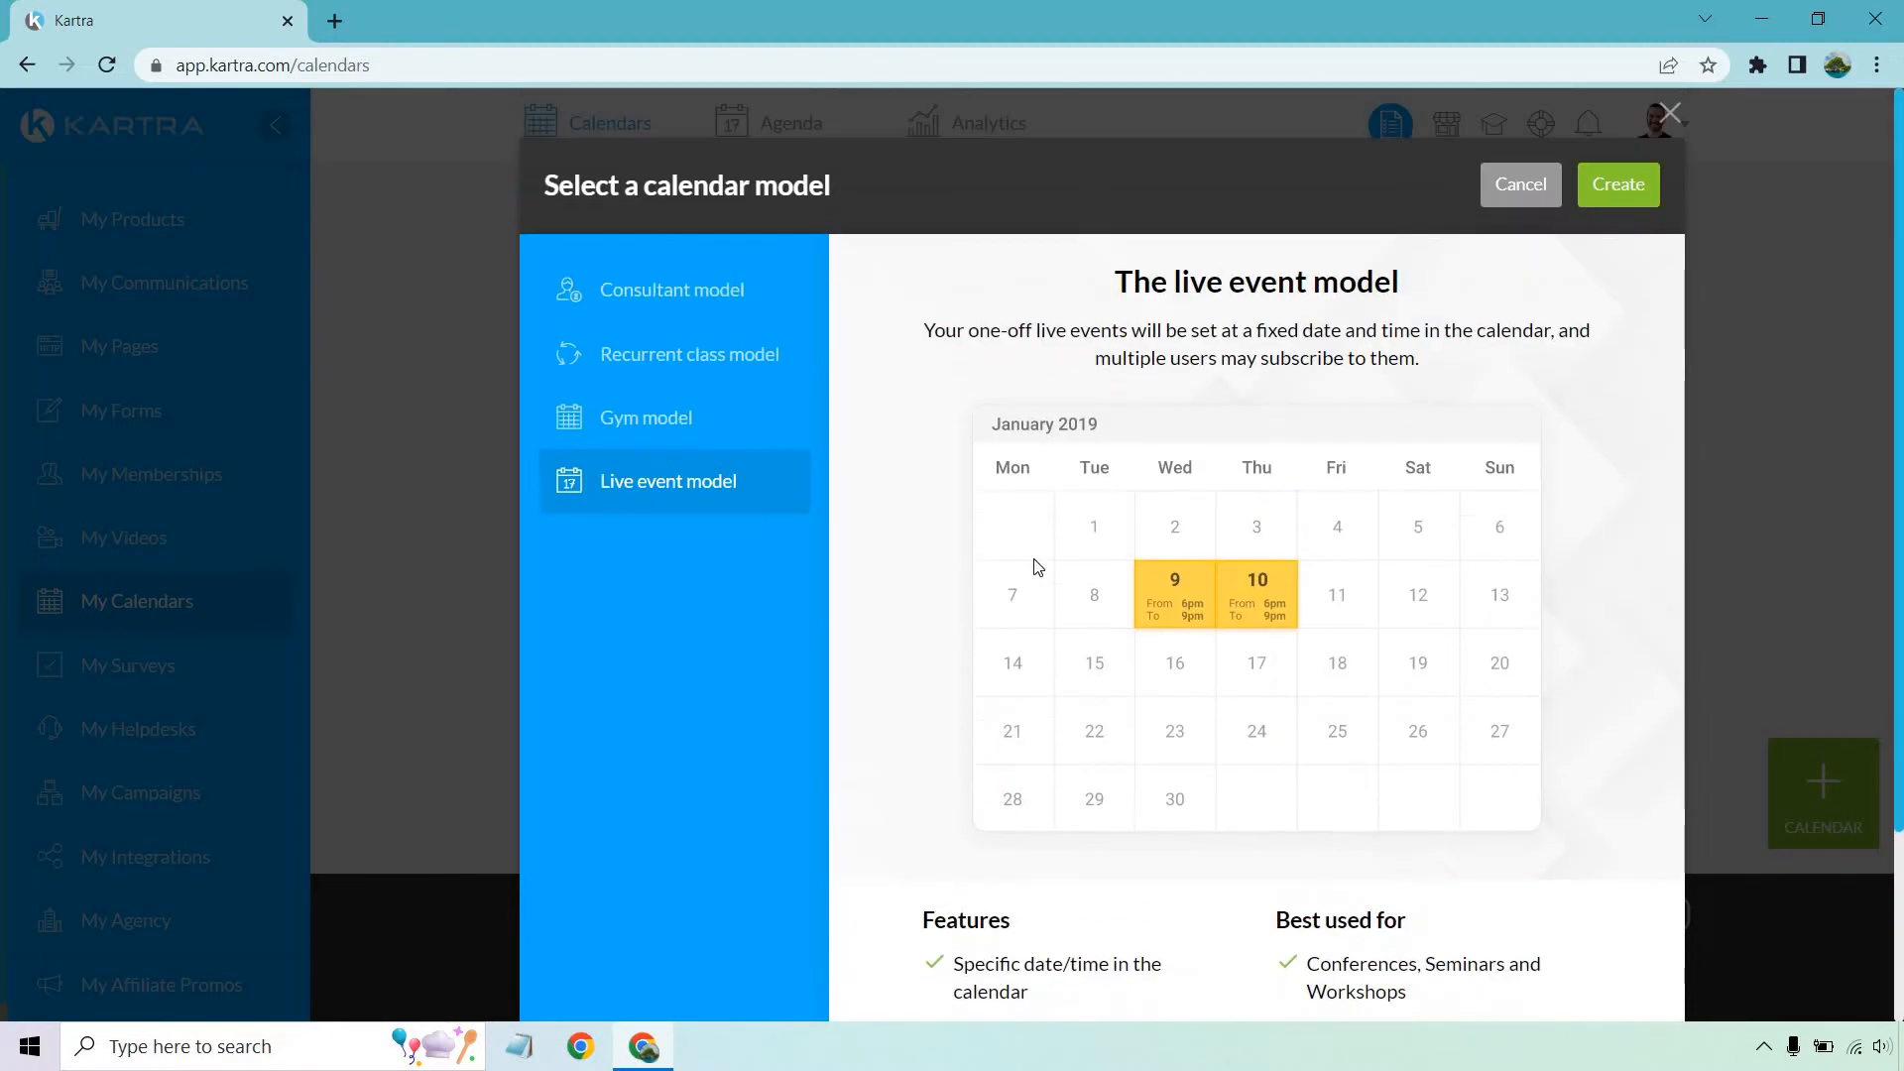
Step: Create a new calendar based on the Consultant model
{"action": "left_click", "coordinate": [674, 296]}
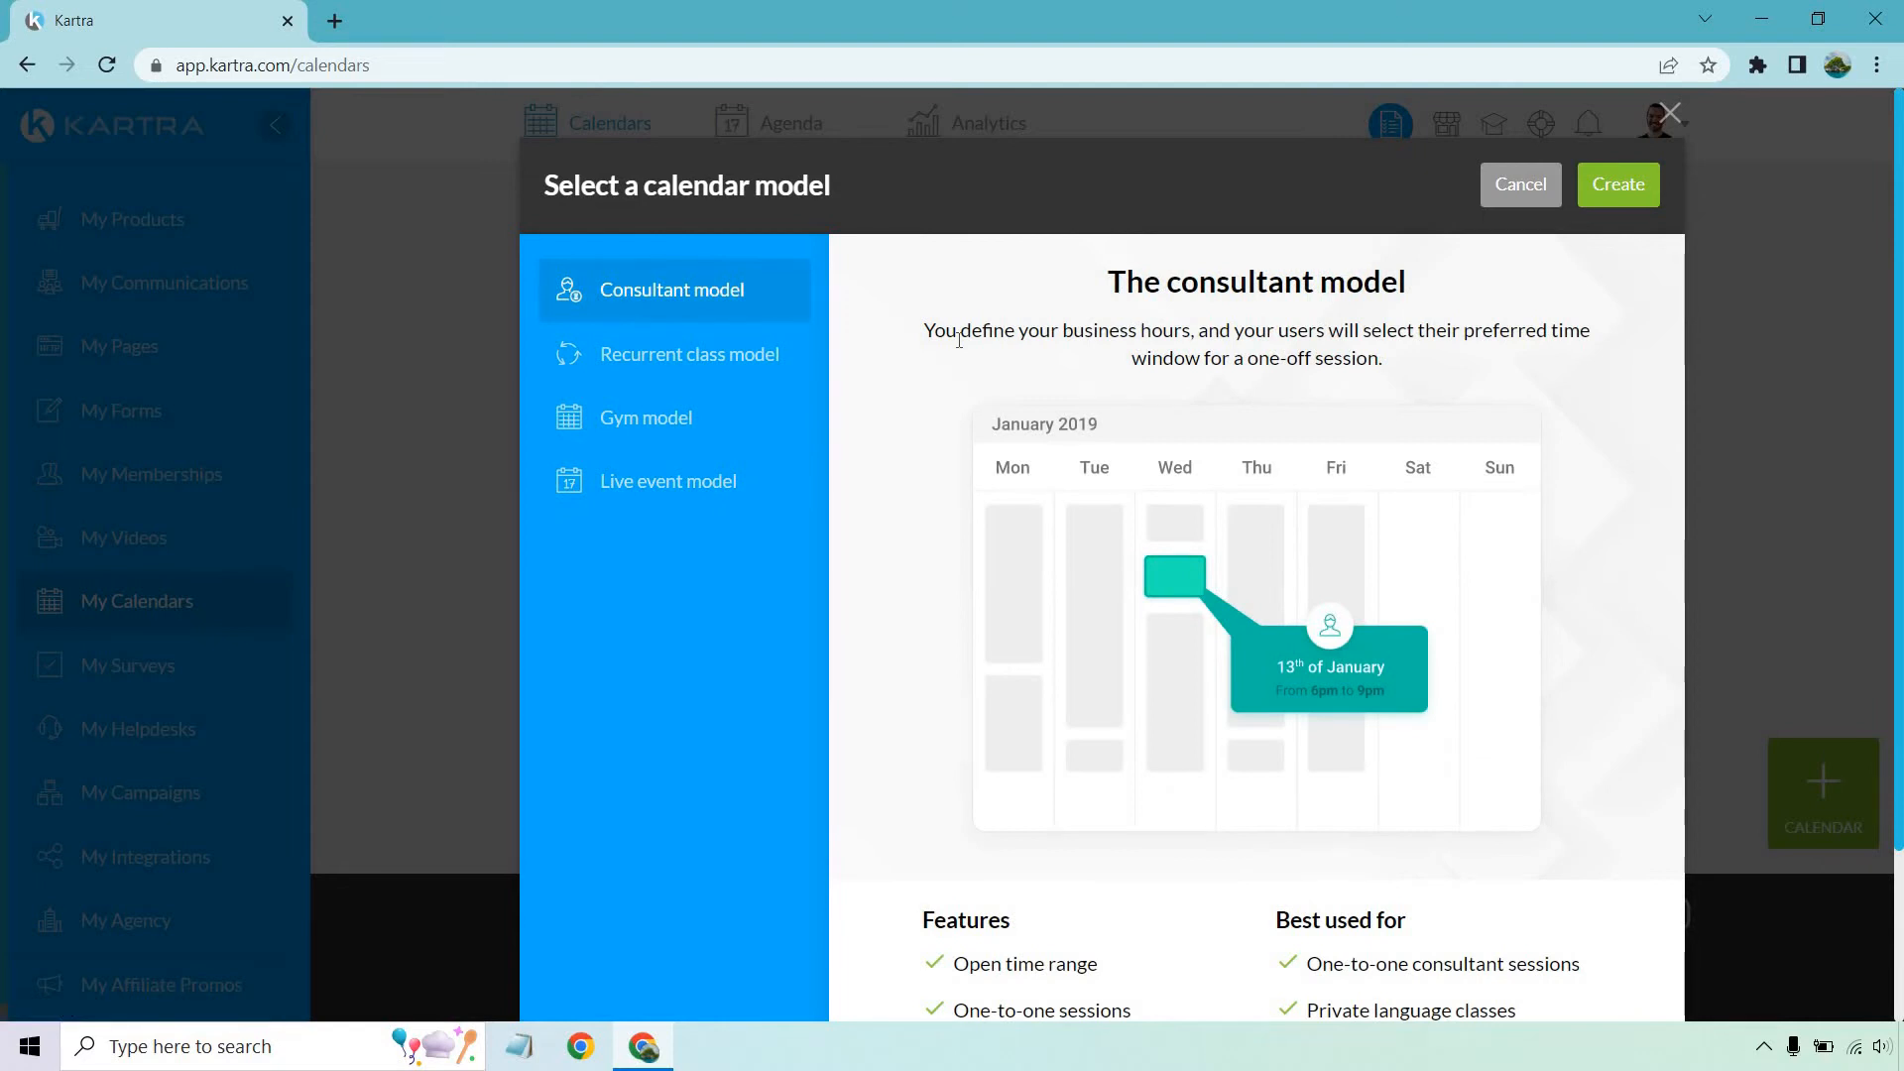
{"action": "left_click", "coordinate": [1618, 194]}
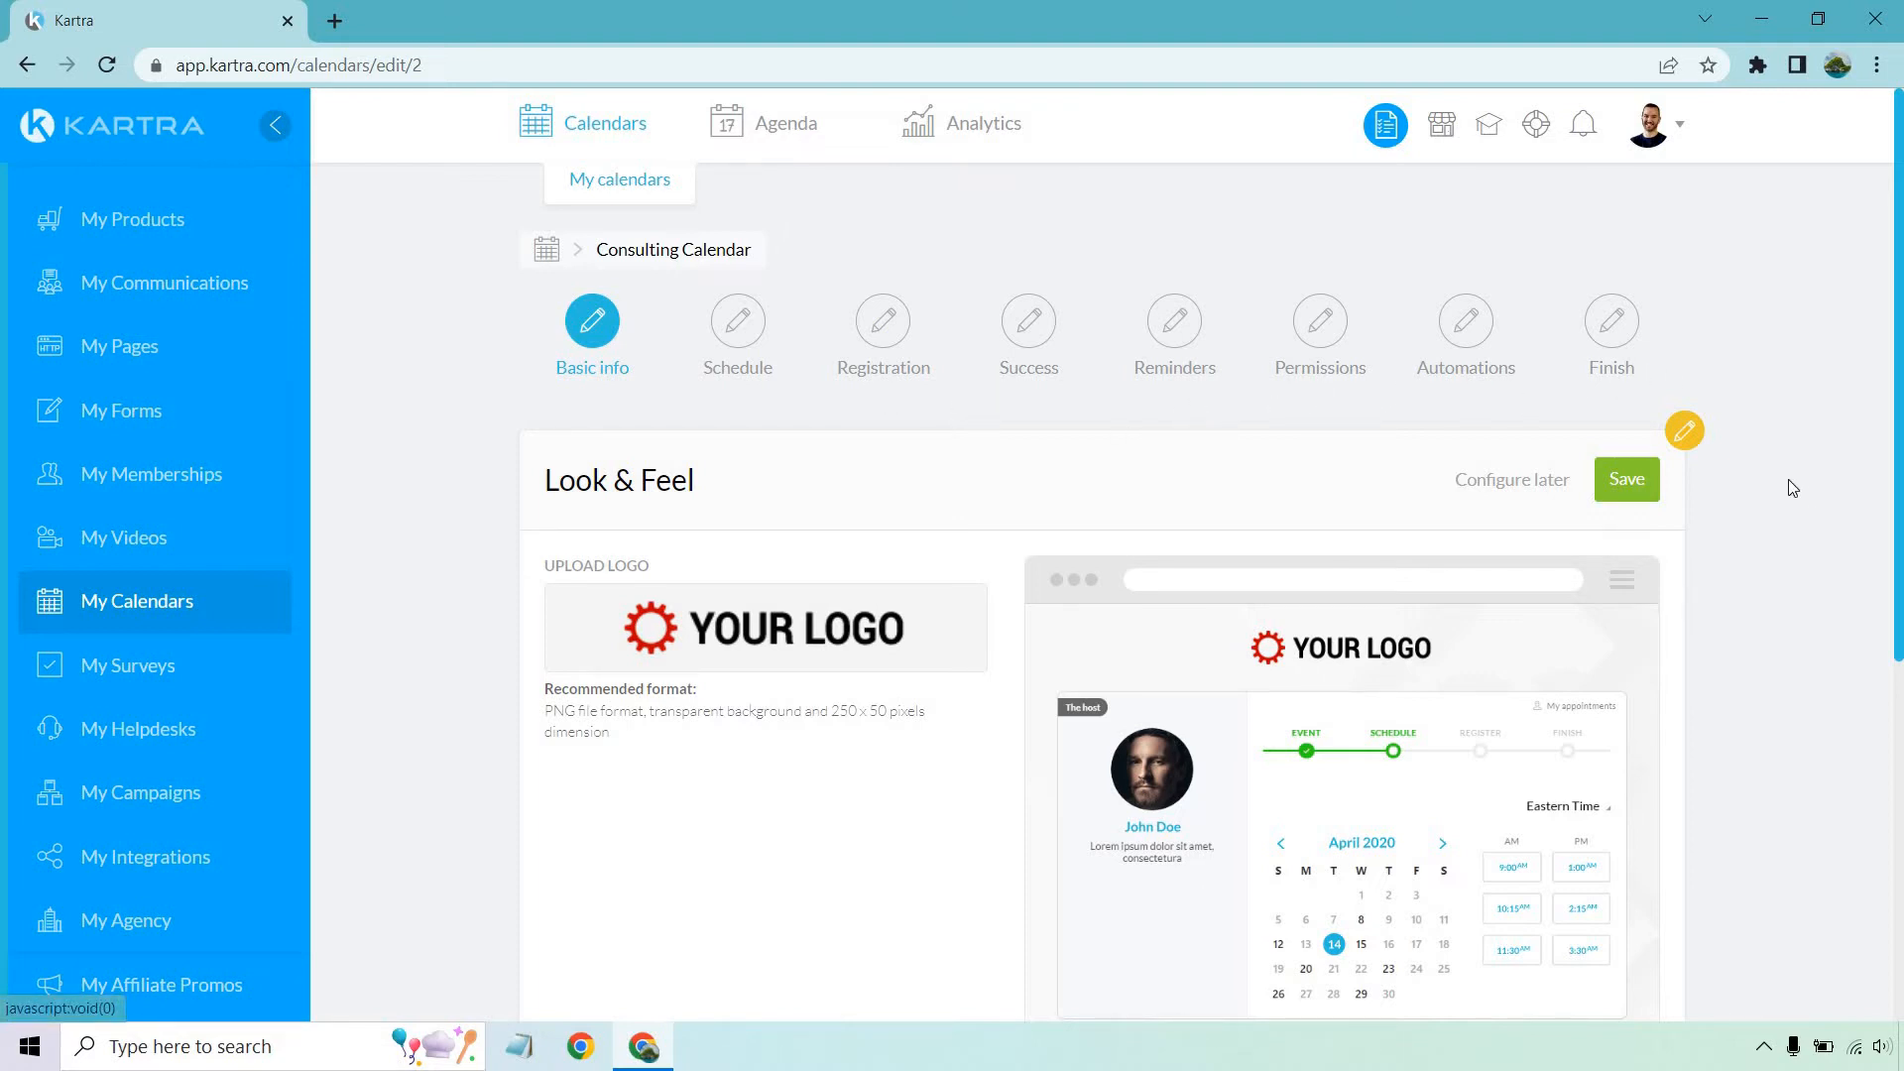
Step: Upload the Marketing Island logo in the calendar's Look & Feel settings
{"action": "scroll", "coordinate": [1792, 472], "scroll_direction": "down", "scroll_amount": 6}
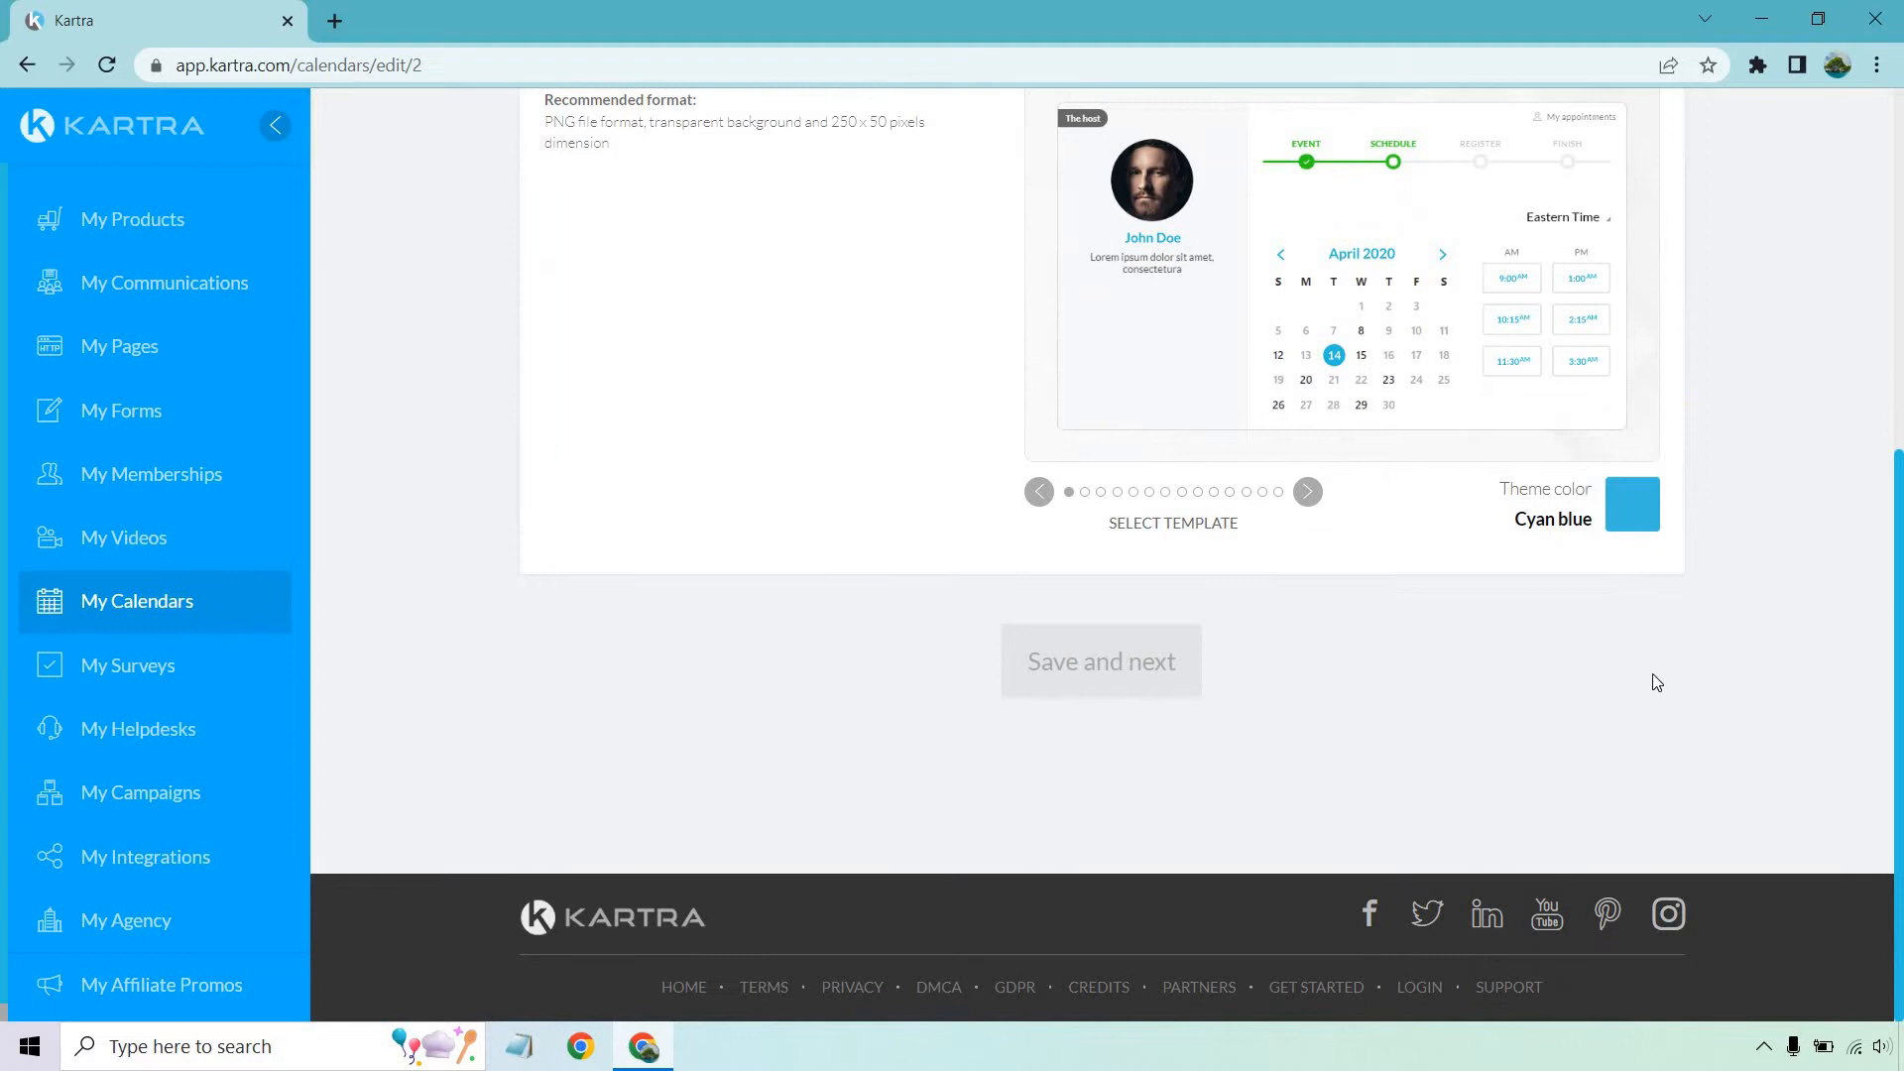
{"action": "scroll", "coordinate": [1654, 680], "scroll_direction": "up", "scroll_amount": 5}
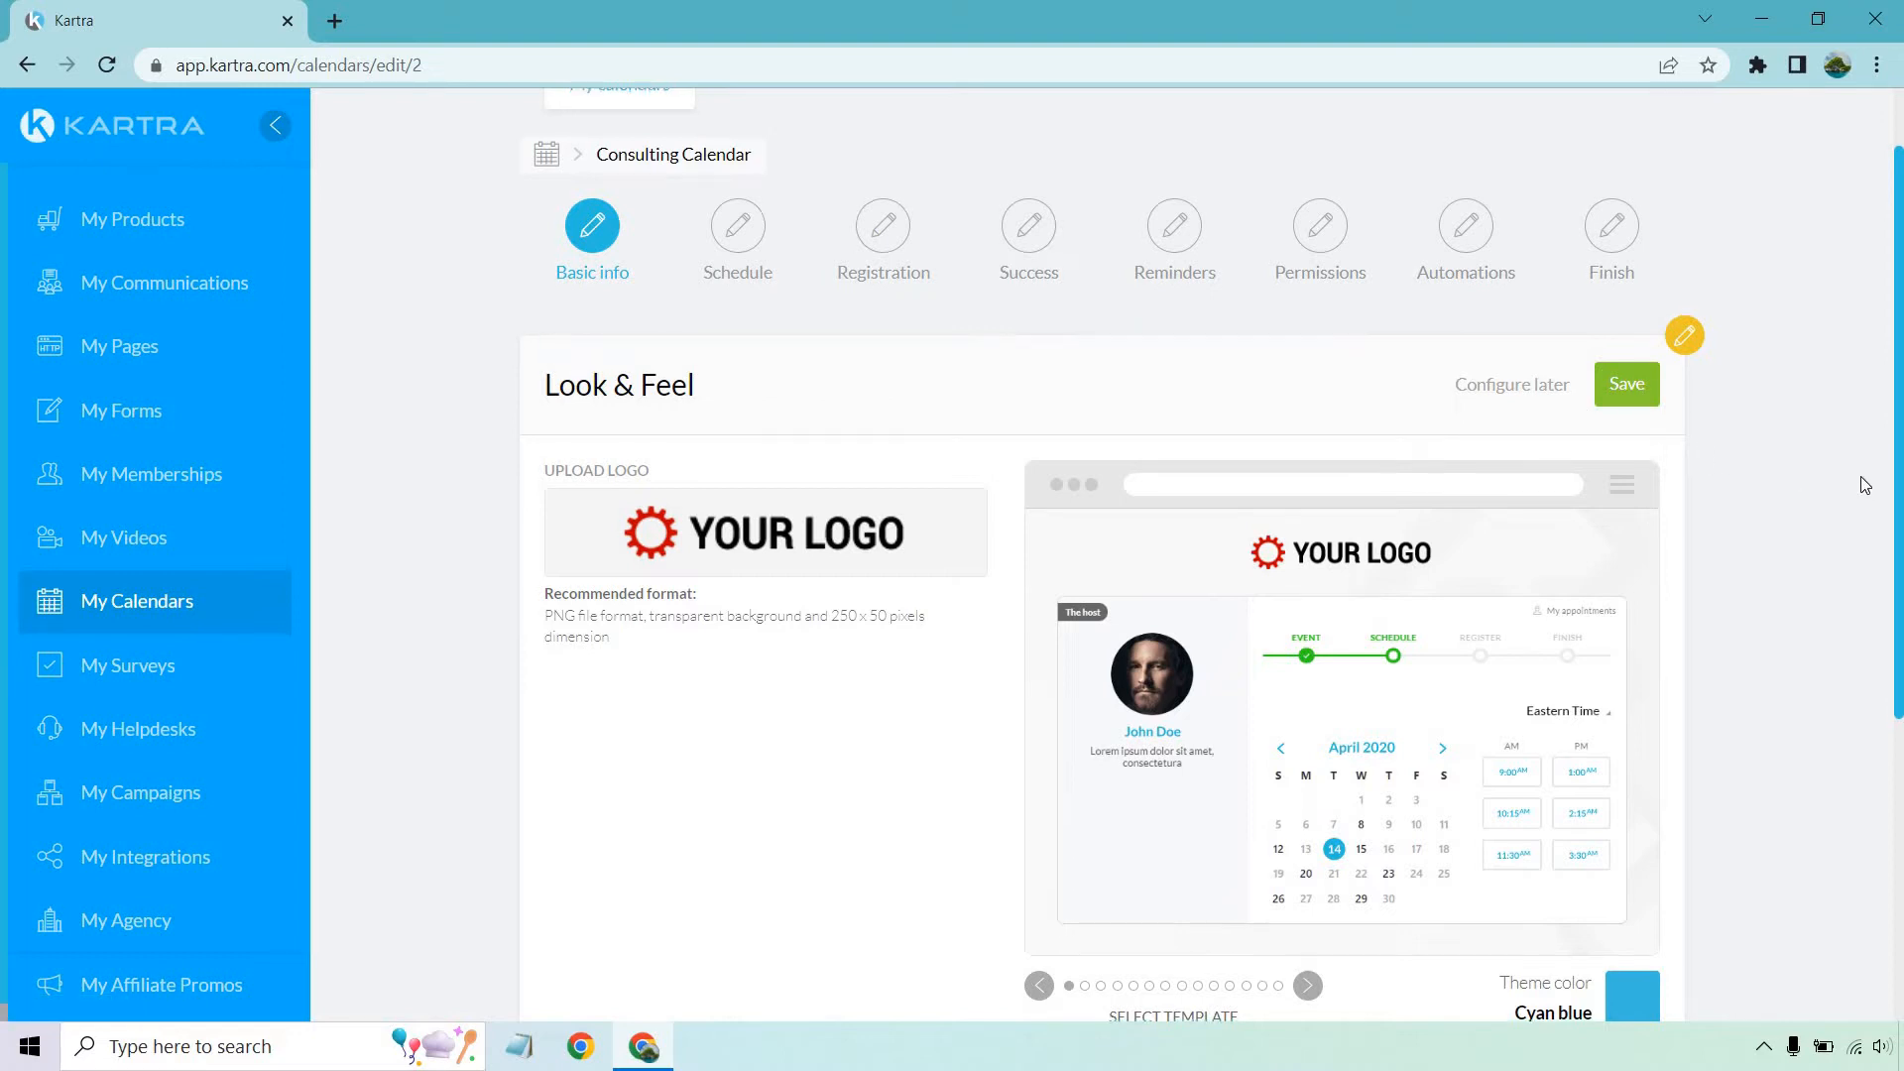
{"action": "scroll", "coordinate": [1864, 487], "scroll_direction": "down", "scroll_amount": 1}
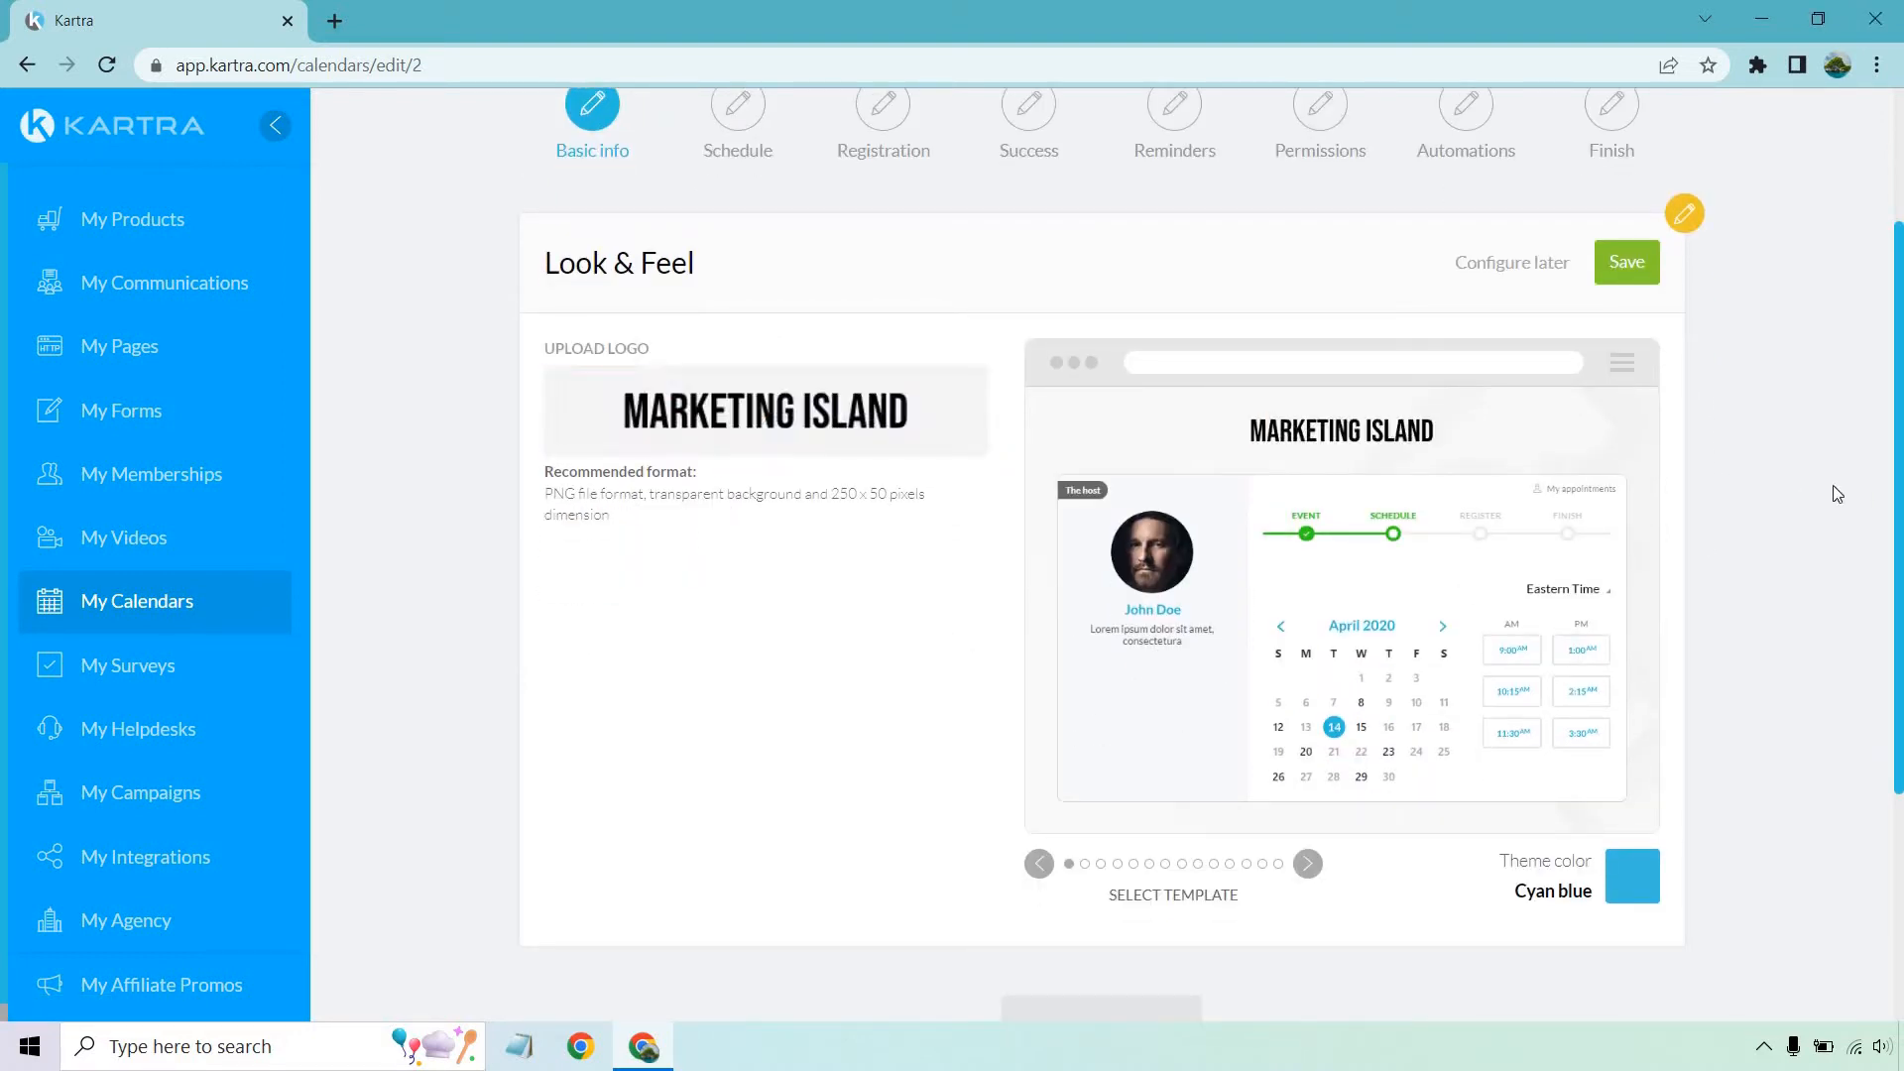
Step: Choose the calendar template with the Green theme color, save the Look & Feel settings and continue to the Schedule stage
{"action": "left_click", "coordinate": [1307, 868]}
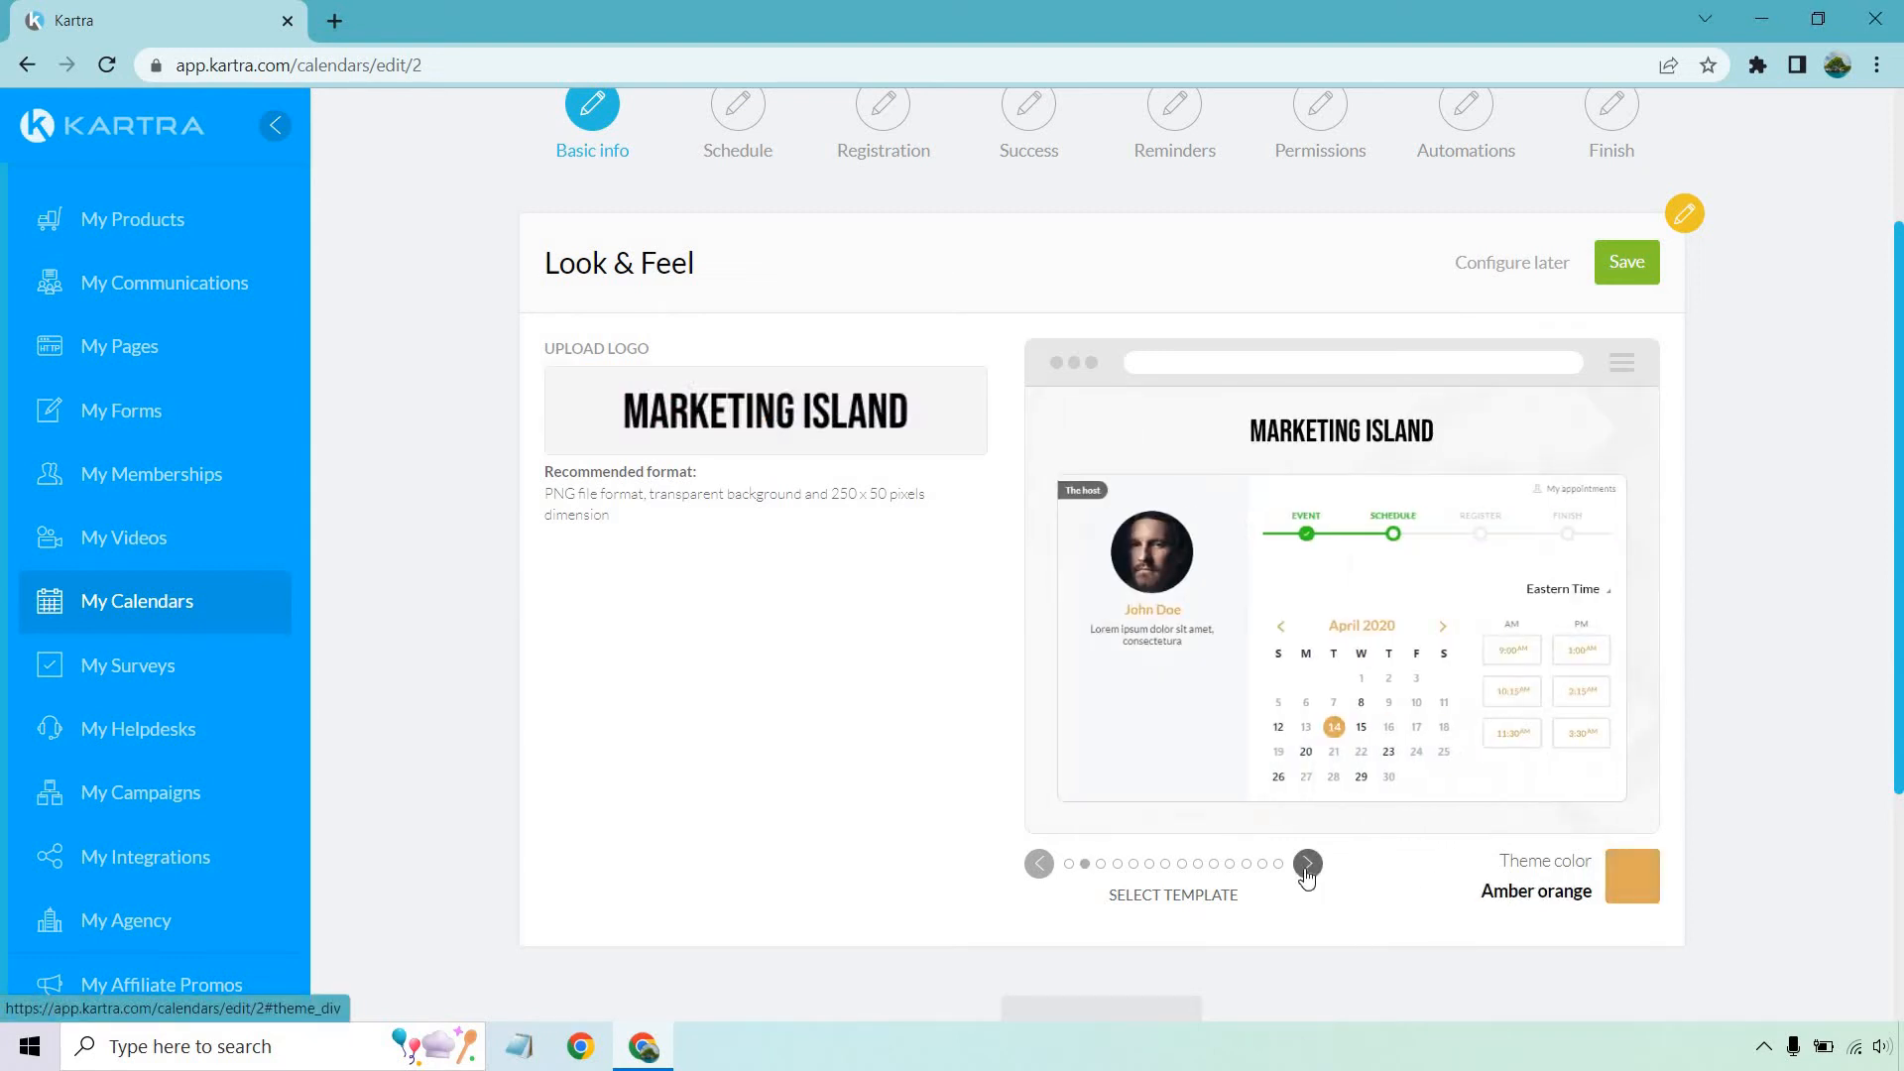
{"action": "left_click", "coordinate": [1307, 868]}
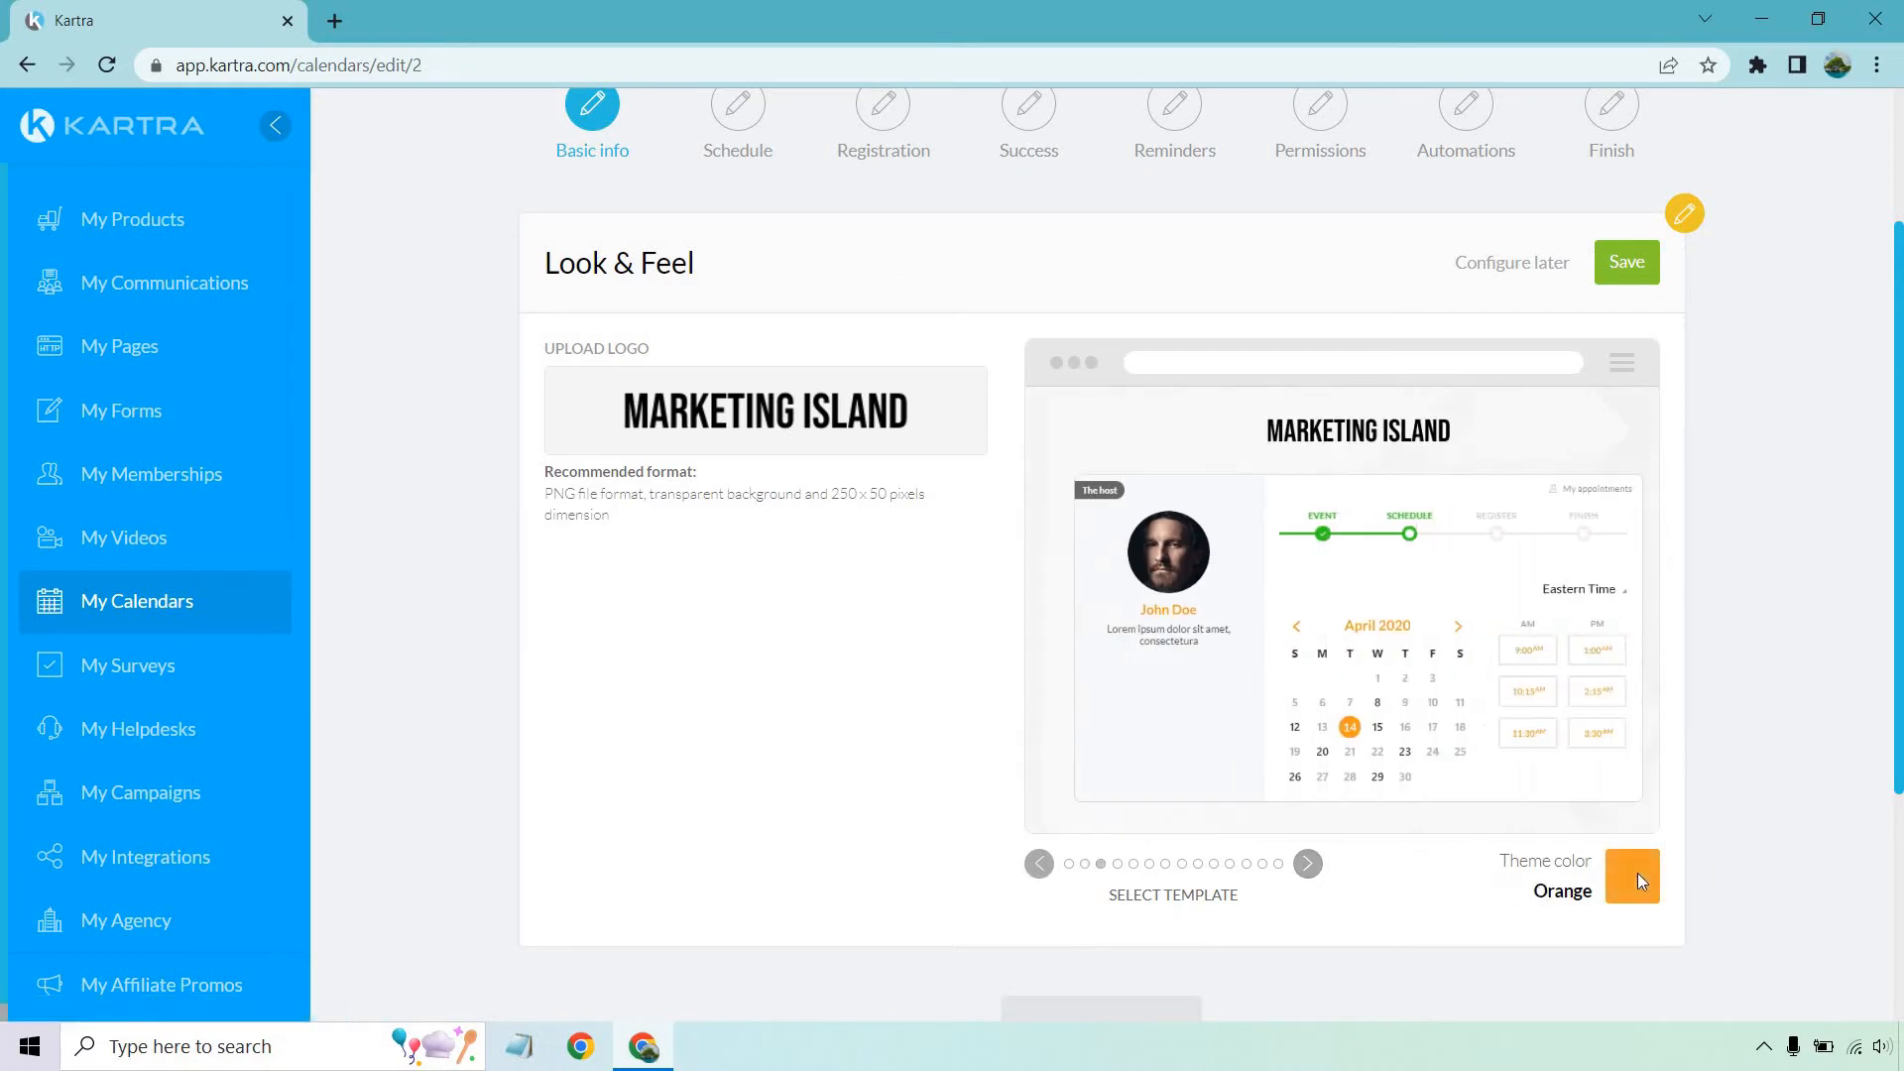
{"action": "left_click", "coordinate": [1304, 877]}
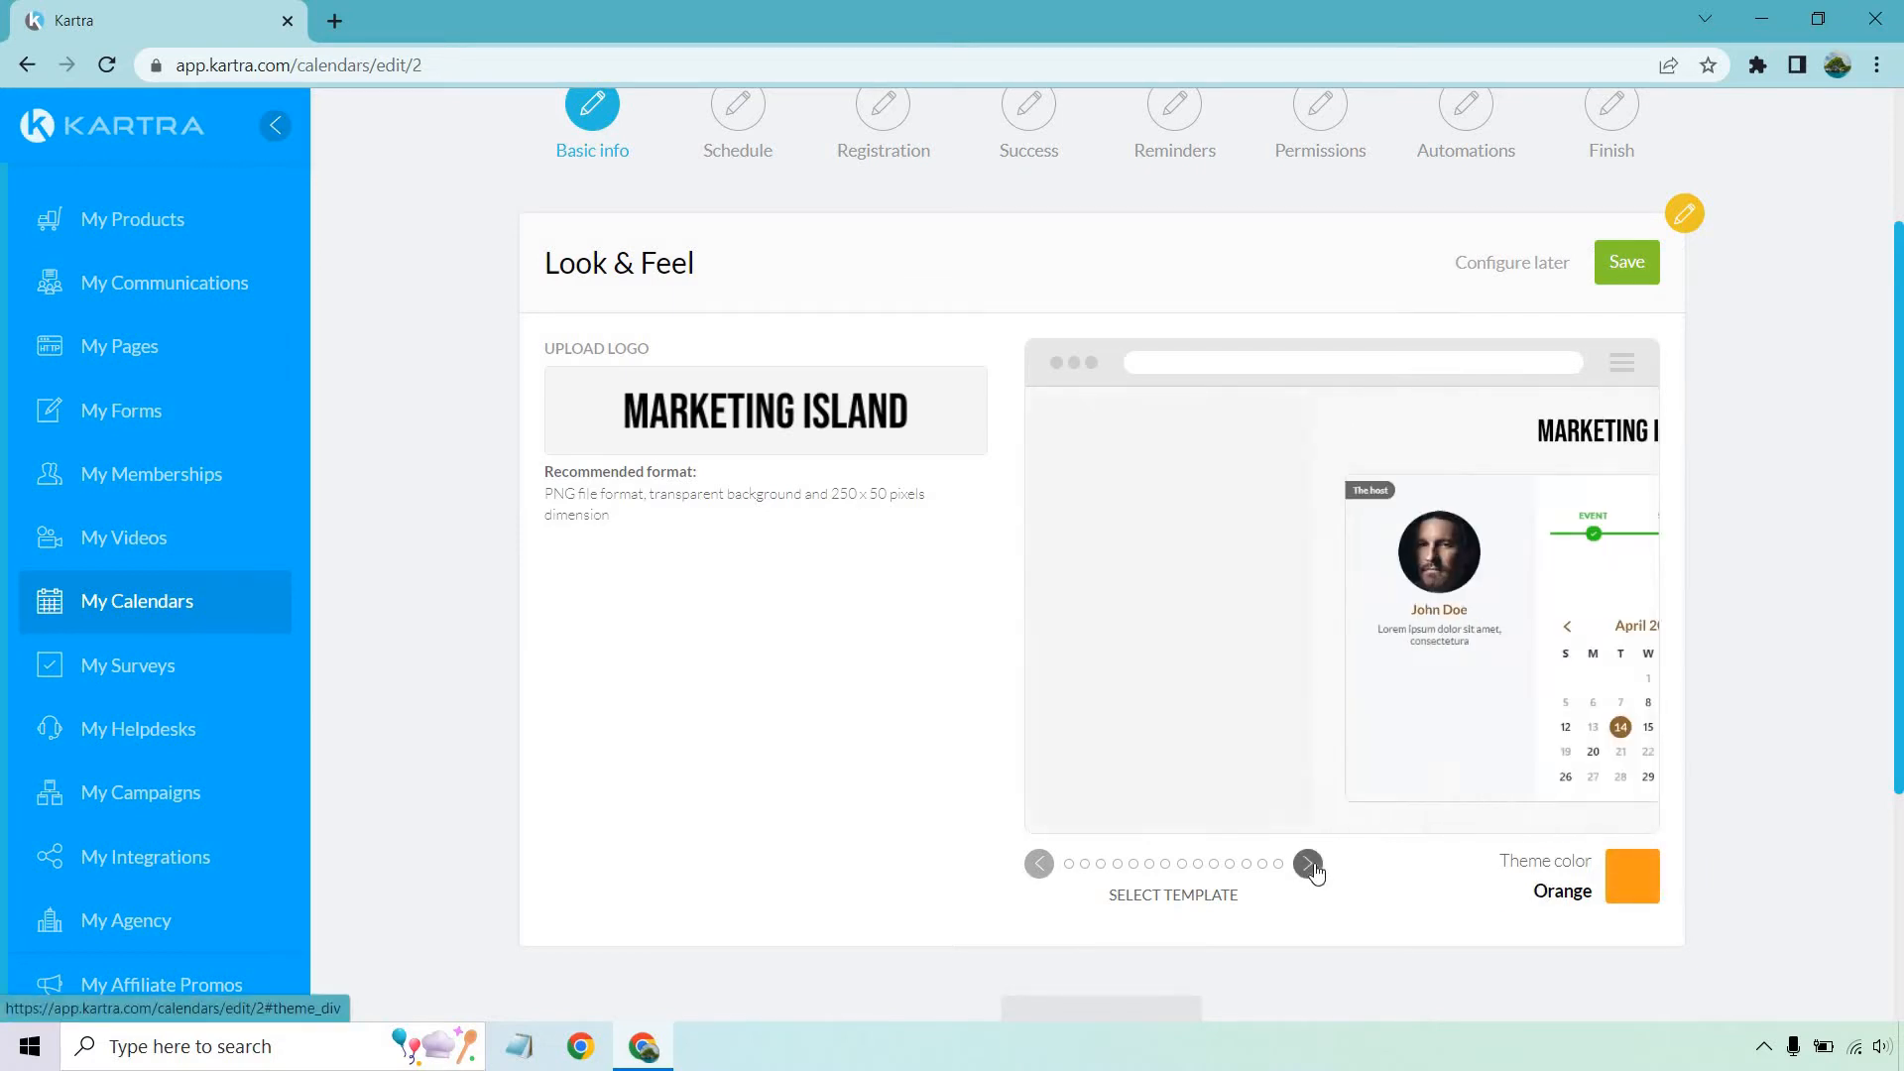
{"action": "left_click", "coordinate": [1314, 873]}
{"action": "left_click", "coordinate": [1309, 868]}
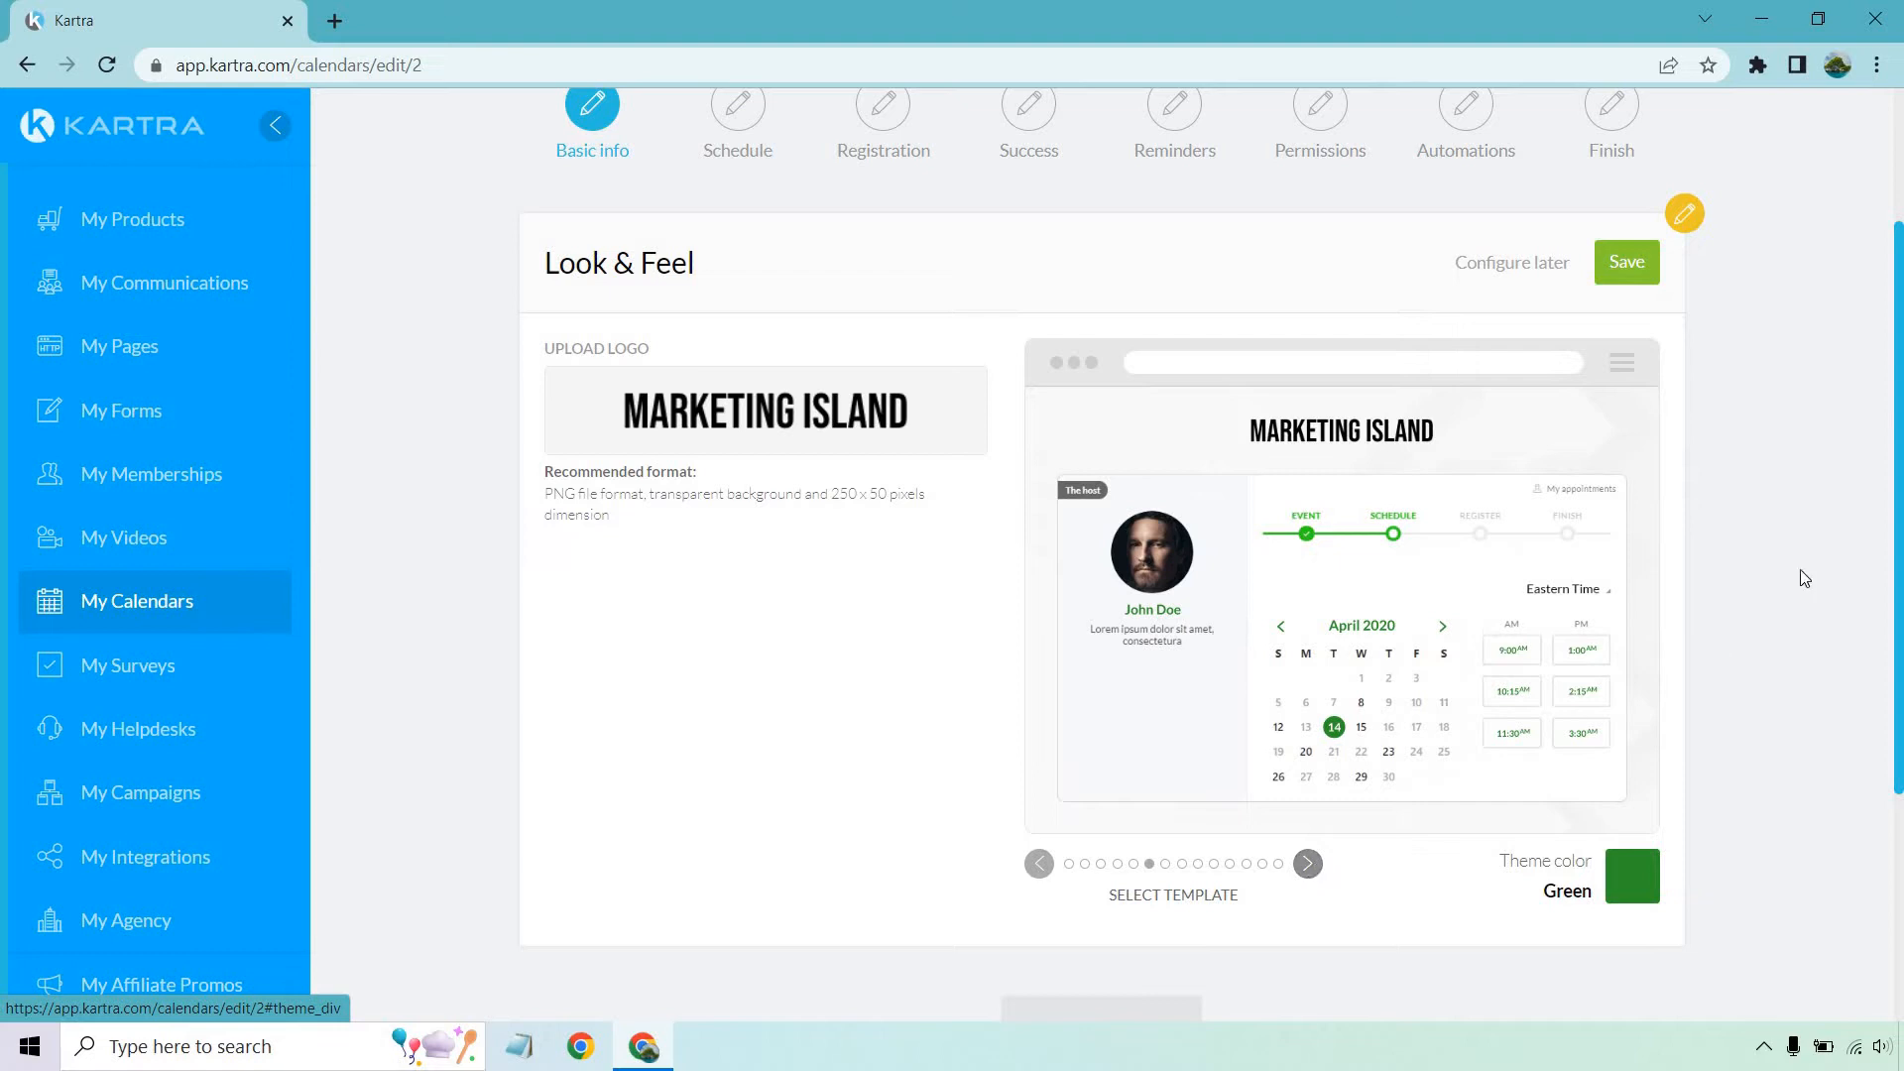
{"action": "scroll", "coordinate": [1805, 567], "scroll_direction": "down", "scroll_amount": 5}
{"action": "scroll", "coordinate": [1679, 331], "scroll_direction": "up", "scroll_amount": 5}
{"action": "left_click", "coordinate": [1636, 279]}
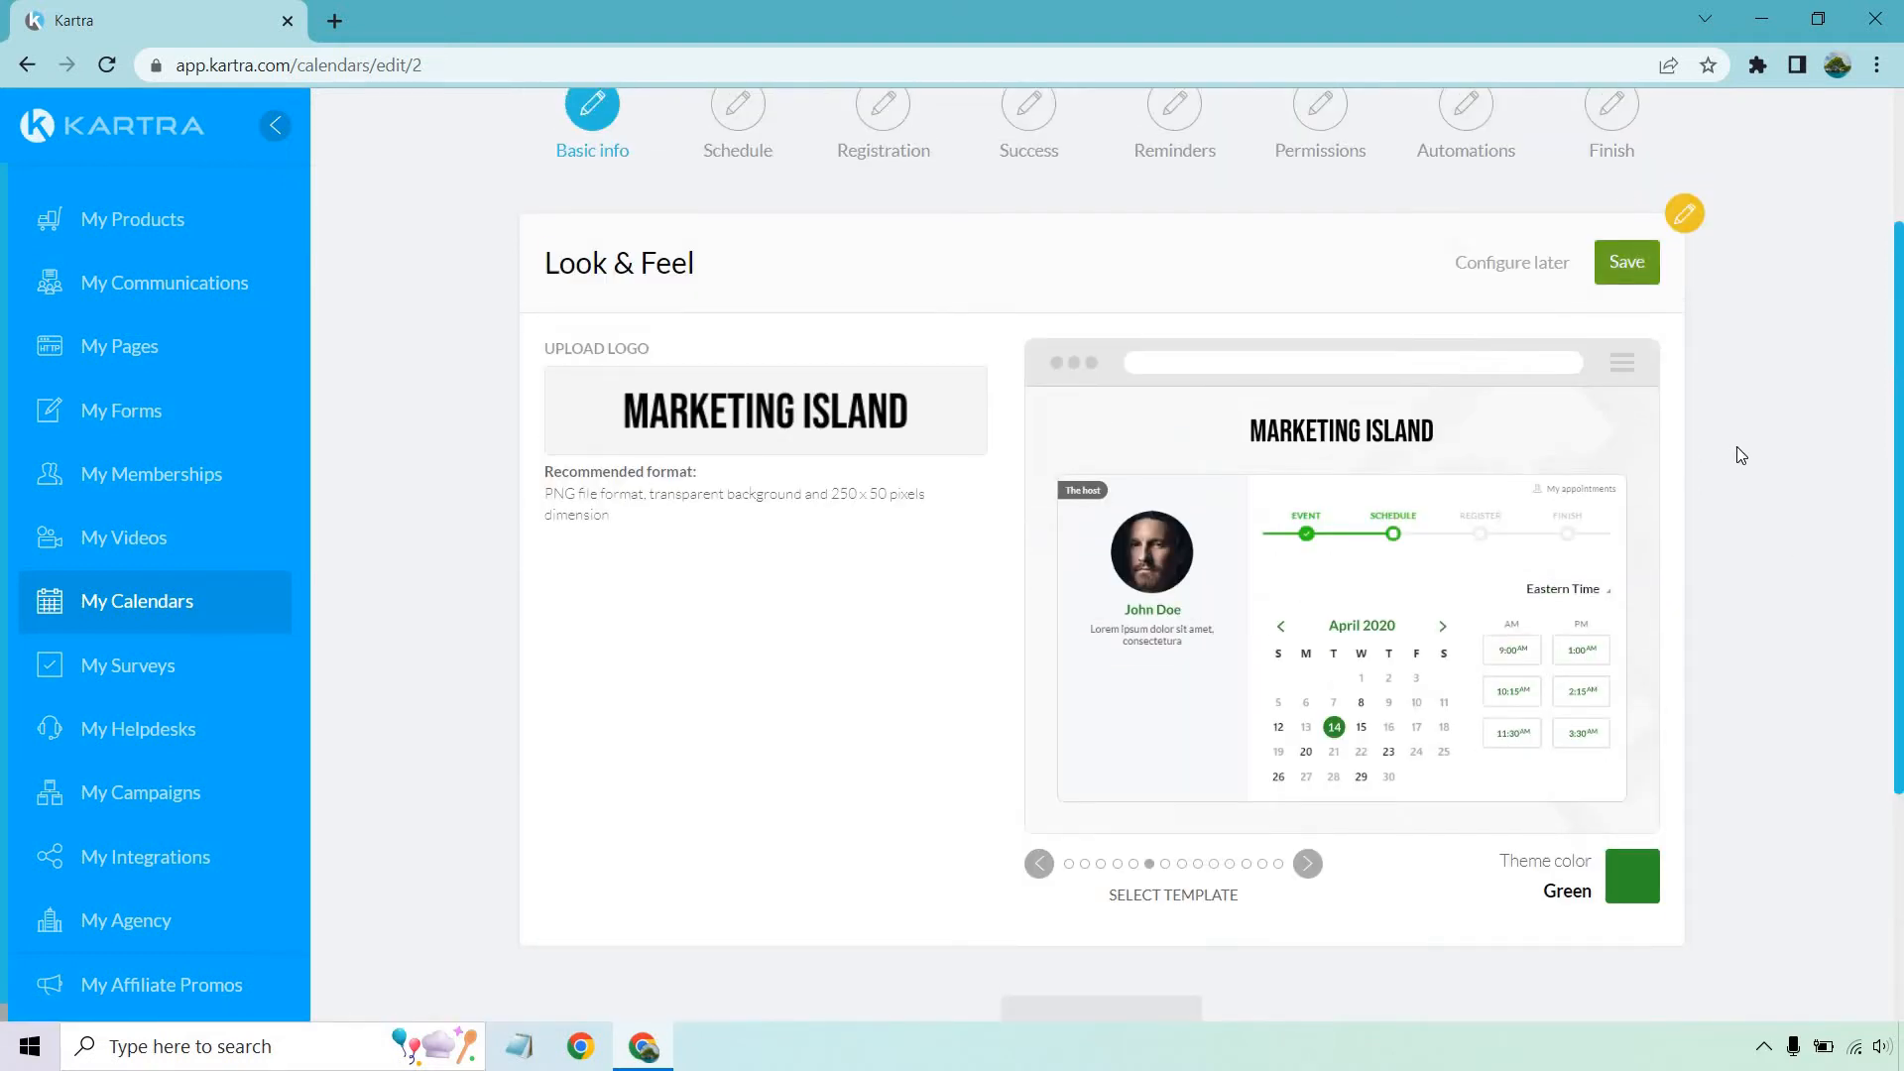
{"action": "left_click", "coordinate": [1151, 694]}
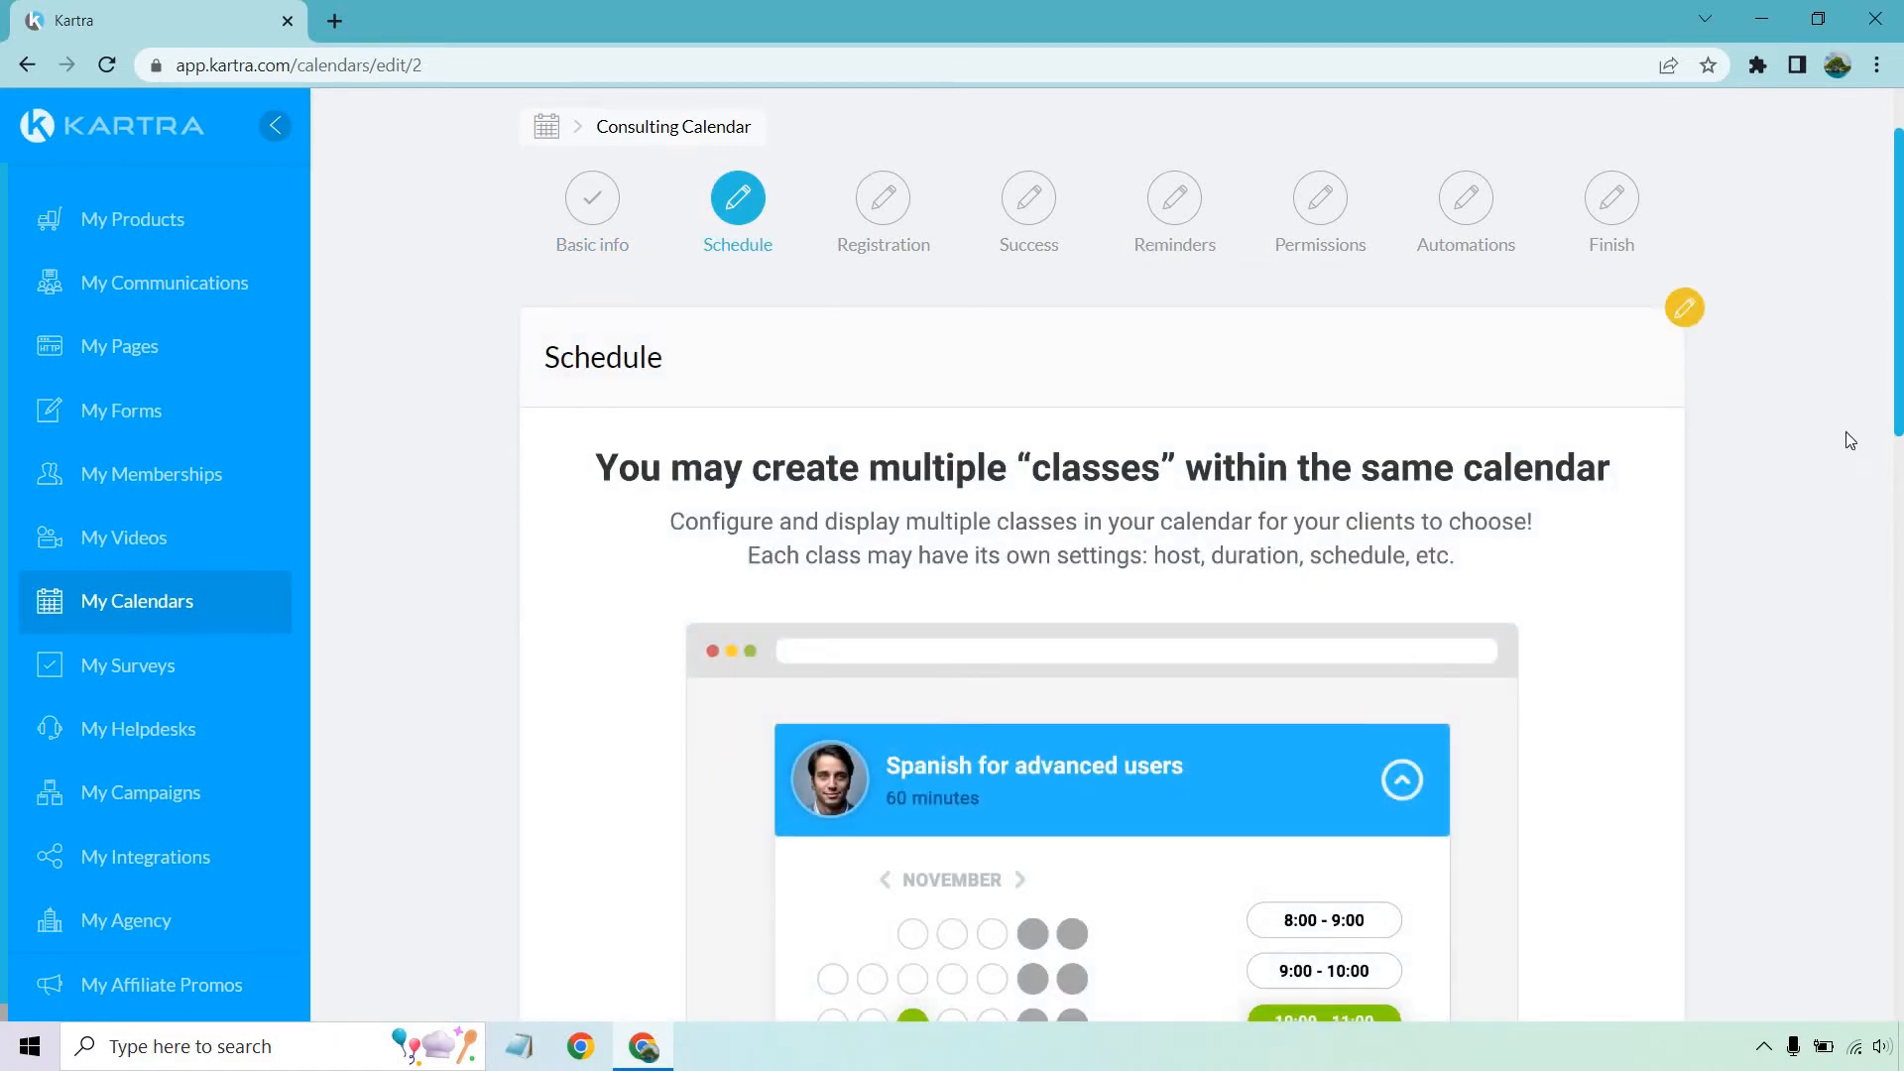
Step: Read and acknowledge the explanation about creating multiple classes within the same calendar
{"action": "scroll", "coordinate": [1850, 440], "scroll_direction": "down", "scroll_amount": 1}
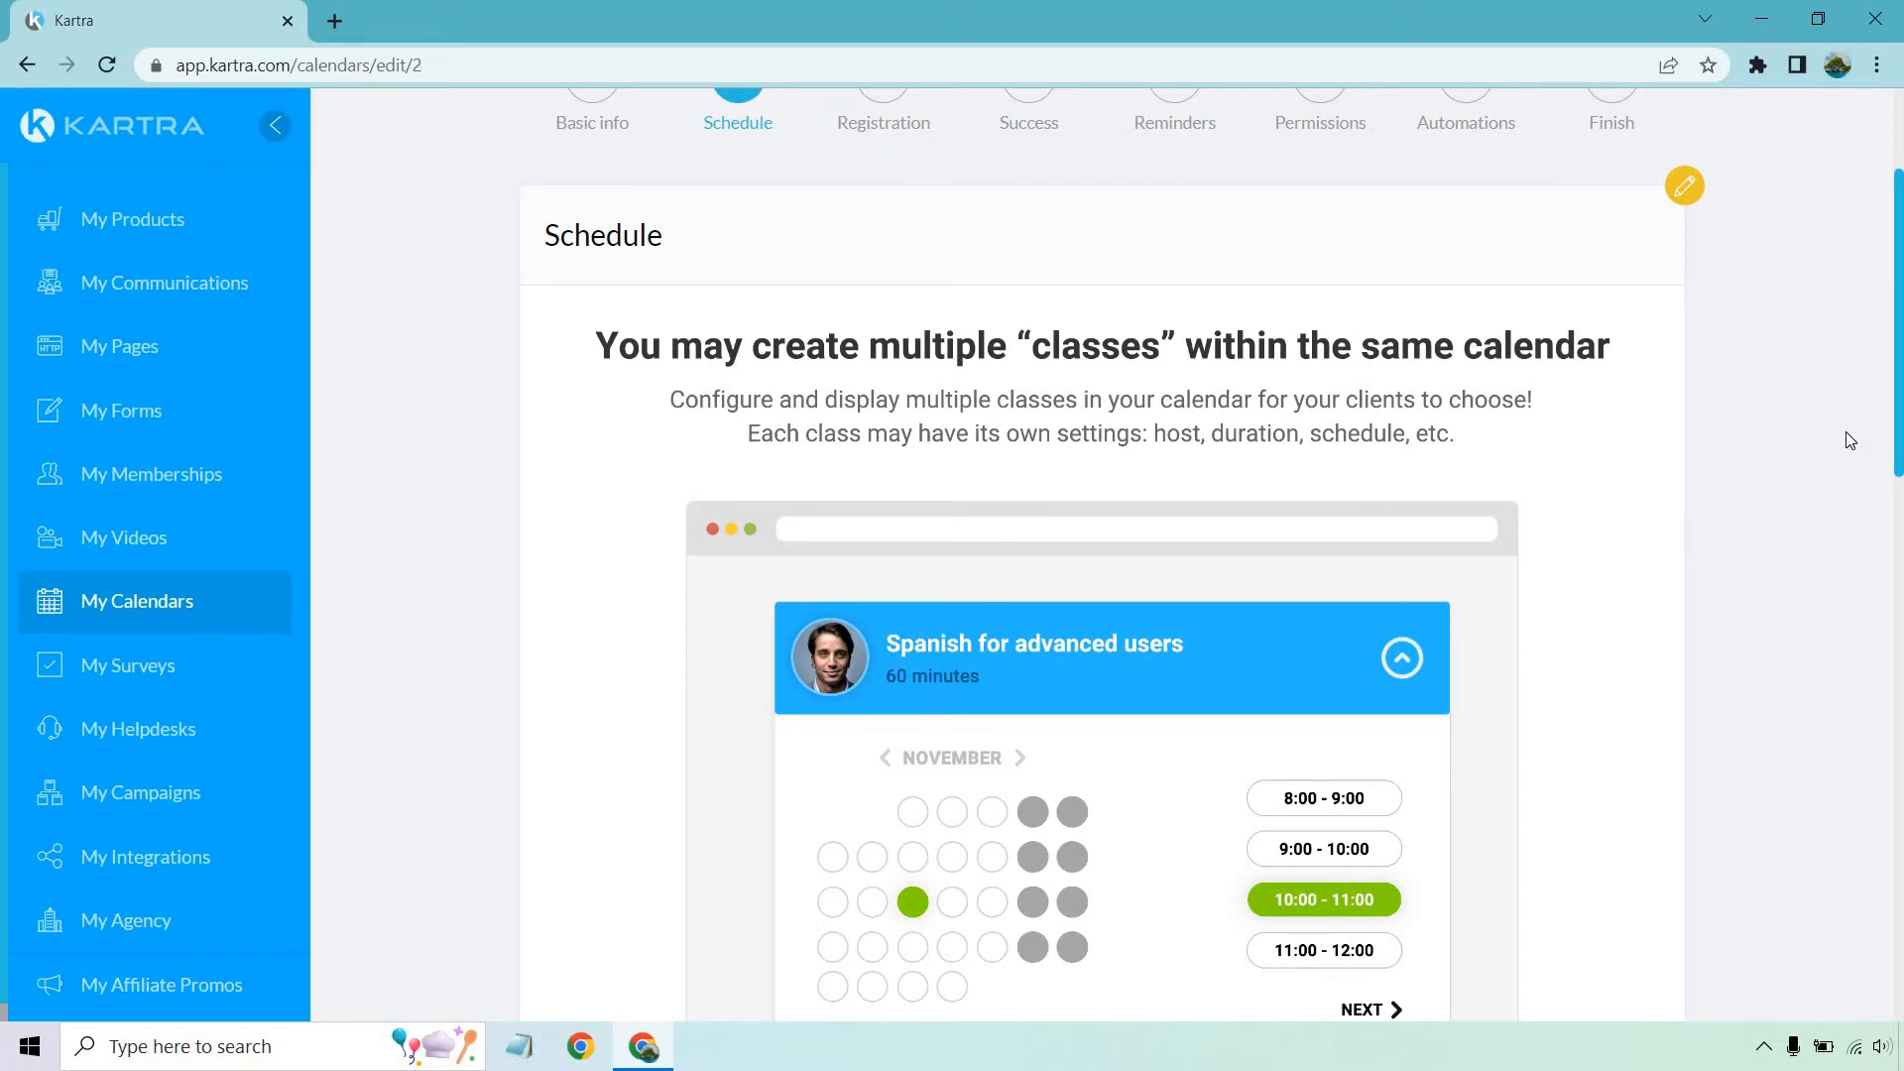
{"action": "scroll", "coordinate": [1797, 428], "scroll_direction": "down", "scroll_amount": 7}
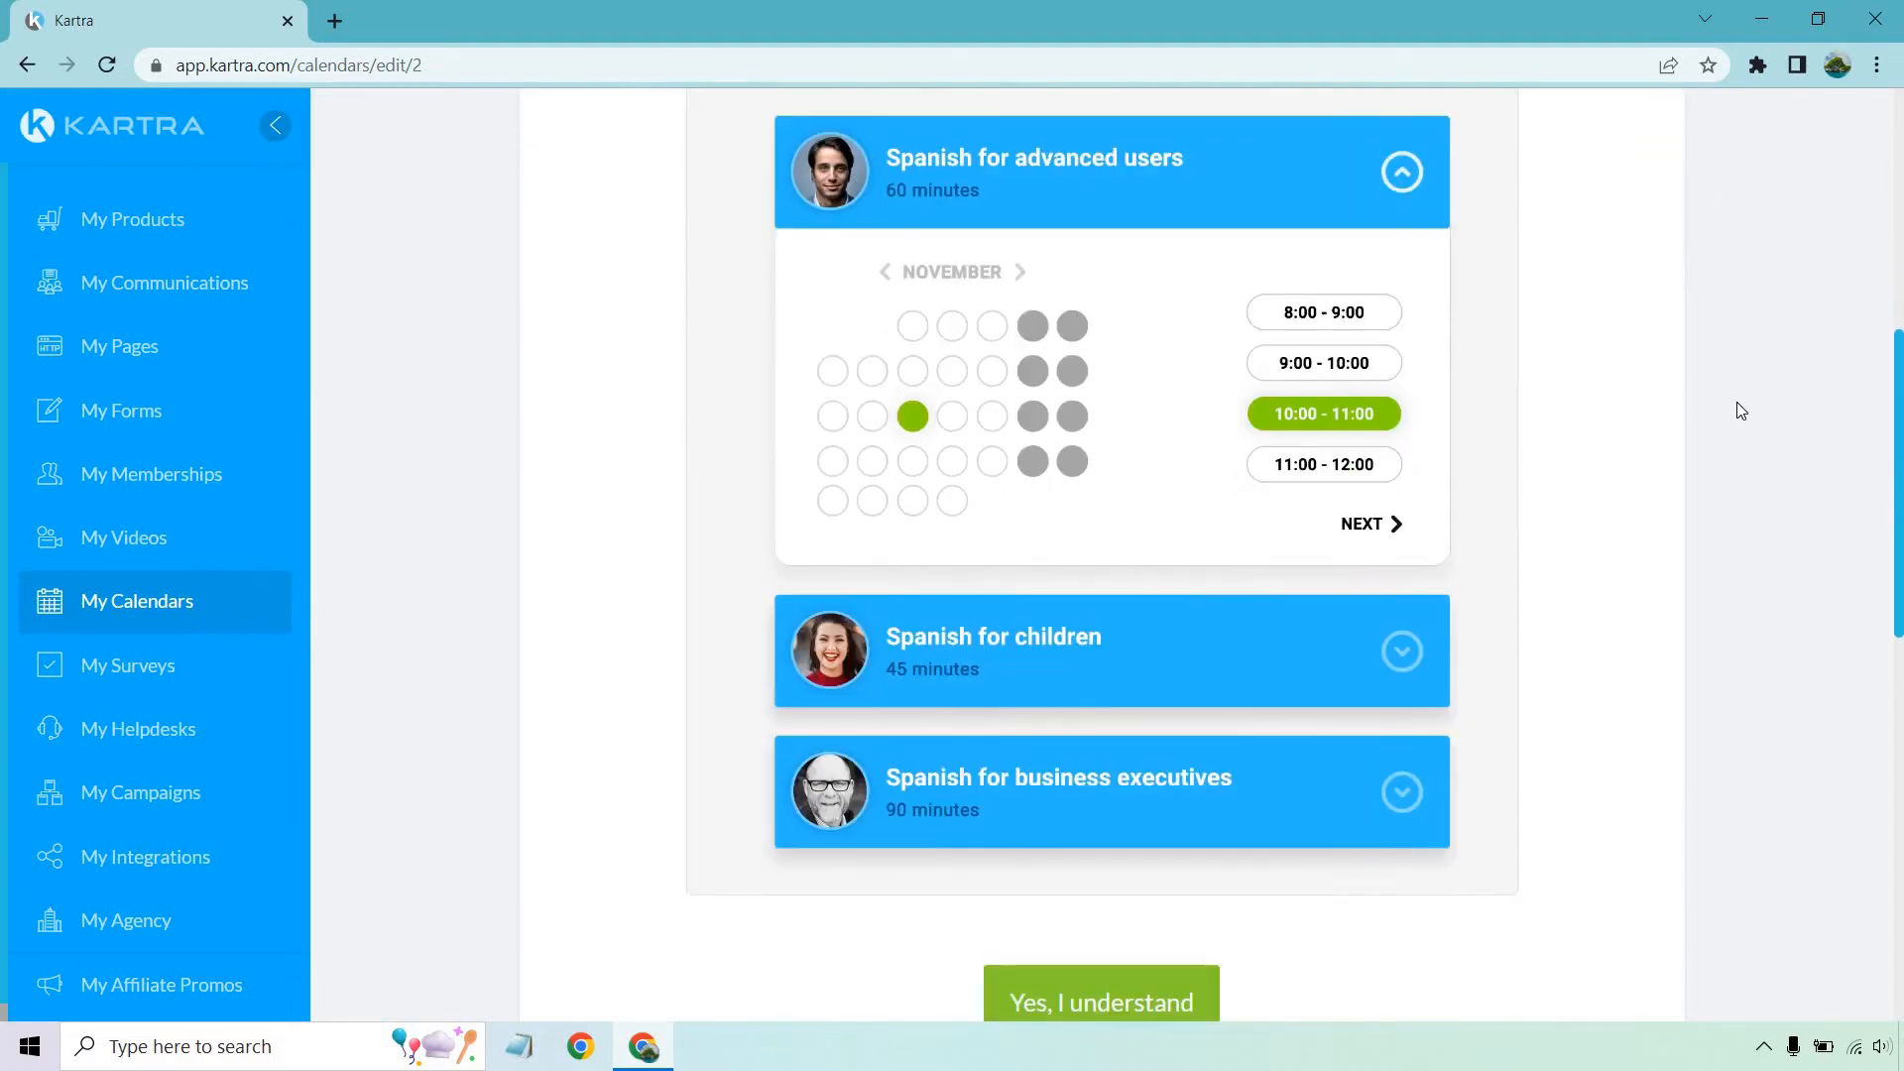
{"action": "left_click", "coordinate": [1114, 625]}
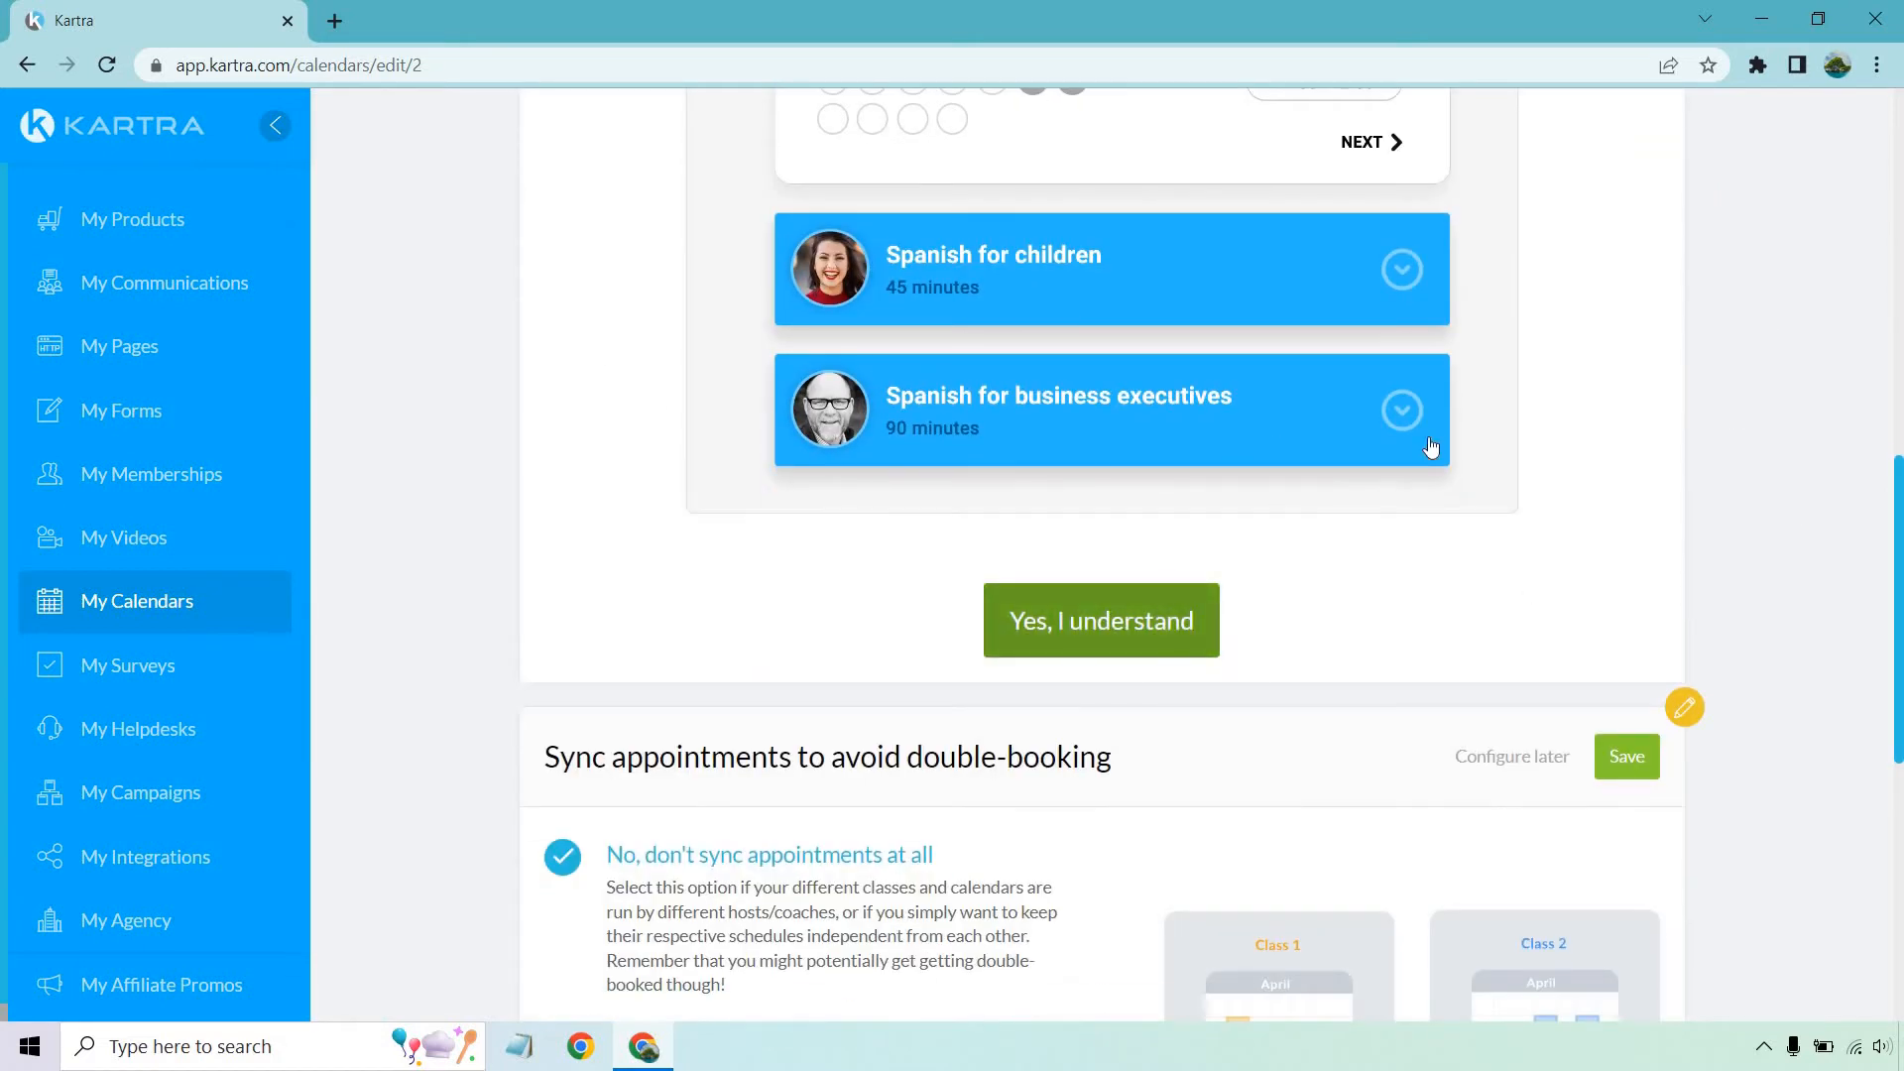
{"action": "scroll", "coordinate": [1753, 385], "scroll_direction": "up", "scroll_amount": 4}
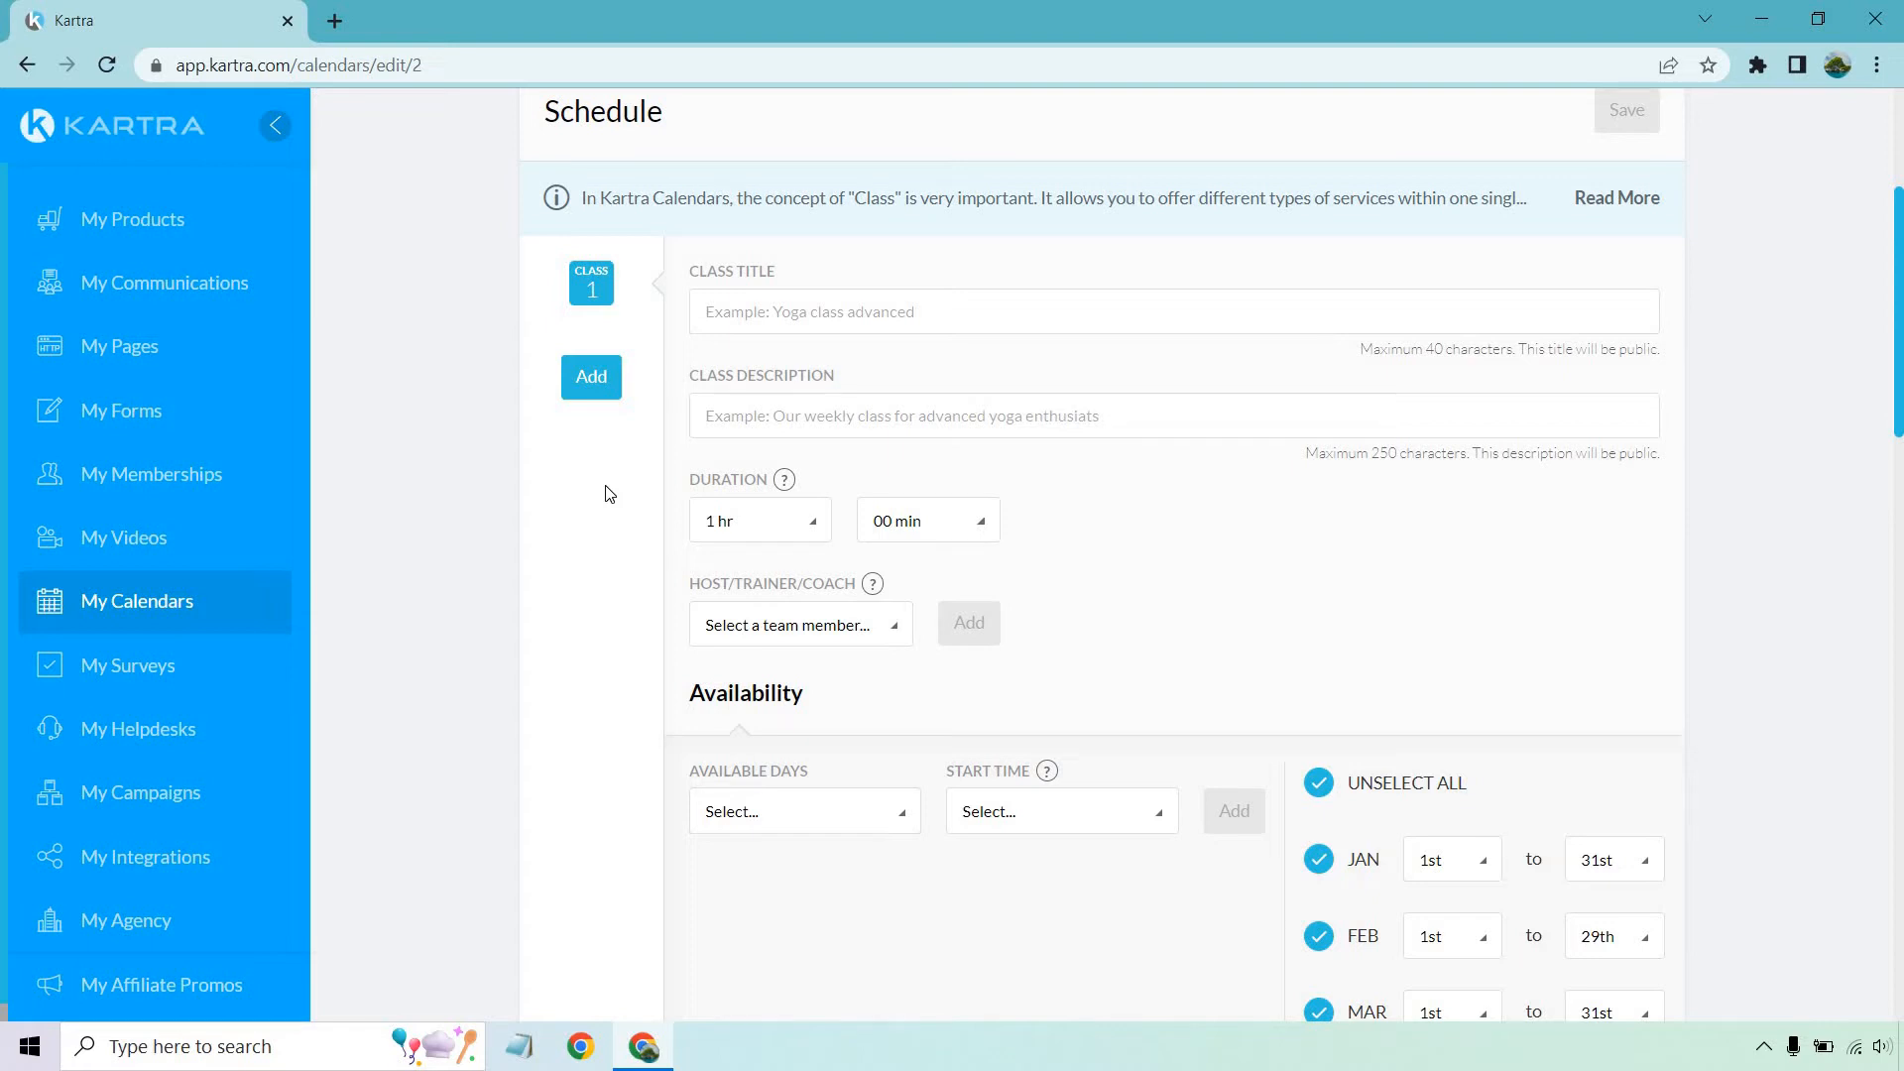
Step: Title class 1 "Social Media Consultation", describe it as "How To Revamp And Skyrocket Your Social Media Efforts", and set its duration to 45 min
{"action": "left_click", "coordinate": [820, 311]}
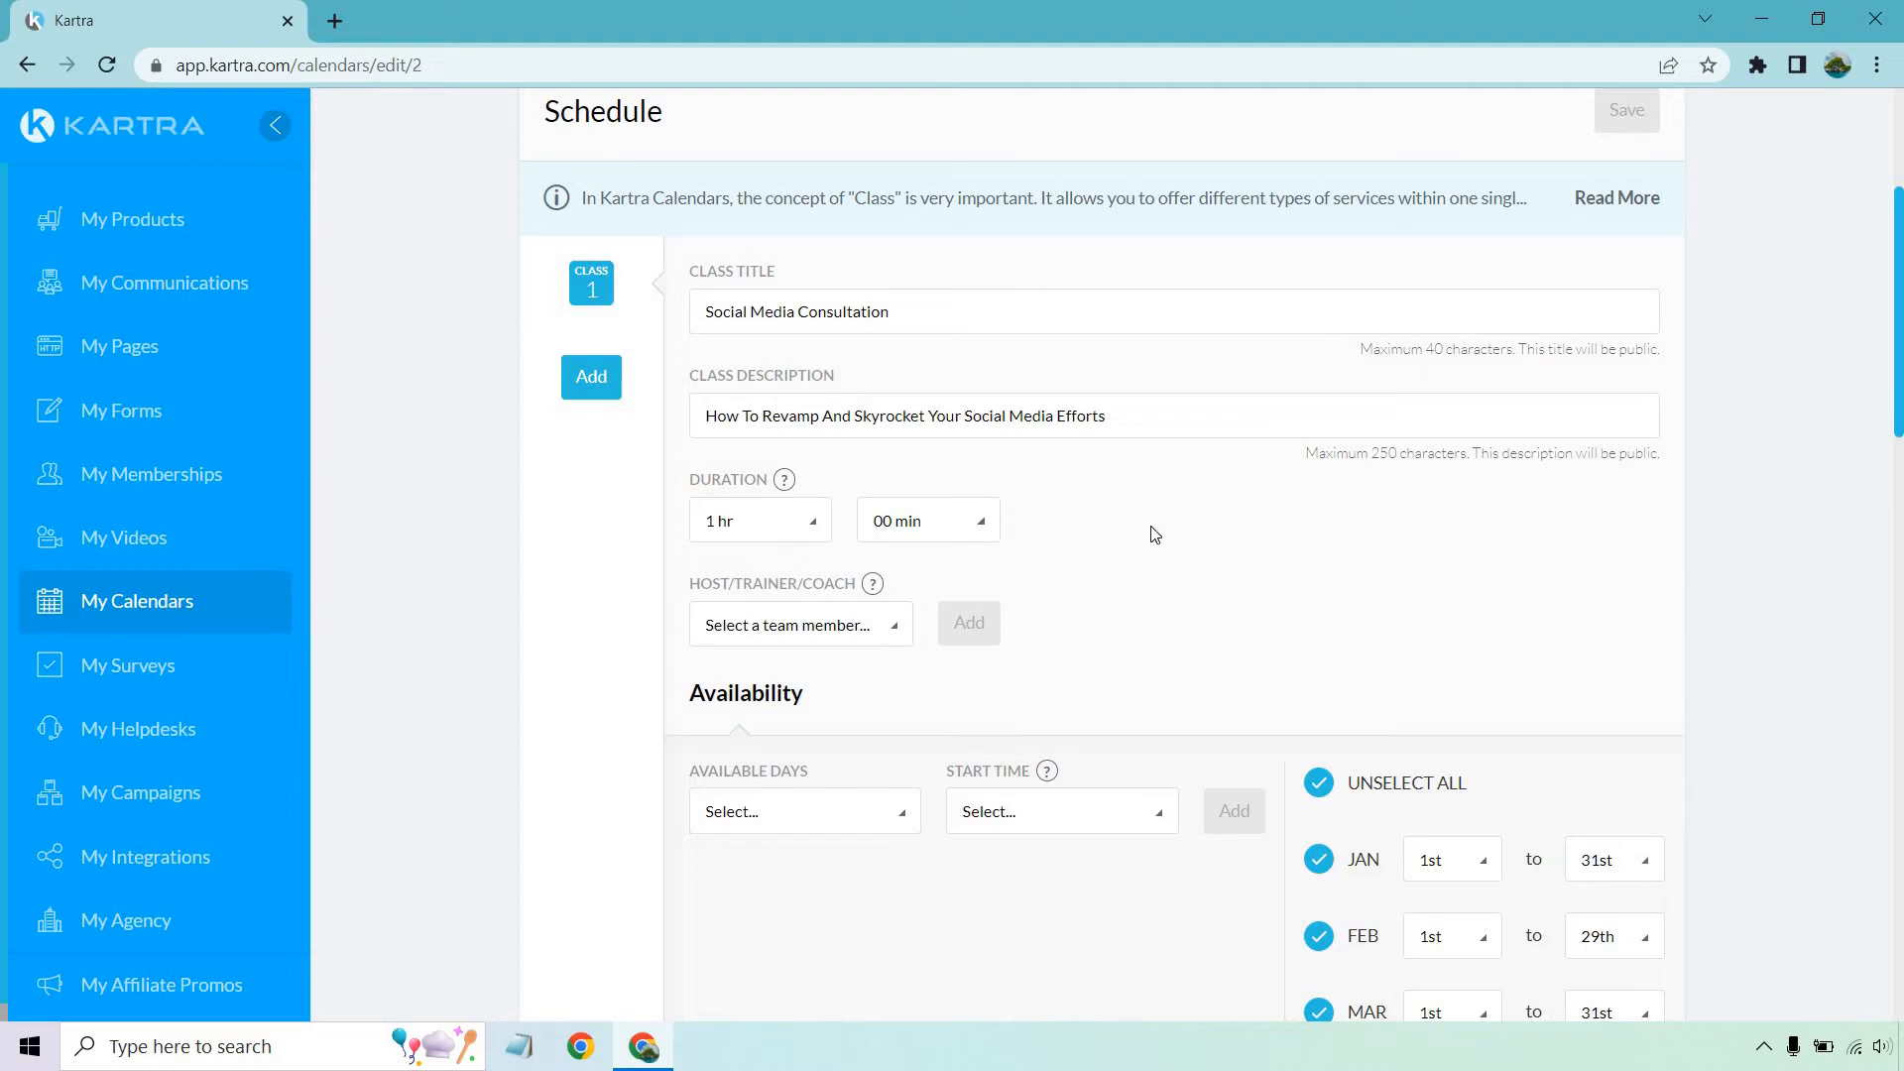
{"action": "left_click", "coordinate": [744, 530]}
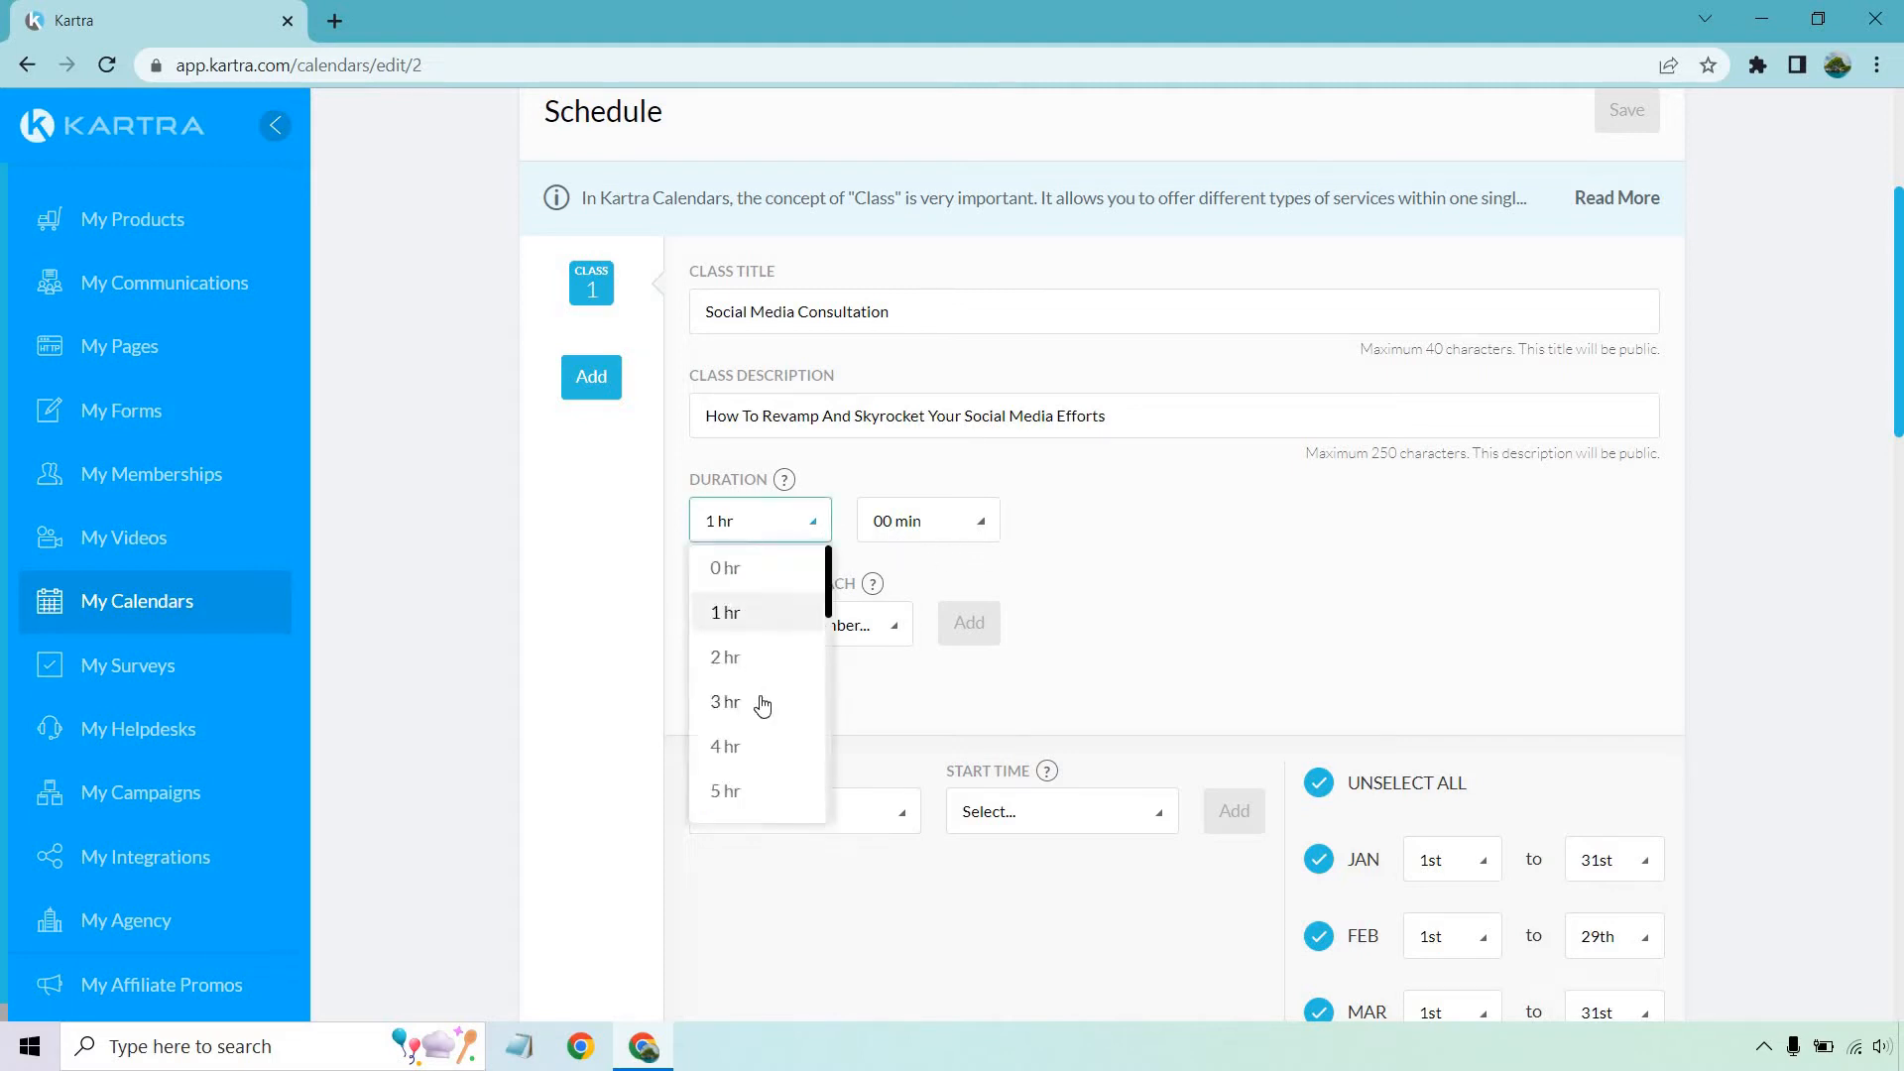
{"action": "left_click", "coordinate": [740, 567]}
{"action": "left_click", "coordinate": [950, 538]}
{"action": "scroll", "coordinate": [949, 667], "scroll_direction": "down", "scroll_amount": 3}
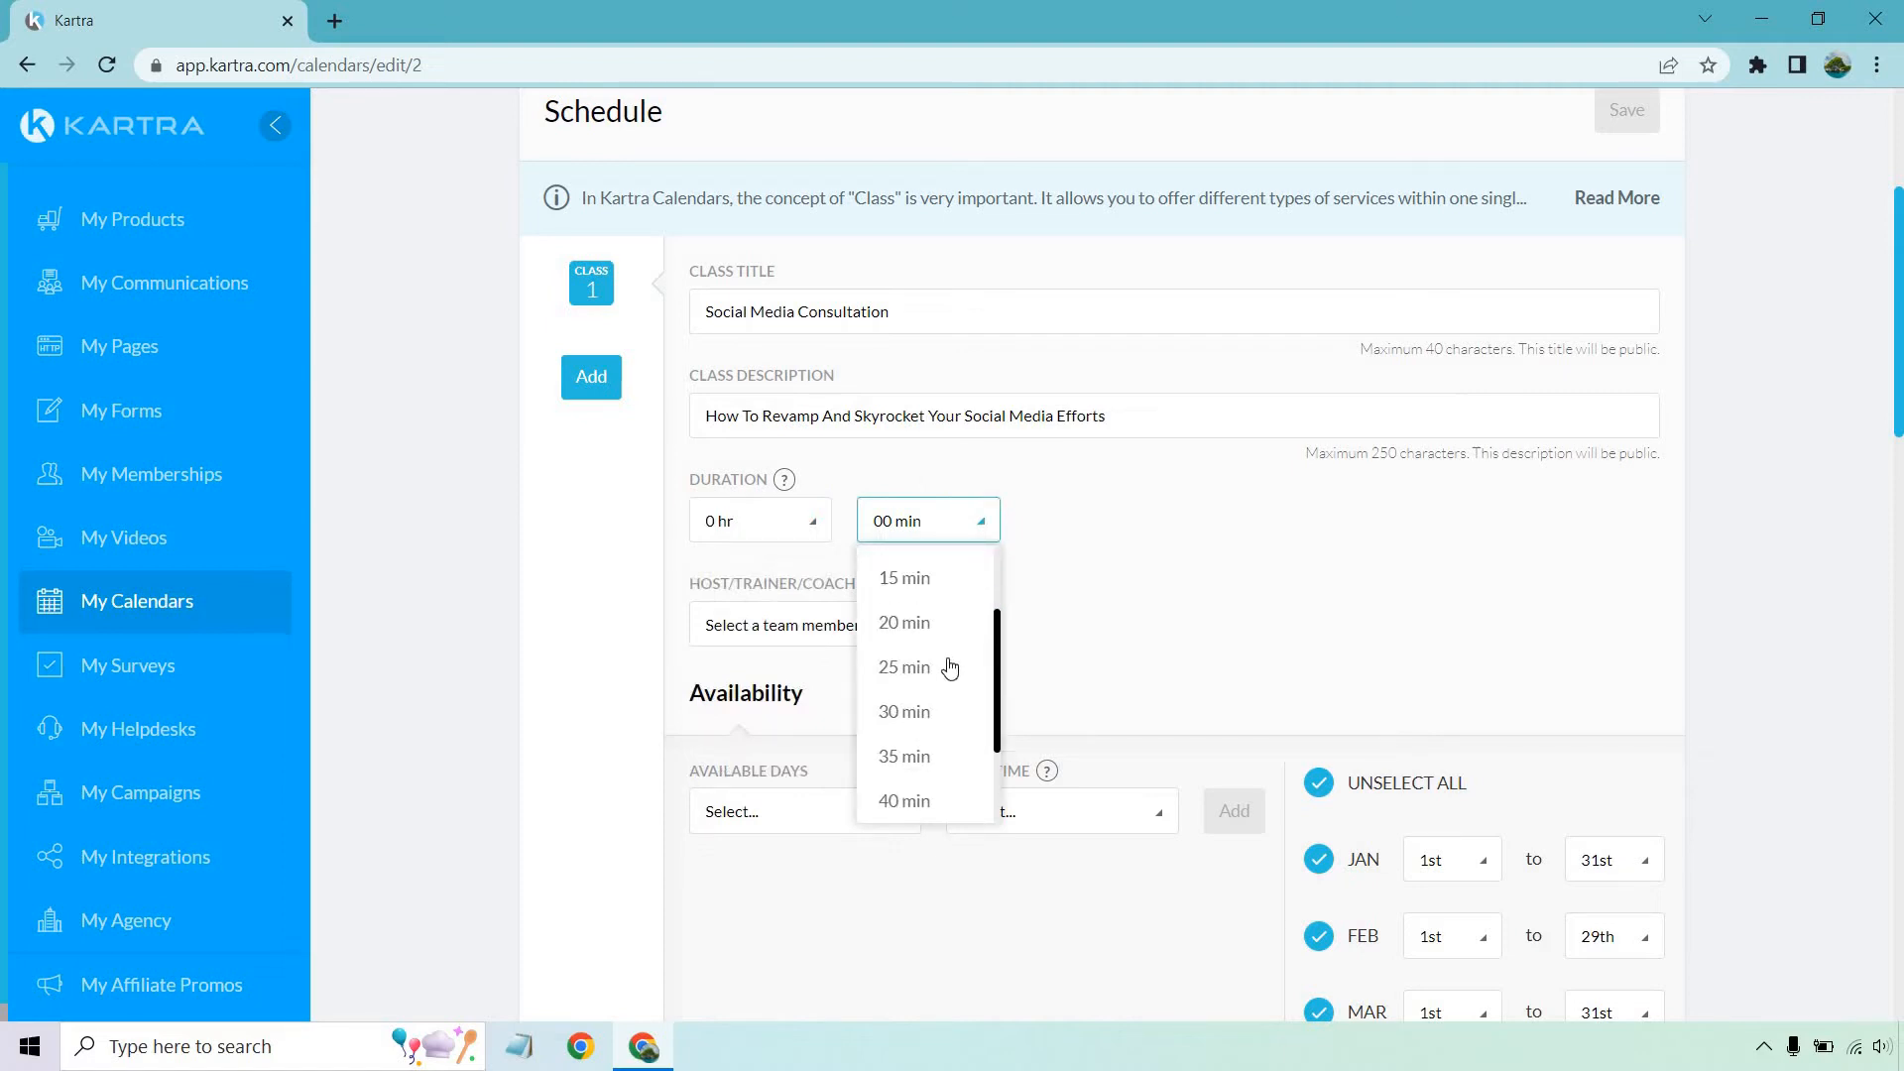
{"action": "left_click", "coordinate": [950, 719]}
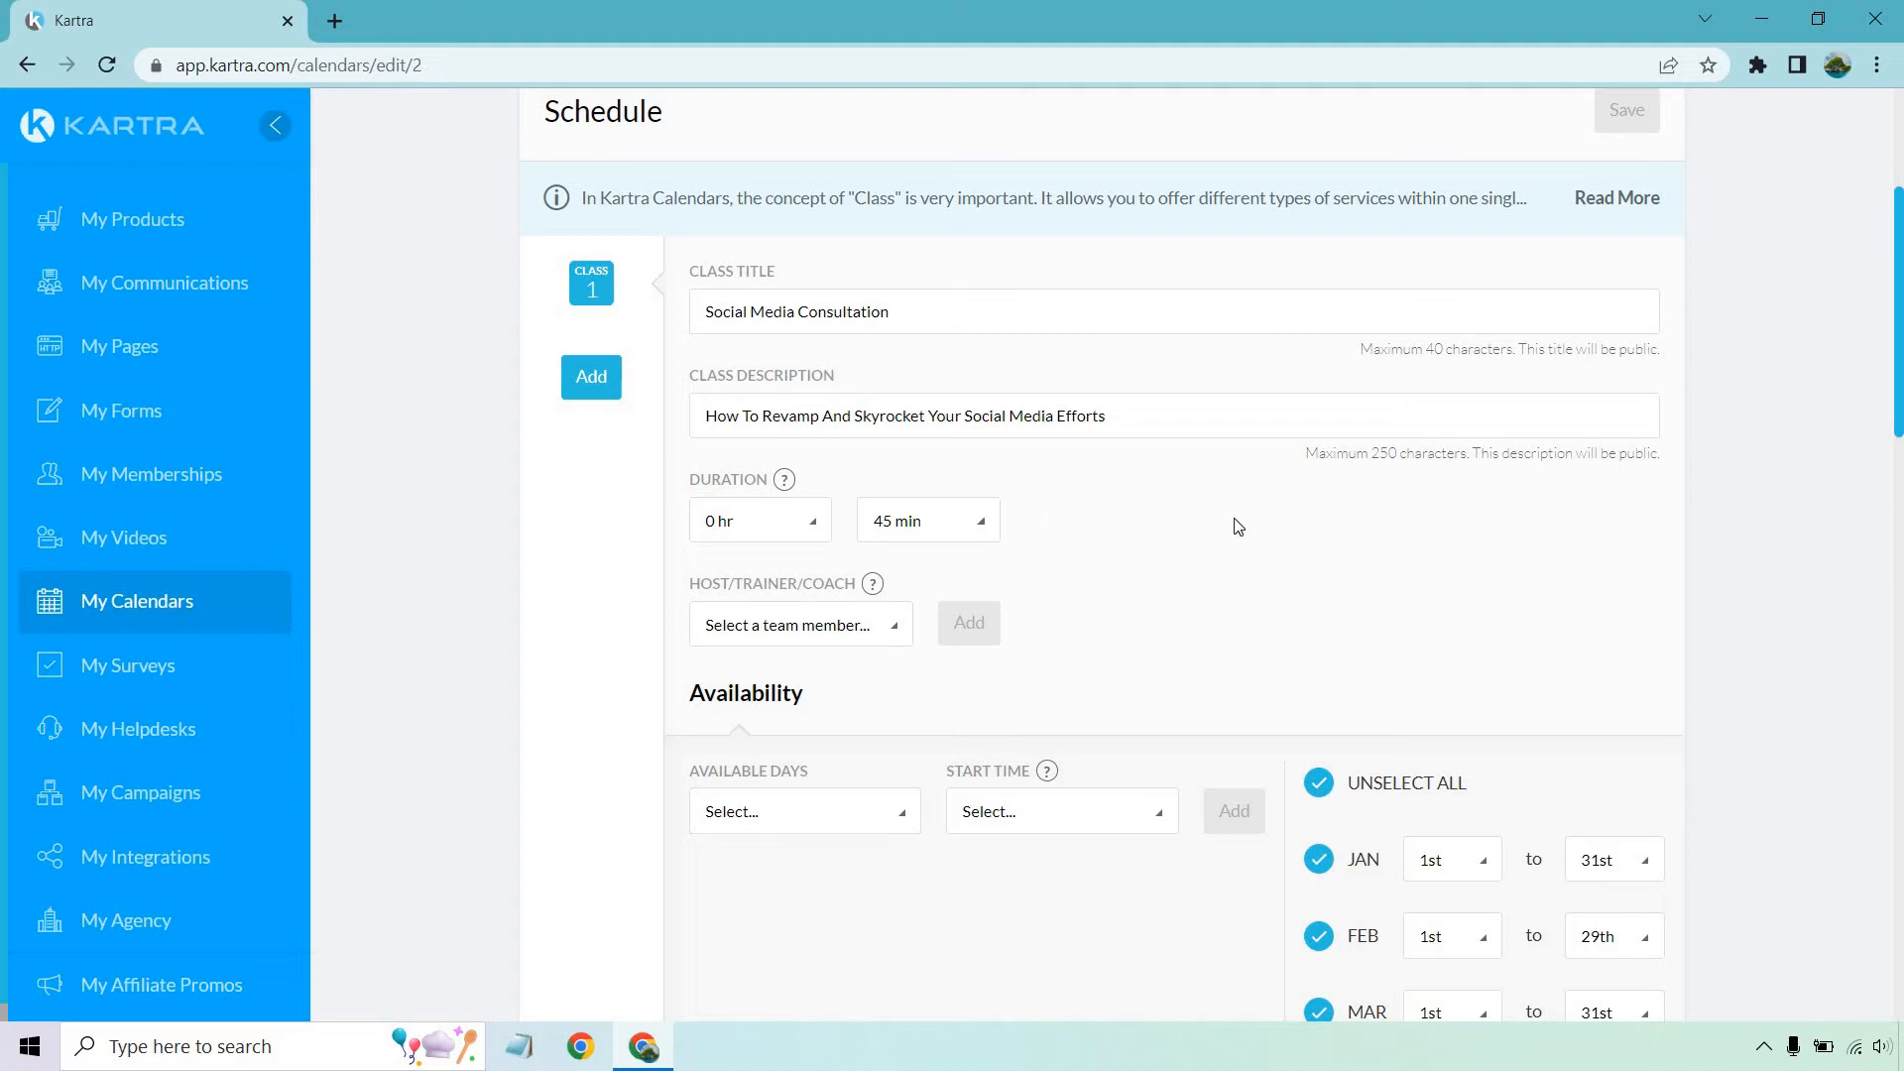
Step: Add a team member as the host of class 1
{"action": "left_click", "coordinate": [804, 625]}
{"action": "left_click", "coordinate": [783, 714]}
Step: Set the available days of class 1 to Monday, Tuesday, Wednesday, Thursday and Friday
{"action": "scroll", "coordinate": [1828, 513], "scroll_direction": "down", "scroll_amount": 4}
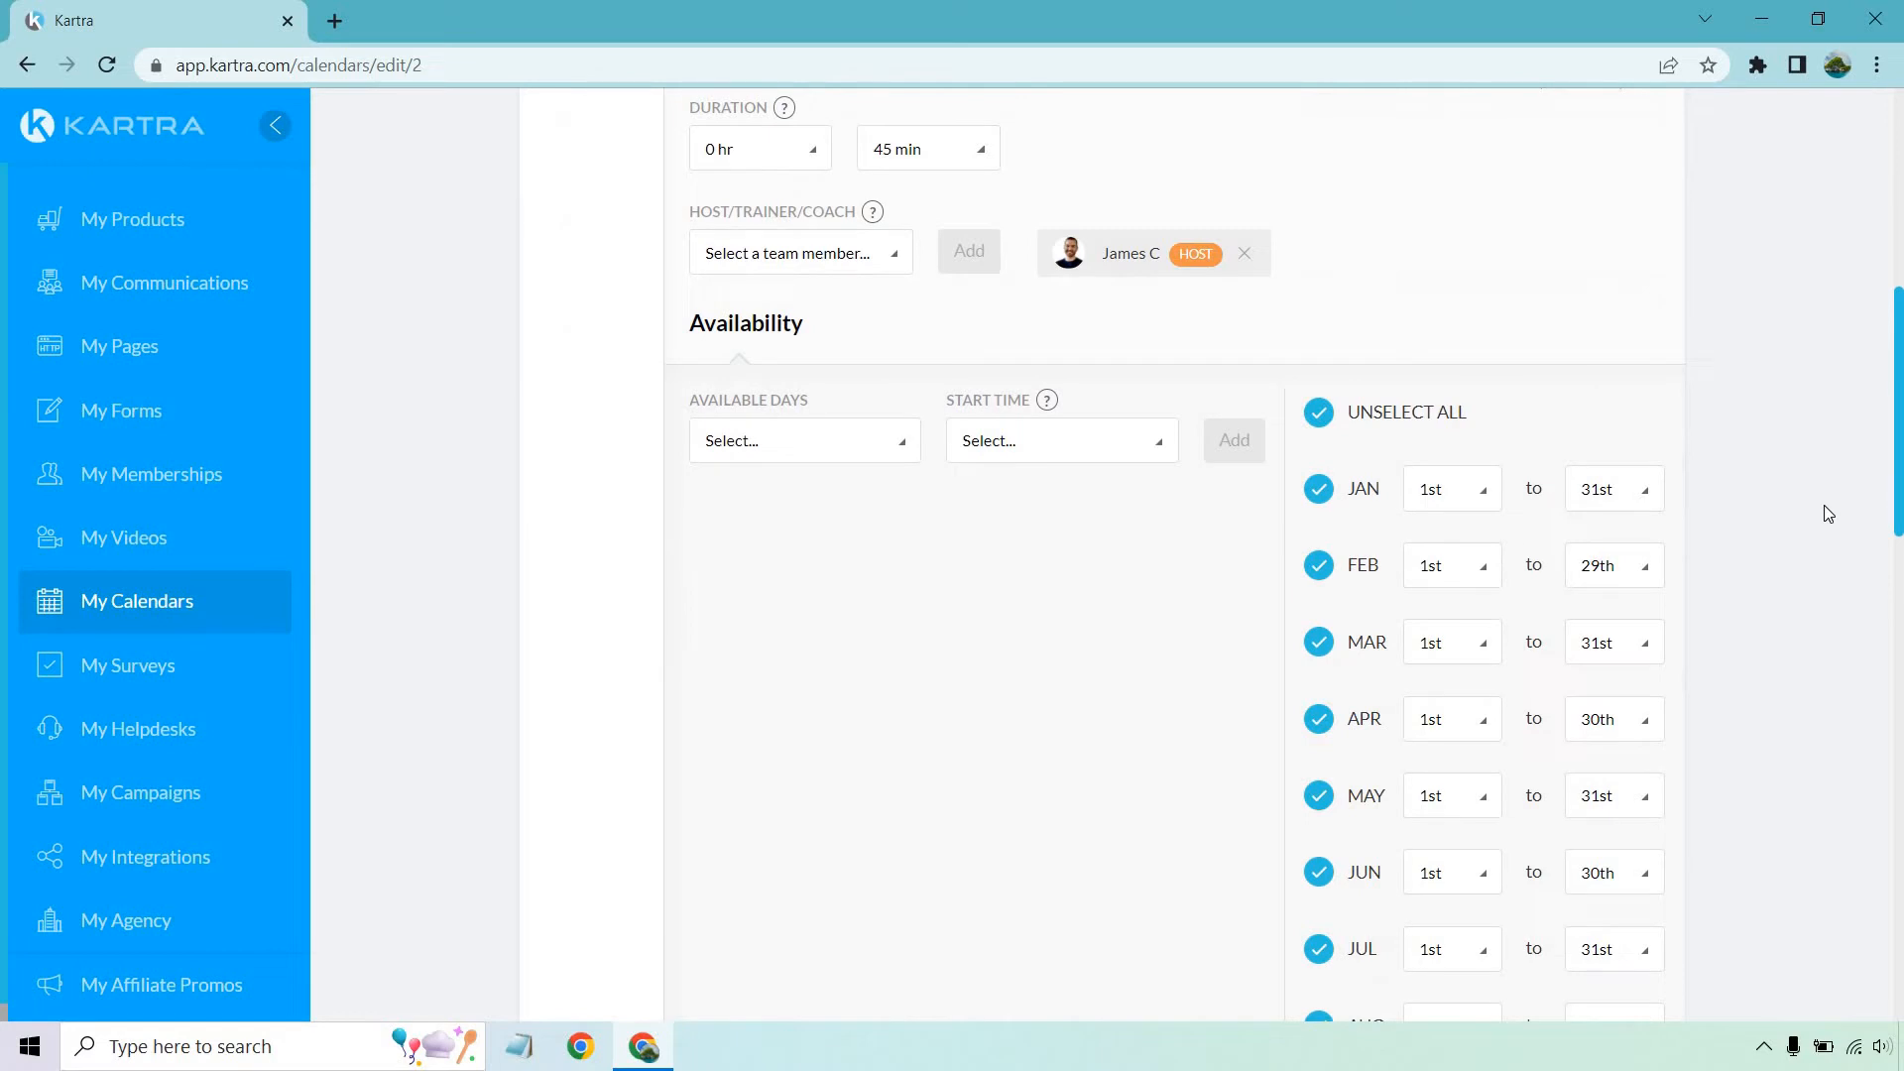
{"action": "scroll", "coordinate": [1828, 510], "scroll_direction": "down", "scroll_amount": 3}
{"action": "left_click", "coordinate": [781, 197]}
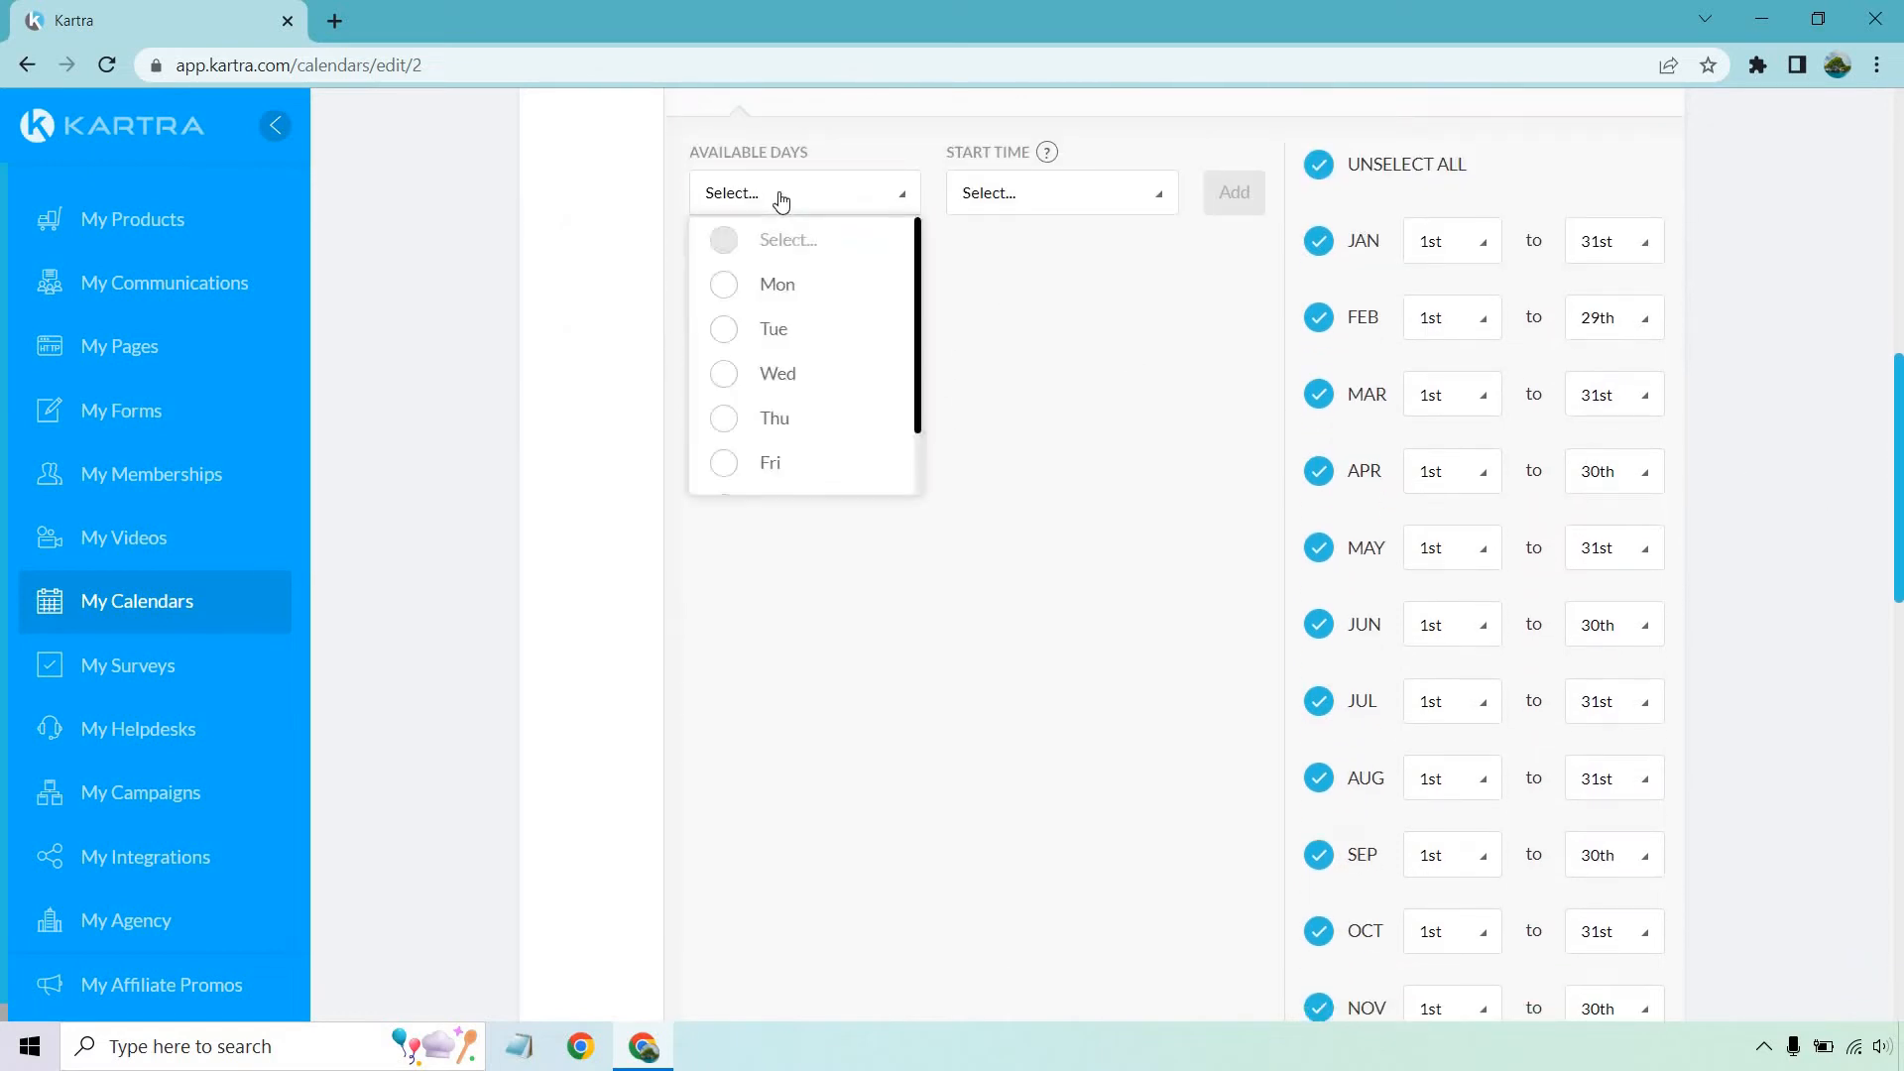
{"action": "left_click", "coordinate": [789, 287]}
{"action": "left_click", "coordinate": [778, 329]}
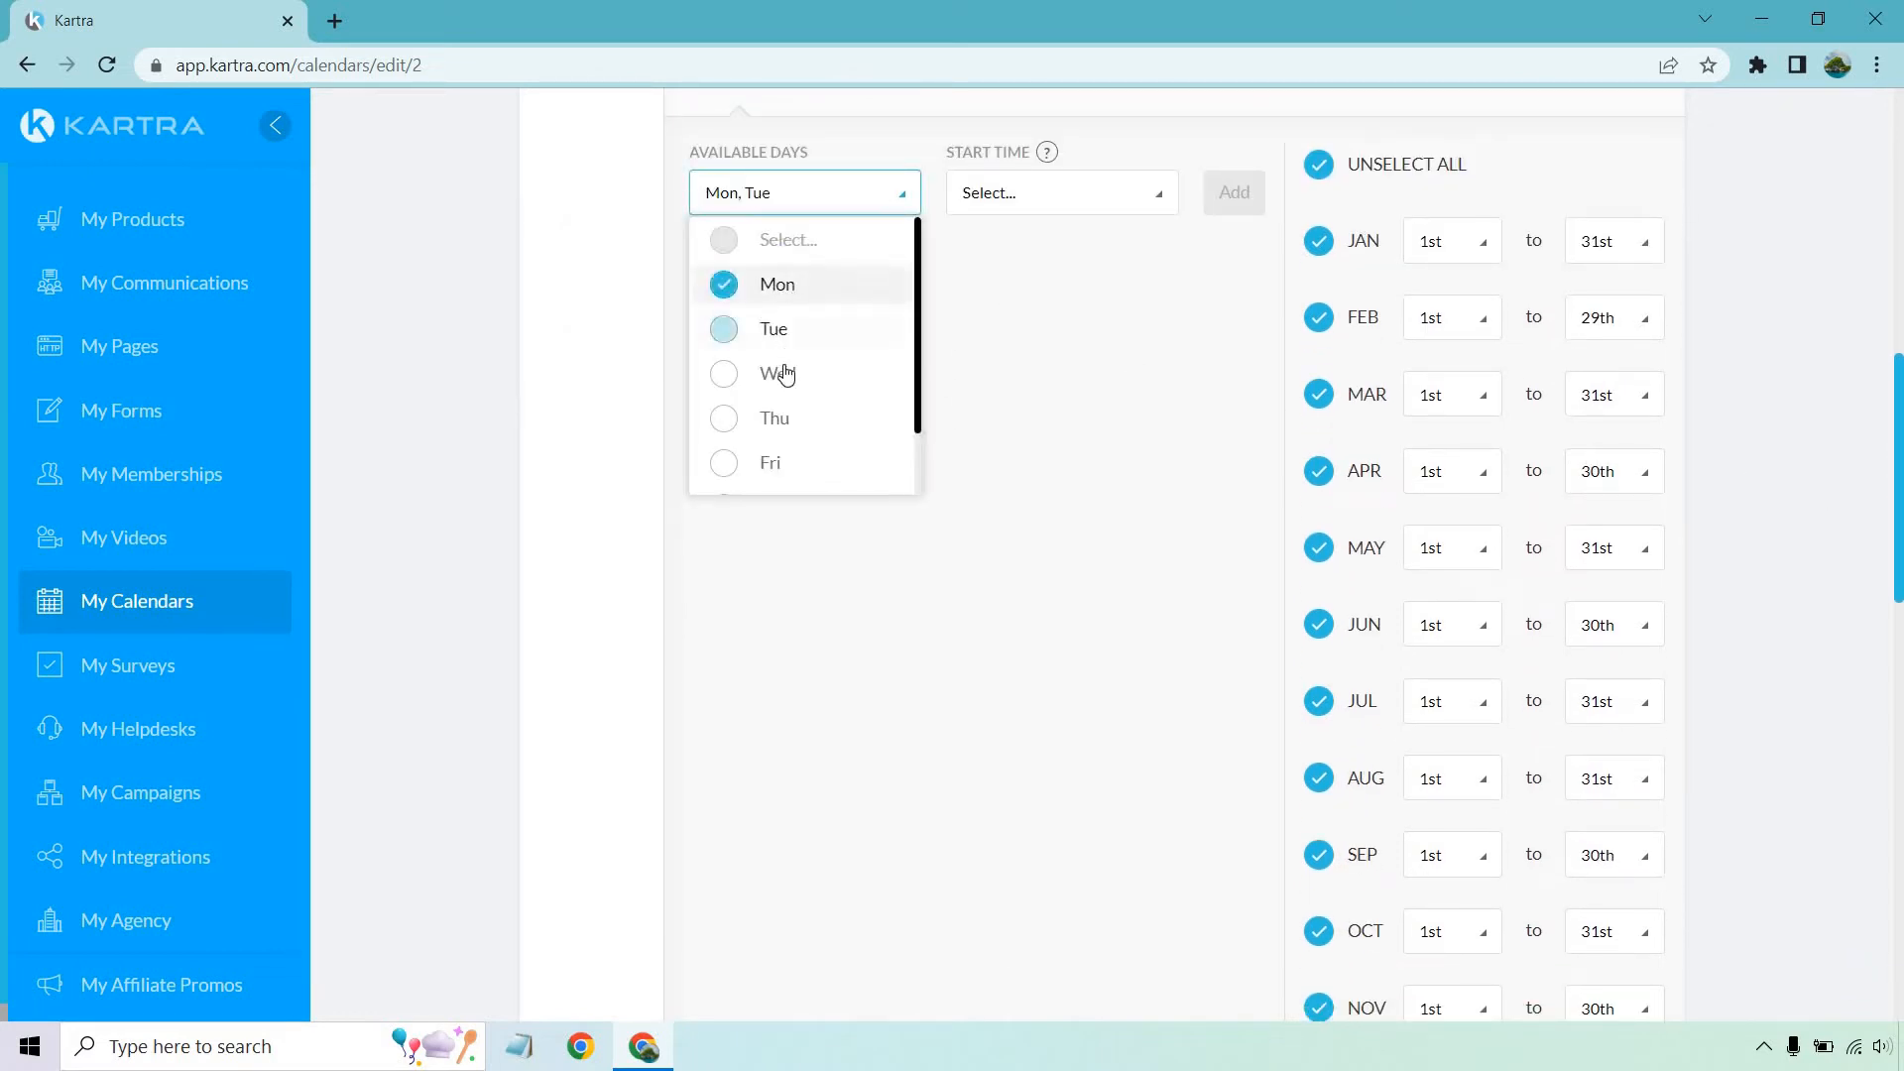
{"action": "left_click", "coordinate": [784, 373]}
{"action": "left_click", "coordinate": [778, 418]}
{"action": "left_click", "coordinate": [771, 464]}
{"action": "scroll", "coordinate": [833, 402], "scroll_direction": "down", "scroll_amount": 1}
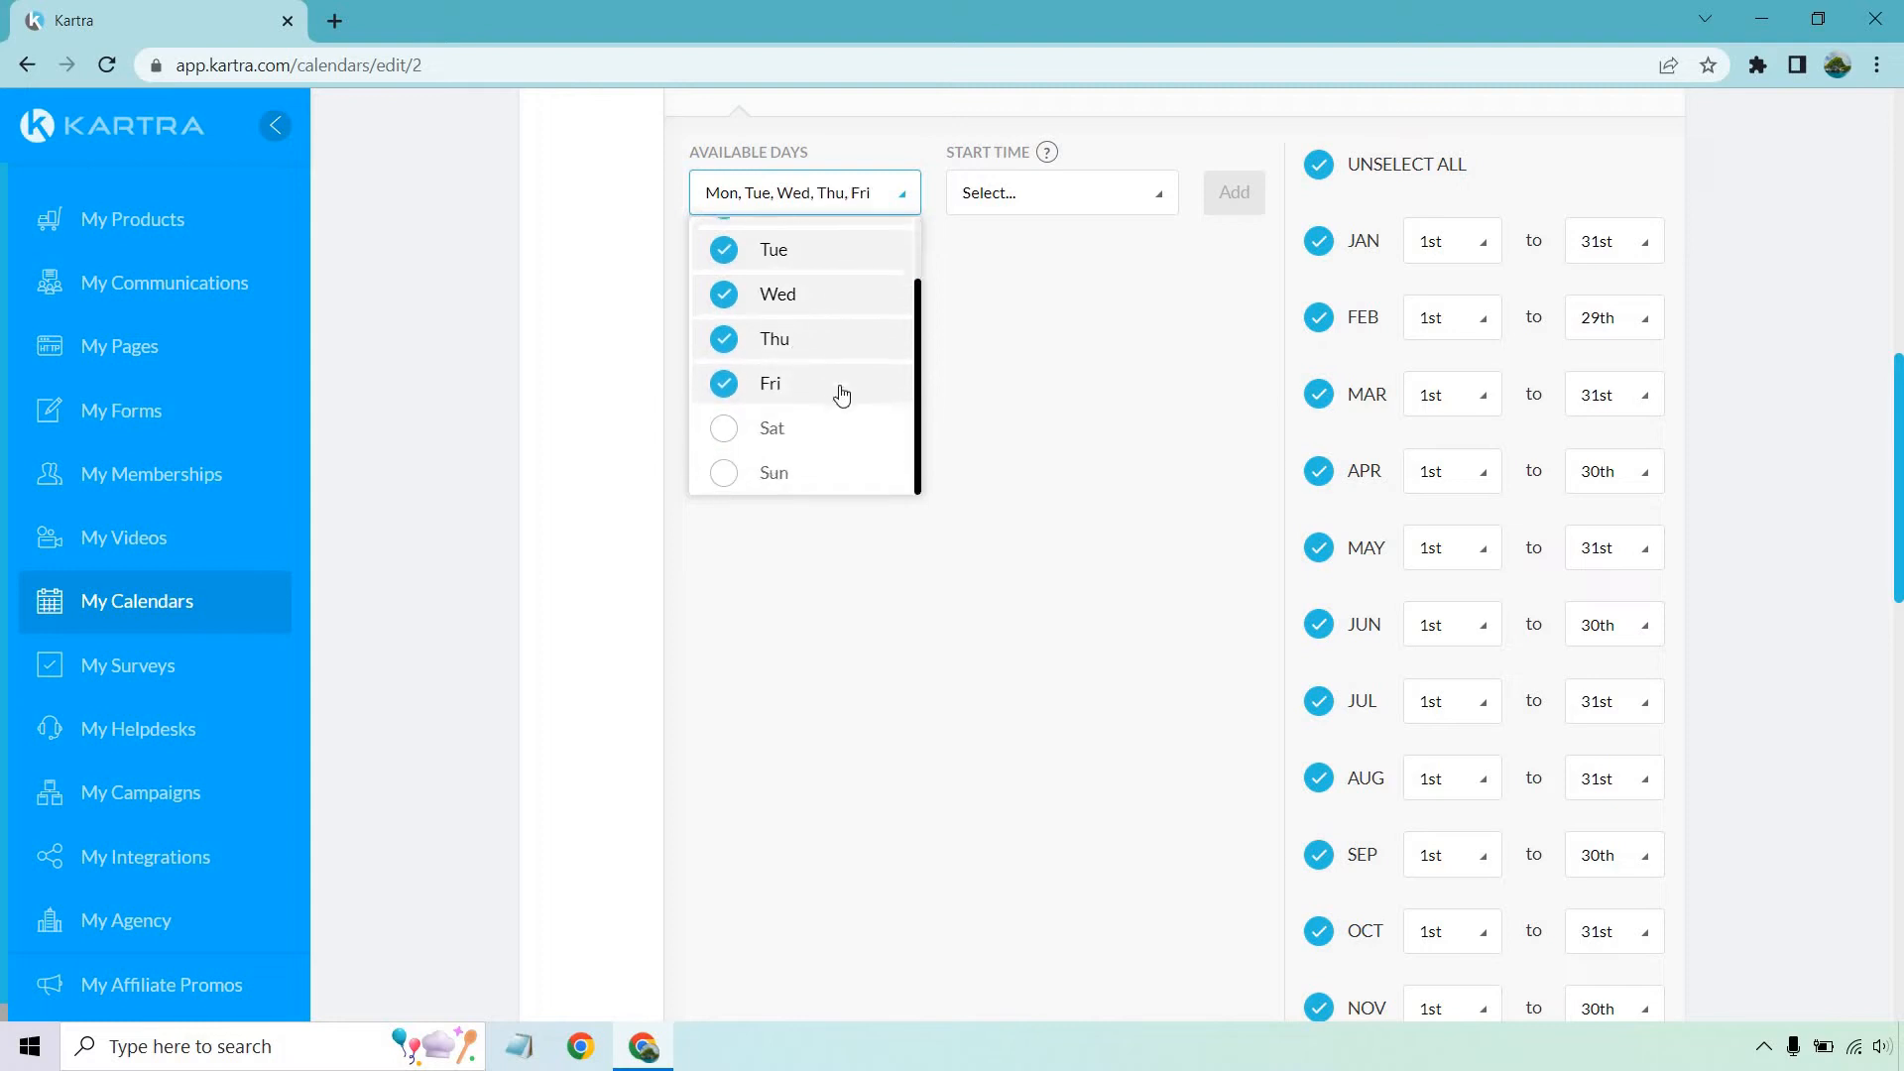
{"action": "left_click", "coordinate": [1120, 394]}
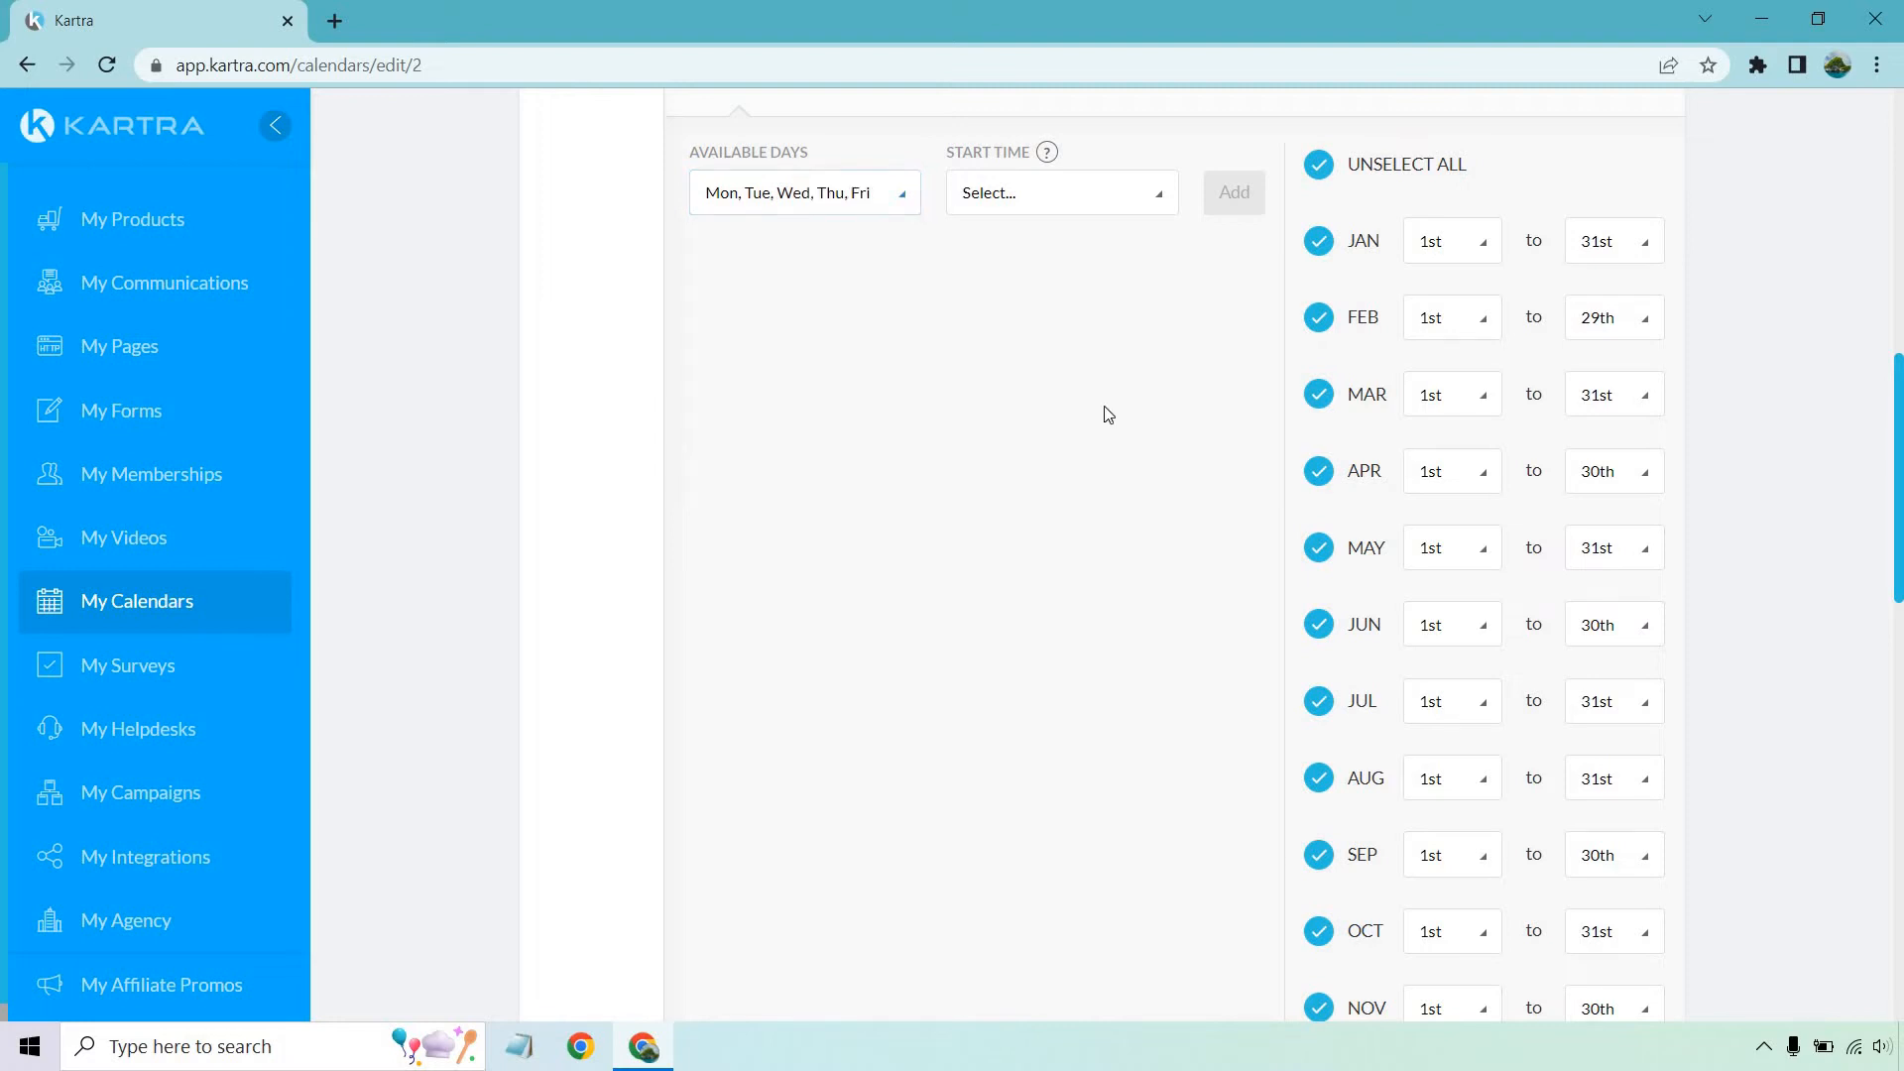
Step: Select 7:00 am, 8:00 am, 9:00 am, 10:00 am and 11:00 am as start times for class 1
{"action": "scroll", "coordinate": [1103, 411], "scroll_direction": "up", "scroll_amount": 1}
{"action": "left_click", "coordinate": [1069, 330]}
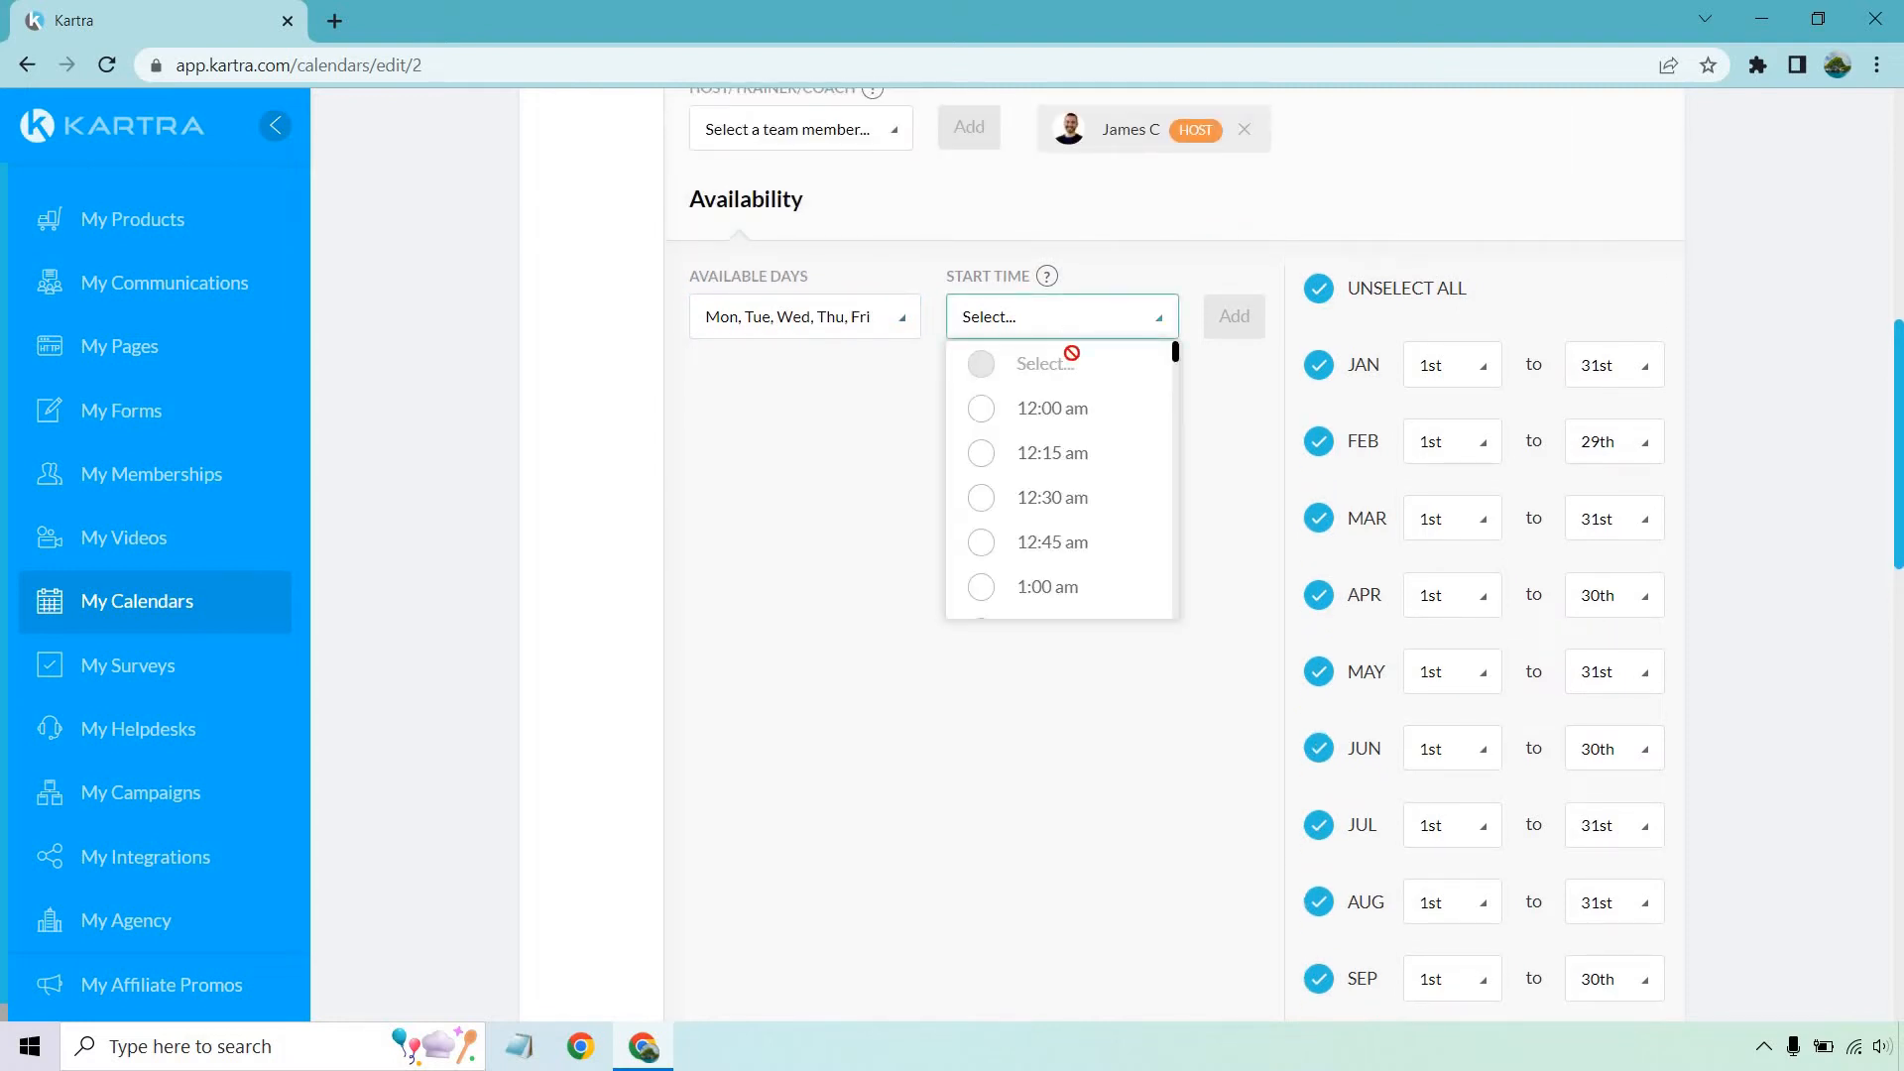
{"action": "scroll", "coordinate": [1088, 431], "scroll_direction": "down", "scroll_amount": 7}
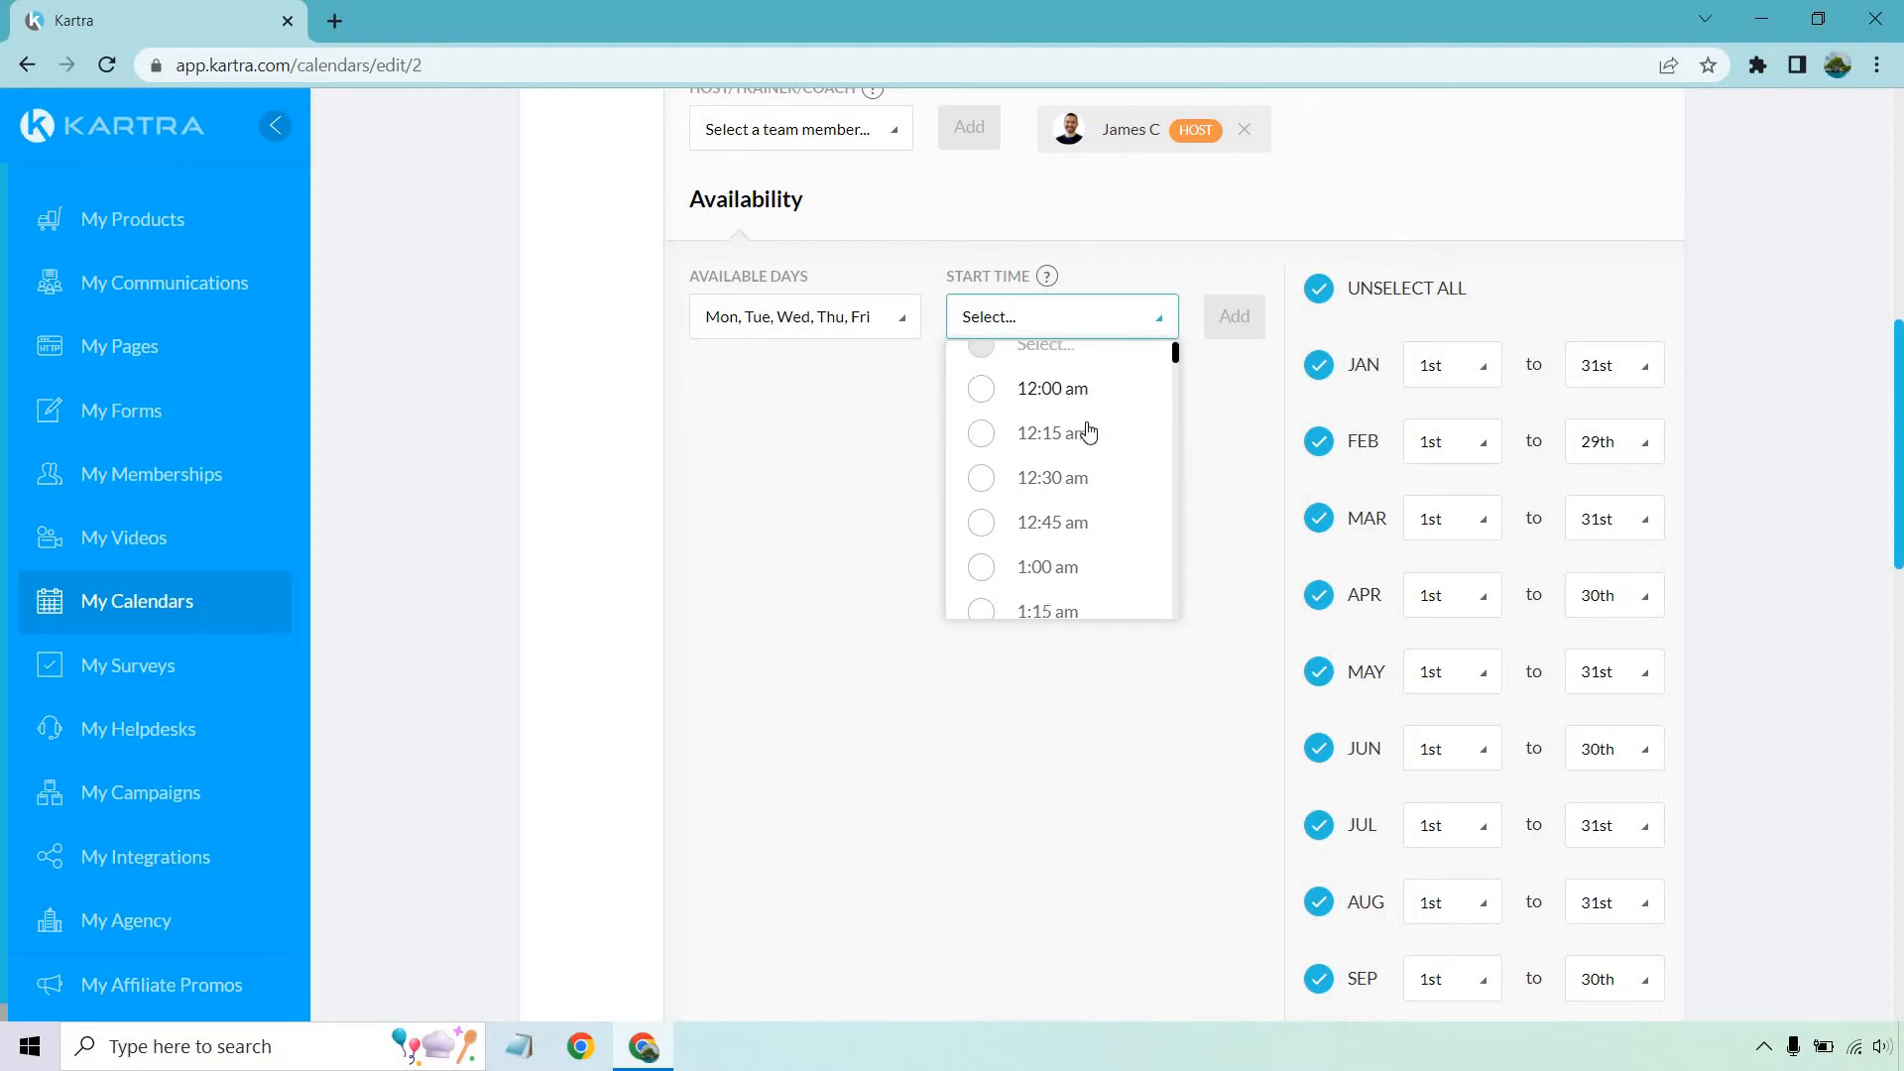
{"action": "scroll", "coordinate": [1088, 431], "scroll_direction": "down", "scroll_amount": 3}
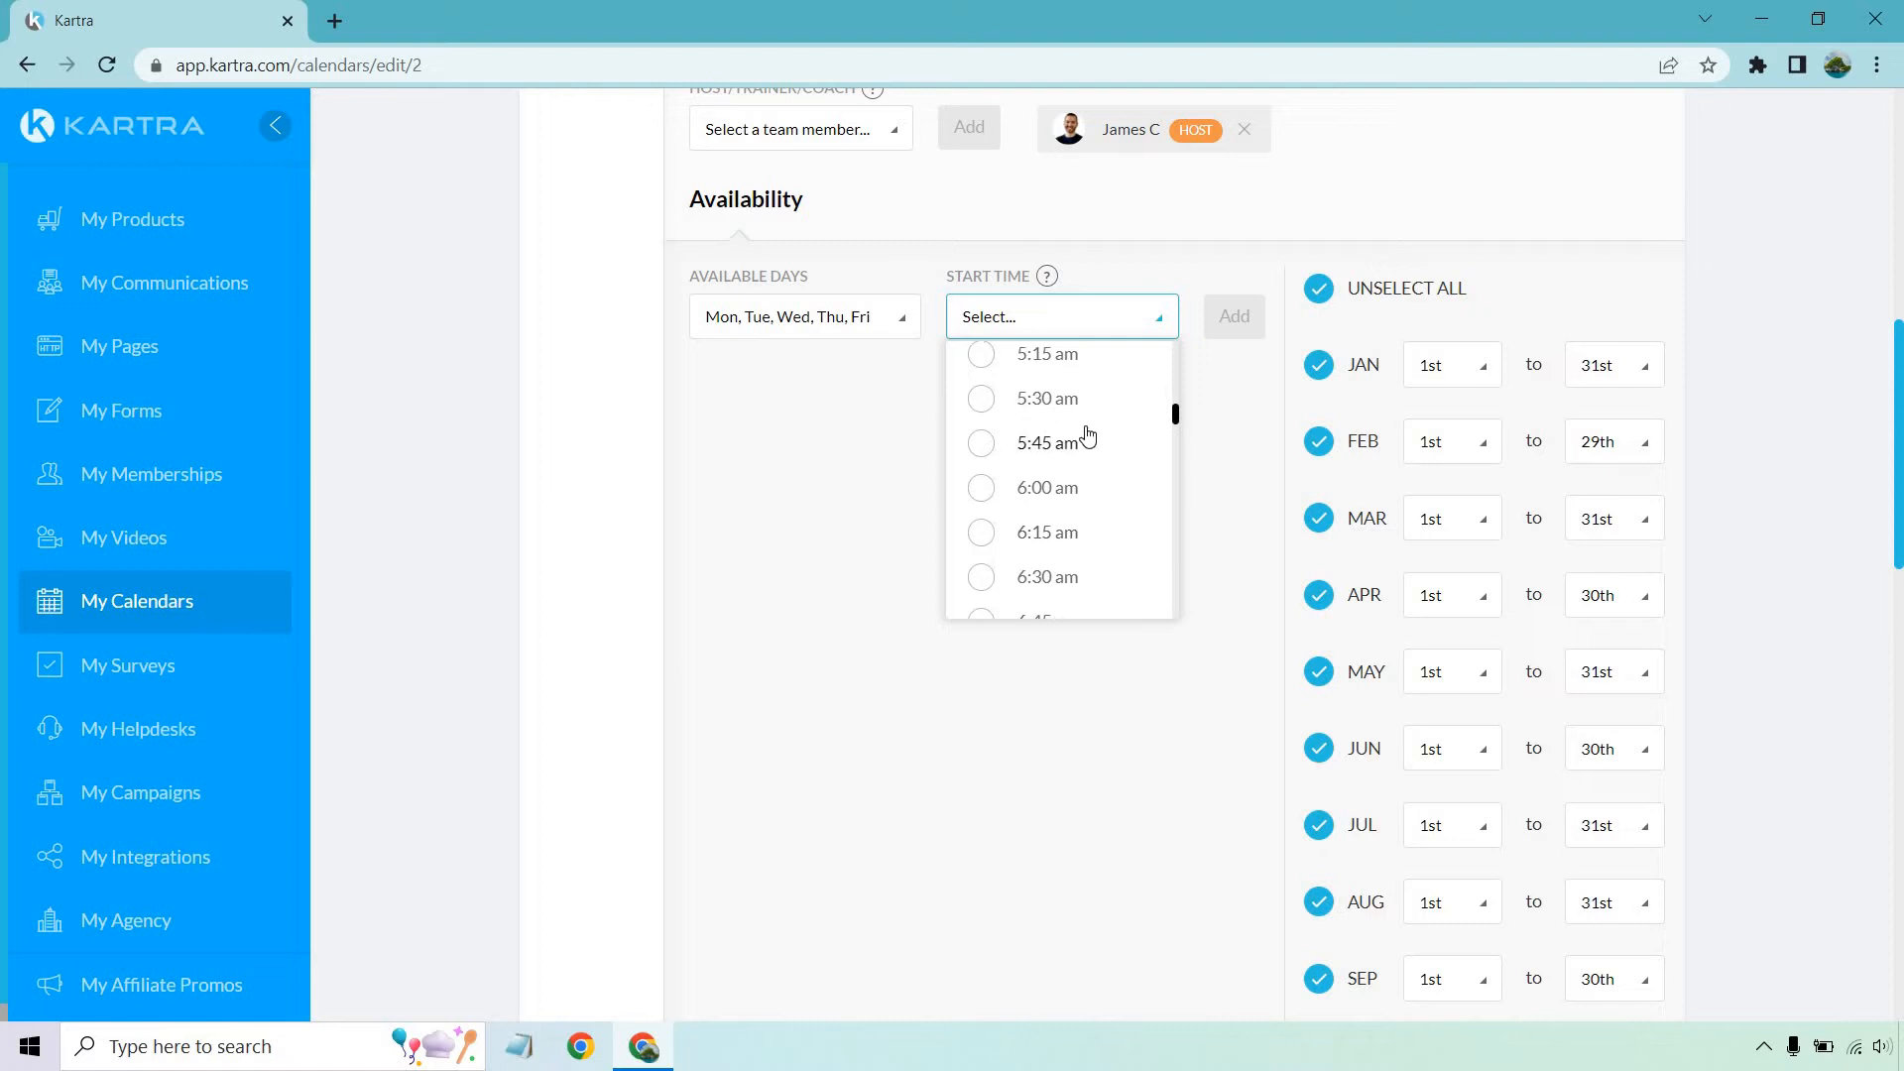
{"action": "scroll", "coordinate": [1088, 434], "scroll_direction": "down", "scroll_amount": 3}
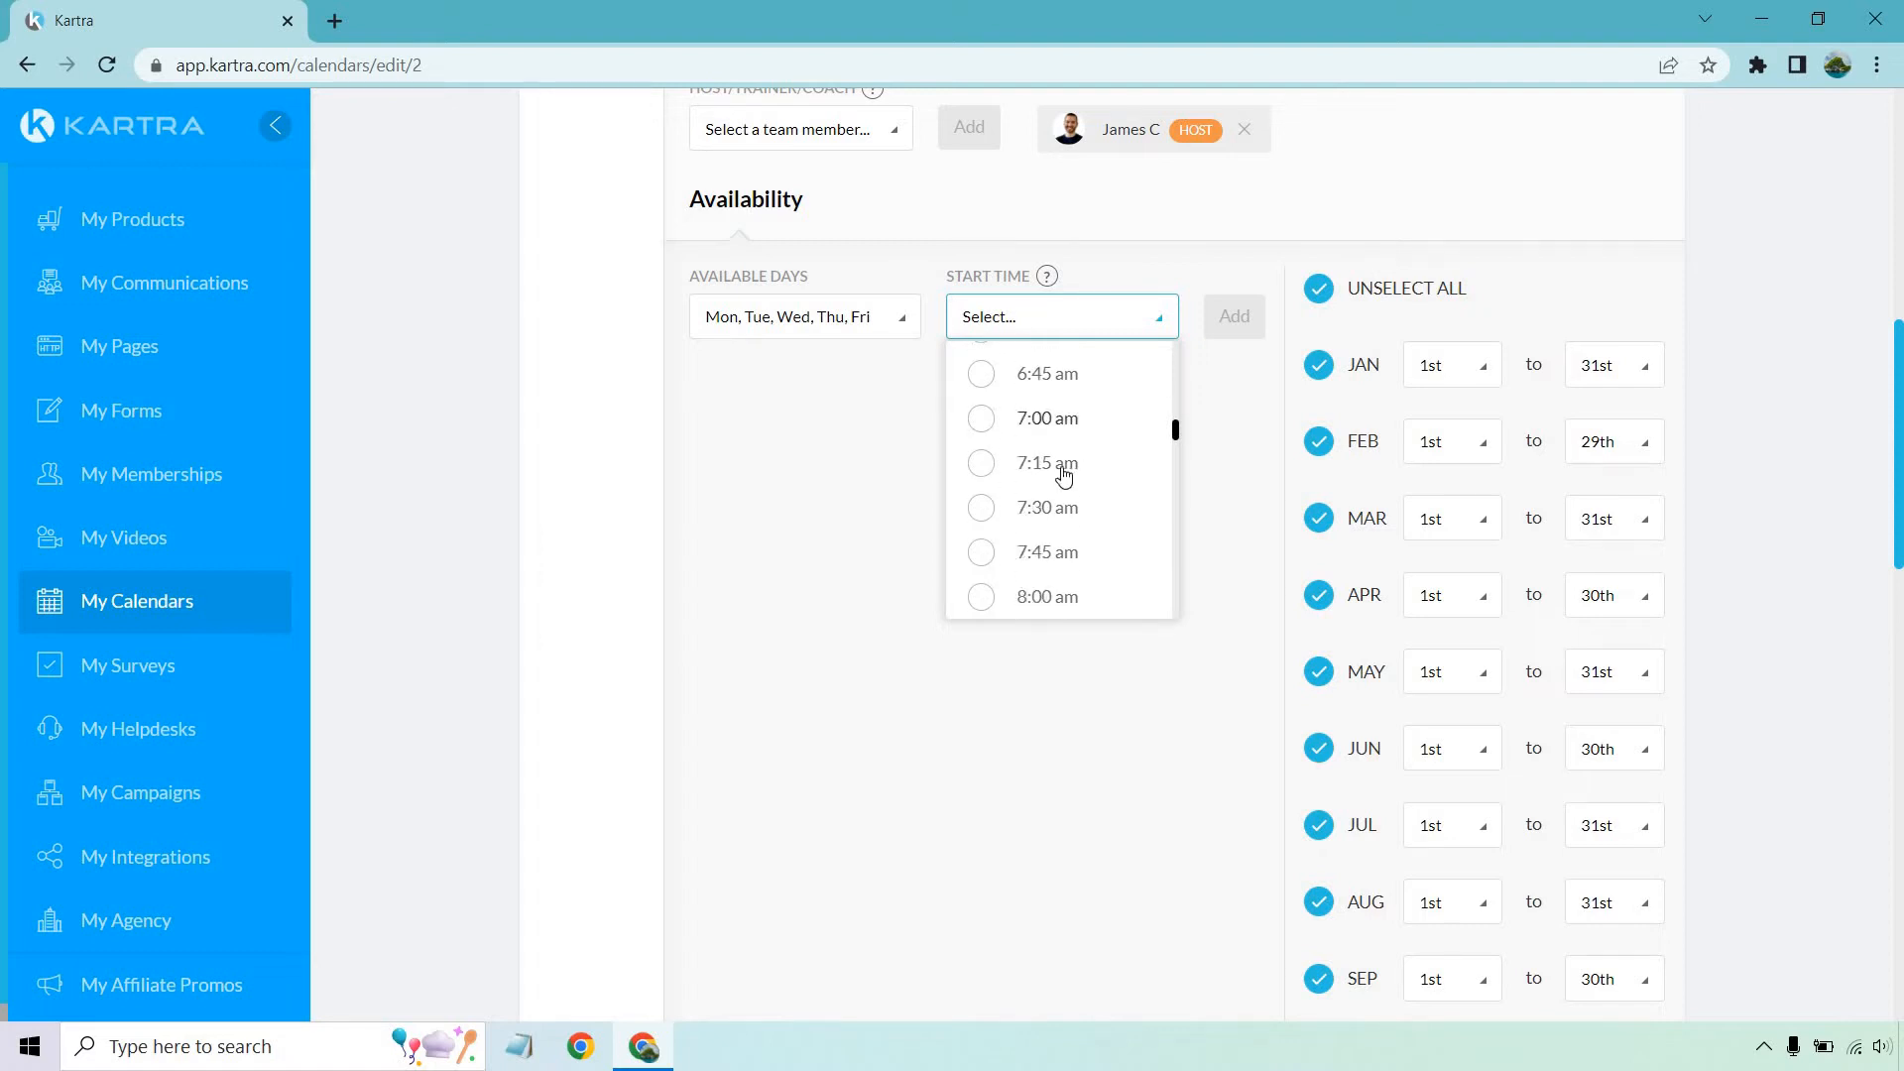
{"action": "left_click", "coordinate": [980, 422]}
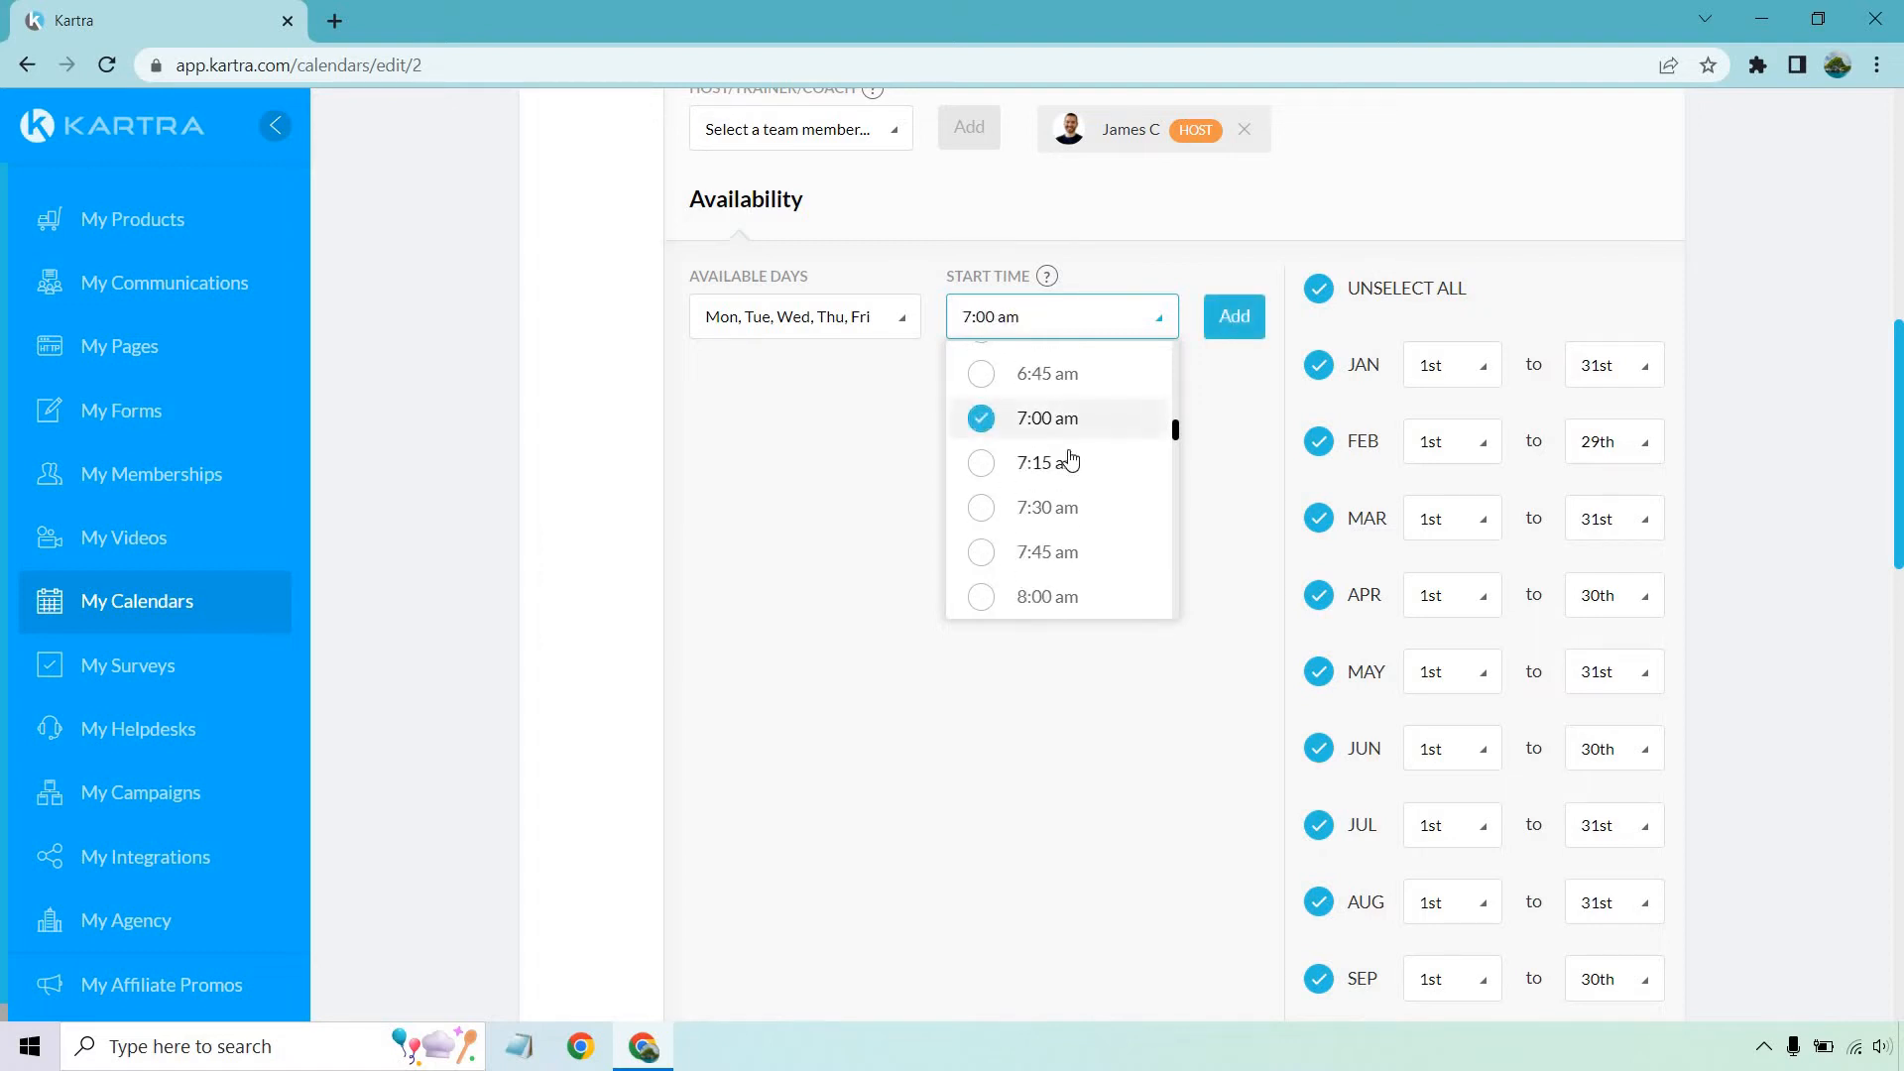
{"action": "scroll", "coordinate": [1007, 478], "scroll_direction": "down", "scroll_amount": 2}
{"action": "left_click", "coordinate": [1013, 477]}
{"action": "scroll", "coordinate": [1007, 496], "scroll_direction": "down", "scroll_amount": 2}
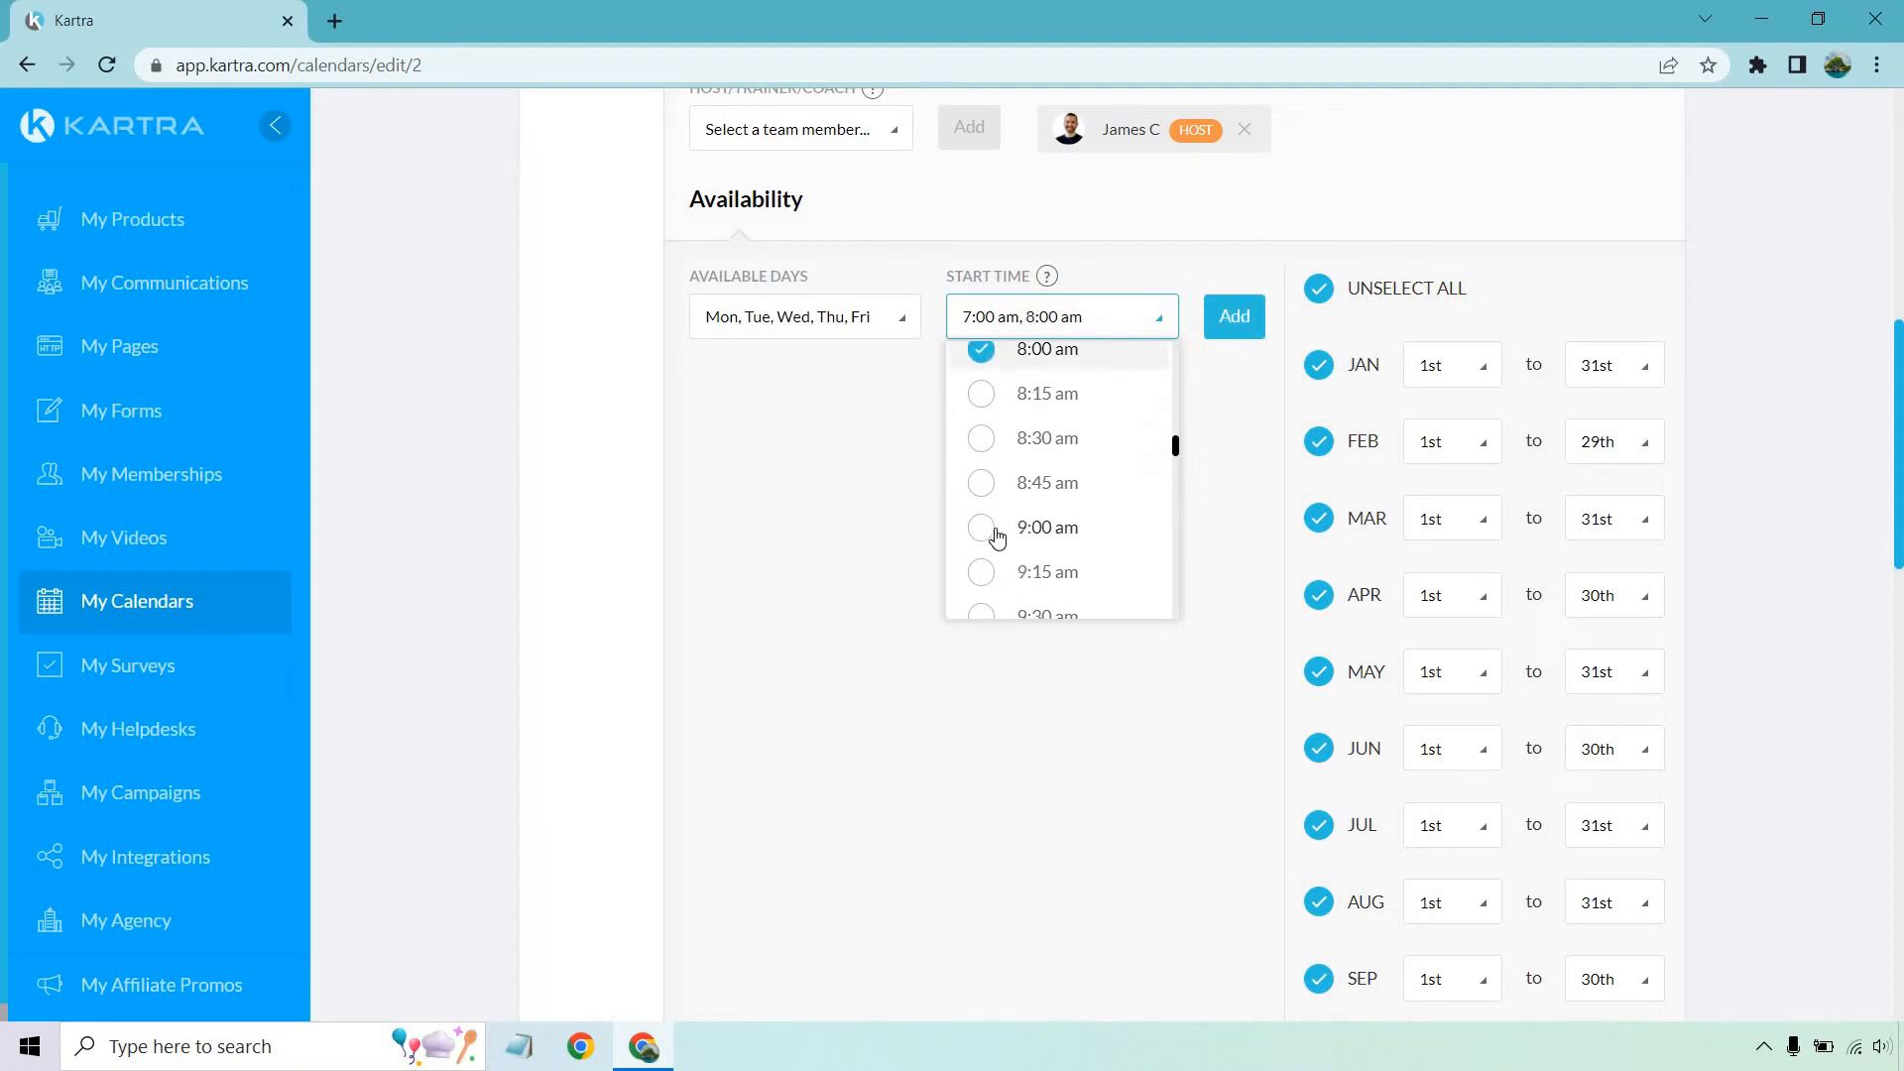
{"action": "left_click", "coordinate": [994, 534]}
{"action": "scroll", "coordinate": [1002, 491], "scroll_direction": "down", "scroll_amount": 3}
{"action": "left_click", "coordinate": [1012, 459]}
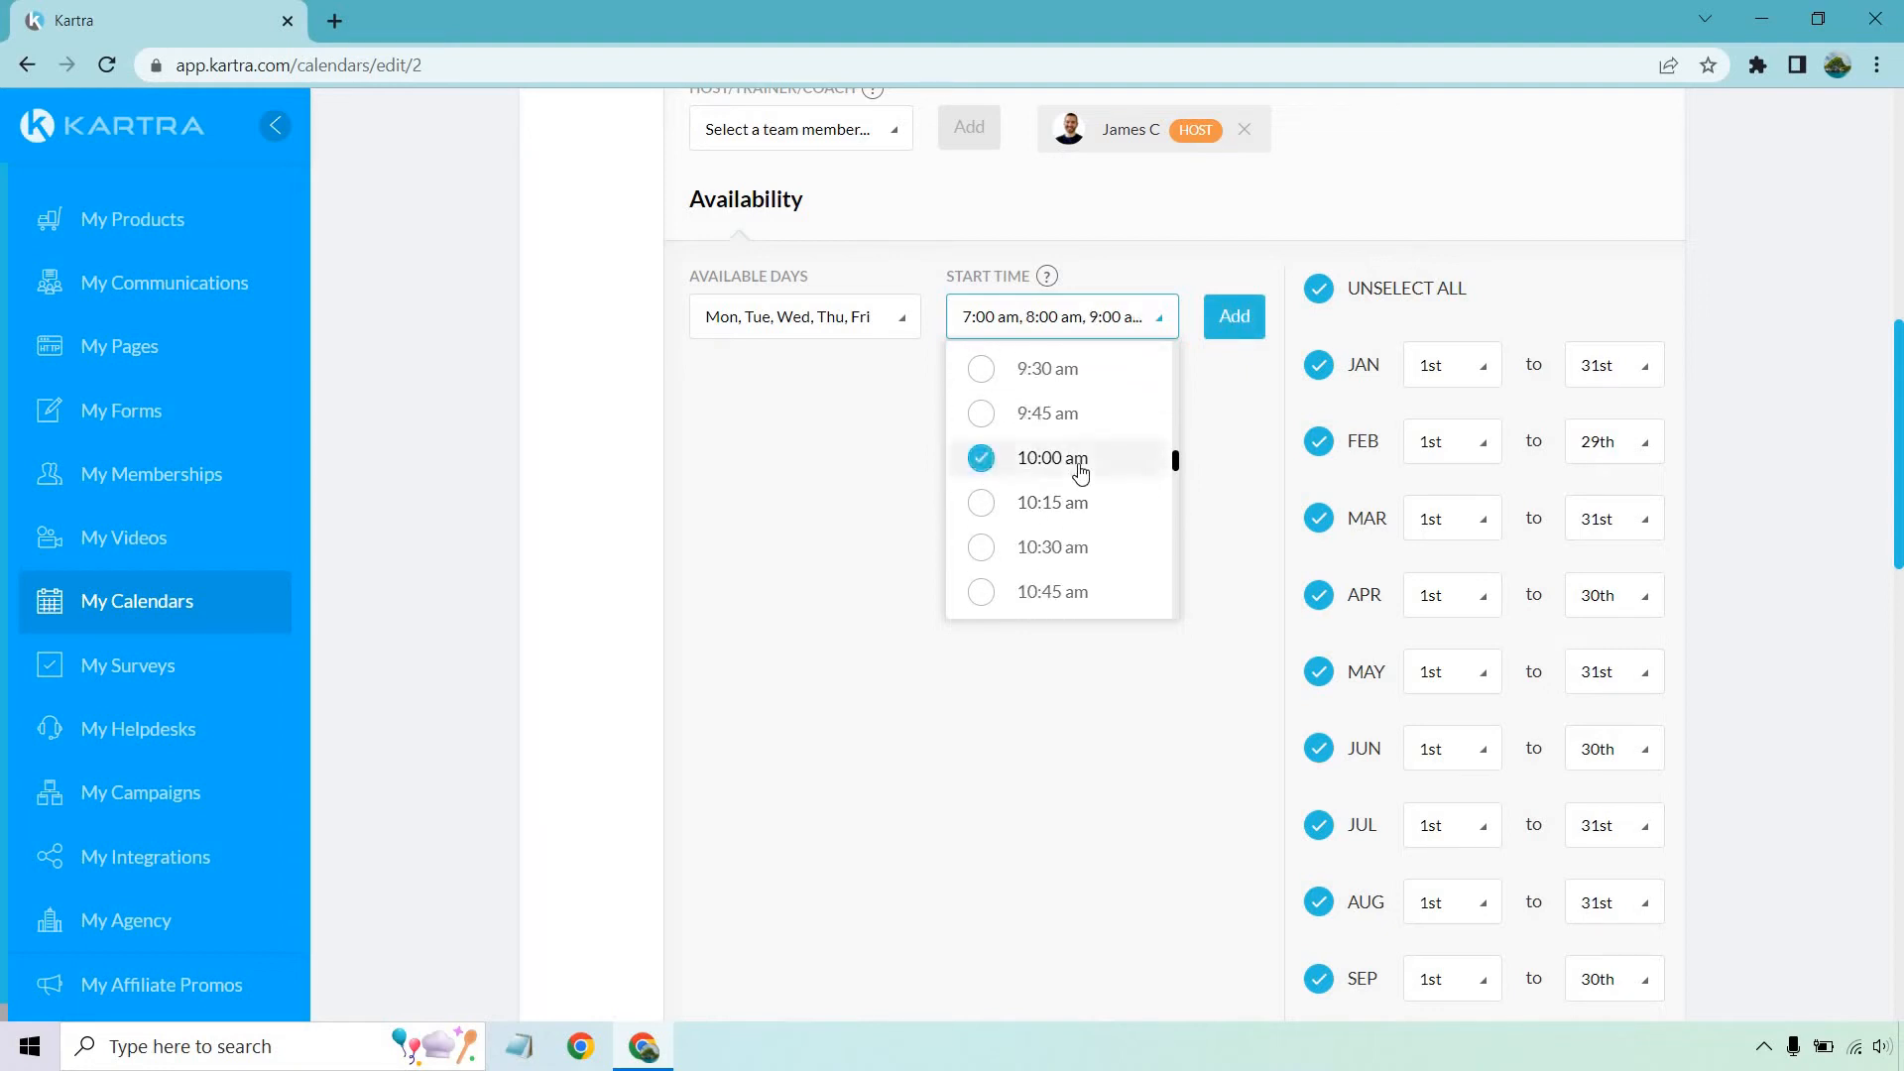
{"action": "scroll", "coordinate": [1004, 516], "scroll_direction": "down", "scroll_amount": 1}
{"action": "left_click", "coordinate": [1065, 496]}
Step: Include 1:00 pm and 2:00 pm in the start times and add all selected weekday slots to the class availability
{"action": "scroll", "coordinate": [1067, 493], "scroll_direction": "down", "scroll_amount": 3}
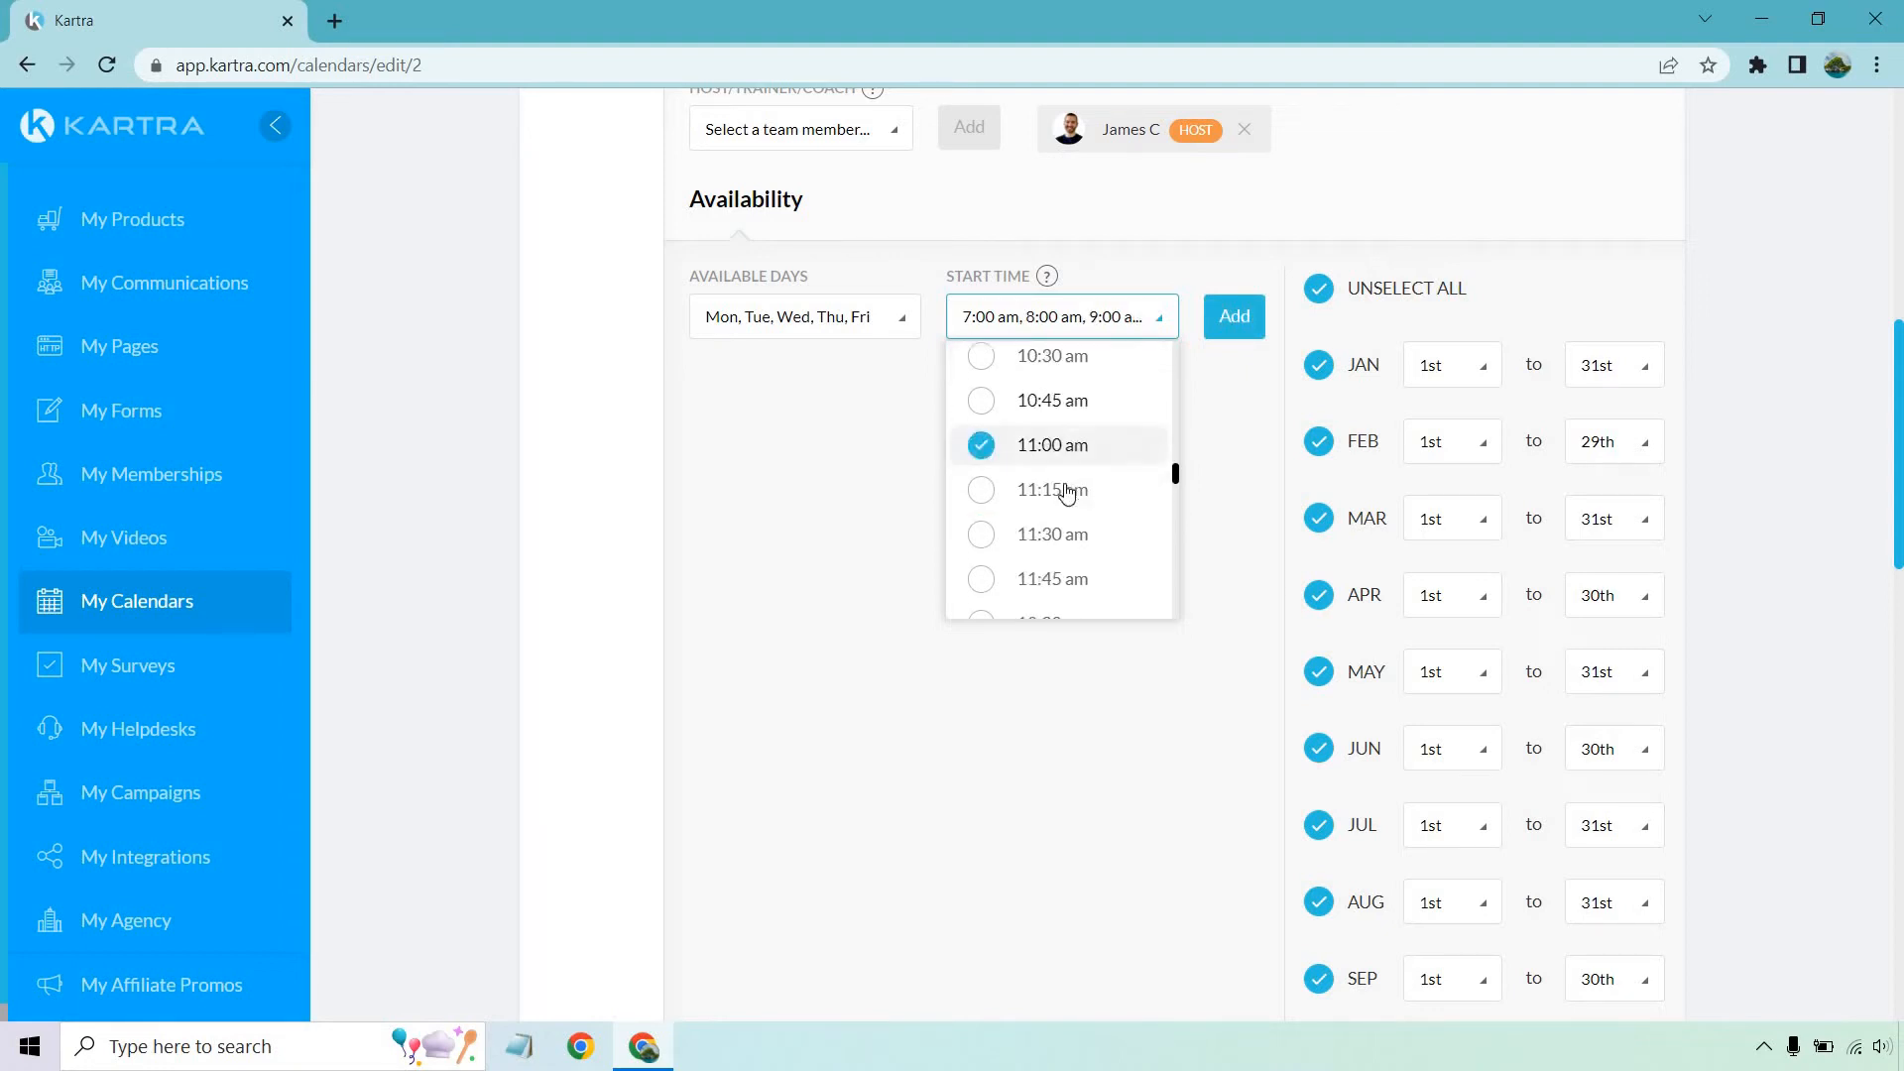
{"action": "scroll", "coordinate": [1051, 476], "scroll_direction": "down", "scroll_amount": 2}
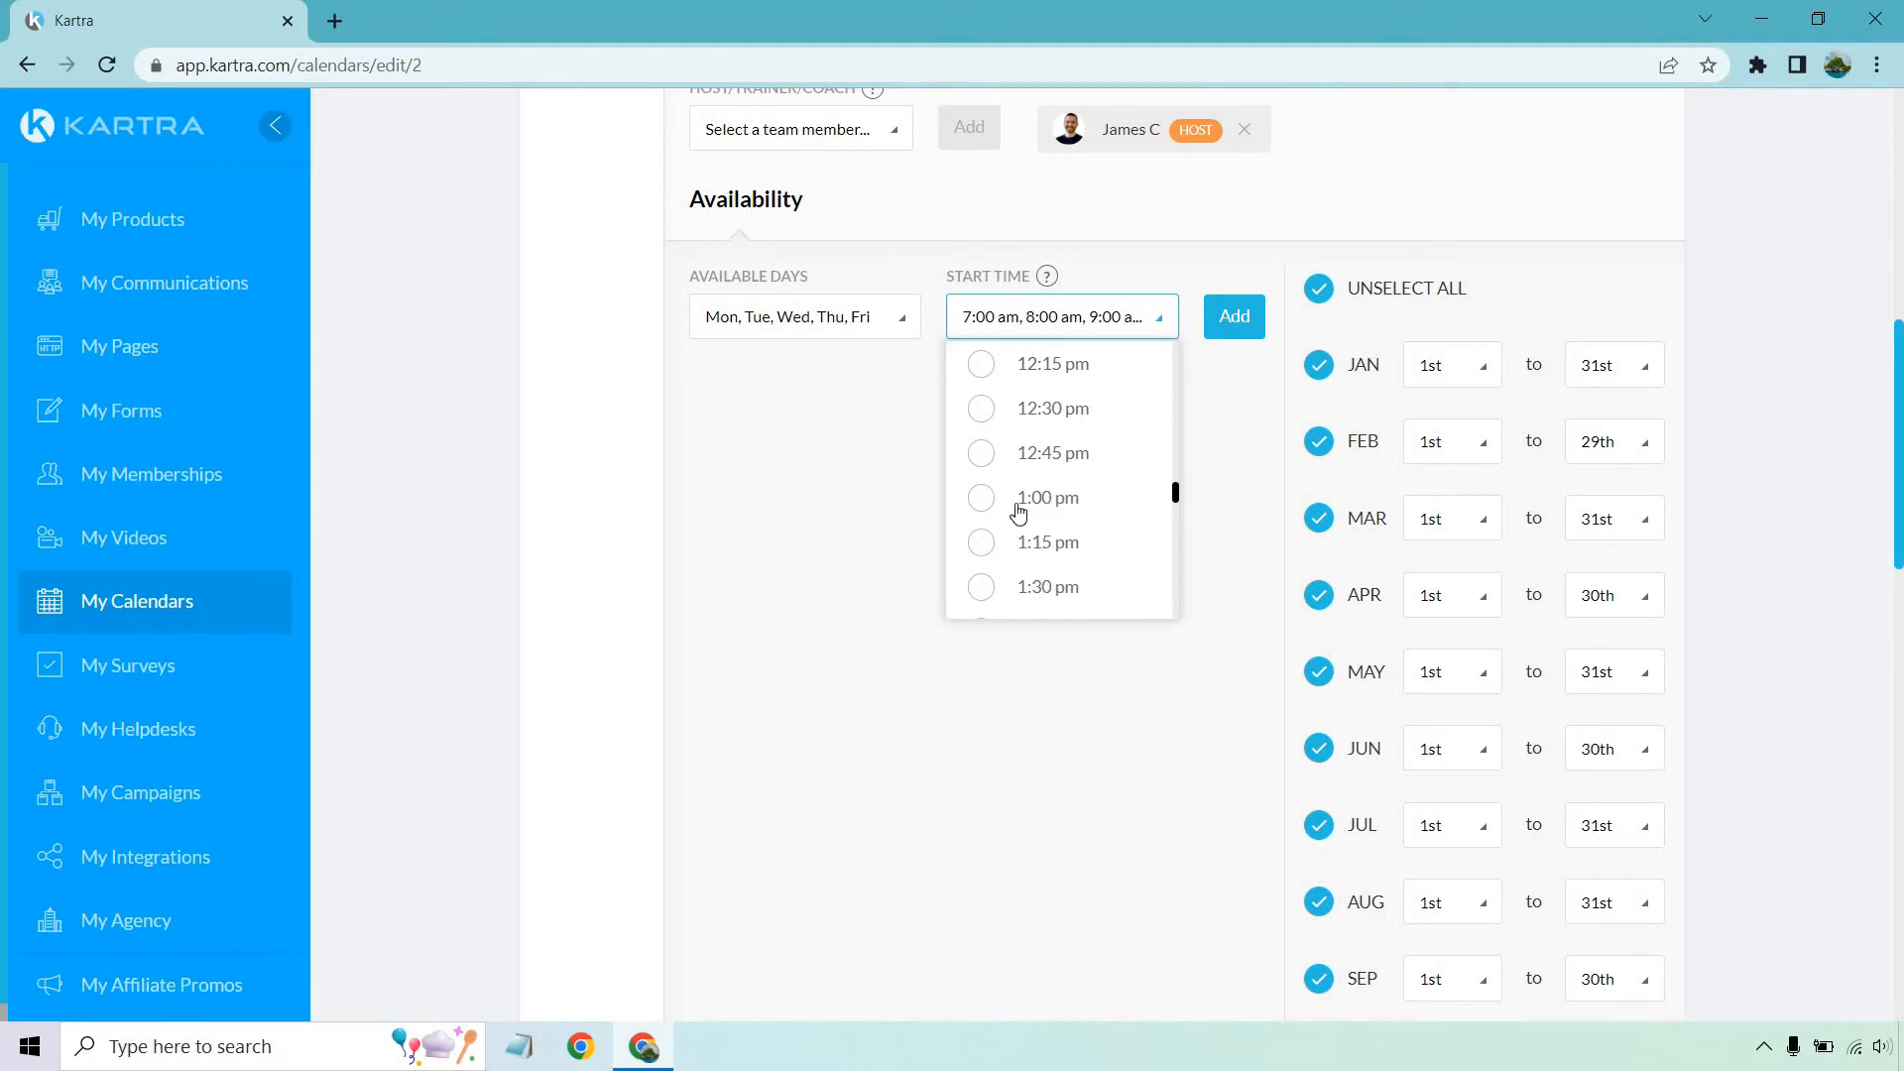
{"action": "left_click", "coordinate": [1011, 501]}
{"action": "scroll", "coordinate": [1008, 515], "scroll_direction": "down", "scroll_amount": 2}
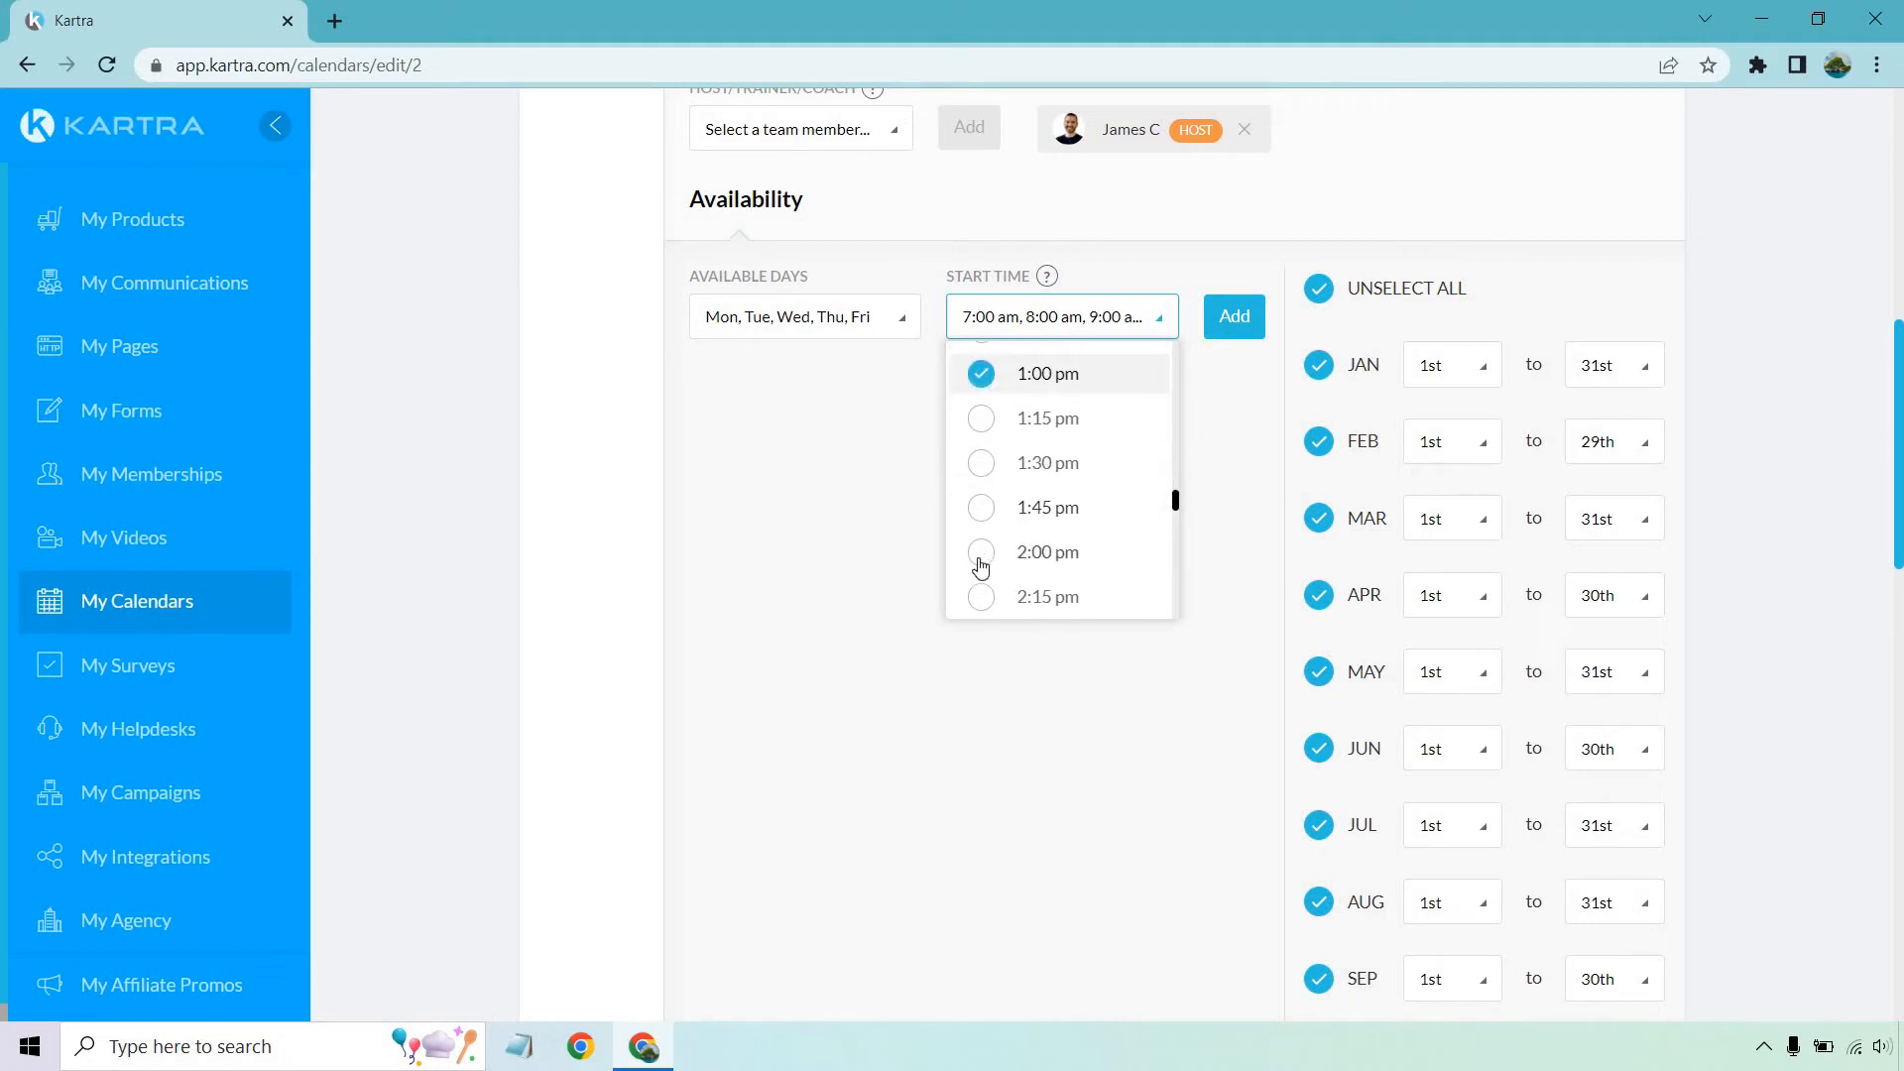
{"action": "left_click", "coordinate": [1032, 551]}
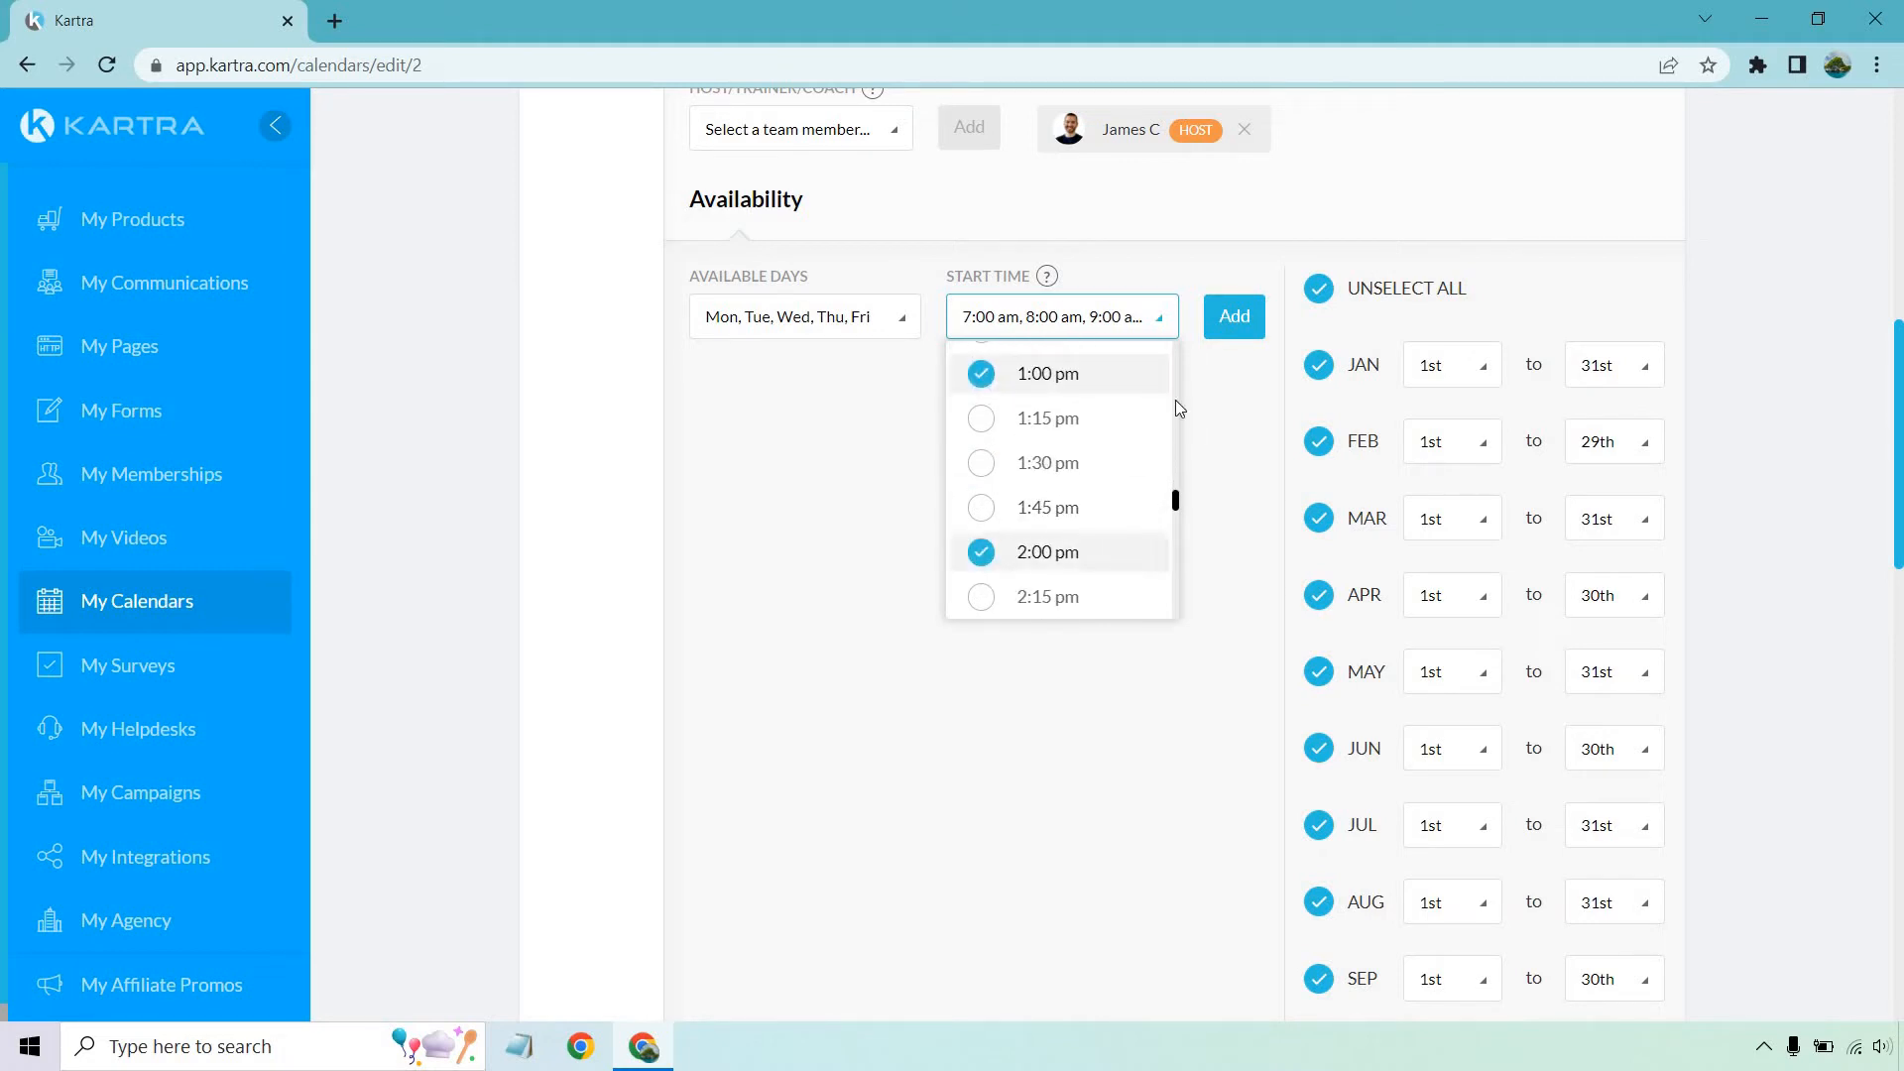
{"action": "left_click", "coordinate": [1228, 336]}
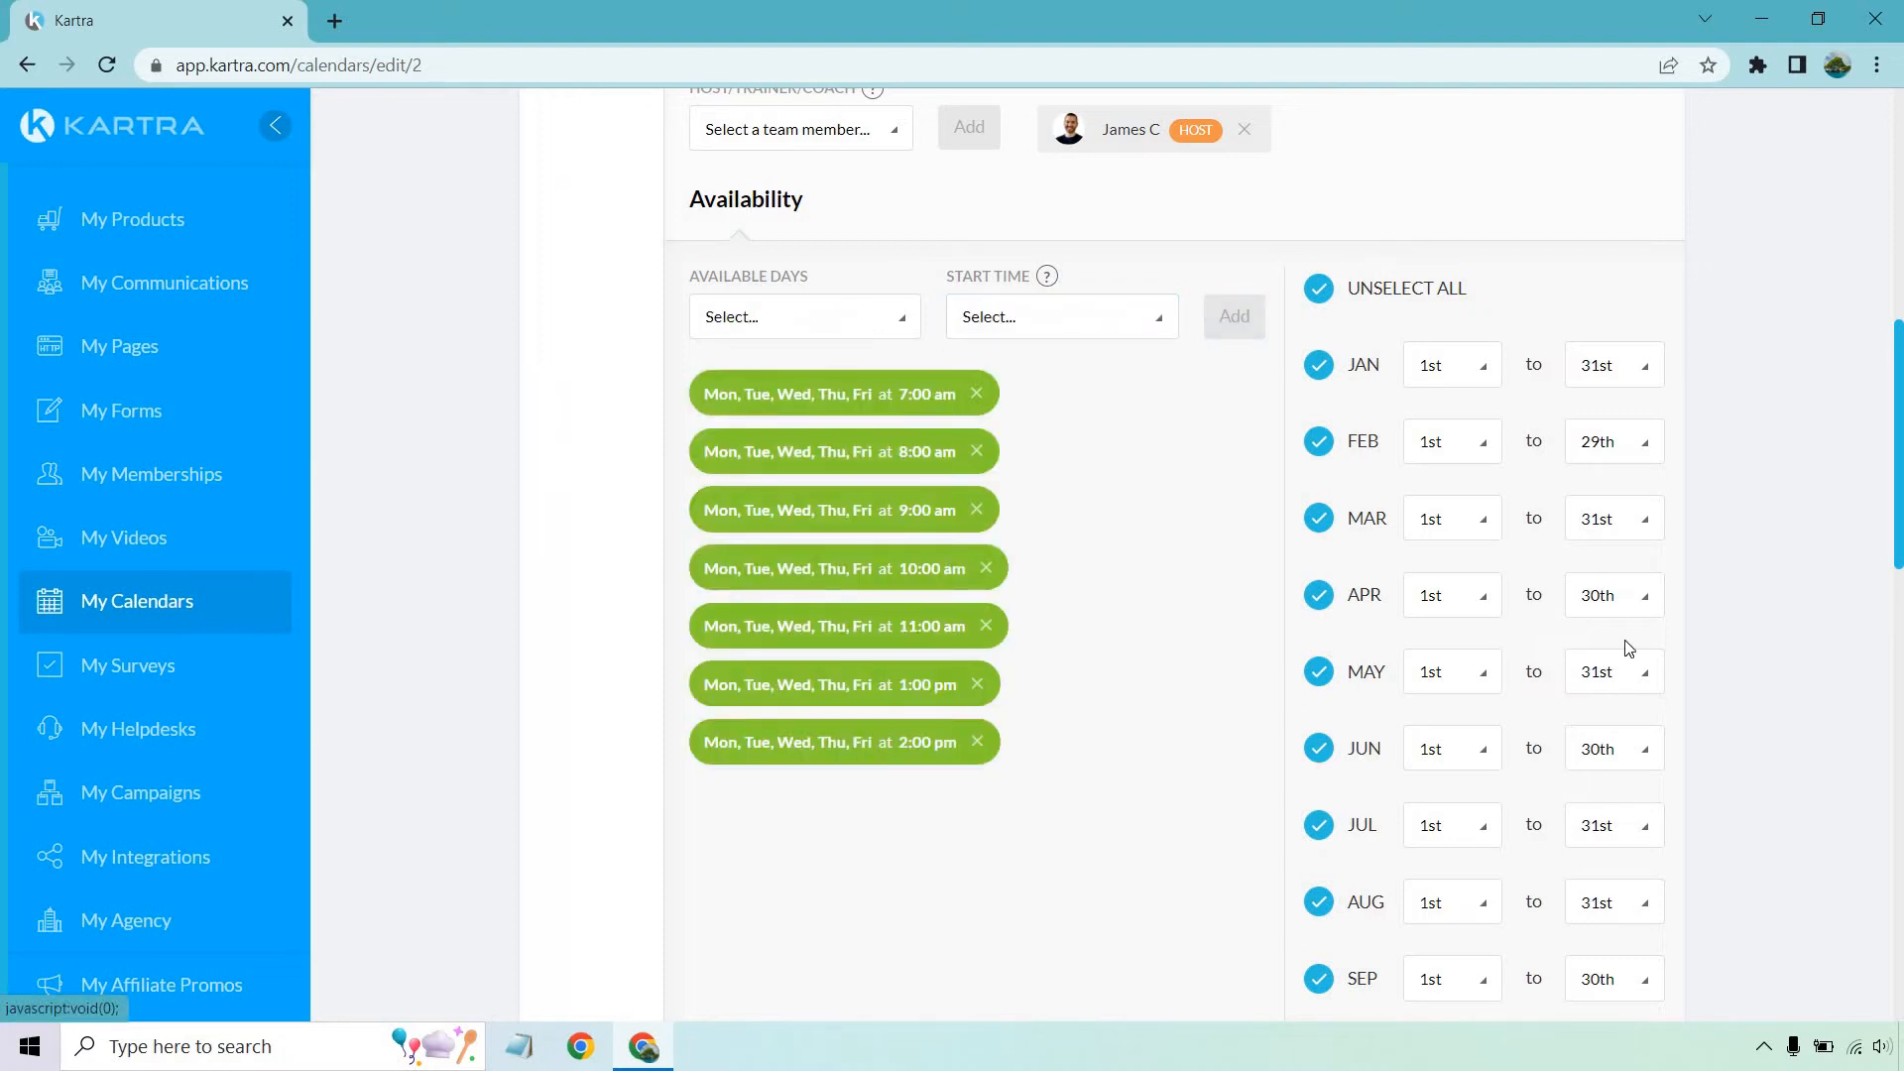
Step: Set the minimum booking notice of class 1 to "Don't allow same-day booking"
{"action": "scroll", "coordinate": [1522, 491], "scroll_direction": "down", "scroll_amount": 4}
{"action": "scroll", "coordinate": [1496, 616], "scroll_direction": "up", "scroll_amount": 3}
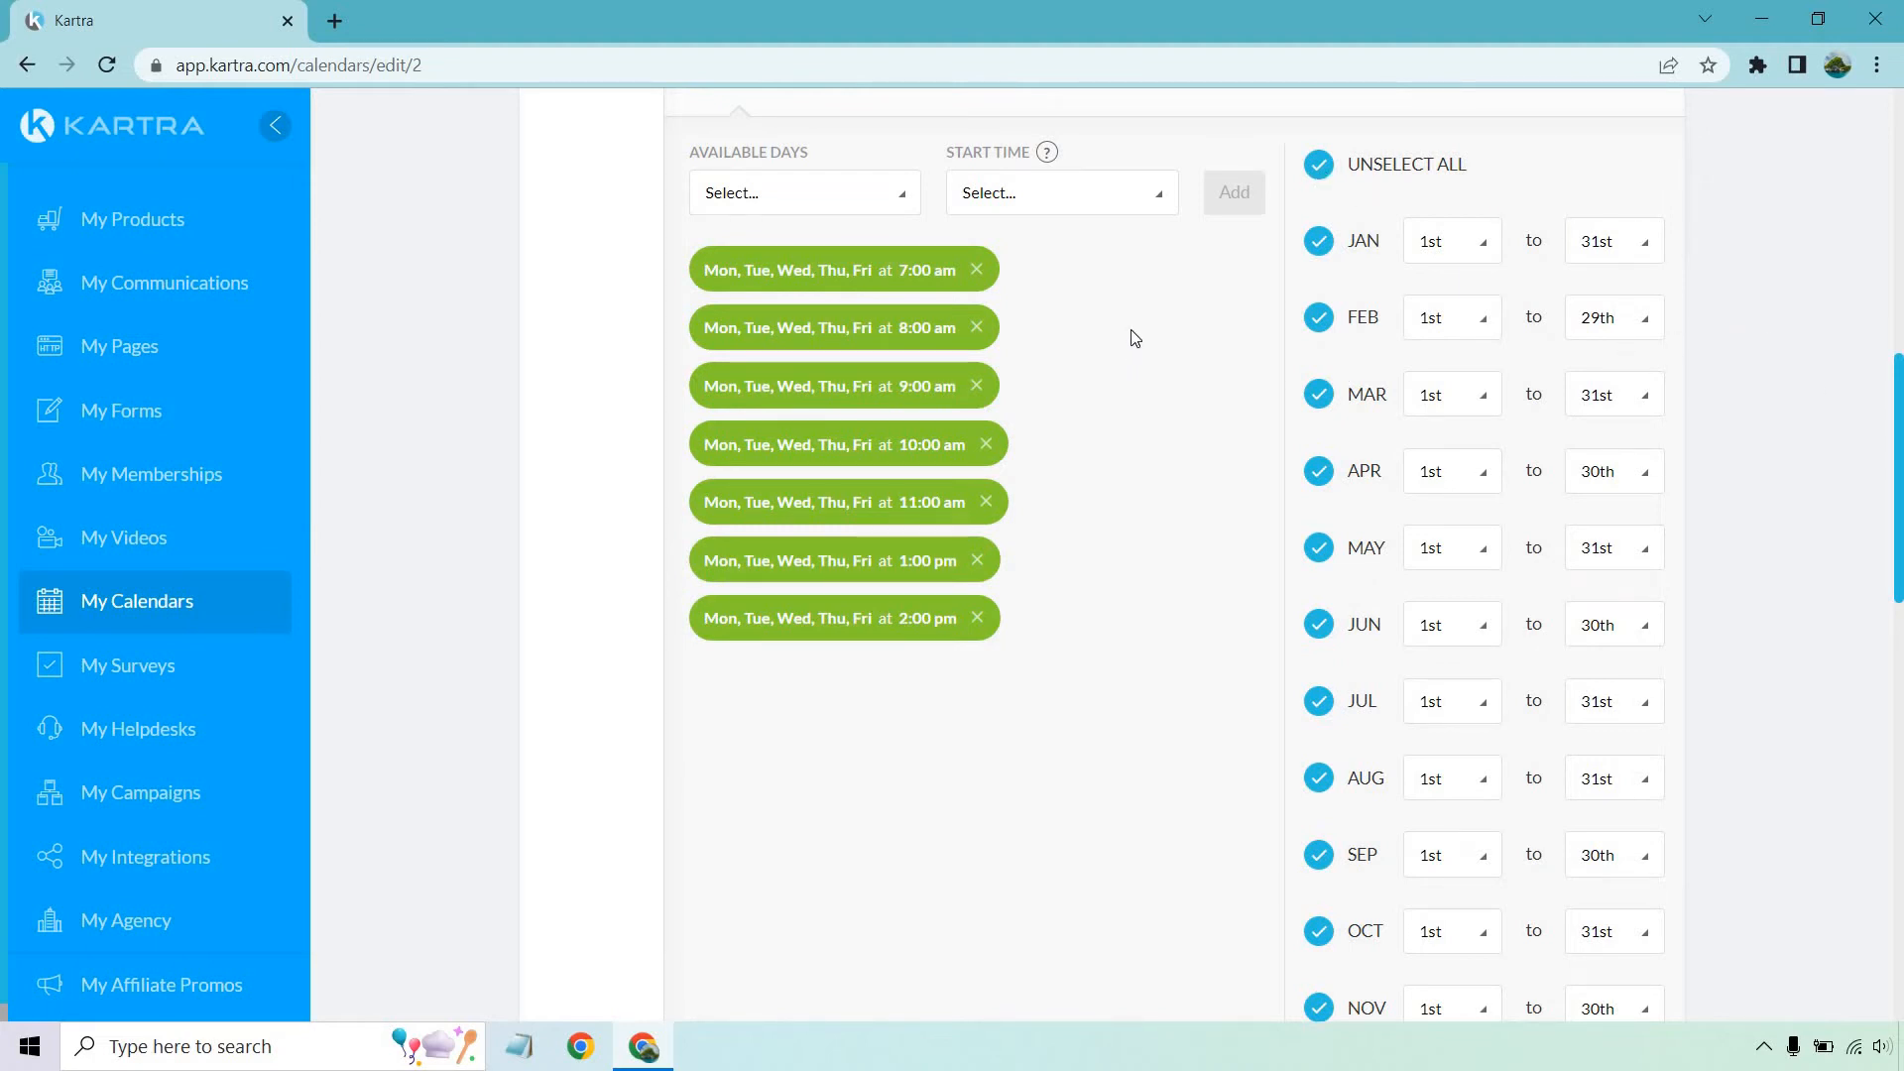
{"action": "scroll", "coordinate": [1143, 307], "scroll_direction": "down", "scroll_amount": 6}
{"action": "scroll", "coordinate": [1144, 307], "scroll_direction": "down", "scroll_amount": 1}
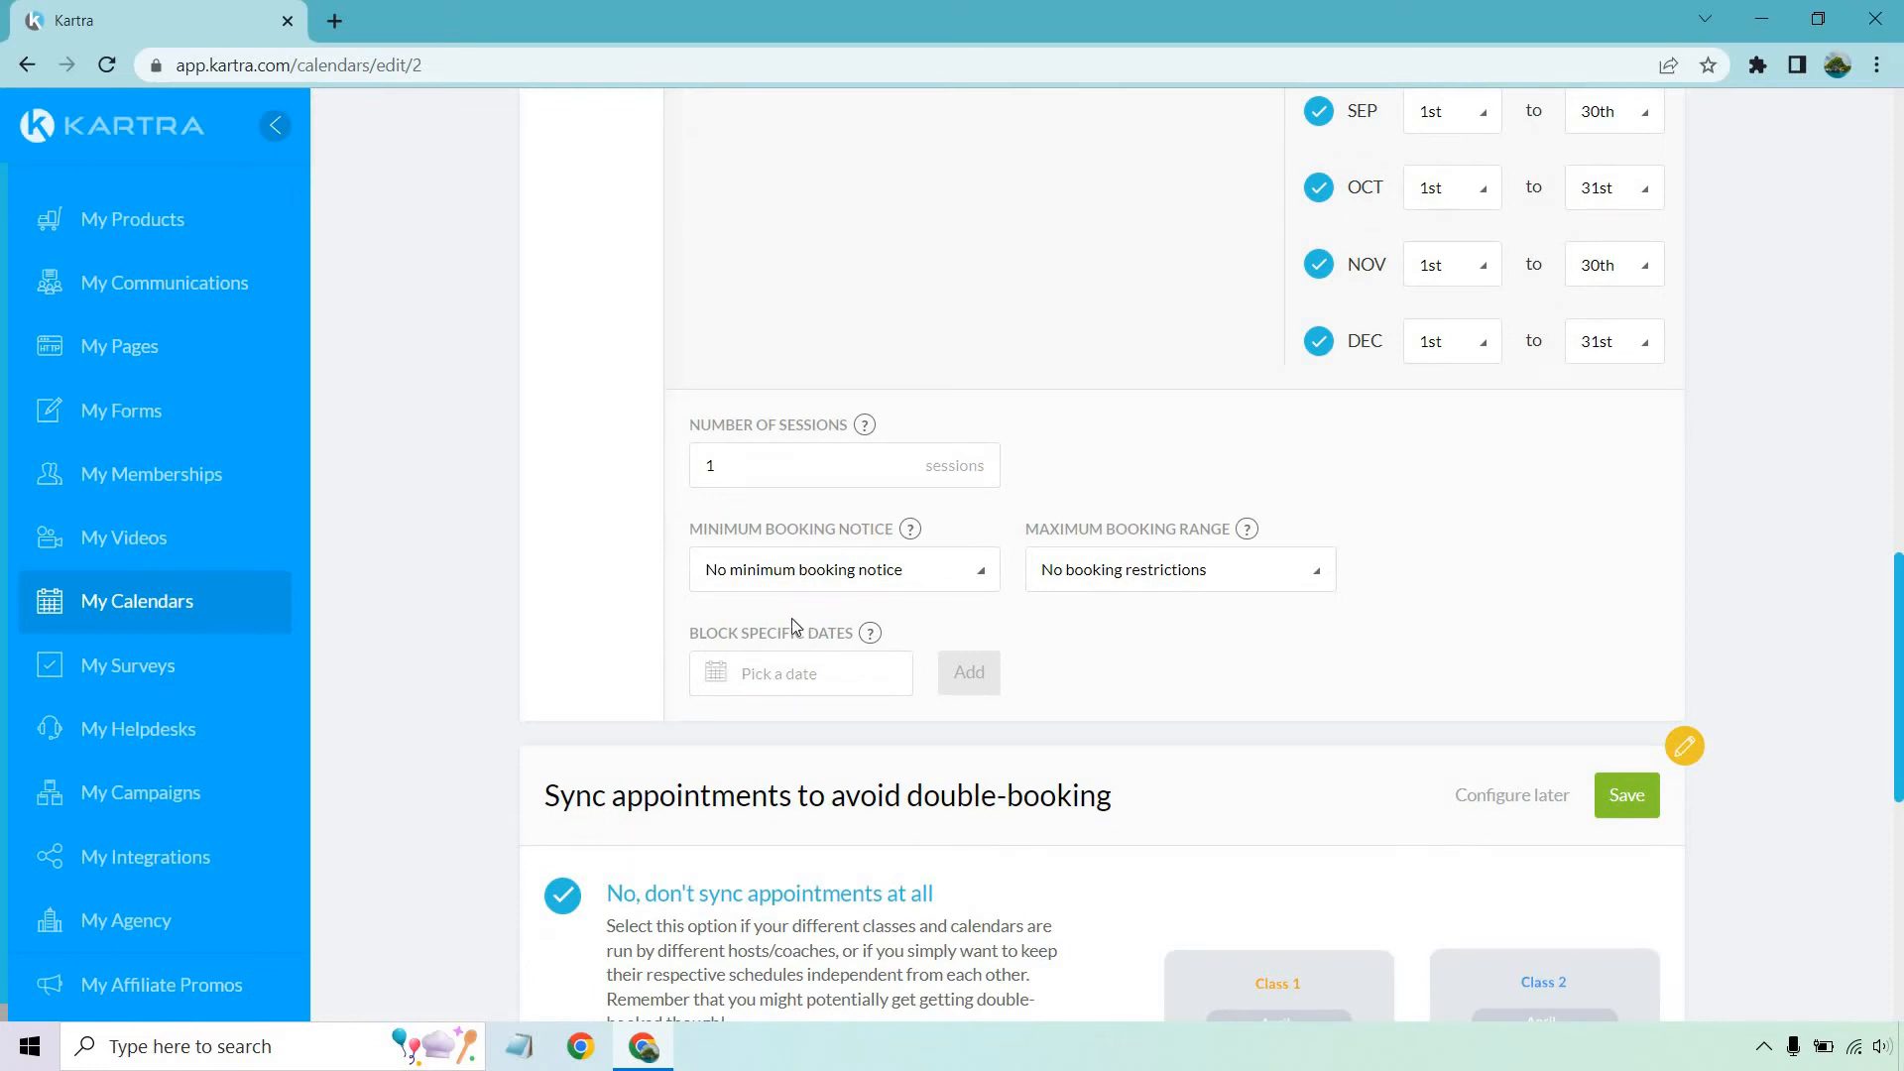
{"action": "mouse_move", "coordinate": [871, 434]}
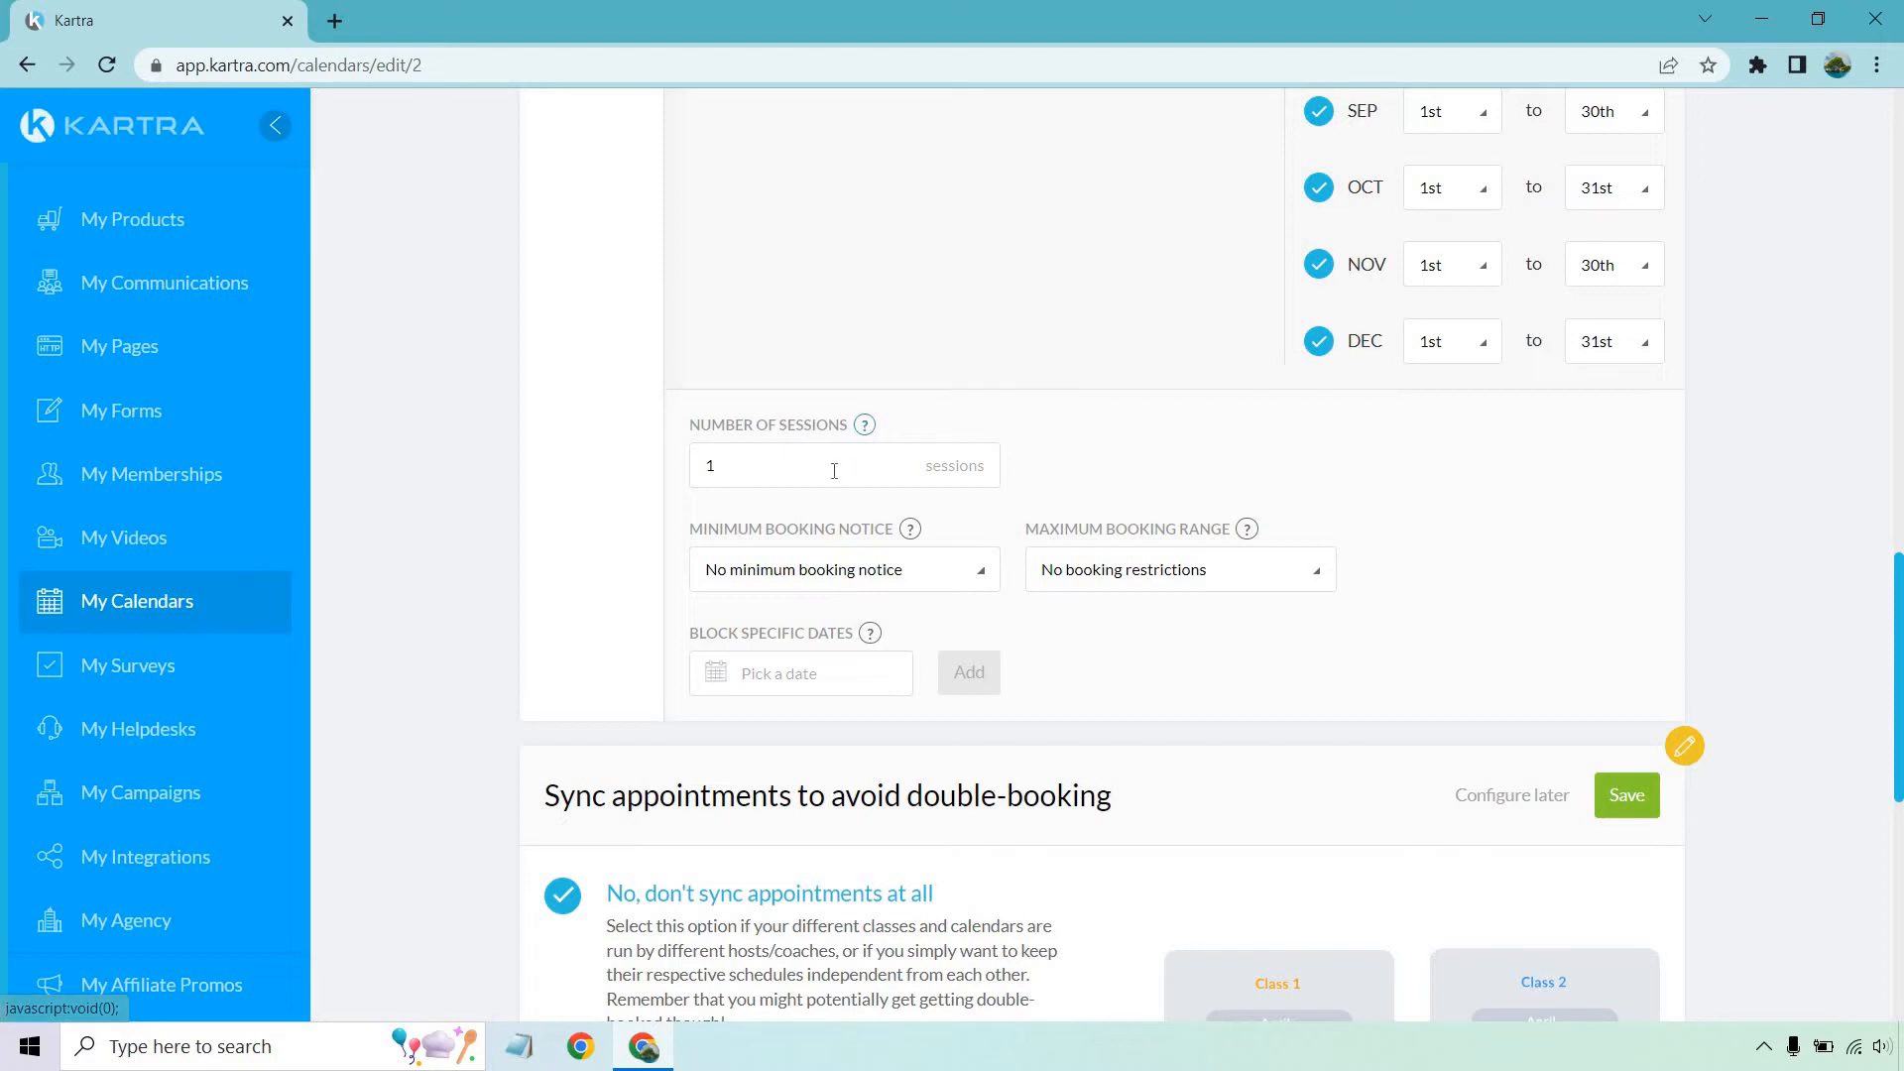
{"action": "left_click", "coordinate": [950, 575]}
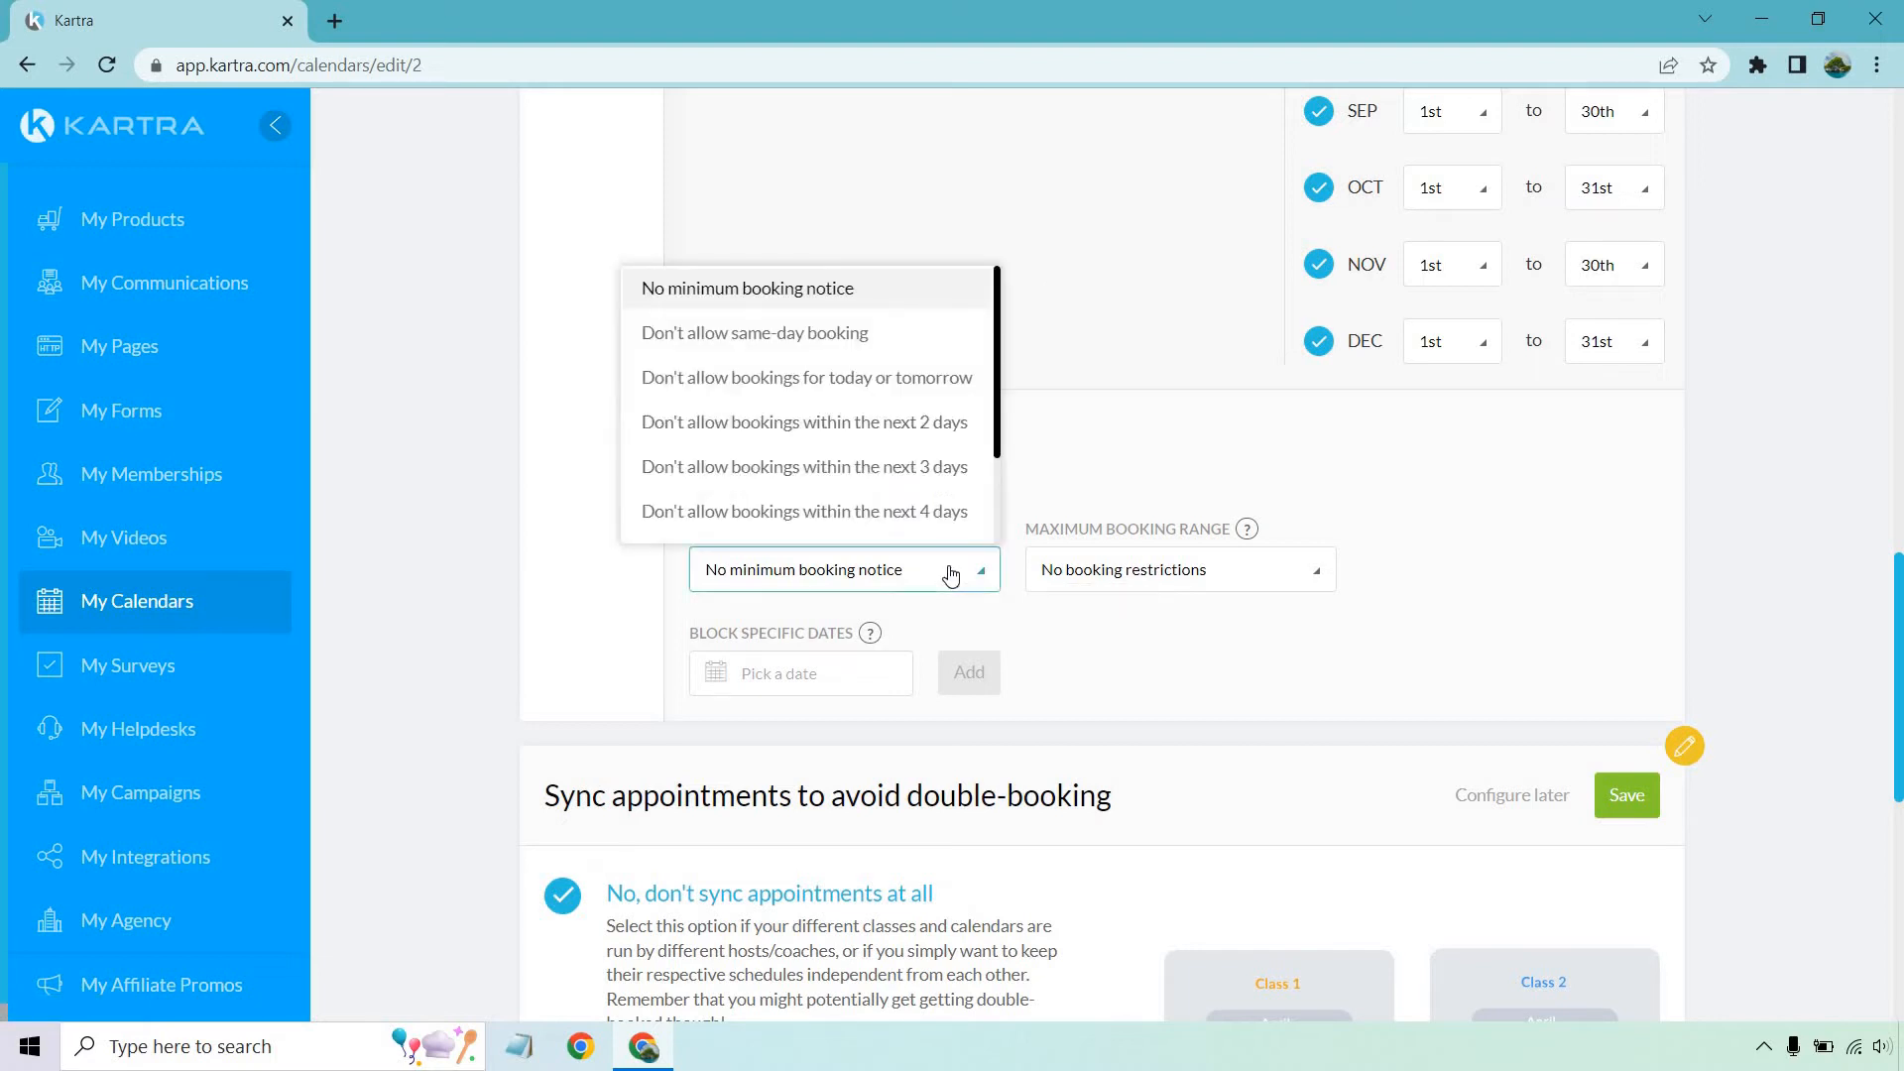
{"action": "left_click", "coordinate": [859, 337]}
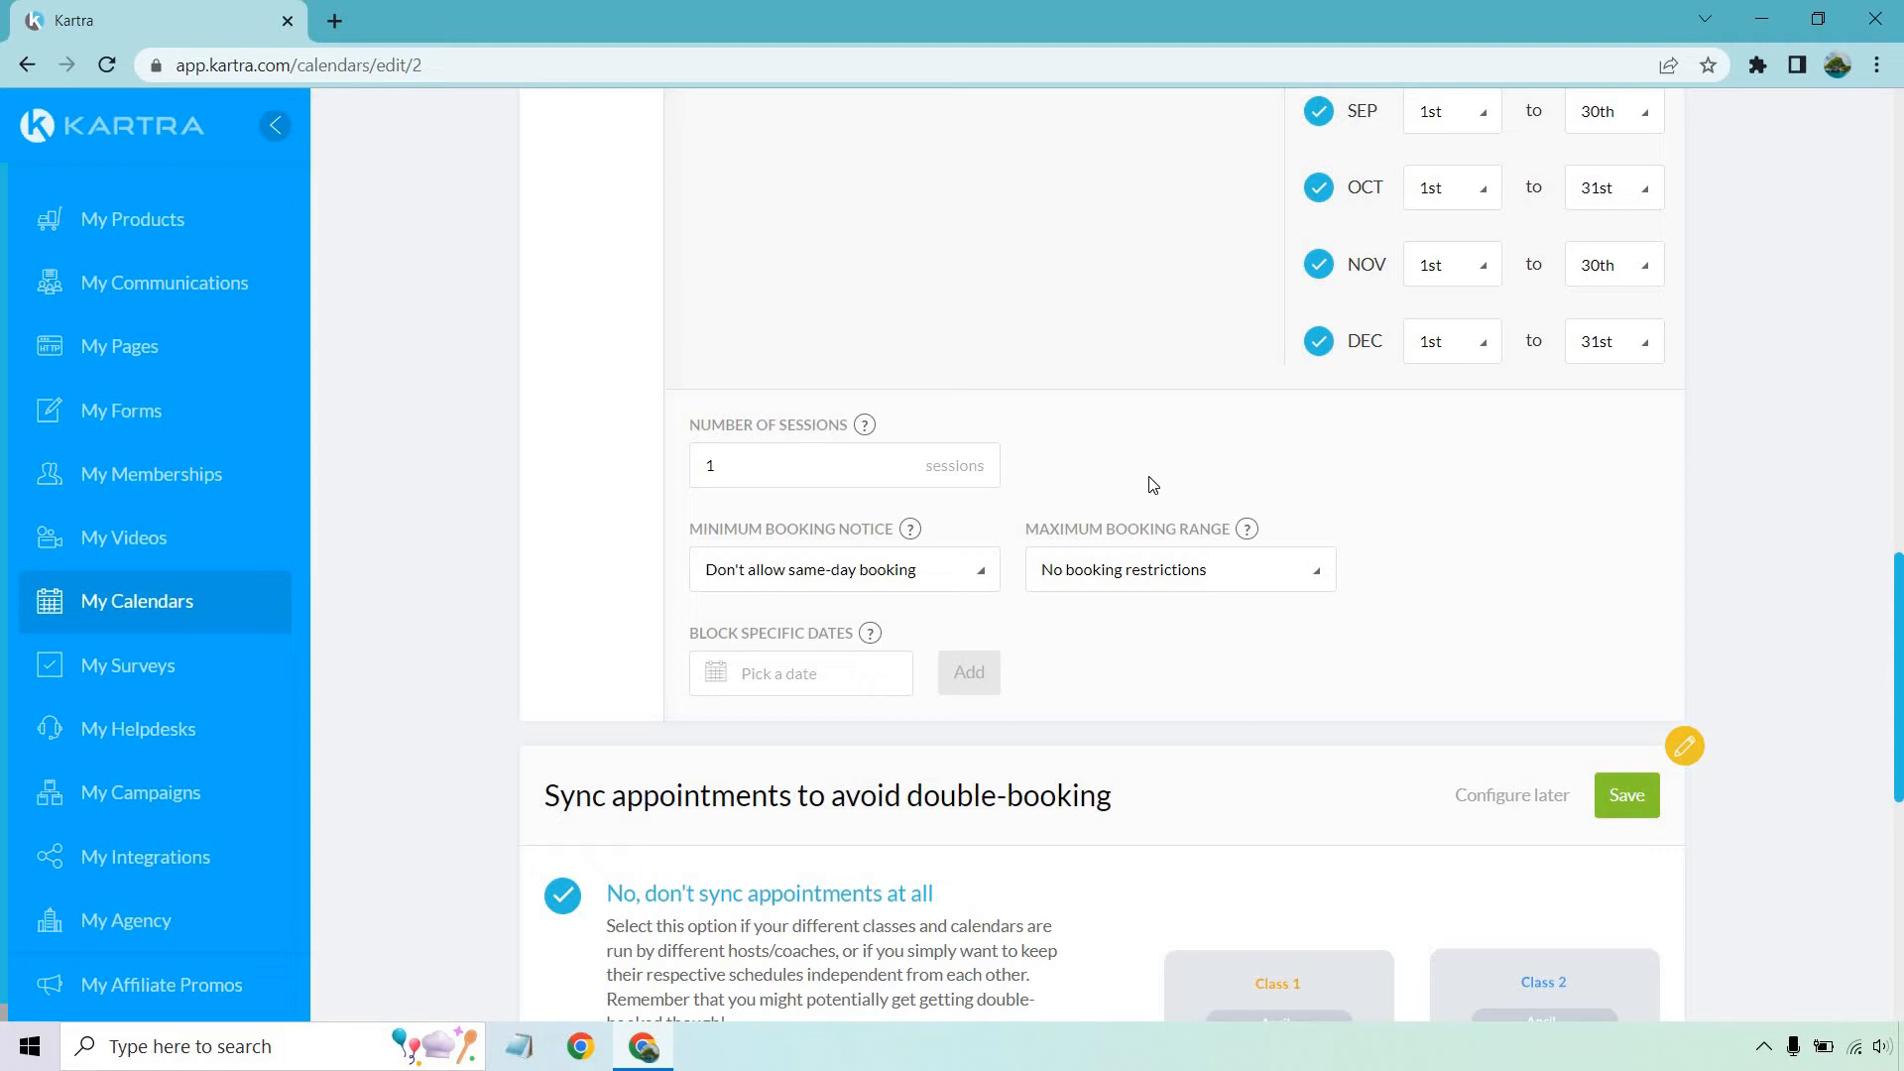
Step: Set the maximum booking range of class 1 to "Only bookings within the next 30 days"
{"action": "left_click", "coordinate": [1203, 571]}
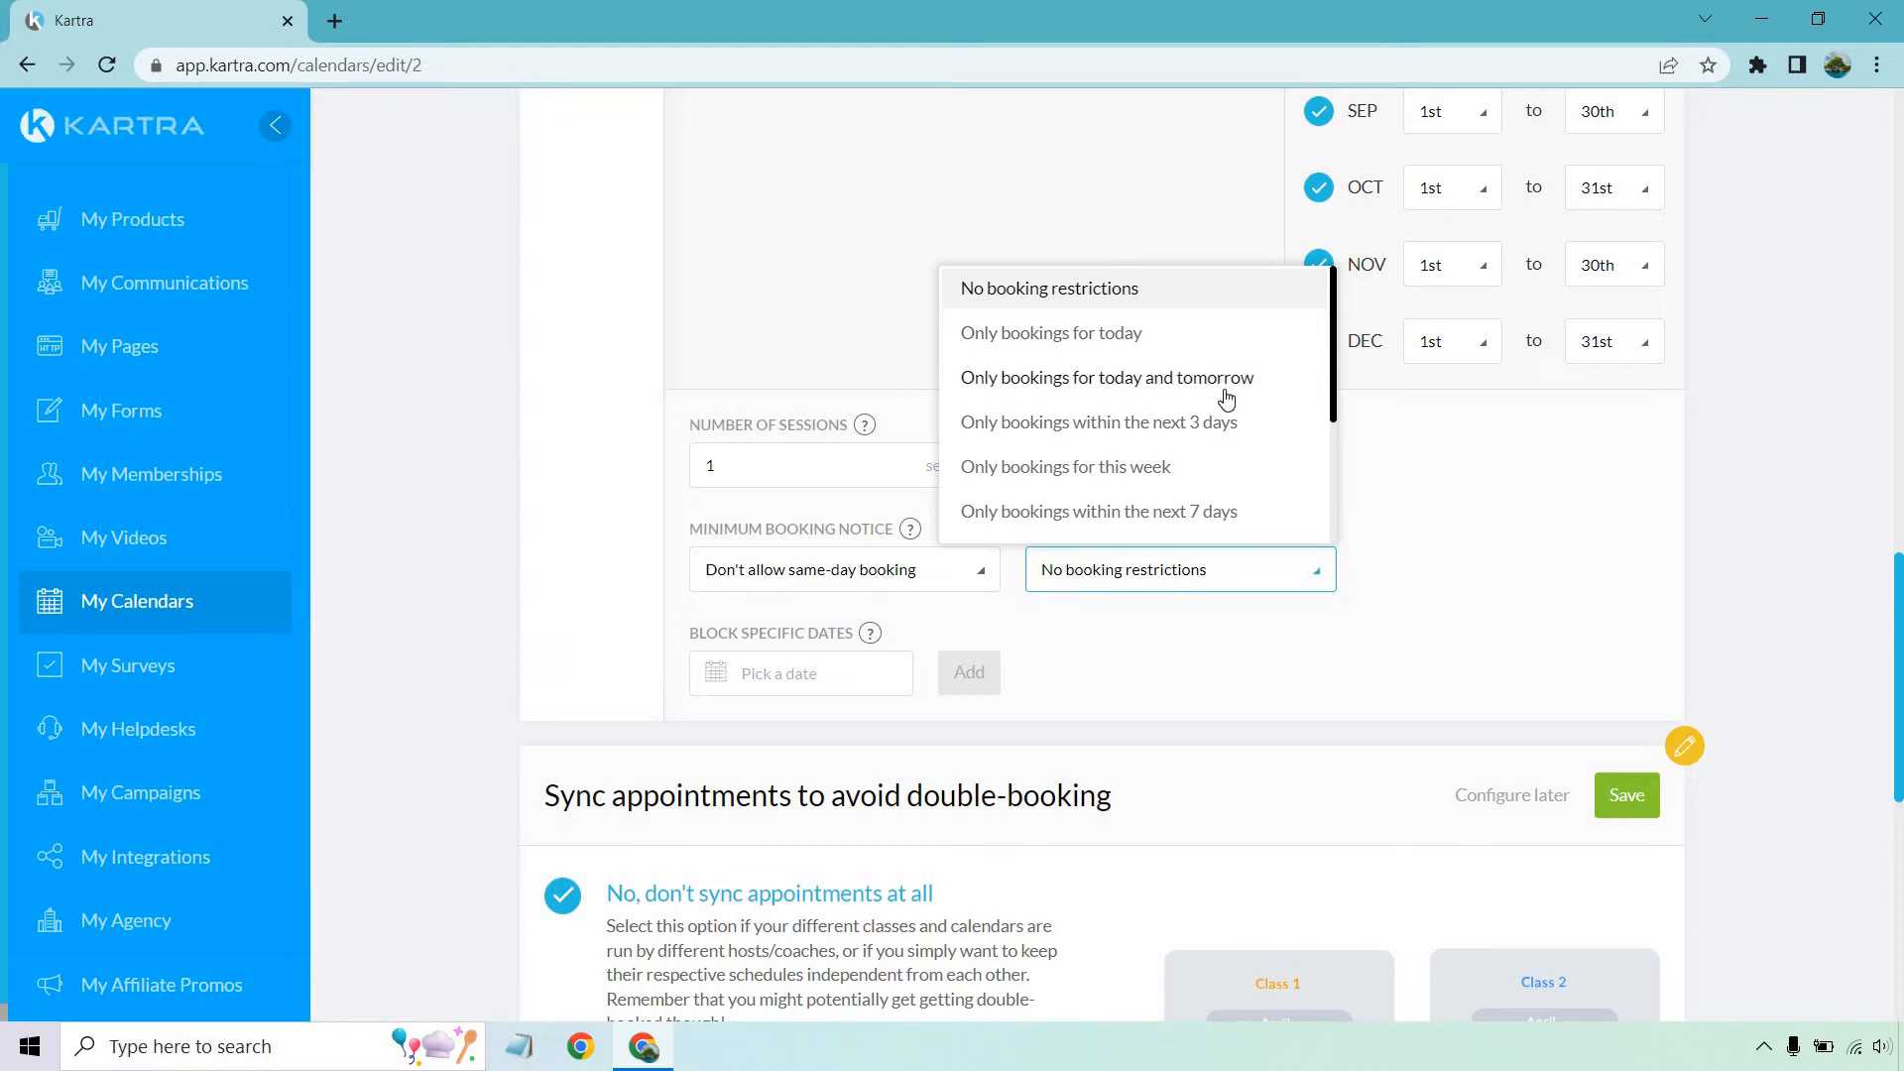
{"action": "scroll", "coordinate": [1234, 420], "scroll_direction": "down", "scroll_amount": 3}
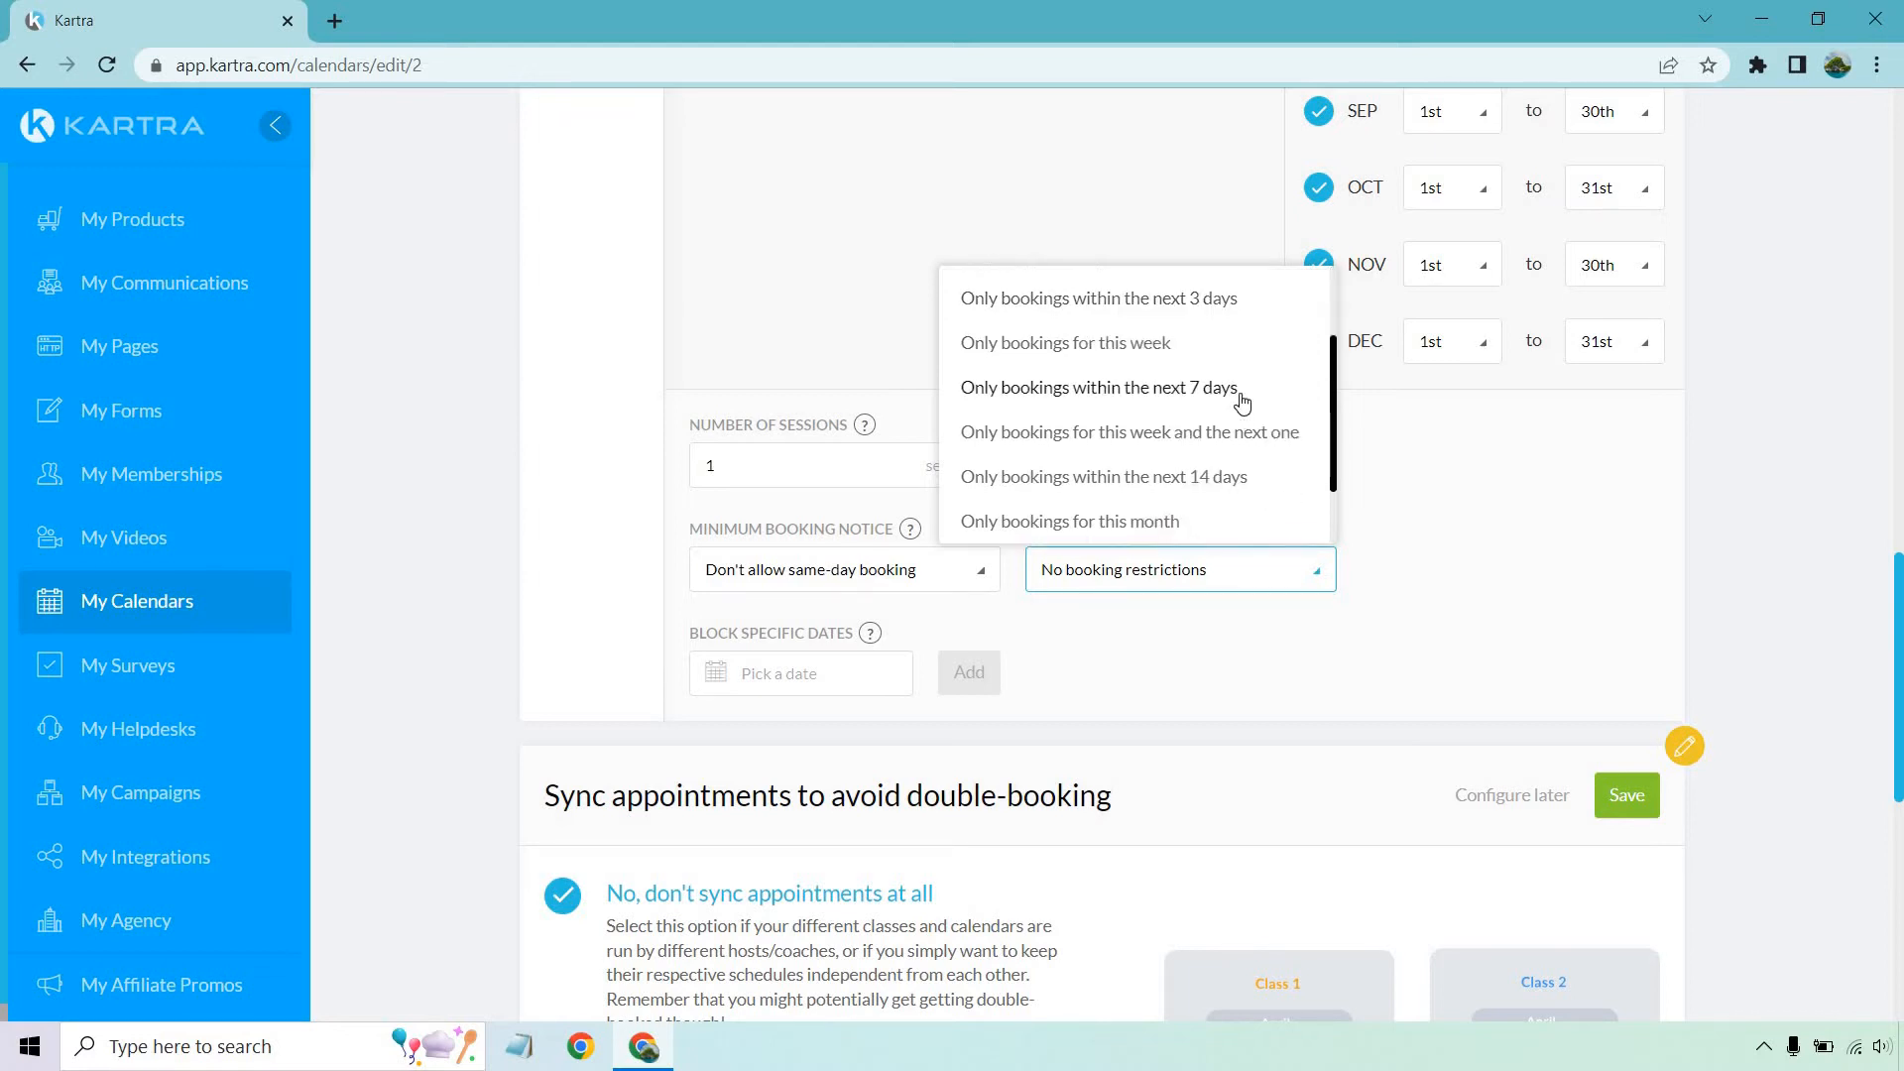
{"action": "scroll", "coordinate": [1245, 403], "scroll_direction": "down", "scroll_amount": 2}
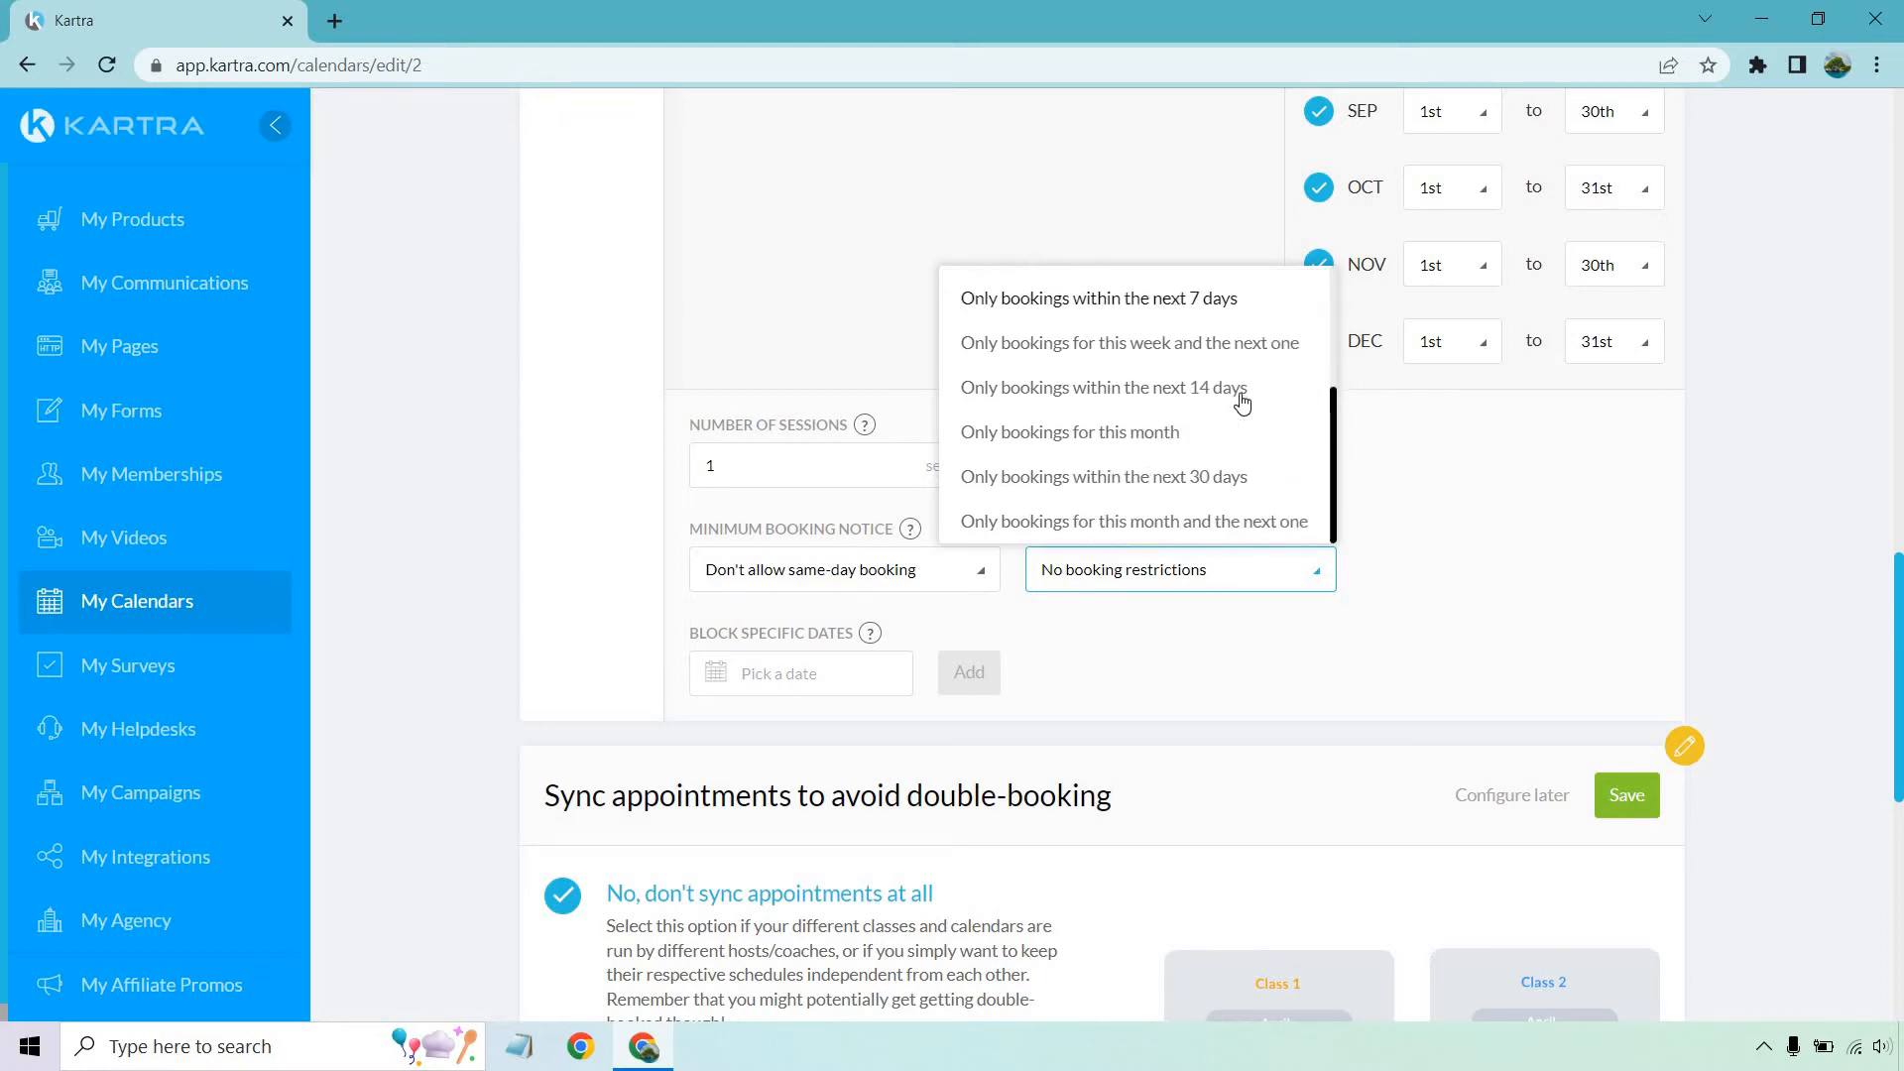
{"action": "left_click", "coordinate": [1256, 485]}
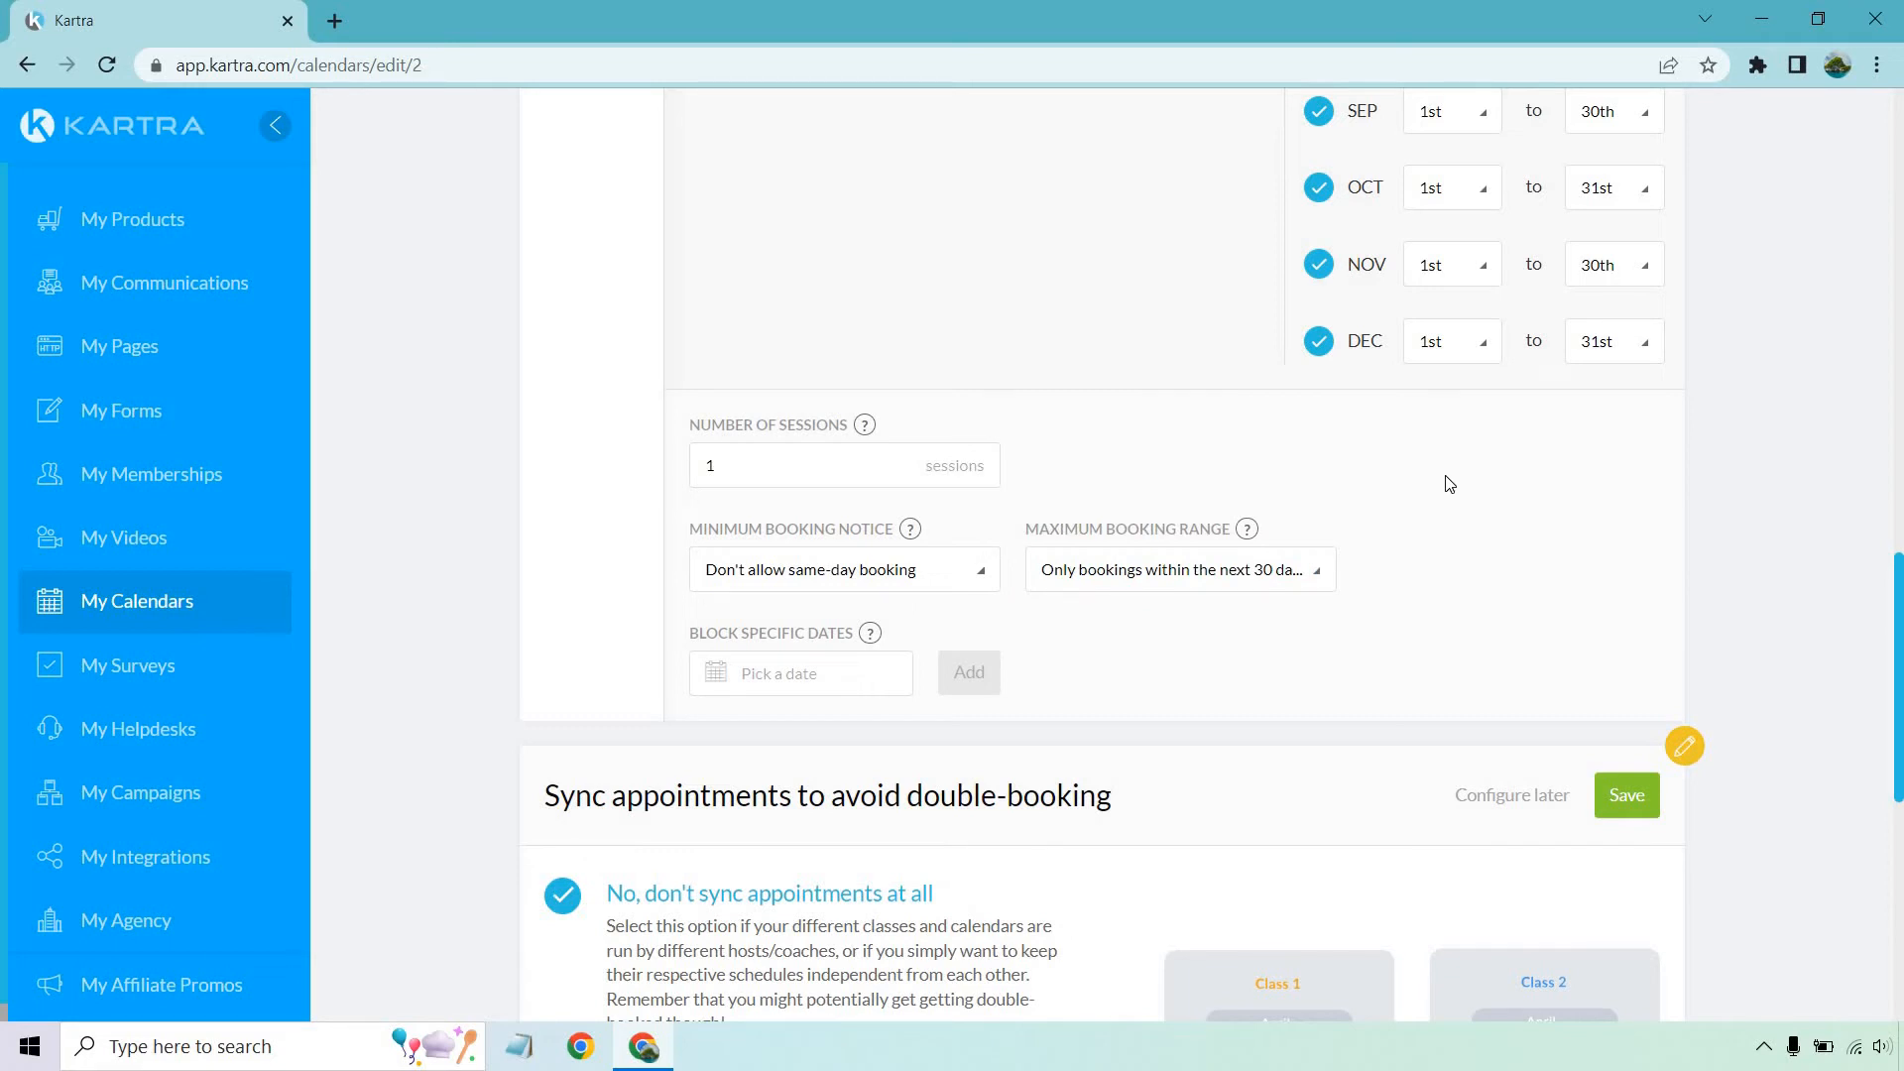
Step: Block December 25, 2022 from bookings for class 1
{"action": "scroll", "coordinate": [1446, 481], "scroll_direction": "down", "scroll_amount": 1}
{"action": "left_click", "coordinate": [880, 544]}
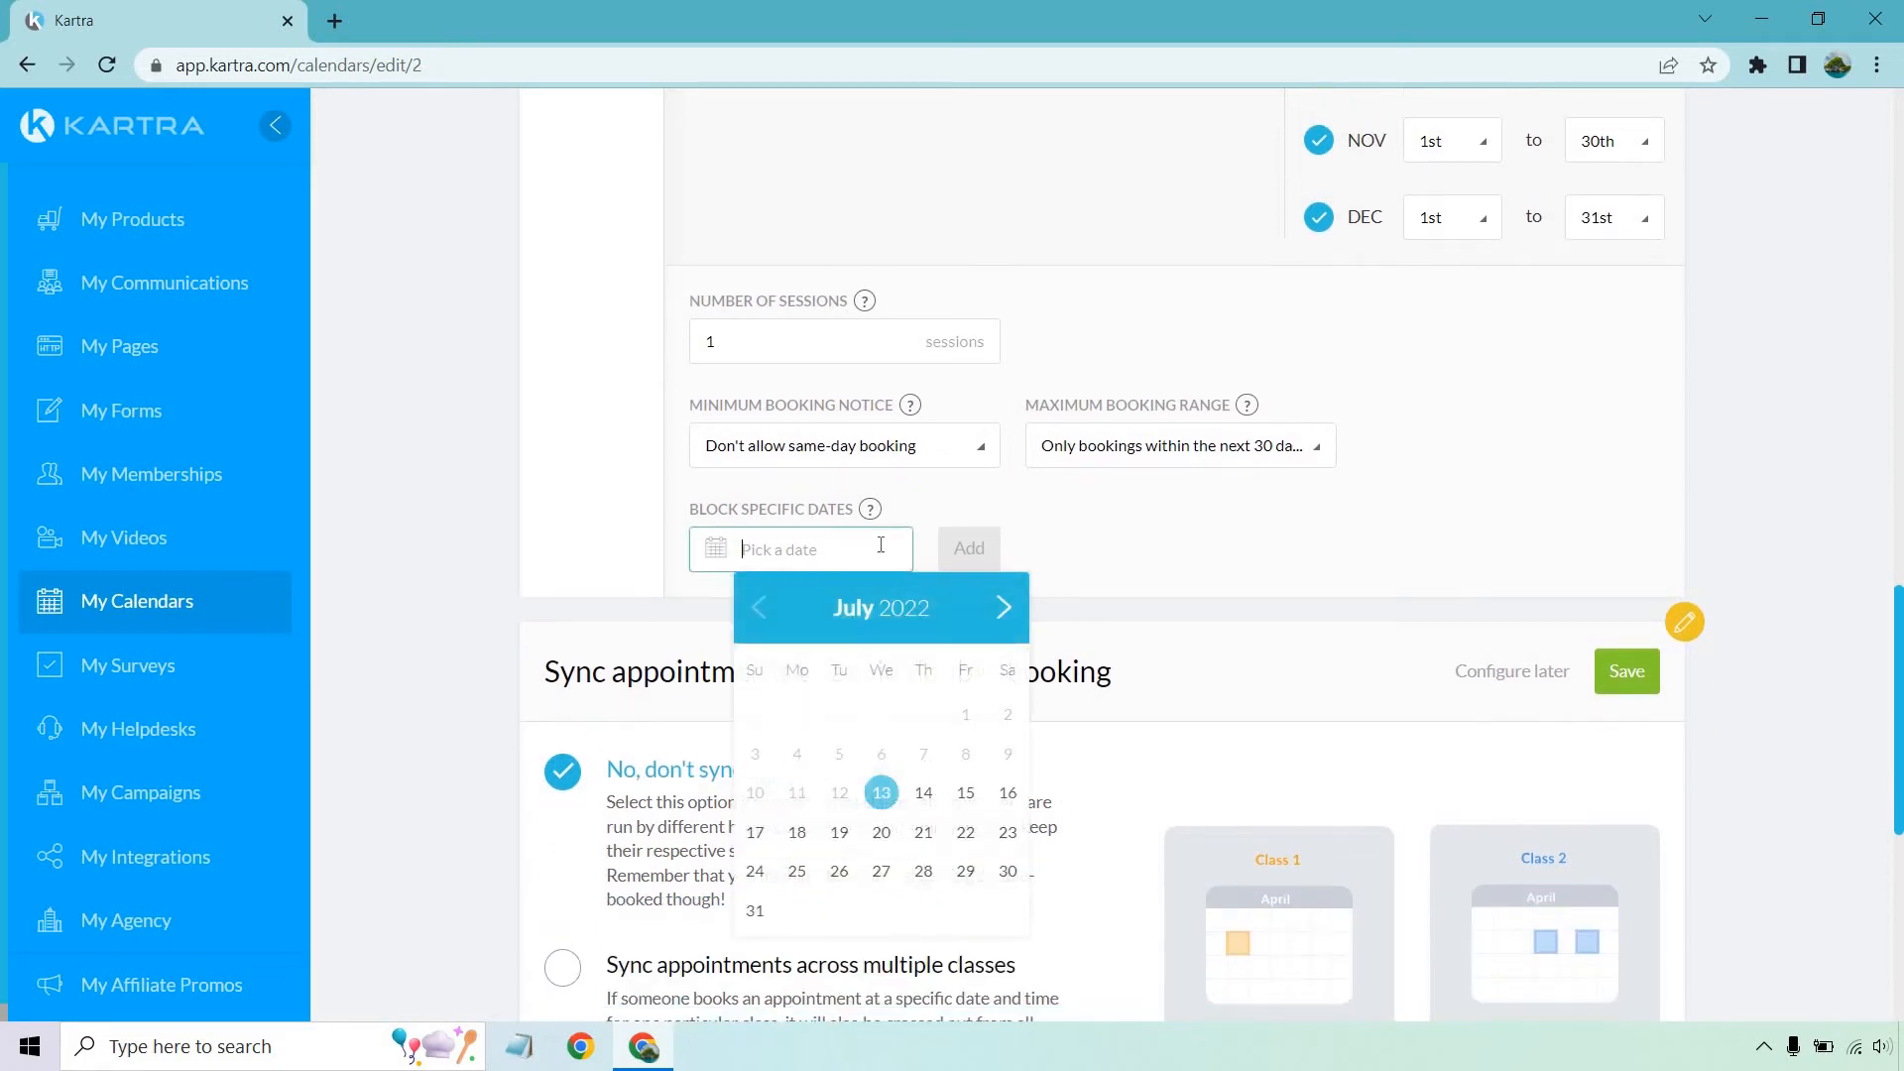
{"action": "left_click", "coordinate": [1004, 607]}
{"action": "left_click", "coordinate": [1004, 607]}
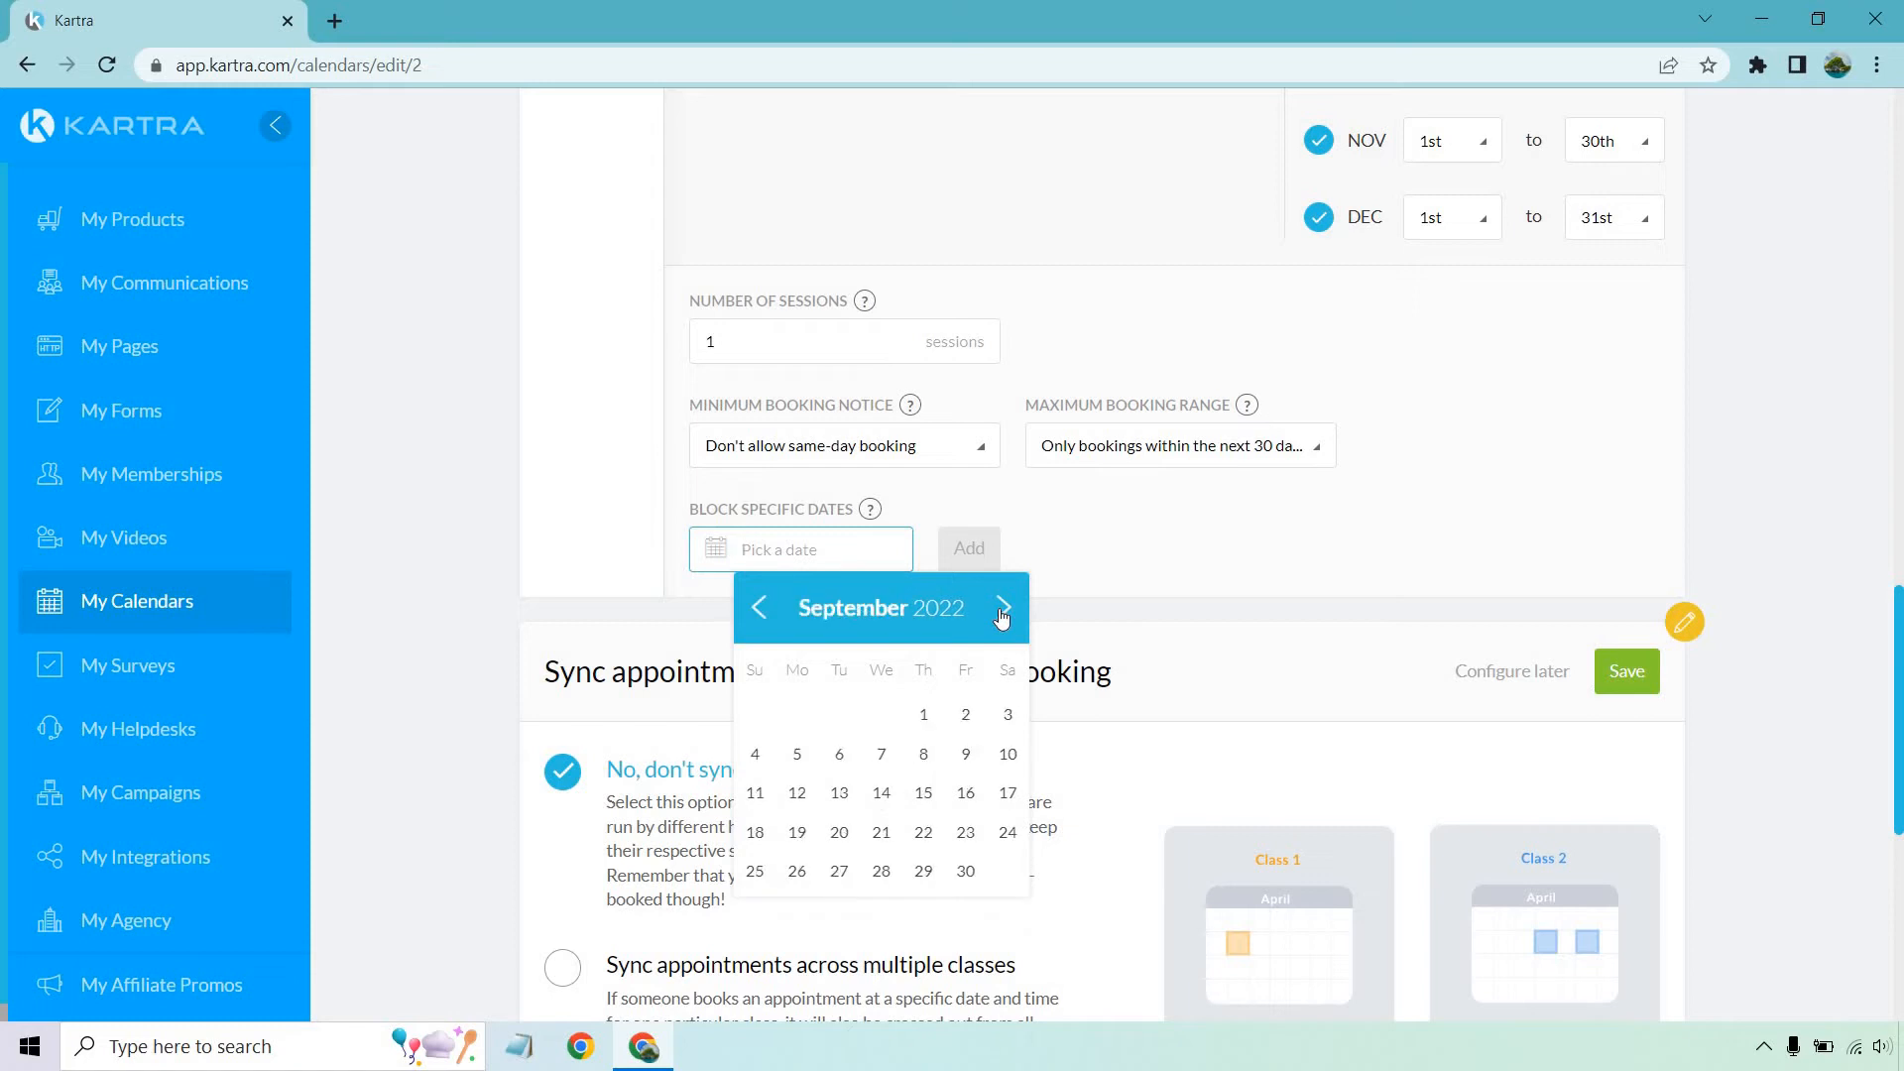
{"action": "left_click", "coordinate": [1004, 607]}
{"action": "left_click", "coordinate": [1004, 607]}
{"action": "left_click", "coordinate": [1002, 609]}
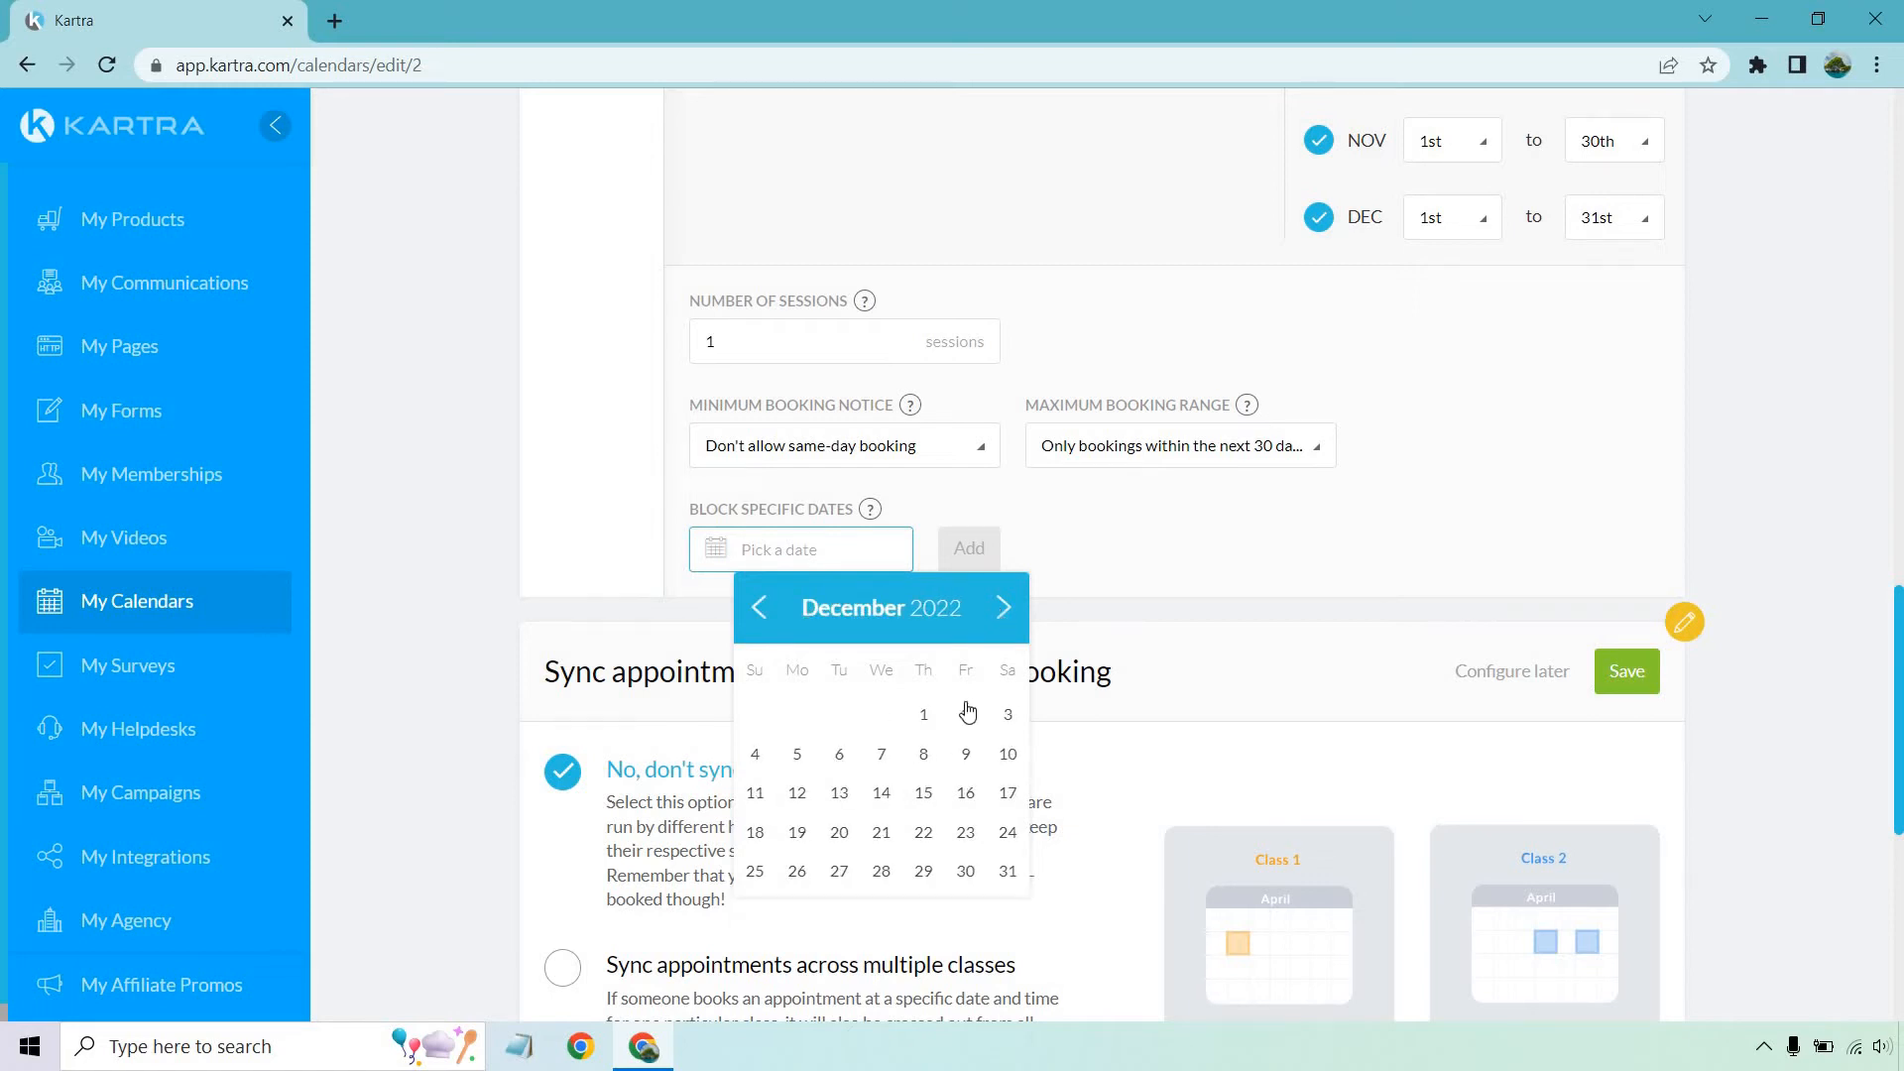
{"action": "left_click", "coordinate": [758, 879]}
{"action": "left_click", "coordinate": [952, 559]}
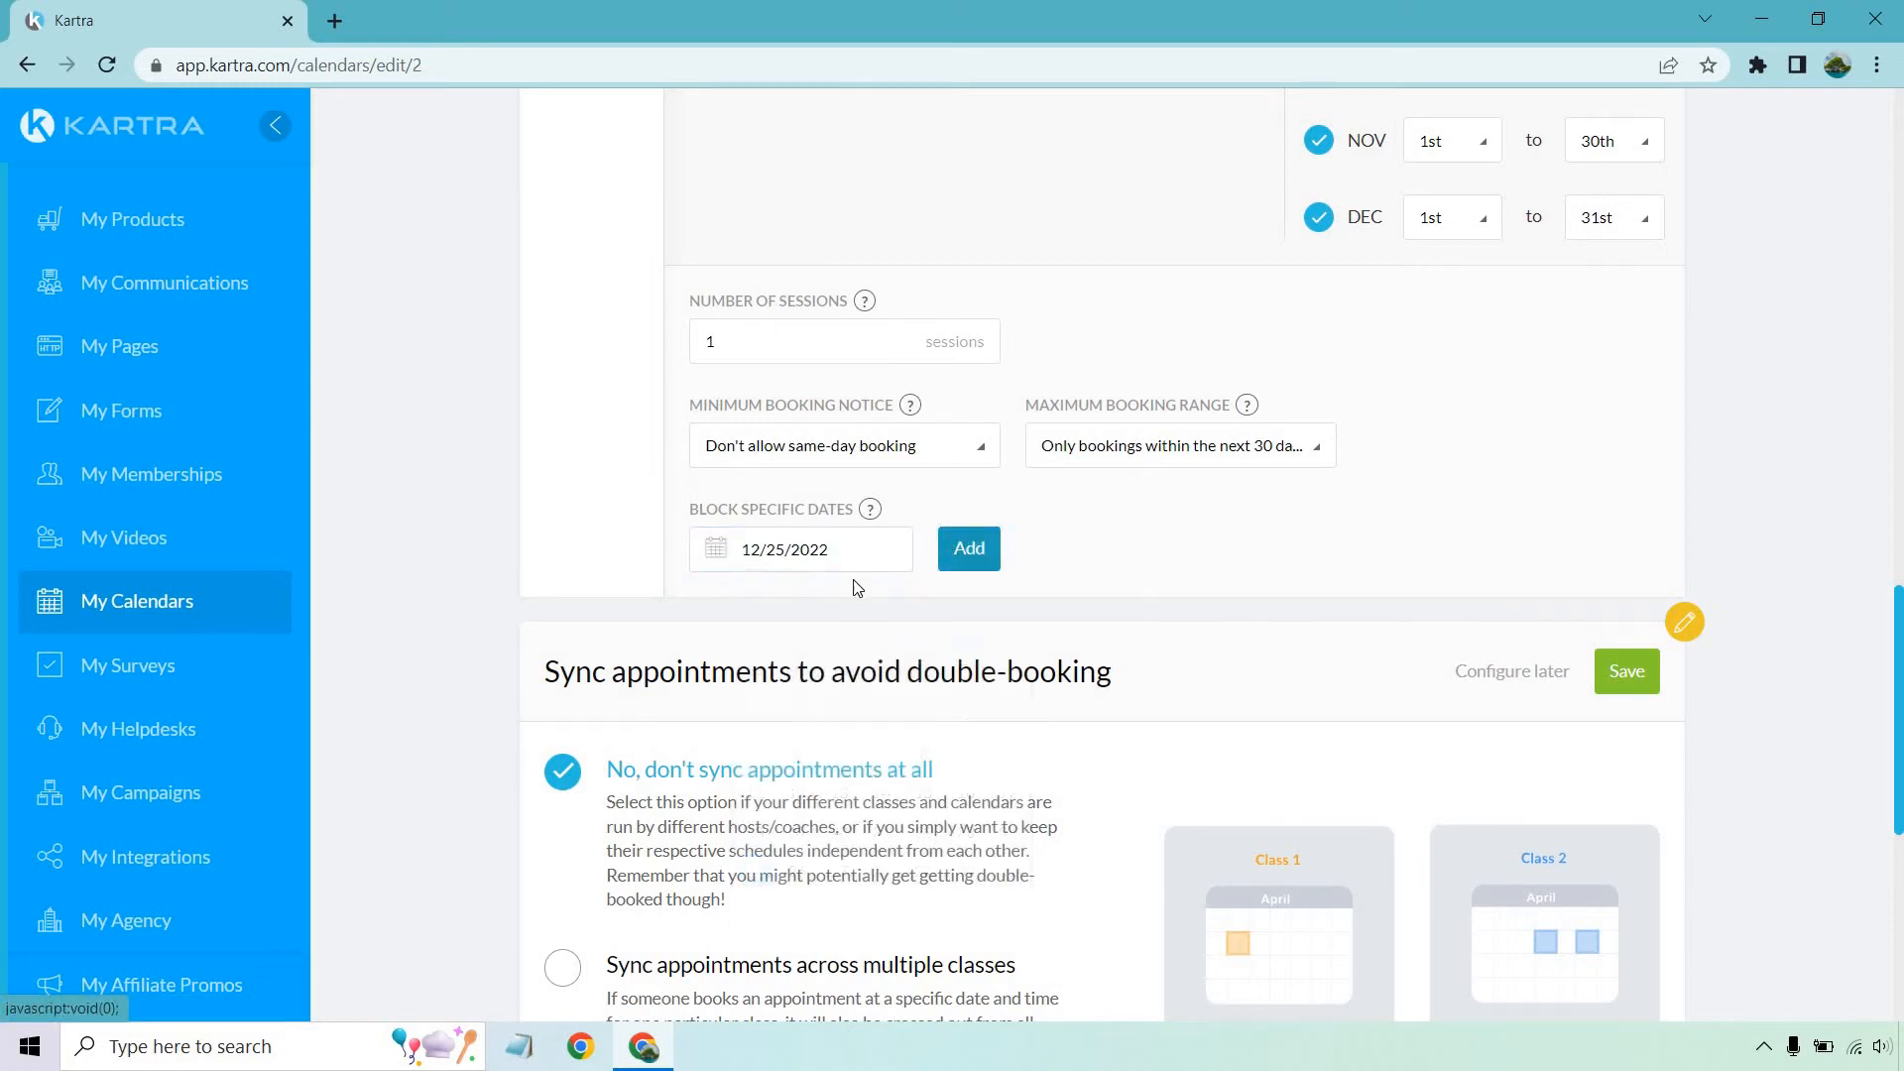
Step: Block January 6, 2023 as another unavailable date for class 1
{"action": "left_click", "coordinate": [833, 555]}
{"action": "left_click", "coordinate": [1004, 607]}
{"action": "left_click", "coordinate": [1003, 607]}
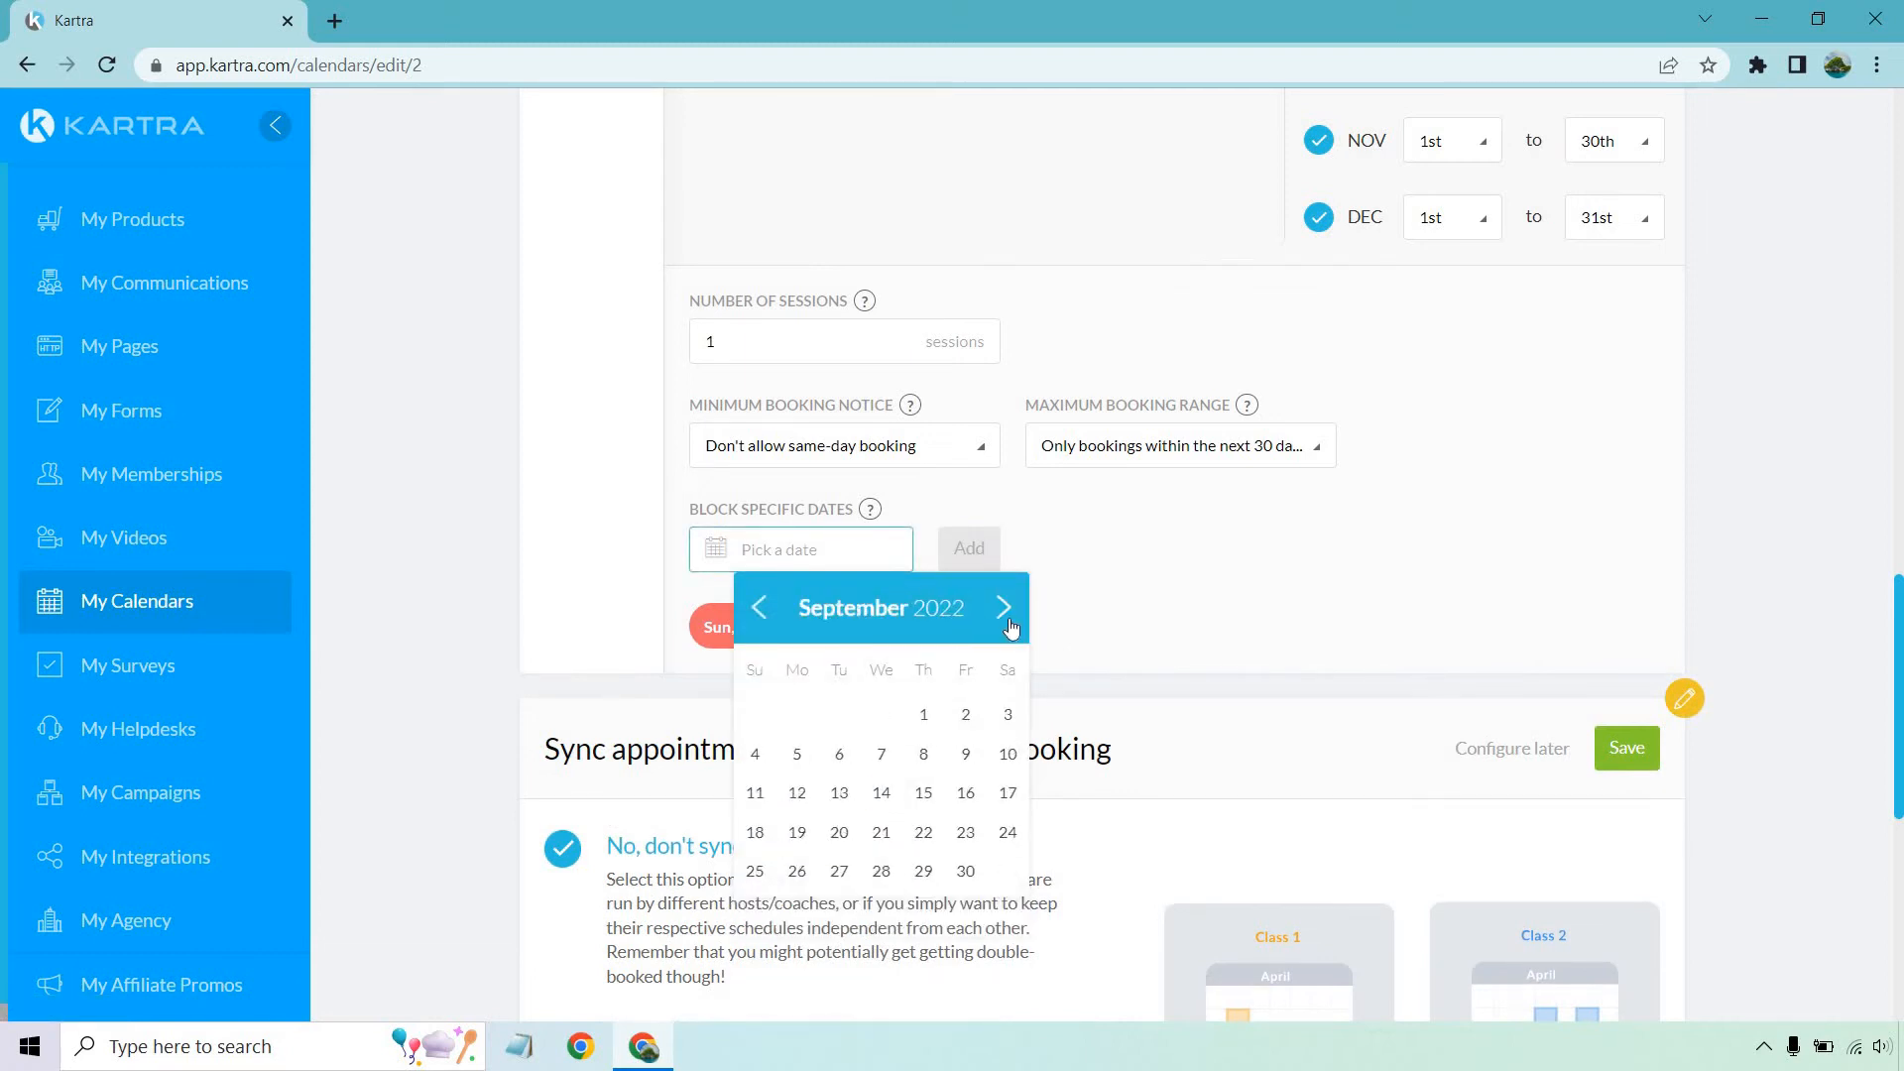
{"action": "left_click", "coordinate": [1004, 607]}
{"action": "left_click", "coordinate": [1004, 607]}
{"action": "left_click", "coordinate": [1004, 608]}
{"action": "left_click", "coordinate": [1004, 607]}
{"action": "left_click", "coordinate": [968, 715]}
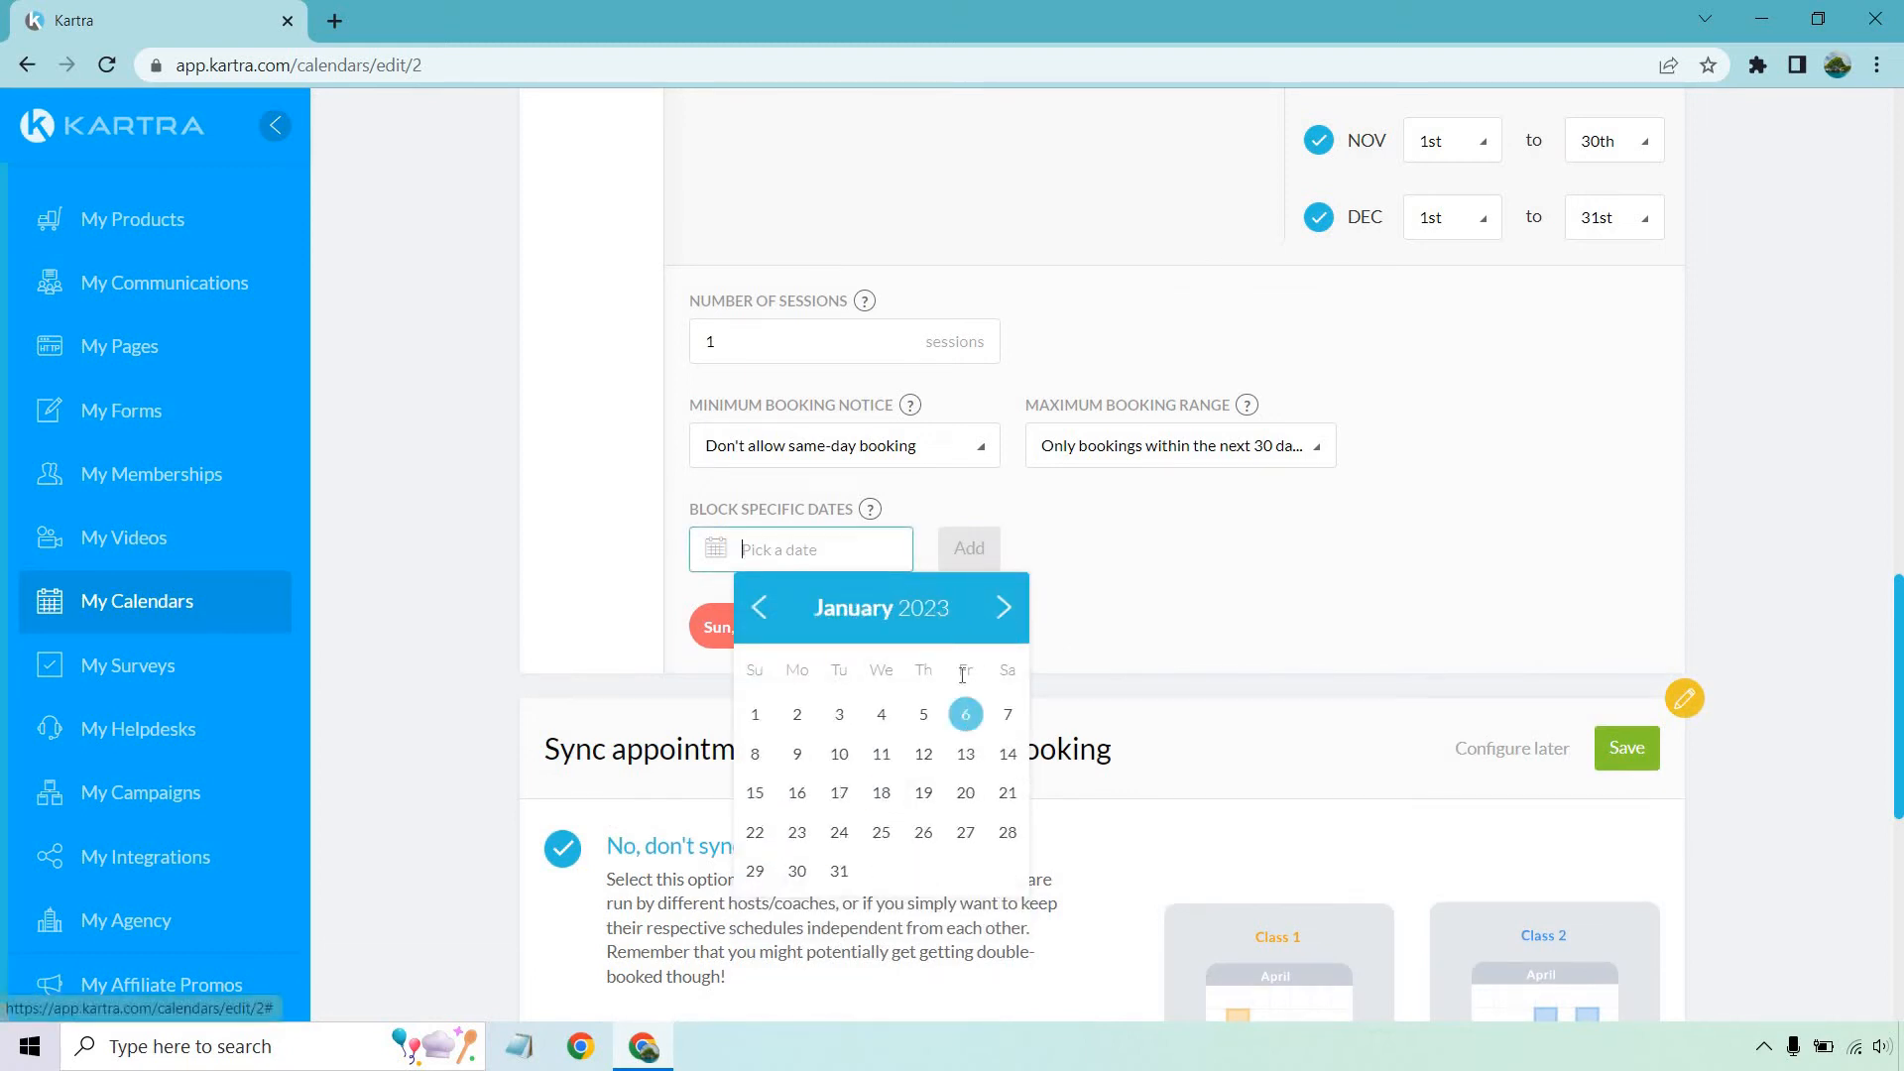
{"action": "left_click", "coordinate": [968, 547]}
Step: Add January 9, 2023 to the blocked dates of class 1
{"action": "left_click", "coordinate": [884, 545]}
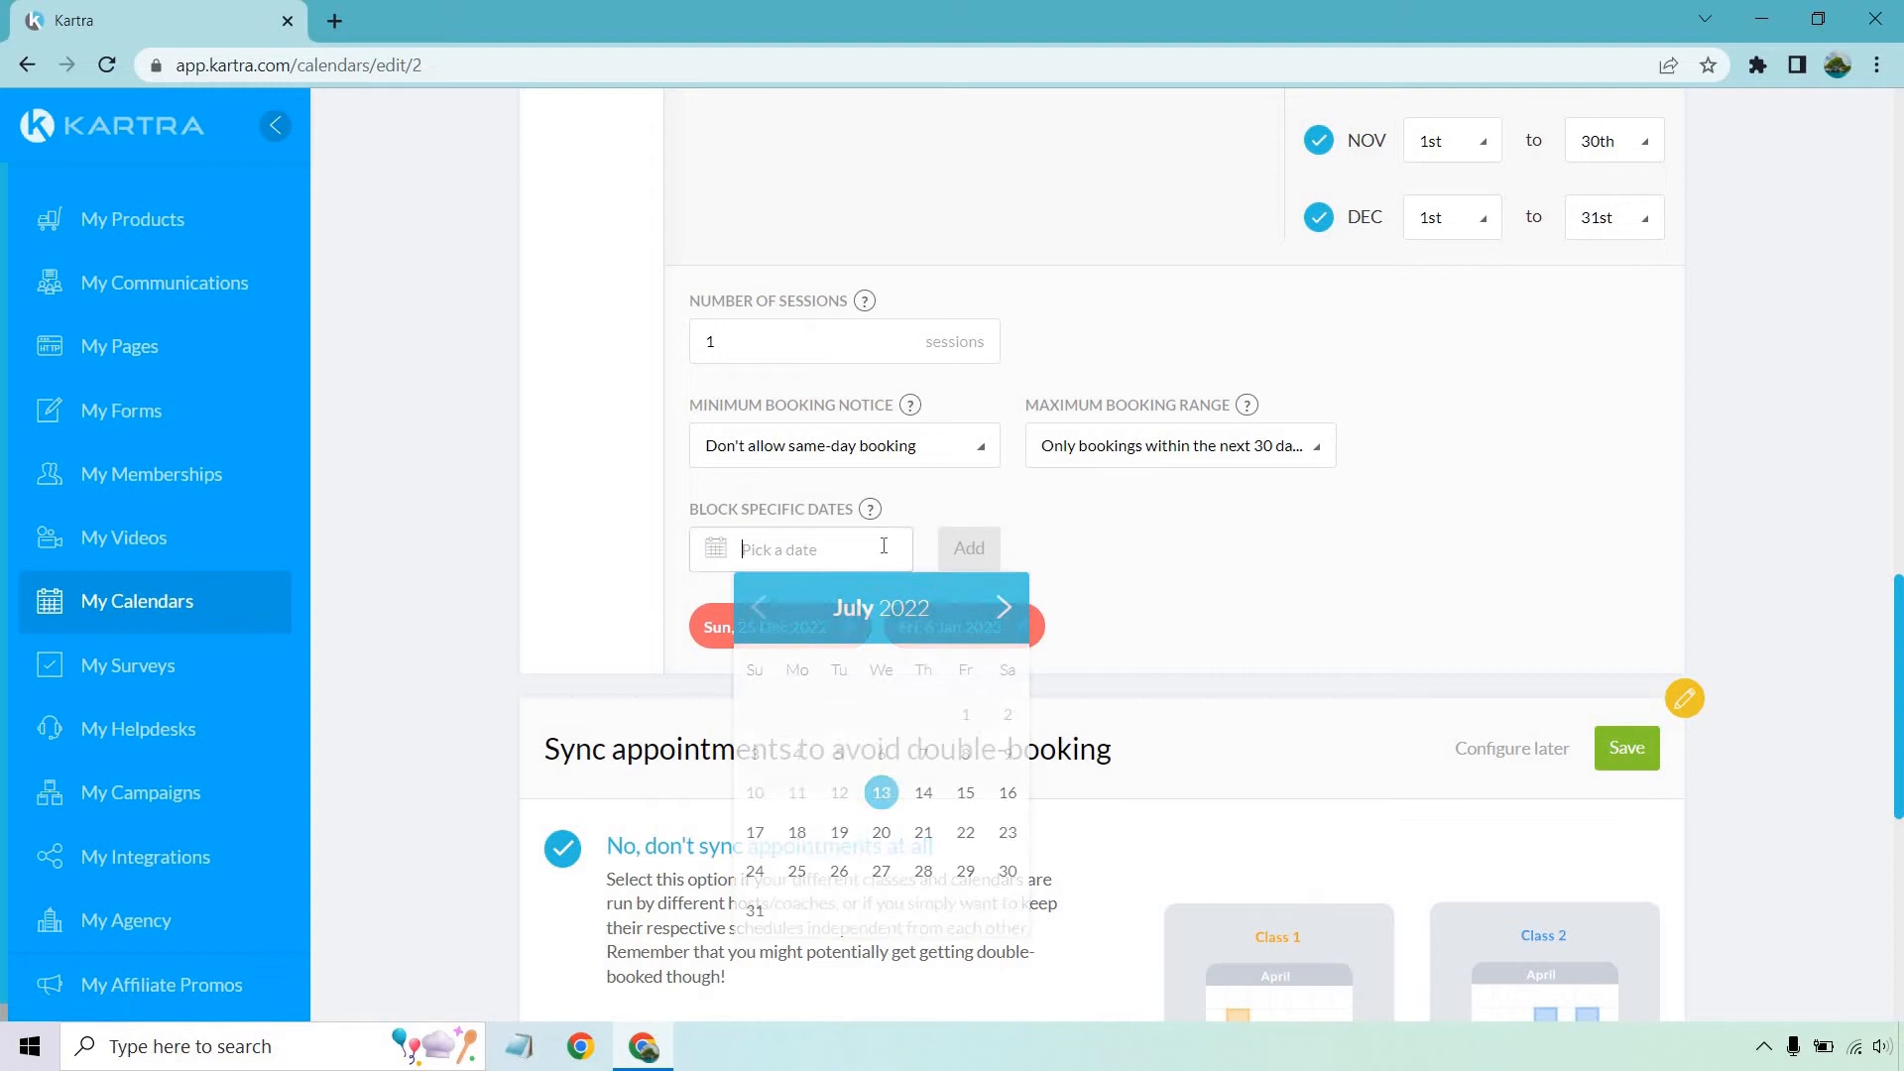
{"action": "left_click", "coordinate": [1002, 617]}
{"action": "left_click", "coordinate": [1001, 617]}
{"action": "left_click", "coordinate": [1002, 617]}
{"action": "left_click", "coordinate": [1002, 617]}
{"action": "left_click", "coordinate": [1002, 617]}
{"action": "left_click", "coordinate": [1002, 617]}
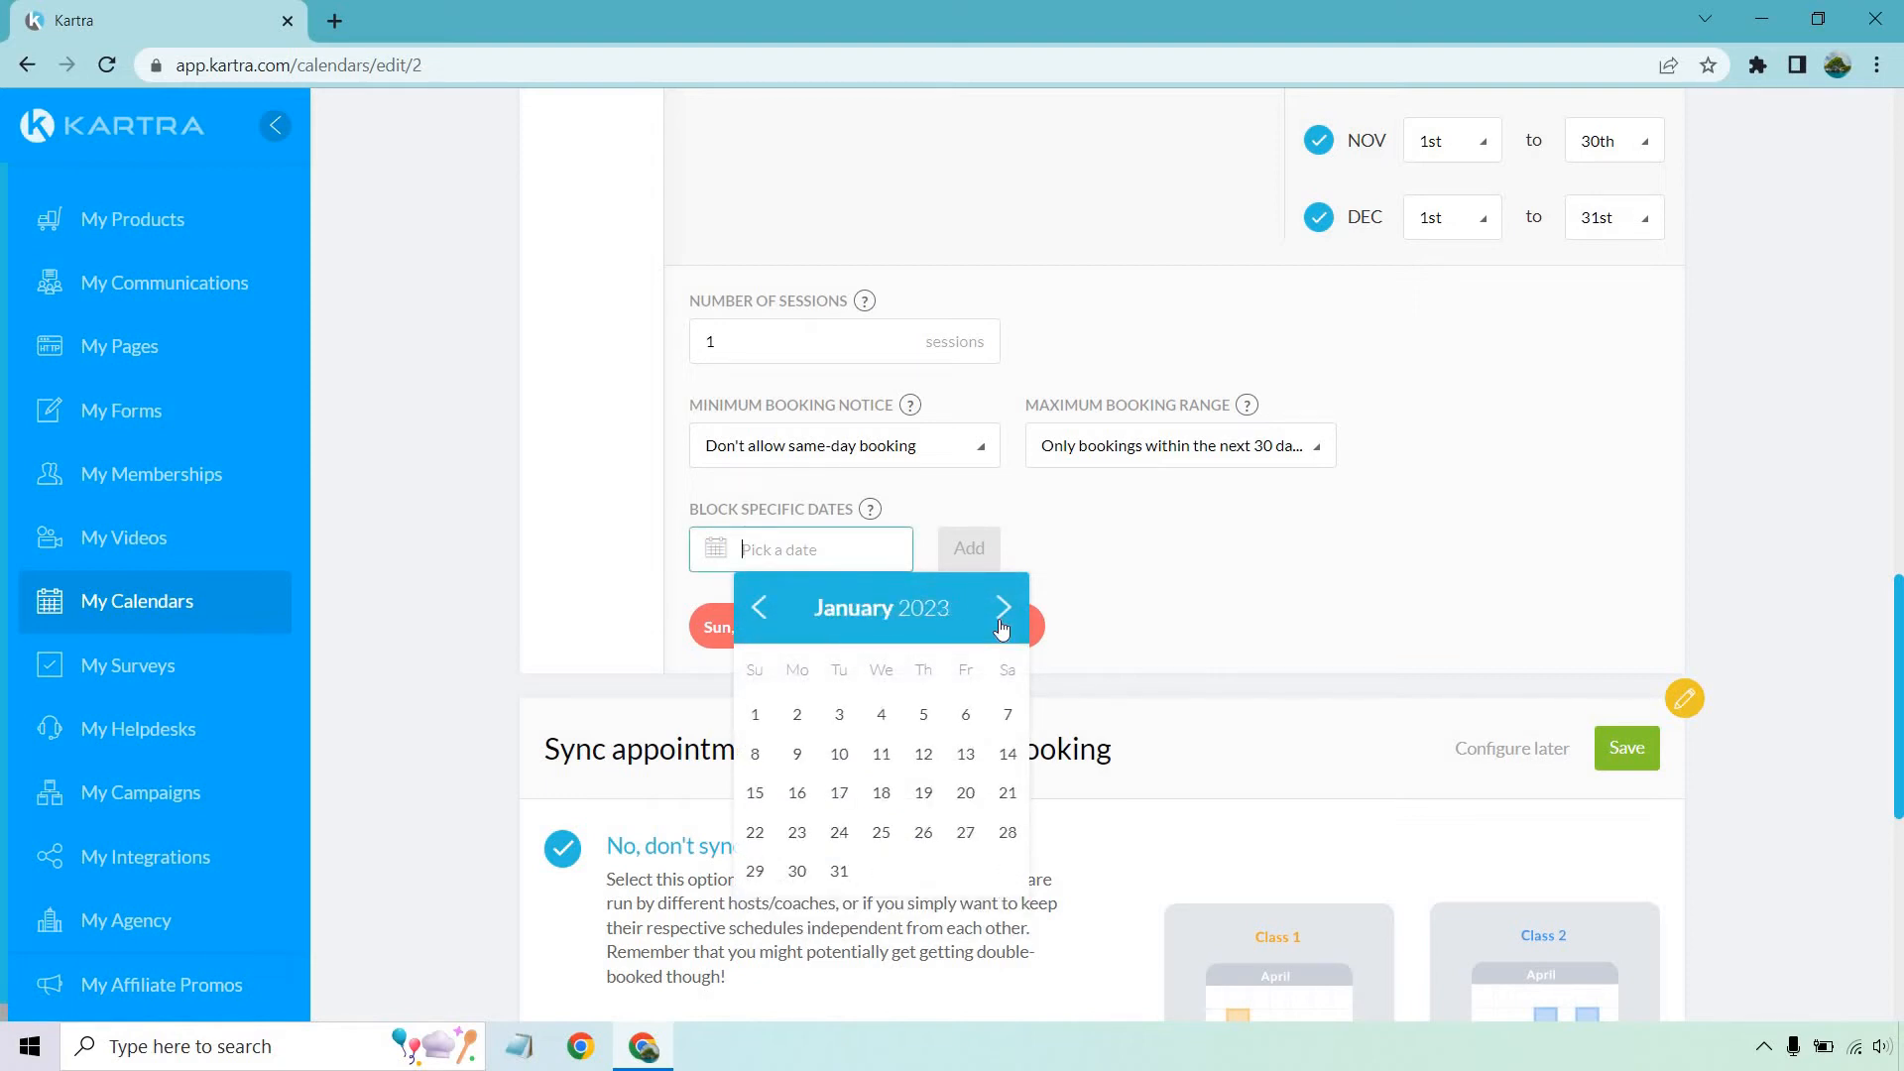
{"action": "left_click", "coordinate": [797, 754]}
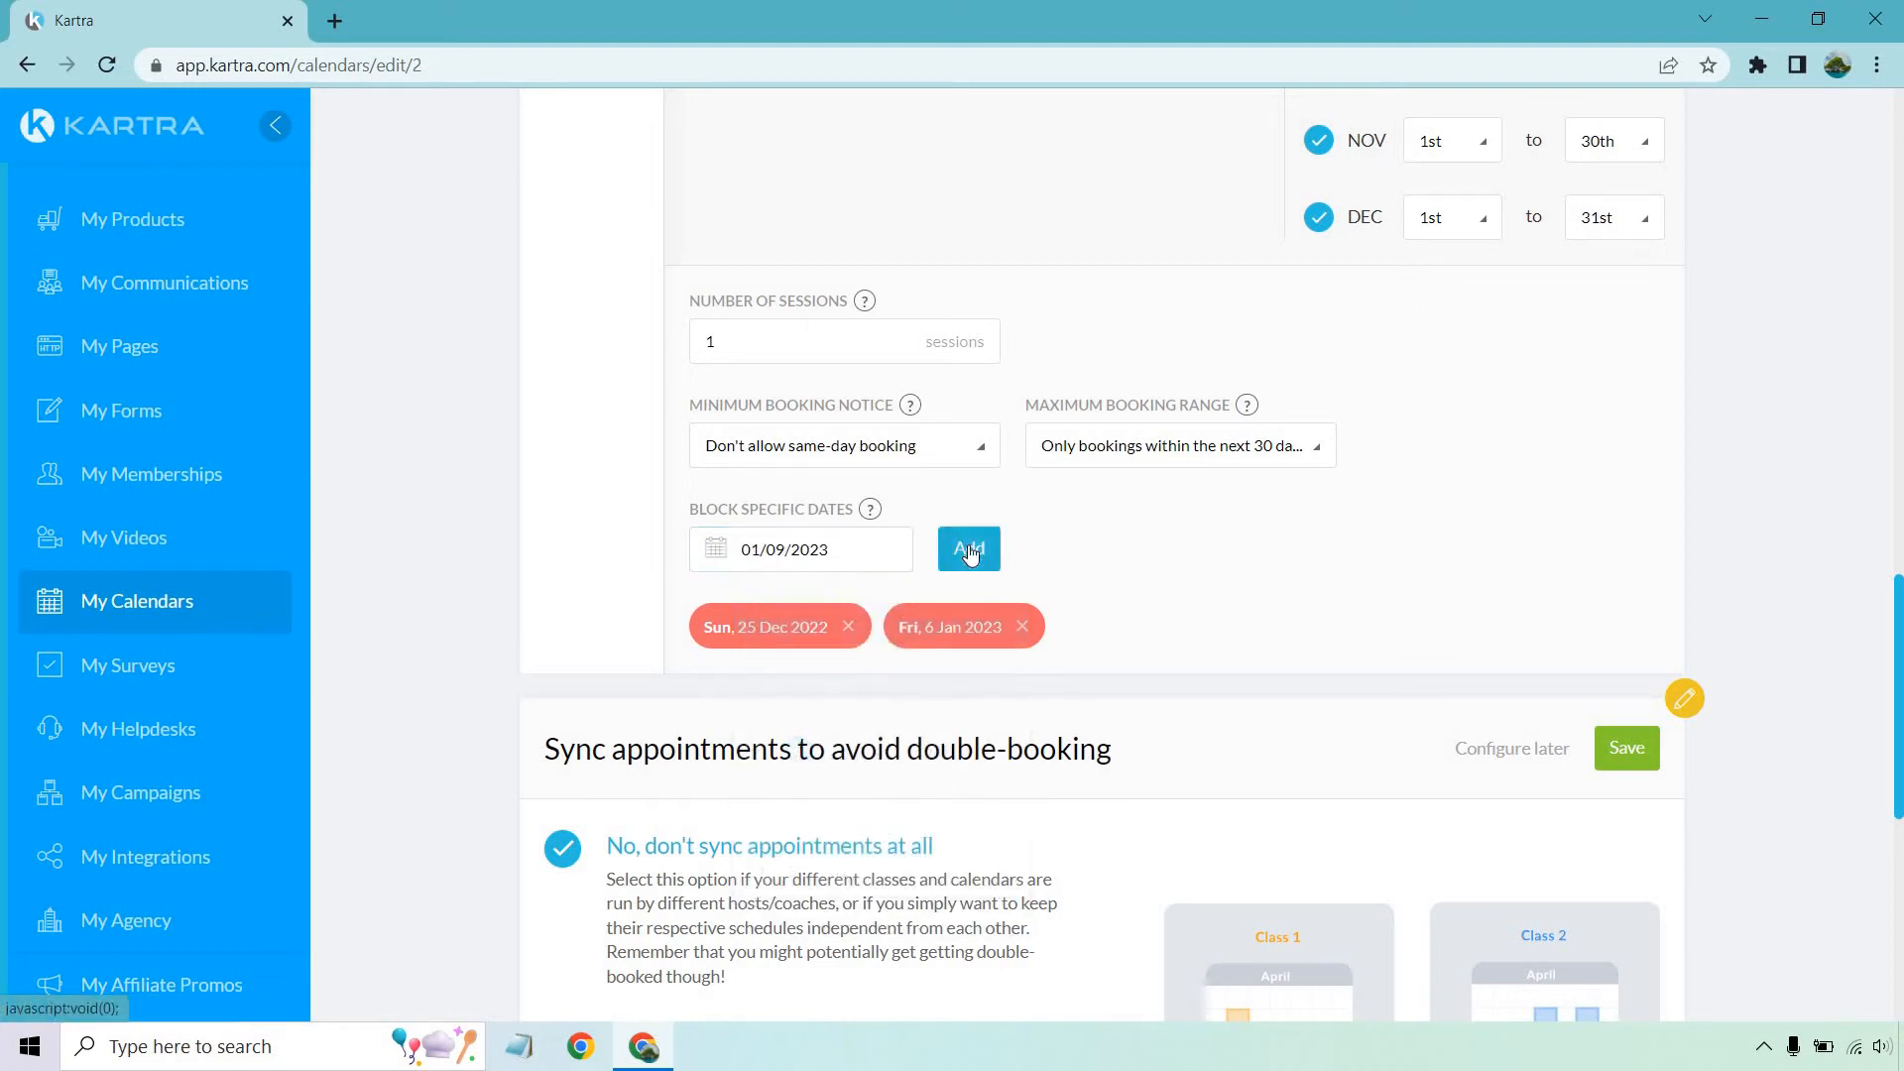
{"action": "left_click", "coordinate": [969, 548]}
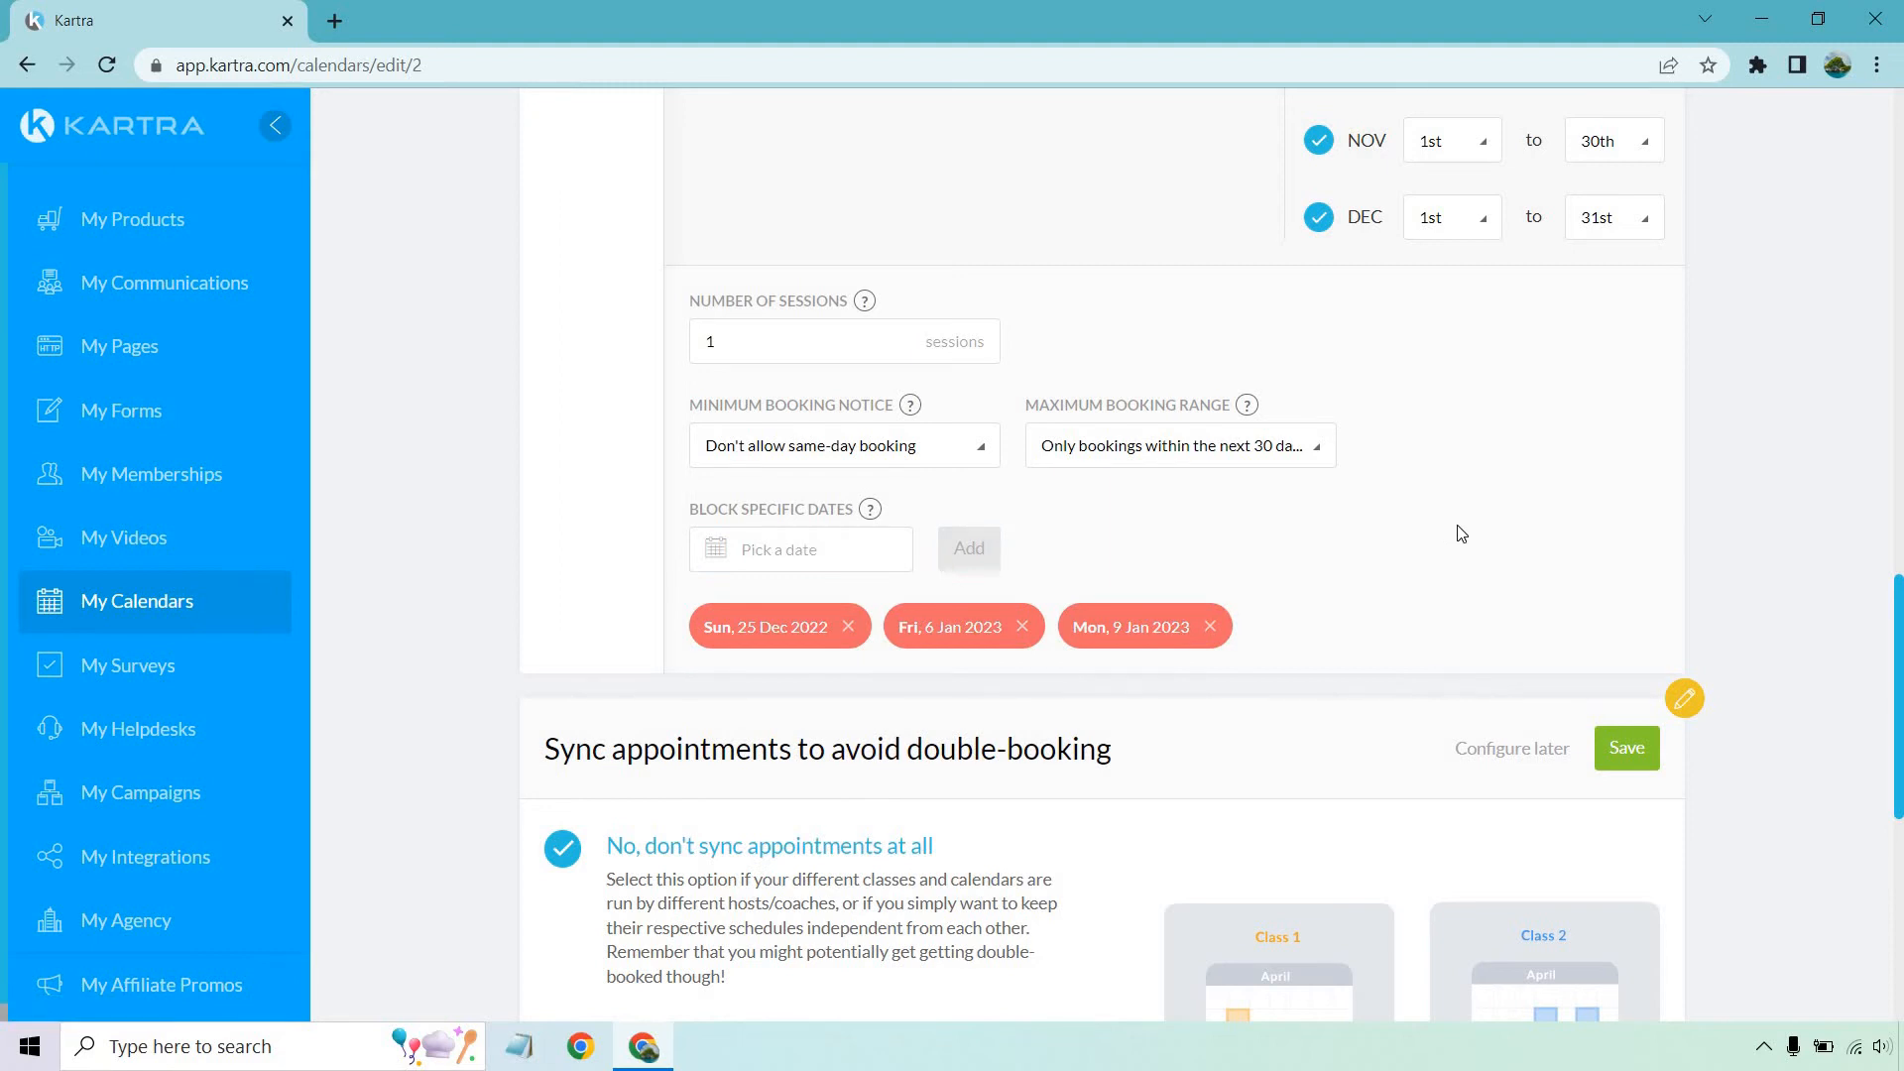
Step: Save the calendar's schedule settings
{"action": "scroll", "coordinate": [1885, 561], "scroll_direction": "up", "scroll_amount": 15}
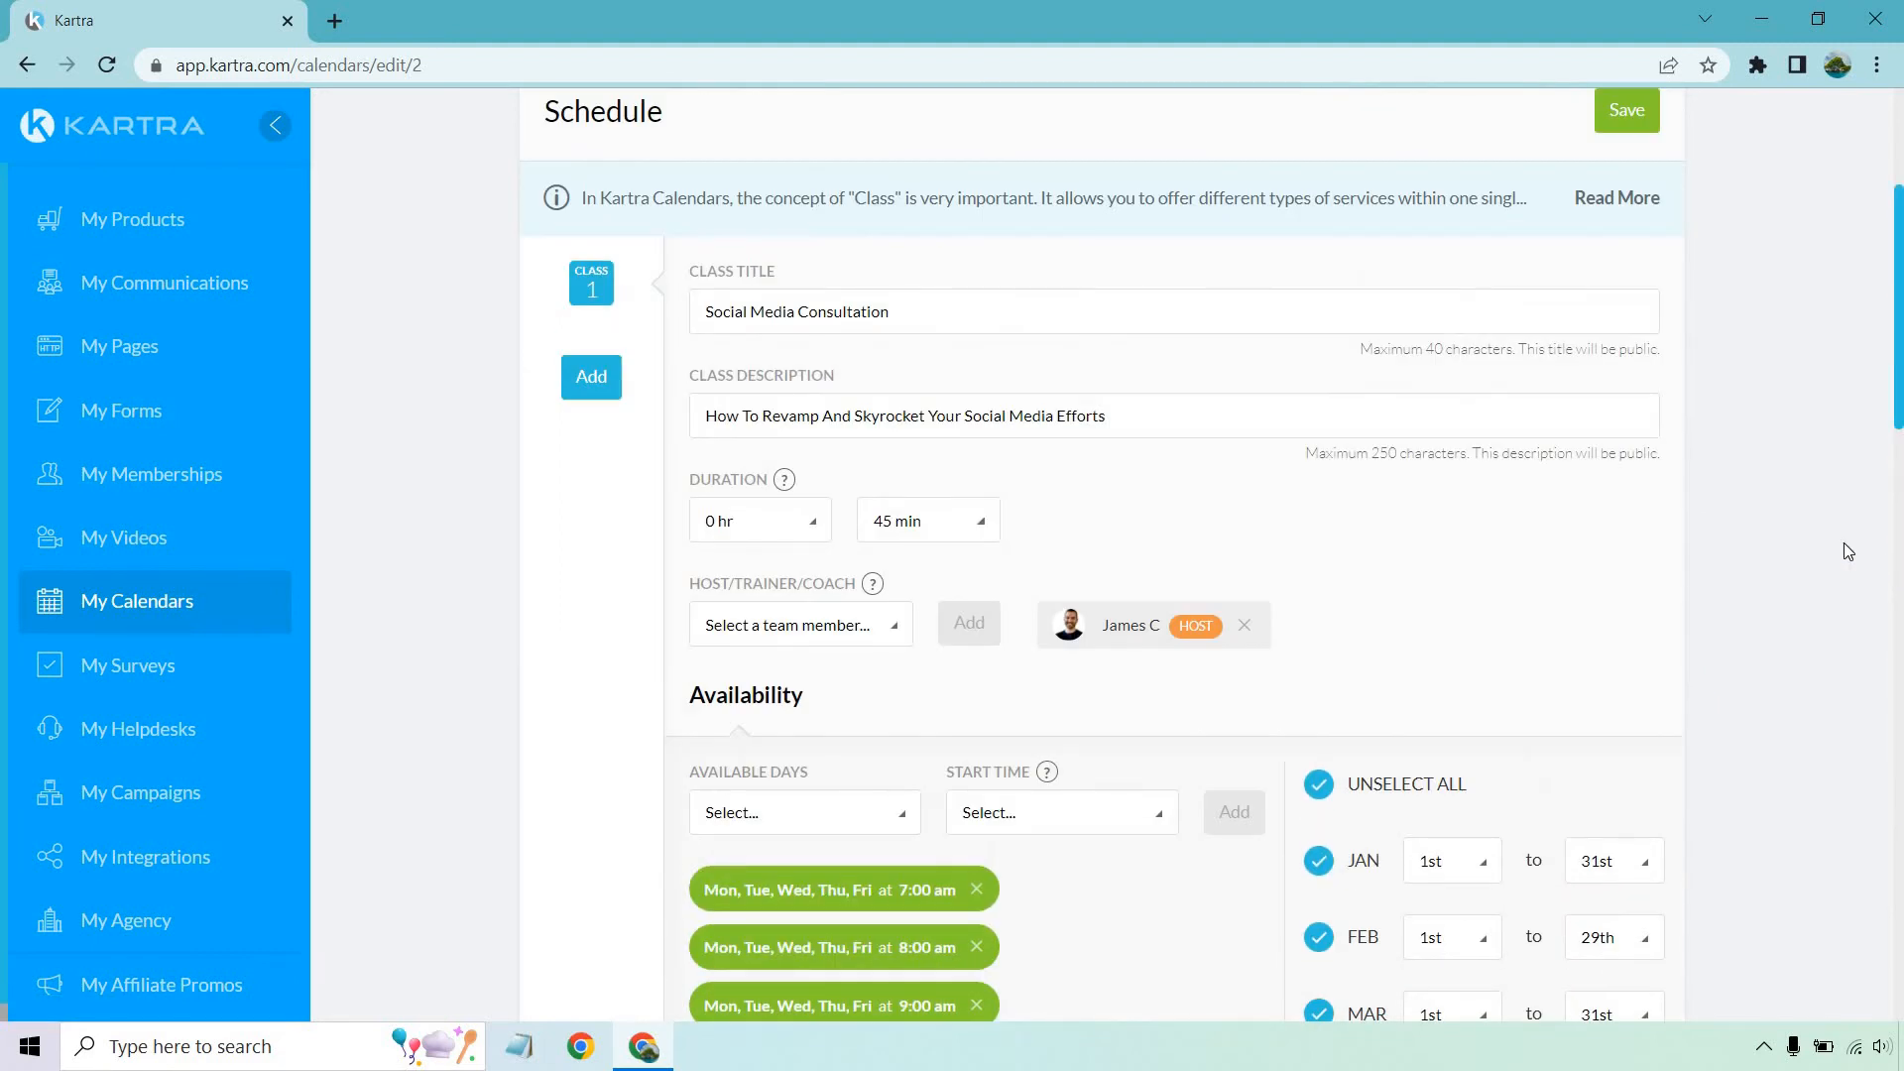
{"action": "scroll", "coordinate": [1849, 551], "scroll_direction": "up", "scroll_amount": 1}
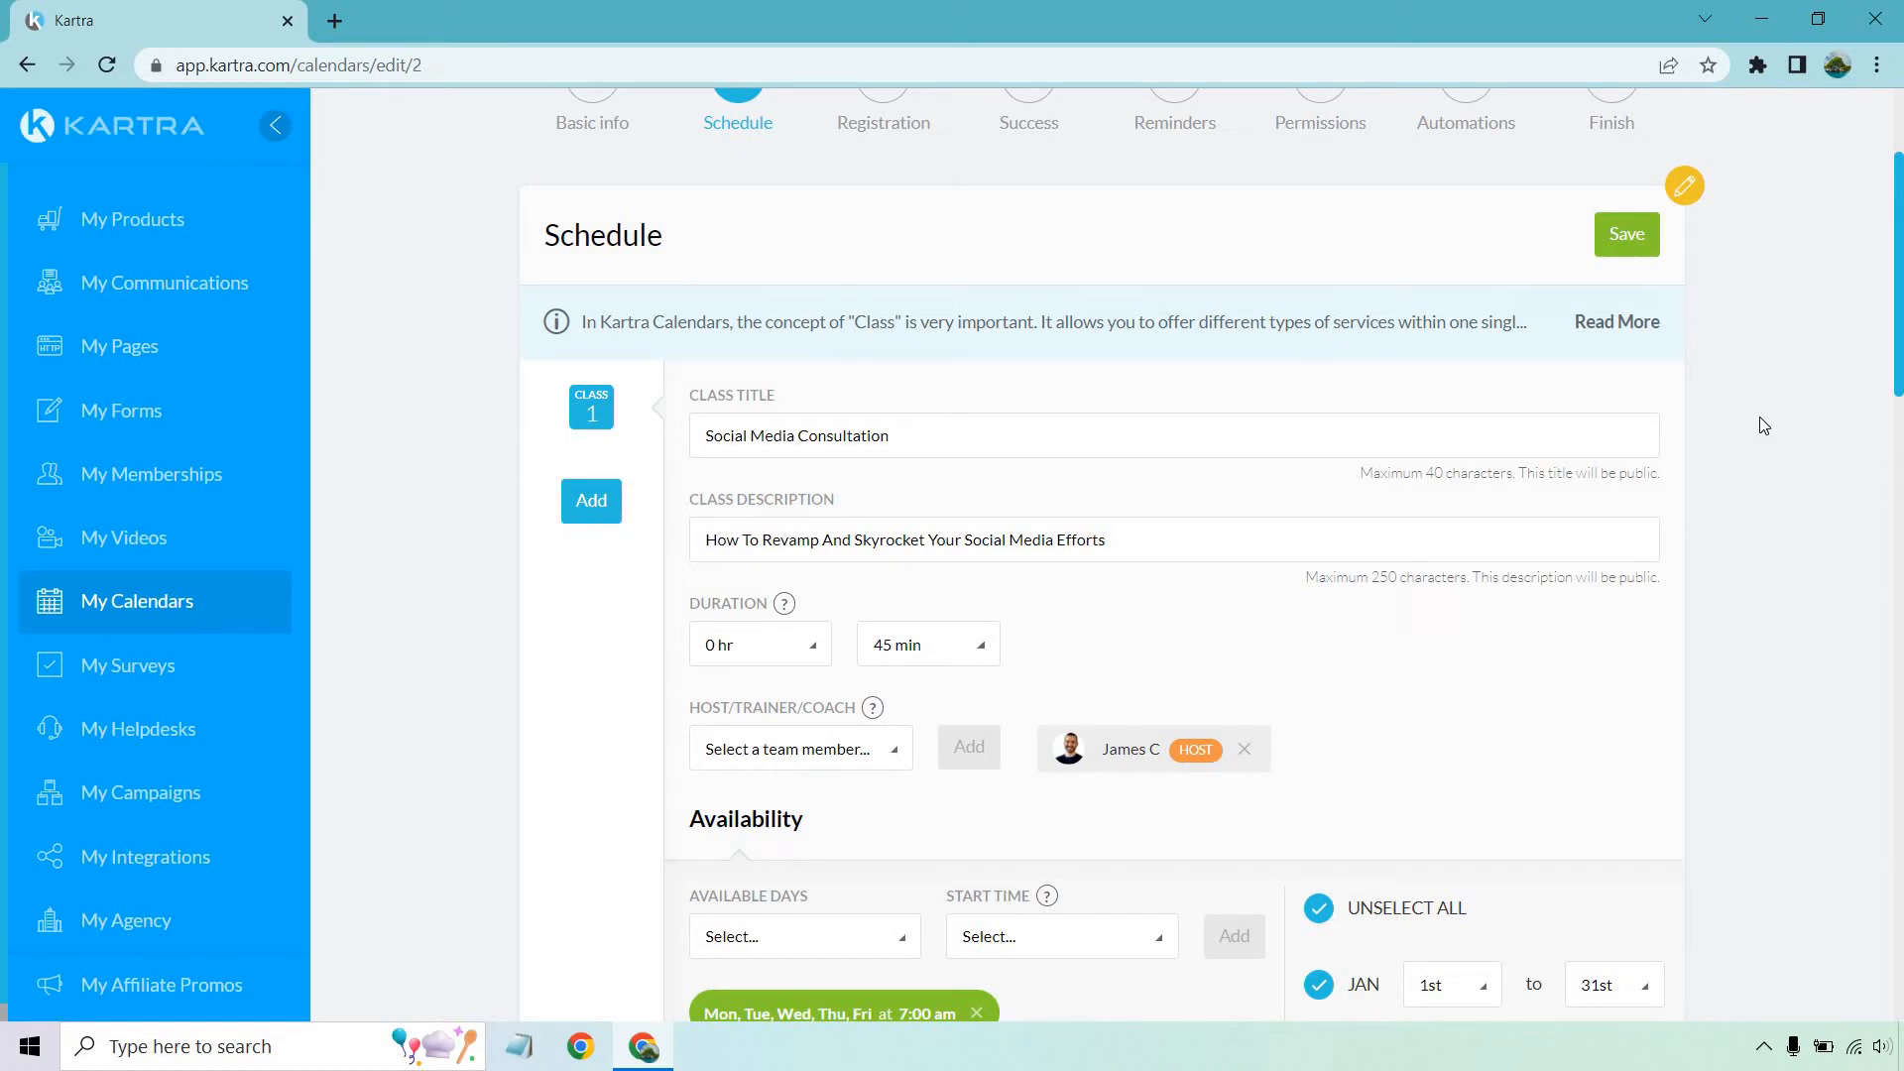
{"action": "left_click", "coordinate": [1624, 241]}
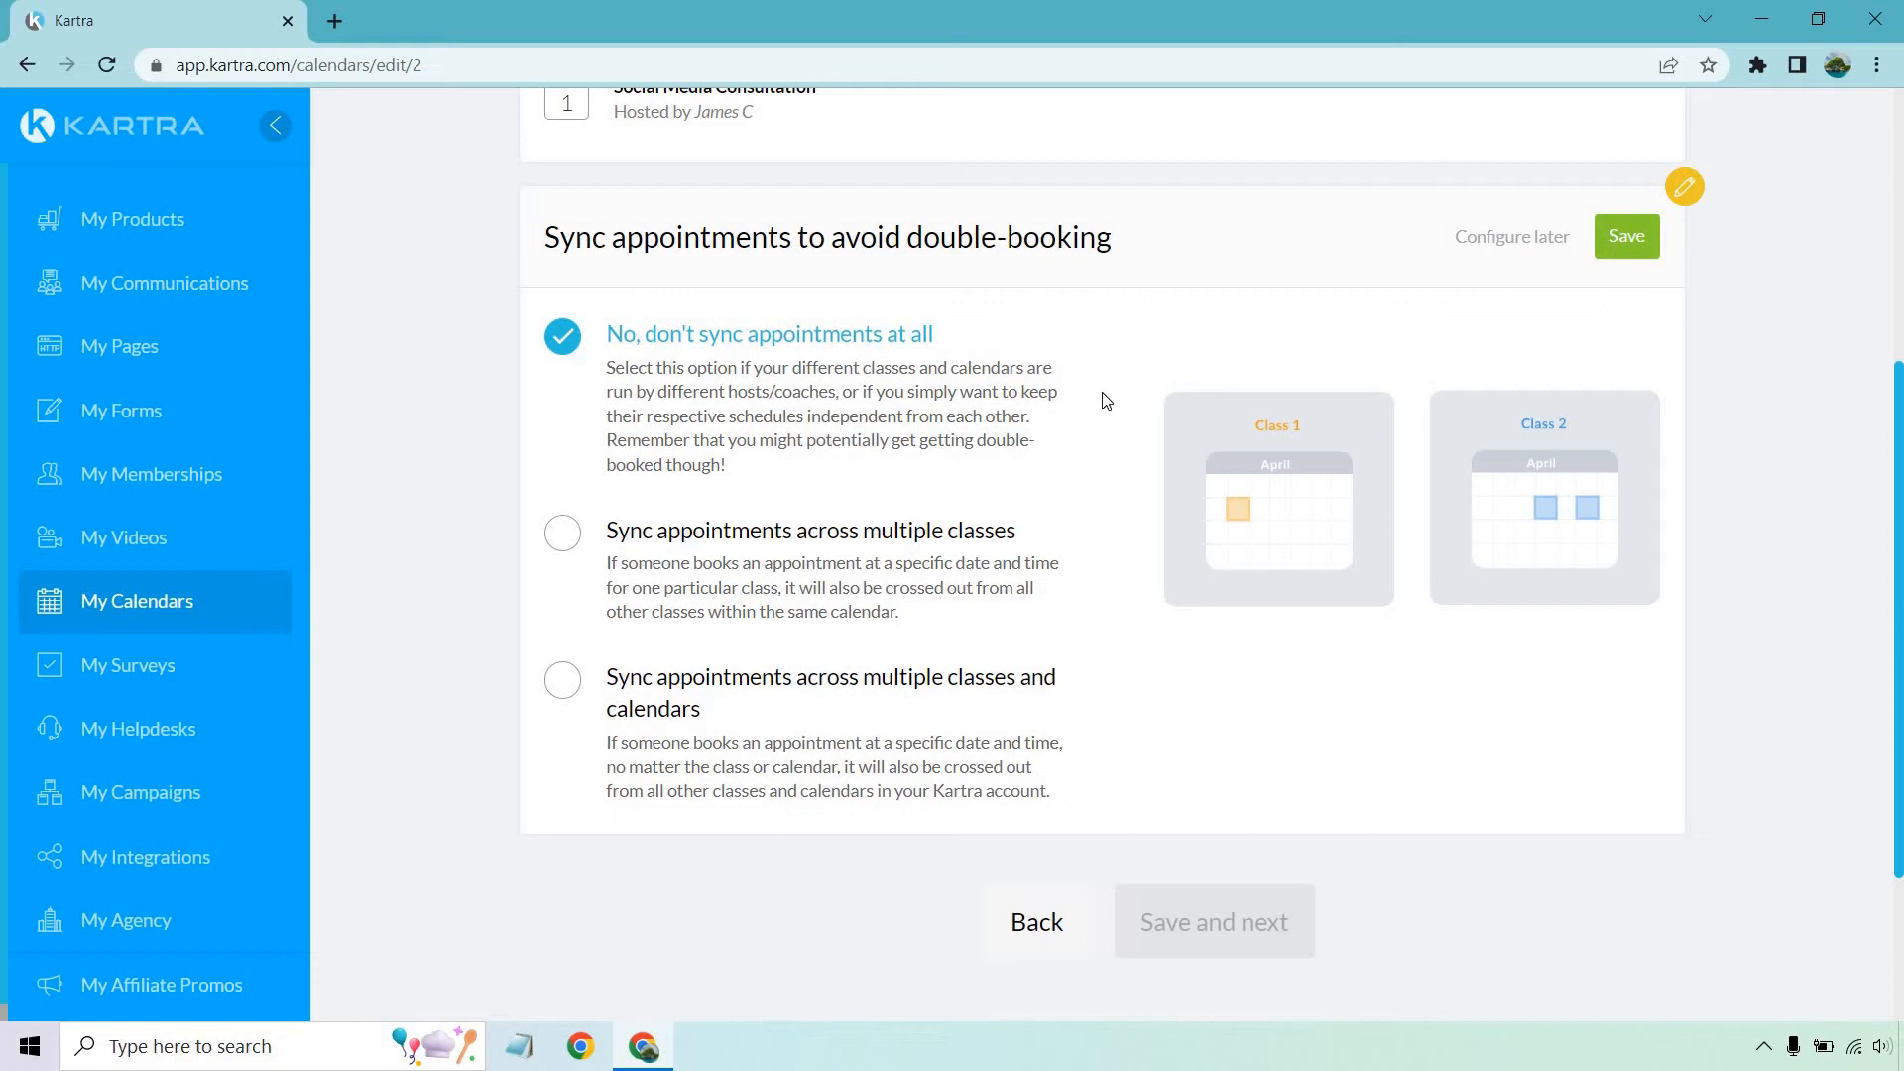
Step: Choose not to sync appointments at all, save that choice, and continue to the registration stage
{"action": "left_click", "coordinate": [610, 536]}
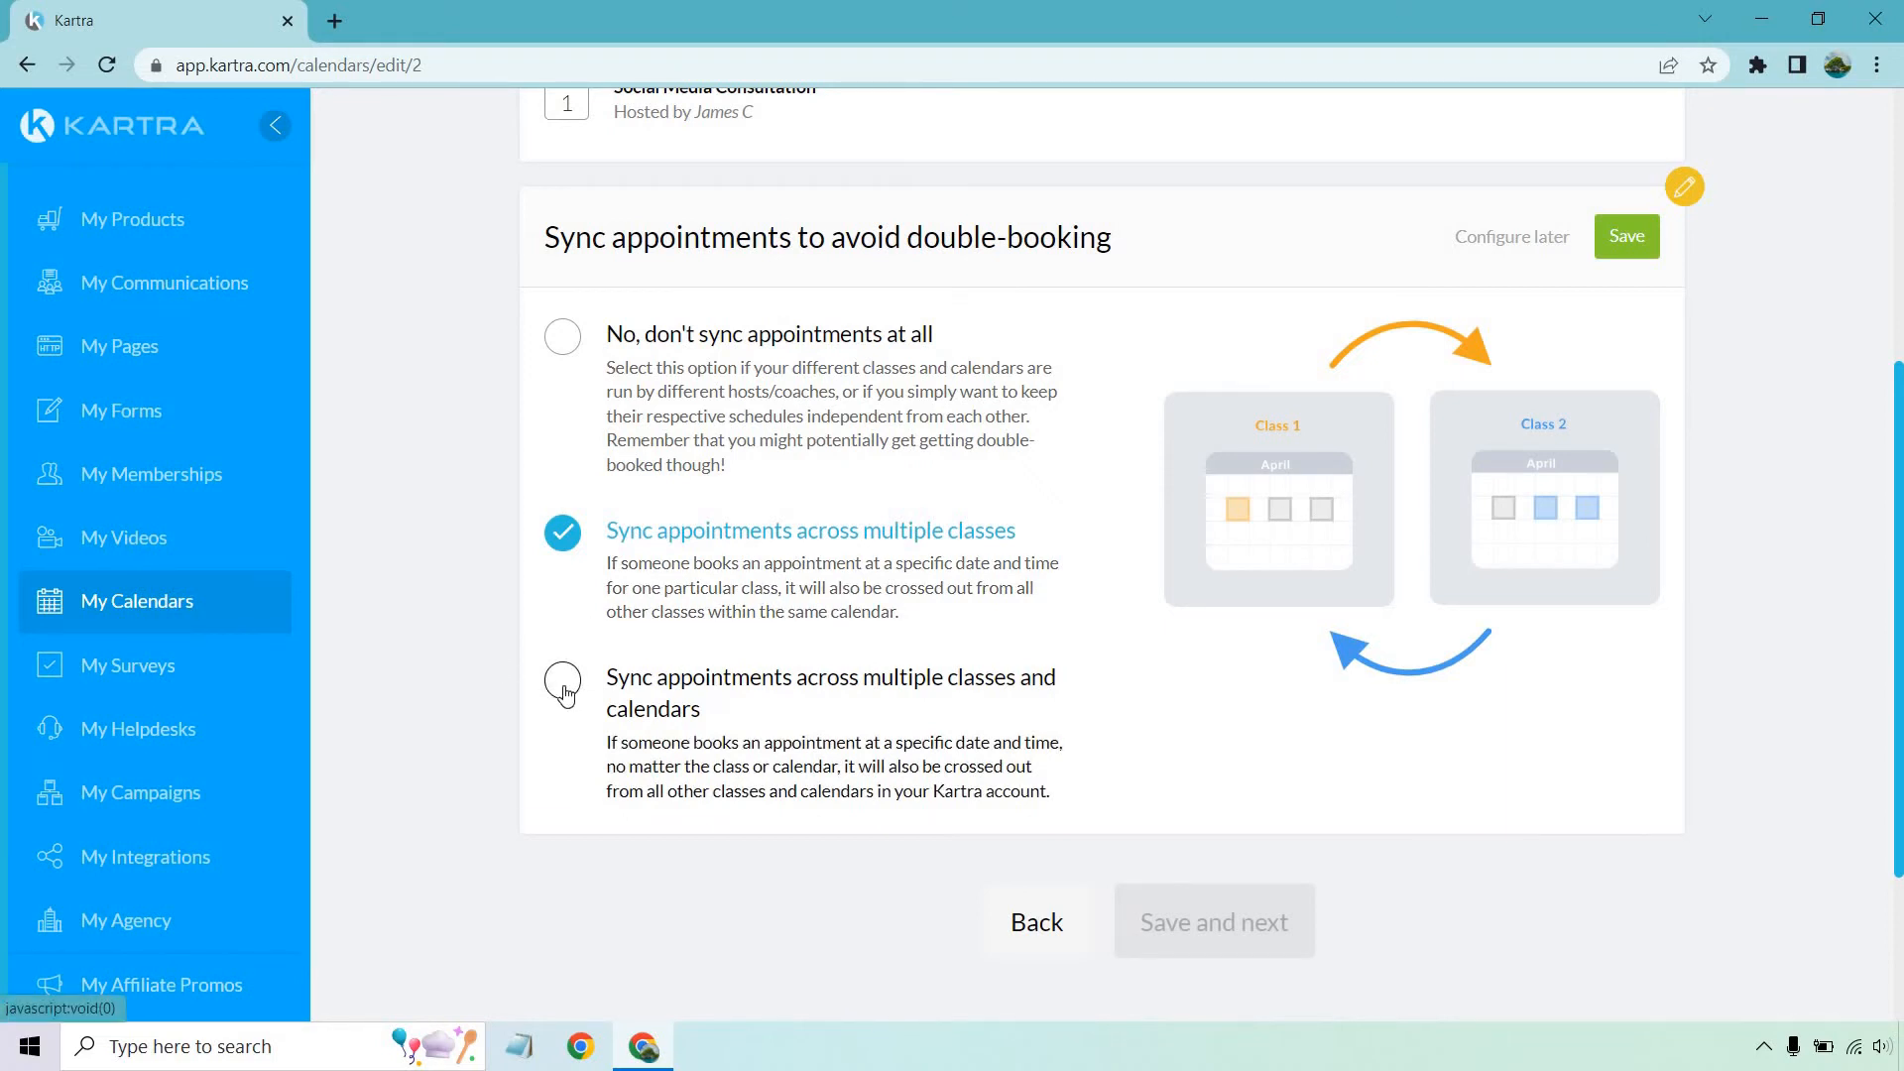
{"action": "left_click", "coordinate": [569, 352]}
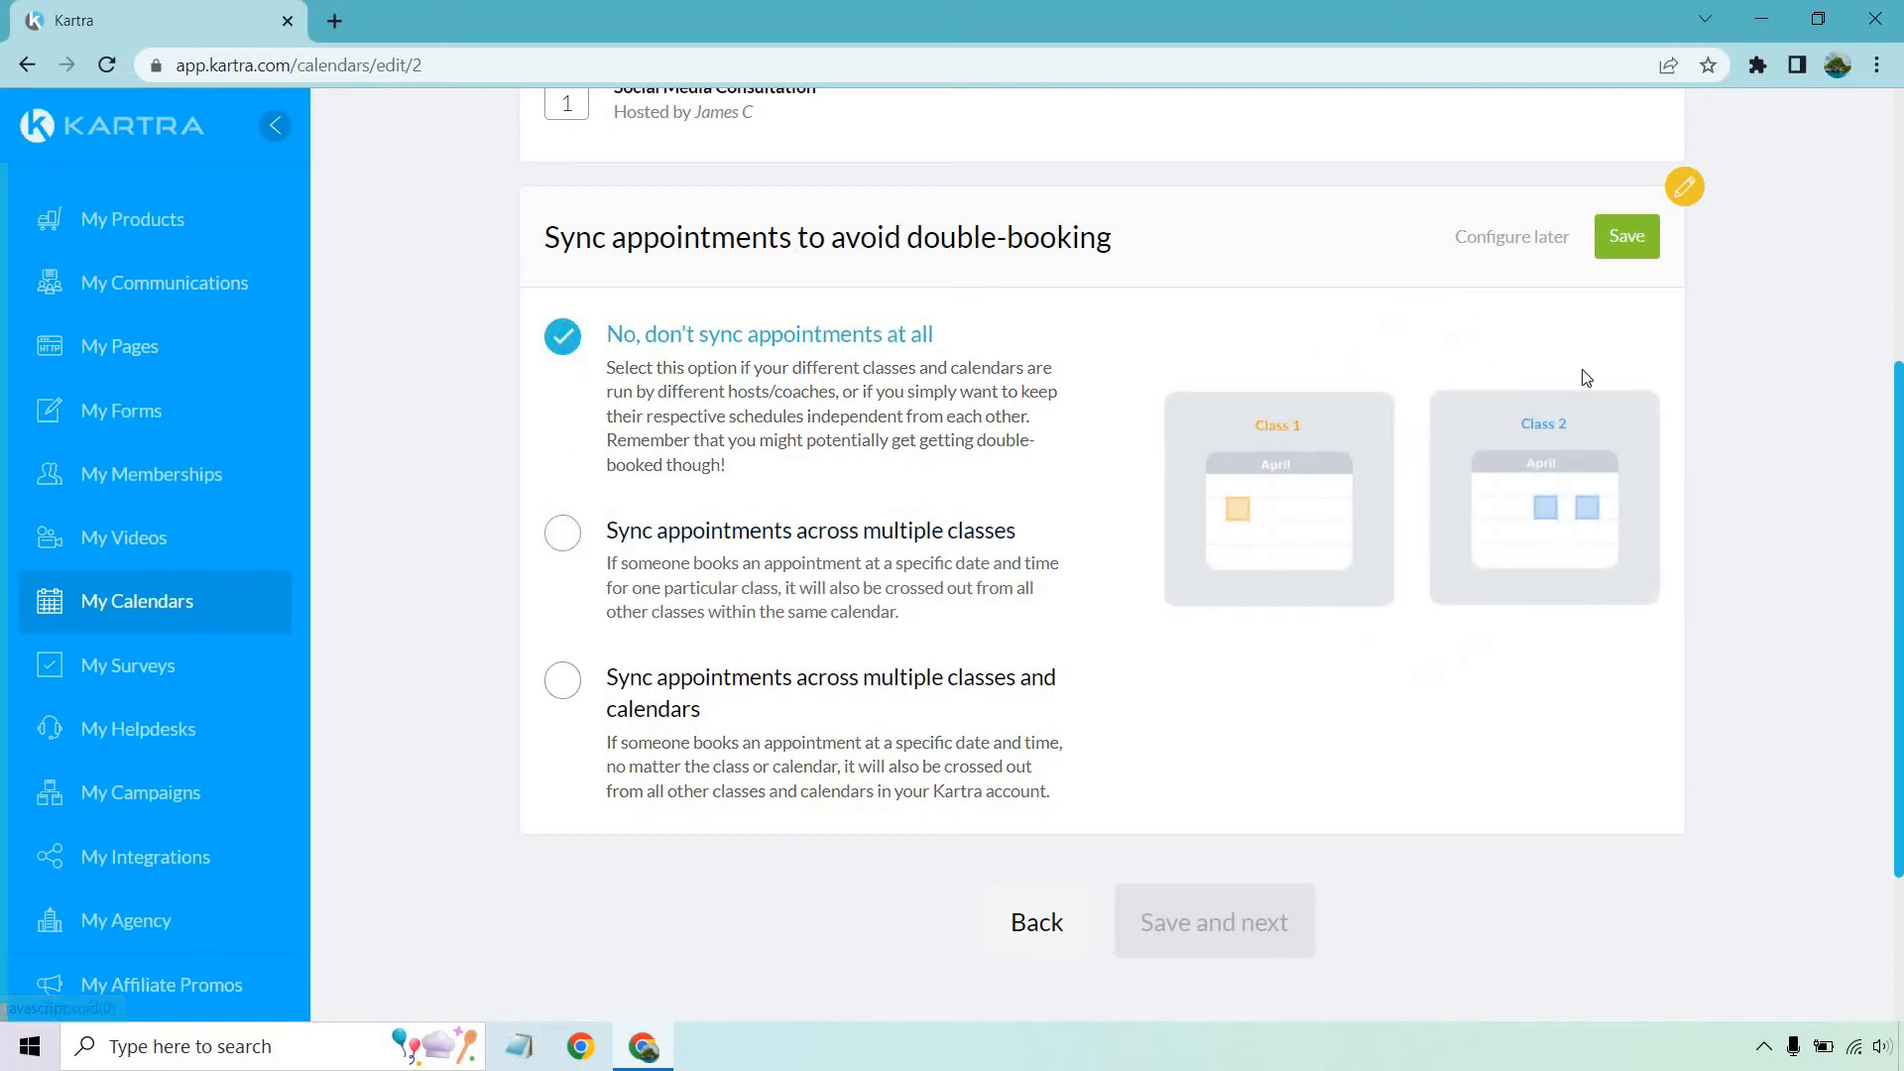
{"action": "left_click", "coordinate": [1625, 248]}
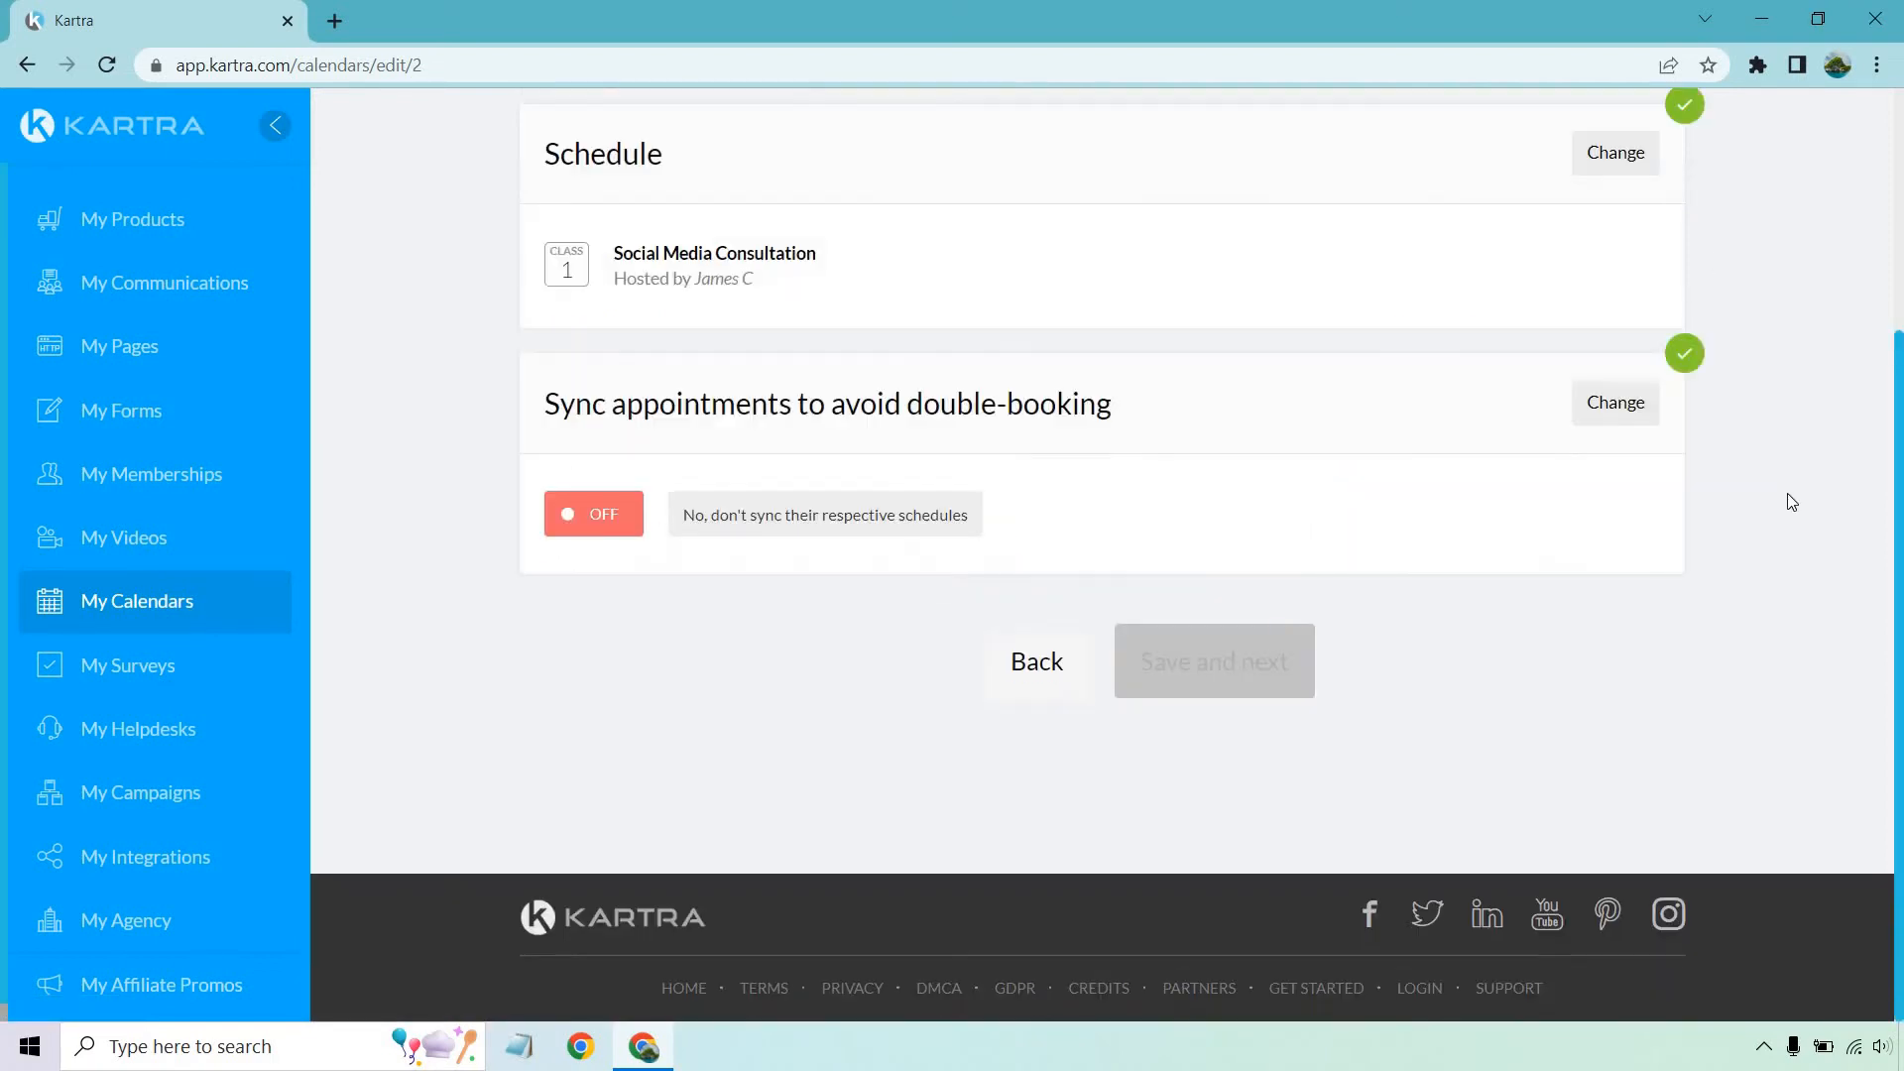
{"action": "left_click", "coordinate": [1235, 670]}
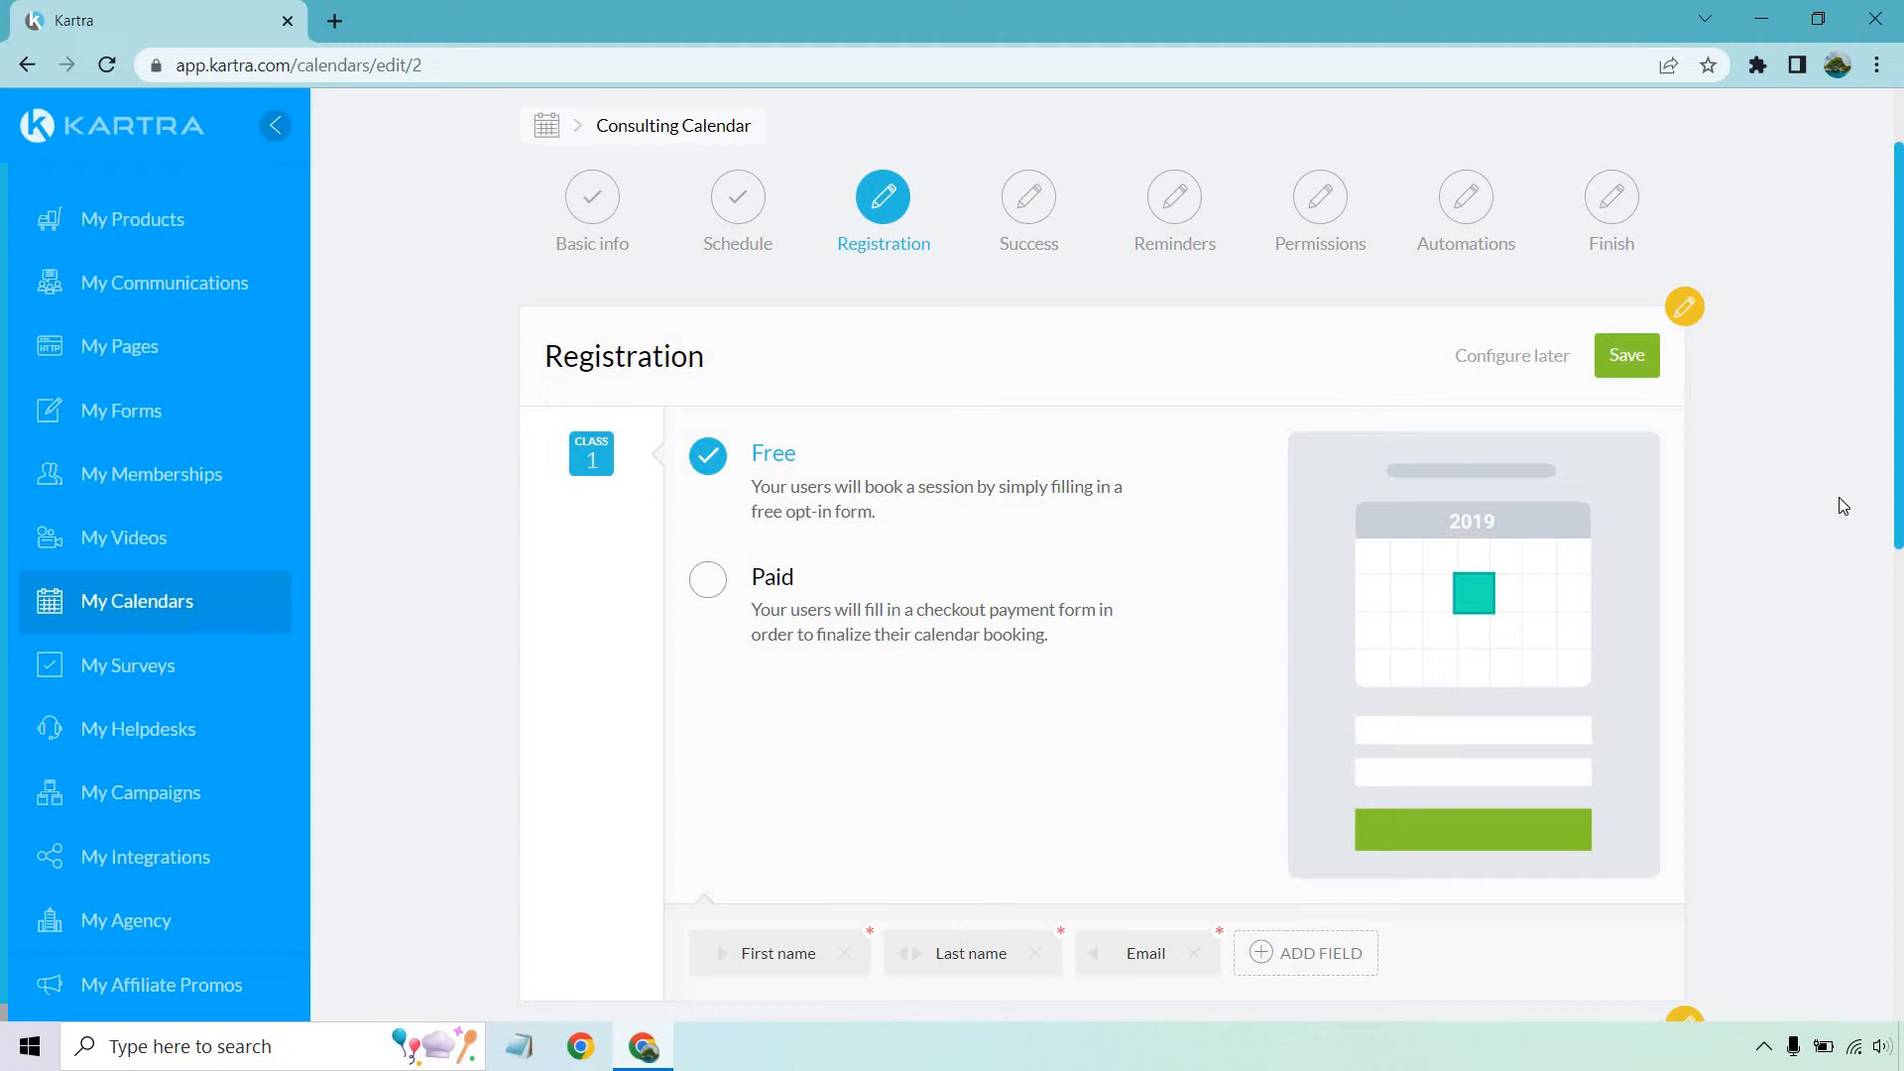
Step: Save class 1 registration as free and pre-define the calendar's time zone as Eastern Time (US and Canada), completing the registration stage
{"action": "left_click", "coordinate": [1627, 359]}
{"action": "scroll", "coordinate": [1765, 452], "scroll_direction": "down", "scroll_amount": 3}
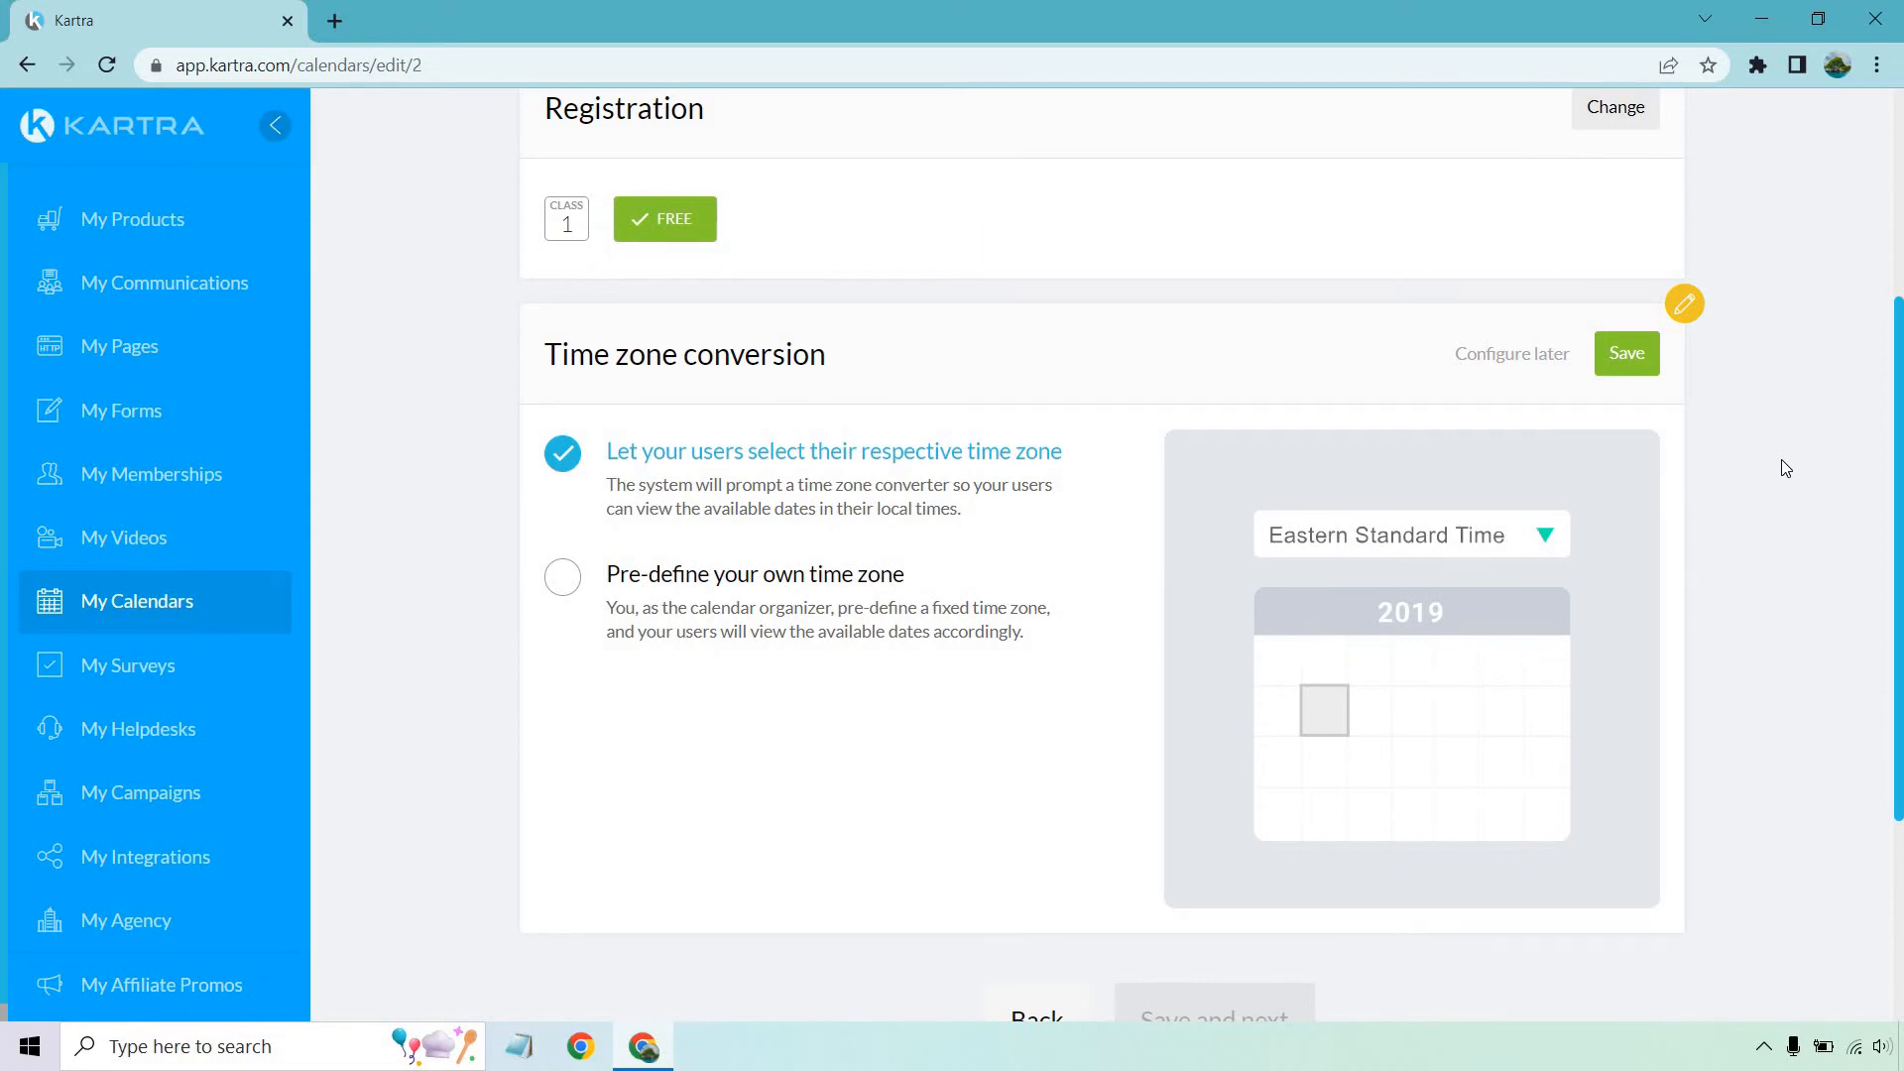
{"action": "left_click", "coordinate": [559, 577]}
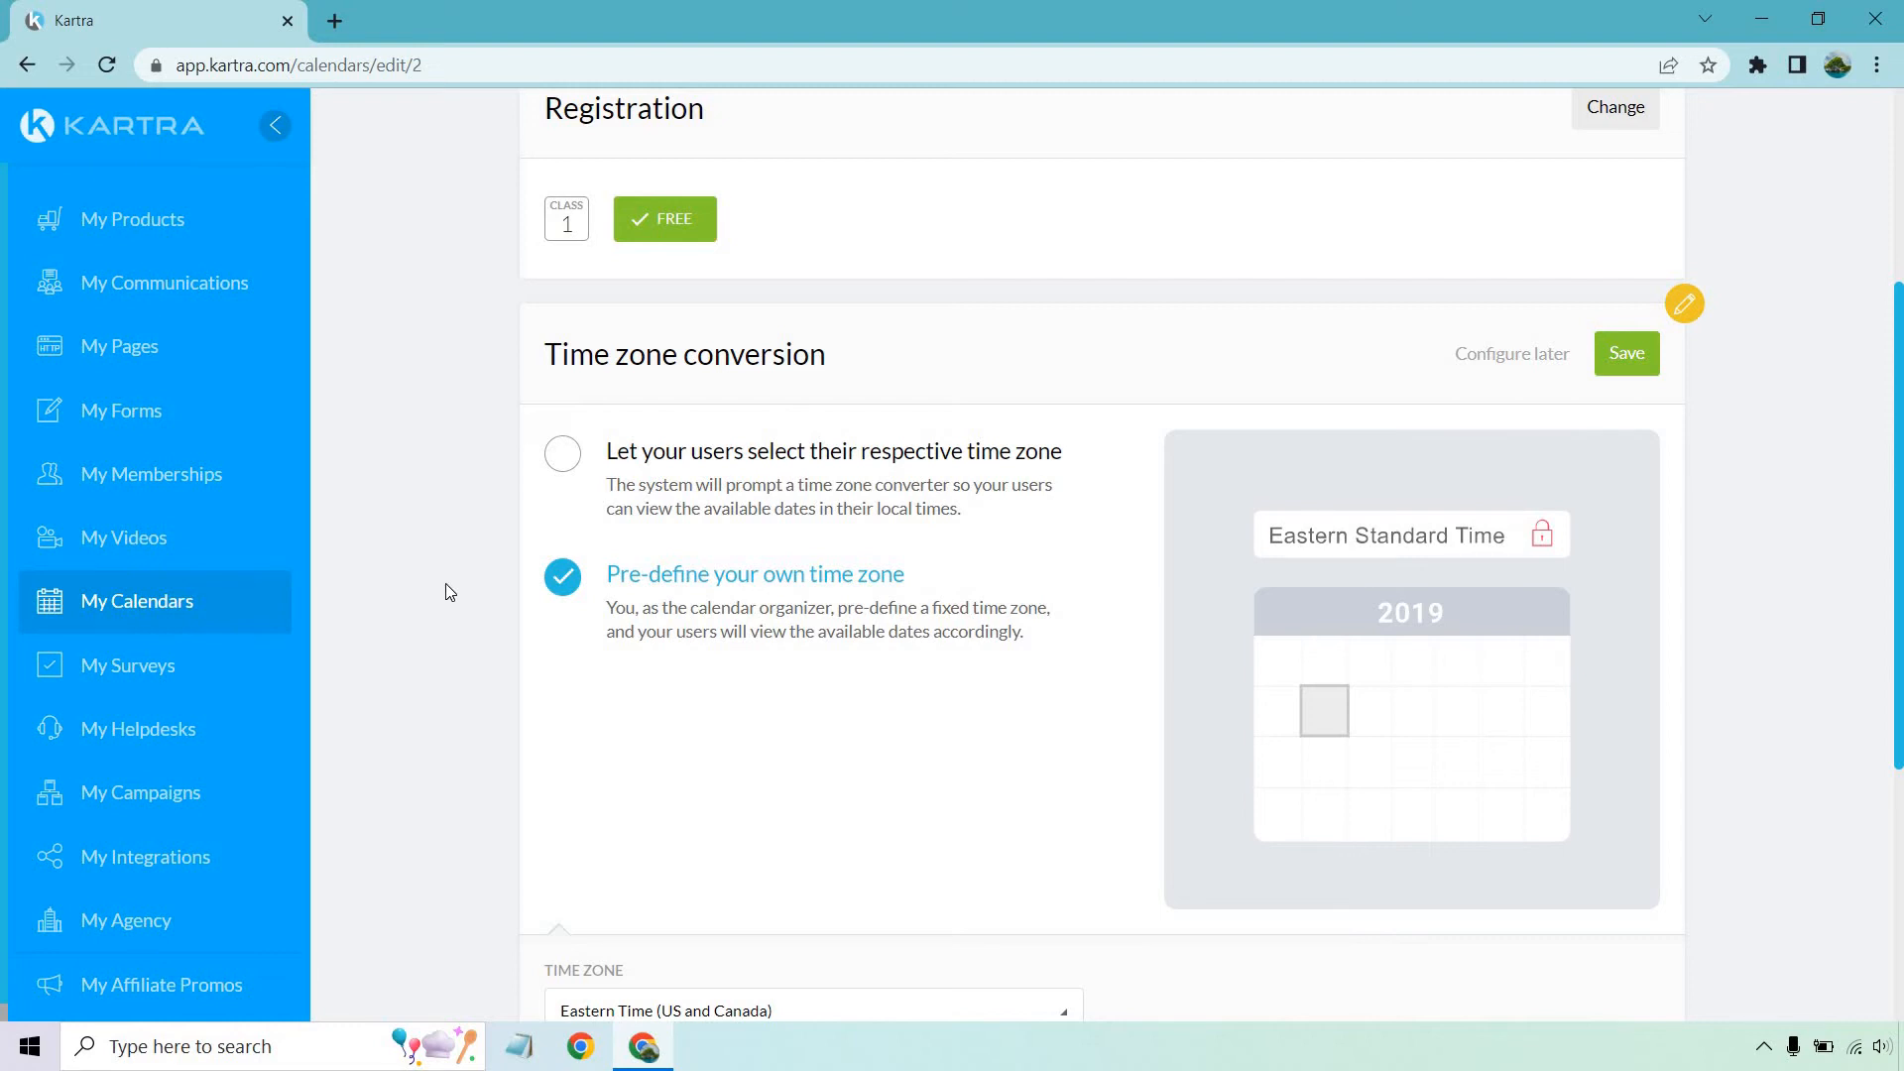
{"action": "scroll", "coordinate": [444, 586], "scroll_direction": "down", "scroll_amount": 3}
{"action": "scroll", "coordinate": [806, 586], "scroll_direction": "up", "scroll_amount": 1}
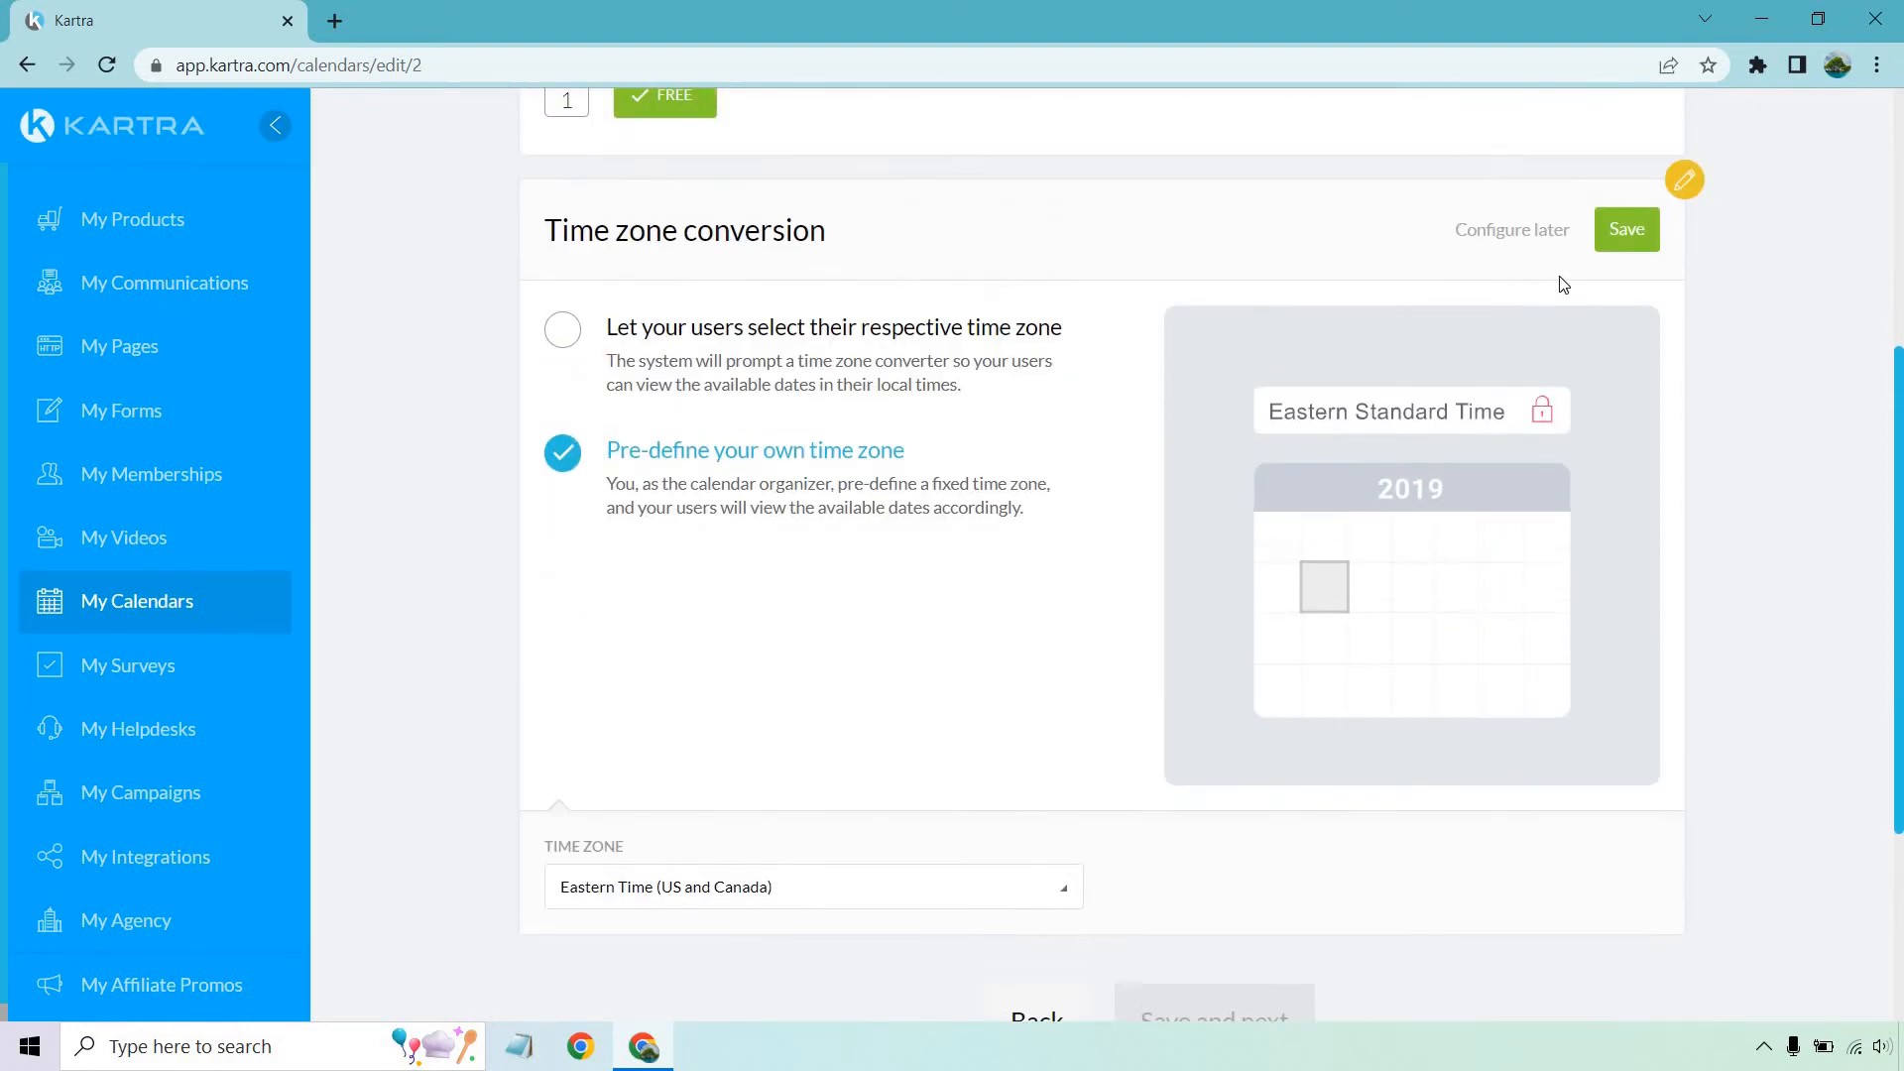
{"action": "left_click", "coordinate": [1626, 230]}
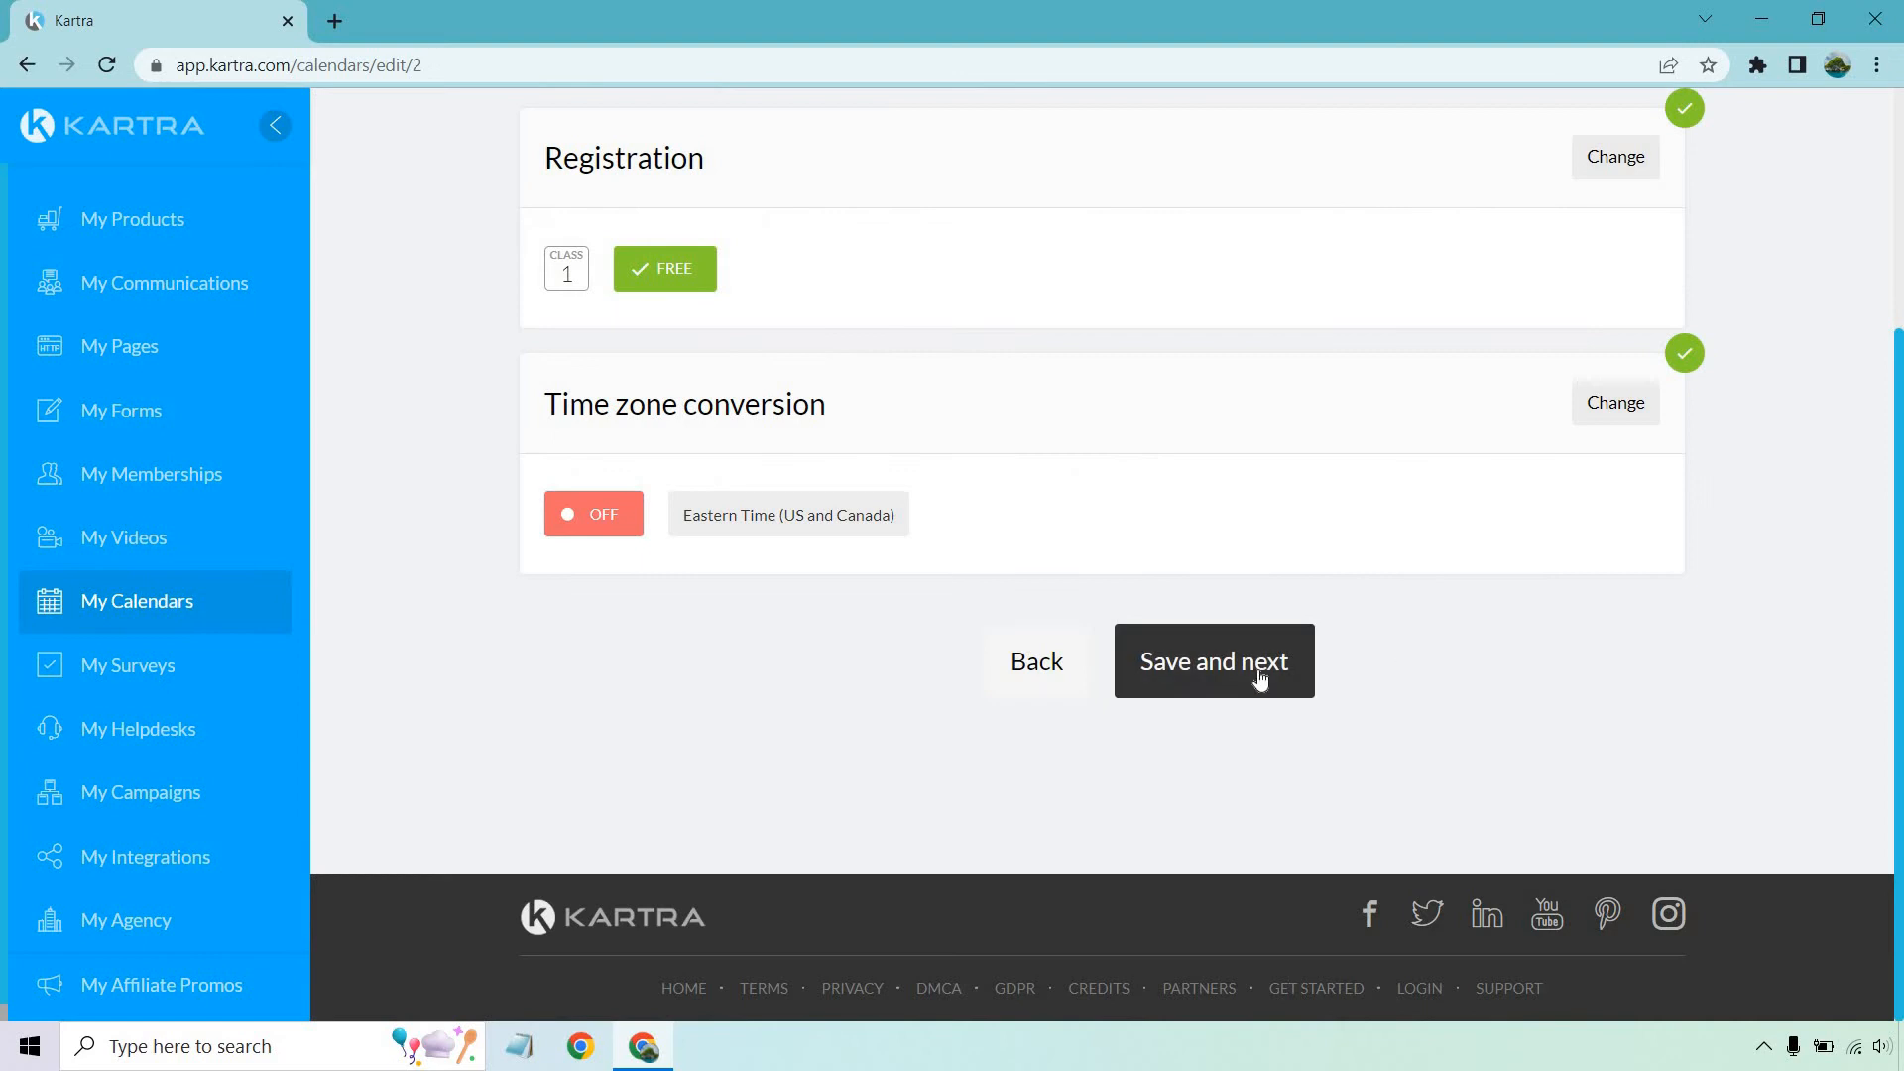
{"action": "left_click", "coordinate": [1140, 670]}
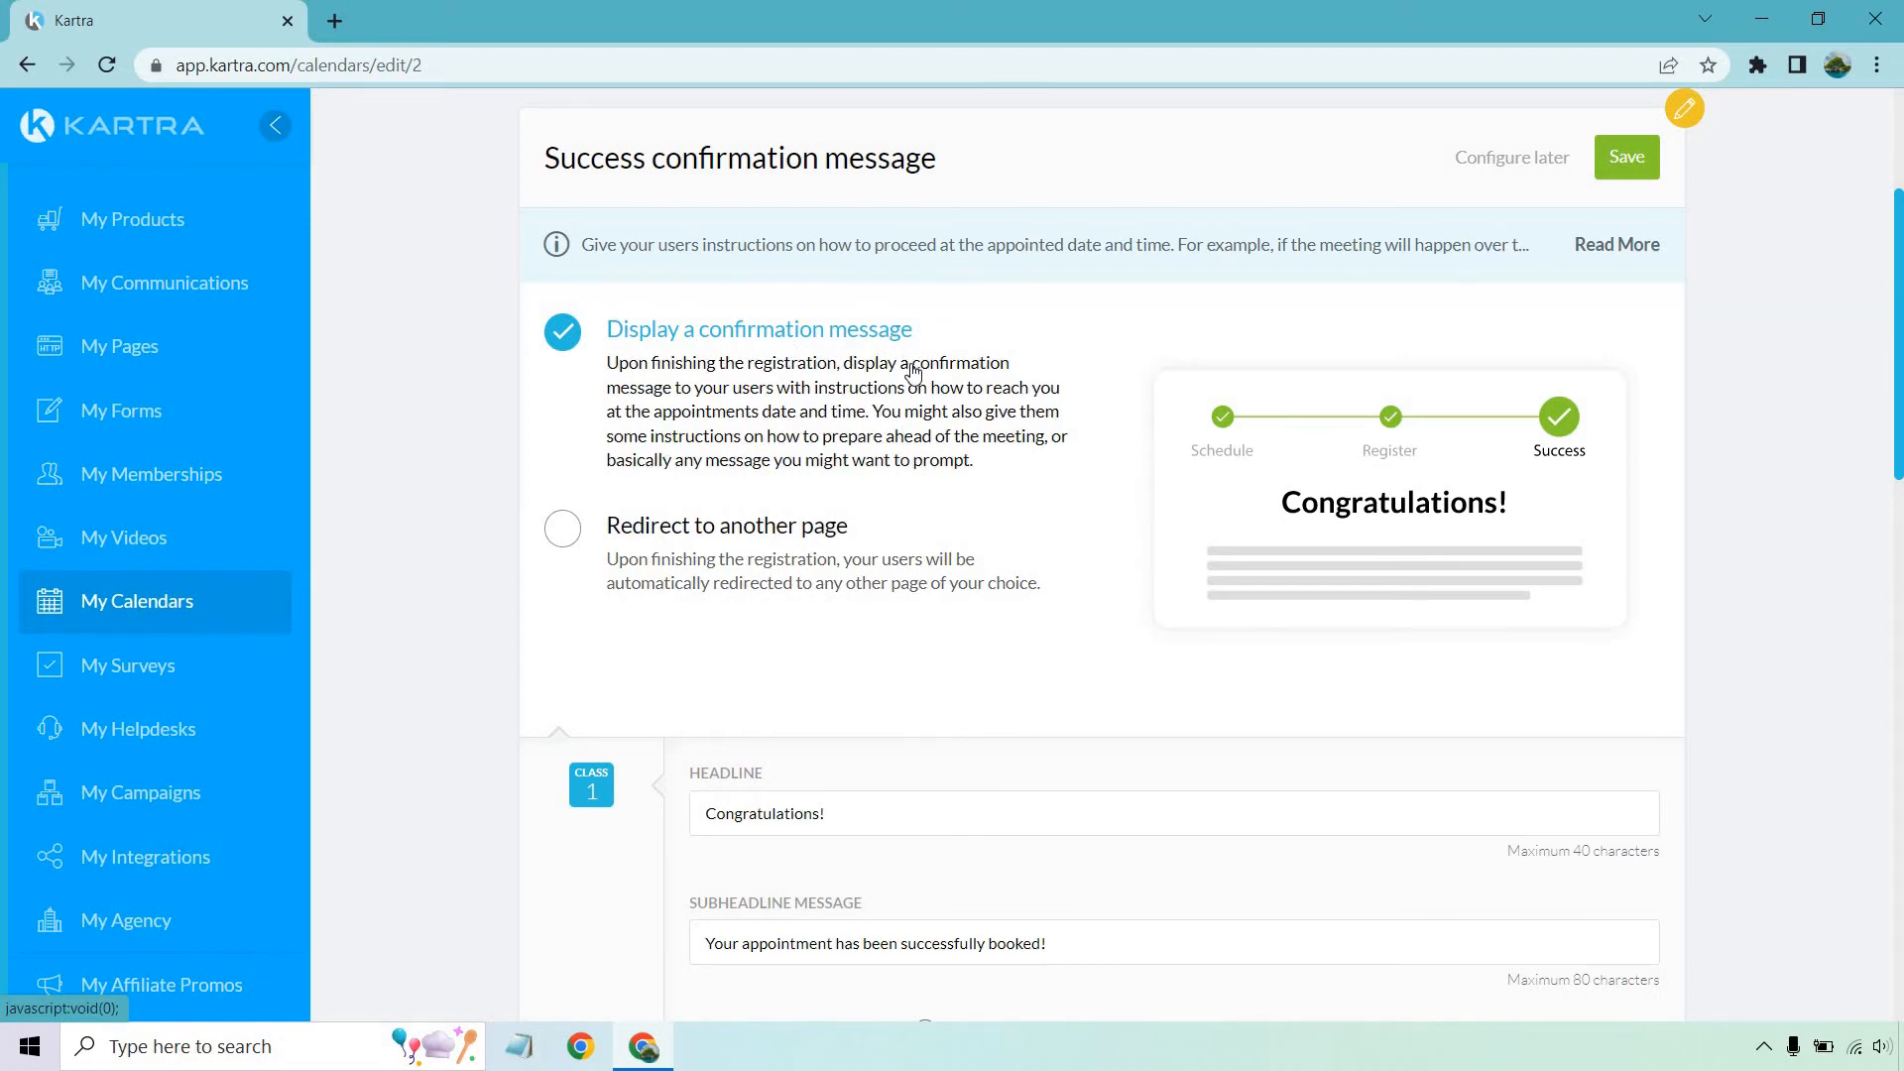
Step: Review the default success confirmation message for class 1, save it, and continue to the reminders stage
{"action": "scroll", "coordinate": [914, 373], "scroll_direction": "down", "scroll_amount": 5}
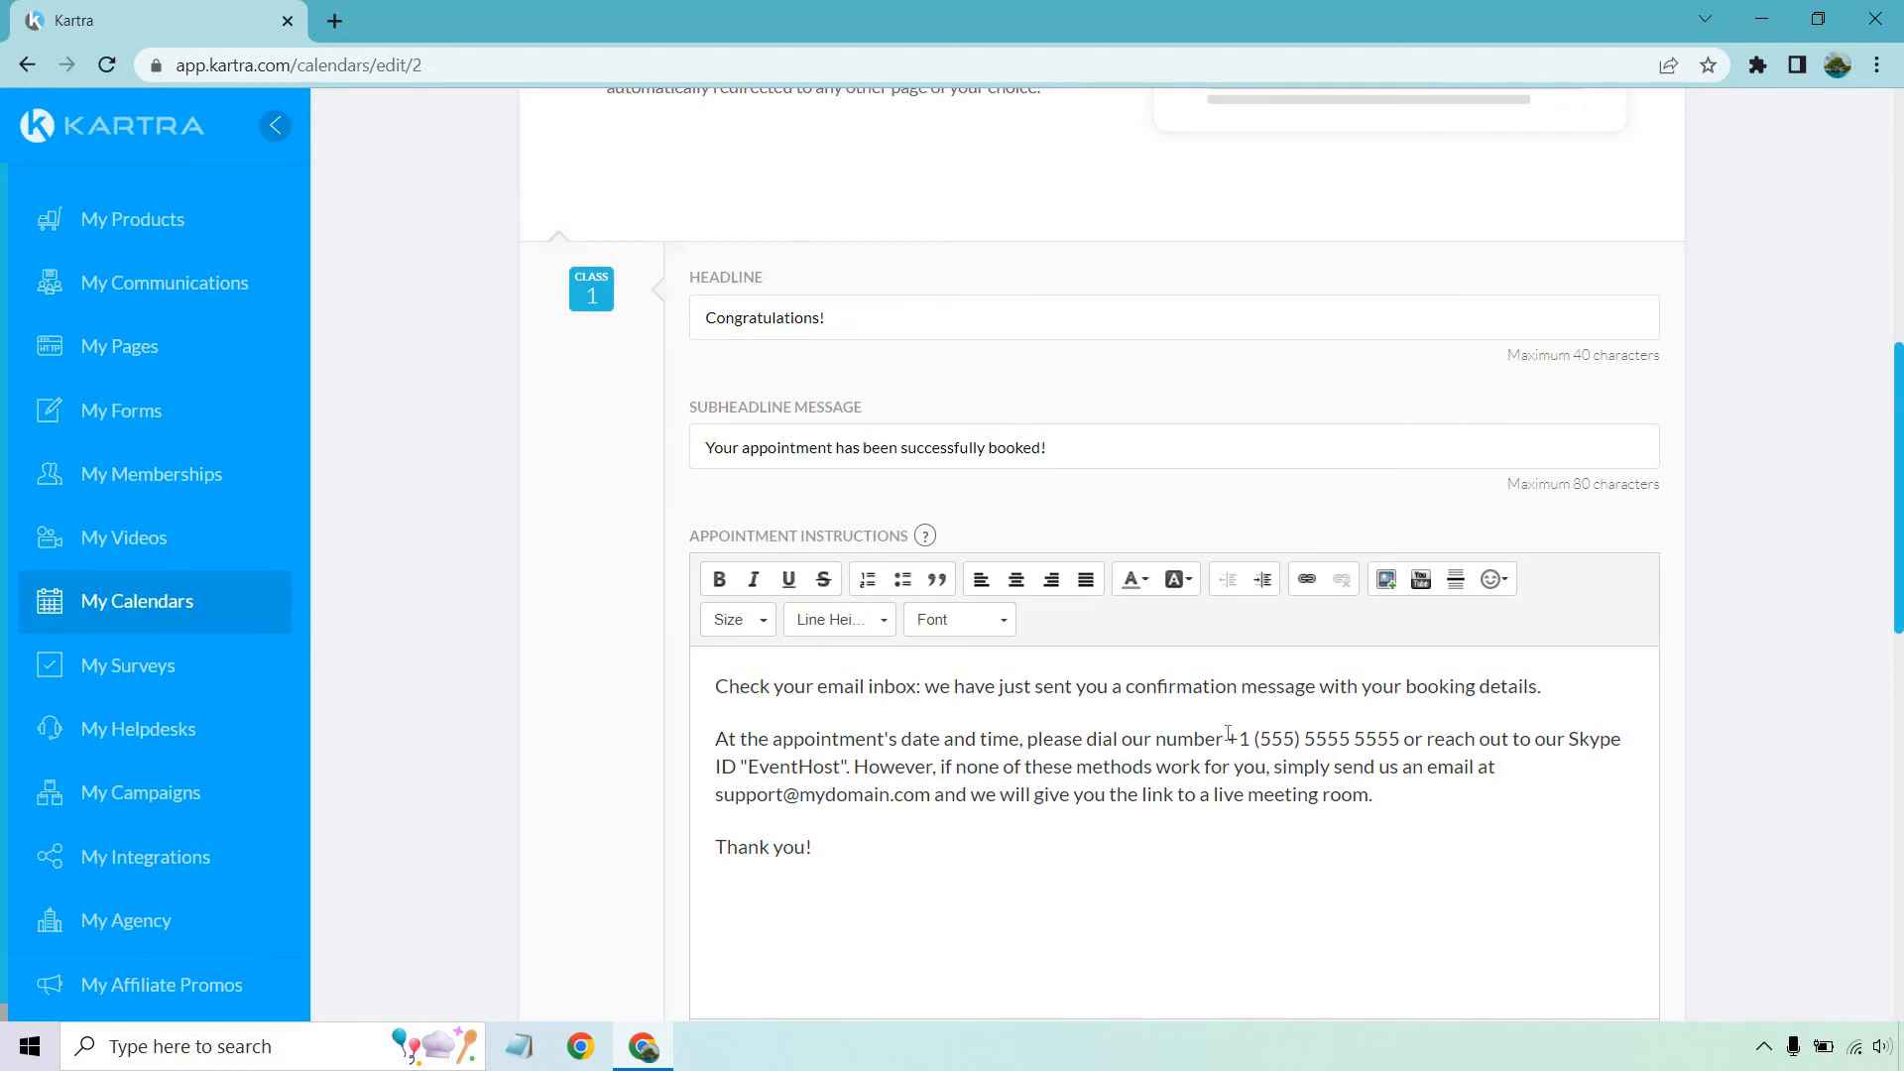
{"action": "scroll", "coordinate": [1811, 542], "scroll_direction": "down", "scroll_amount": 4}
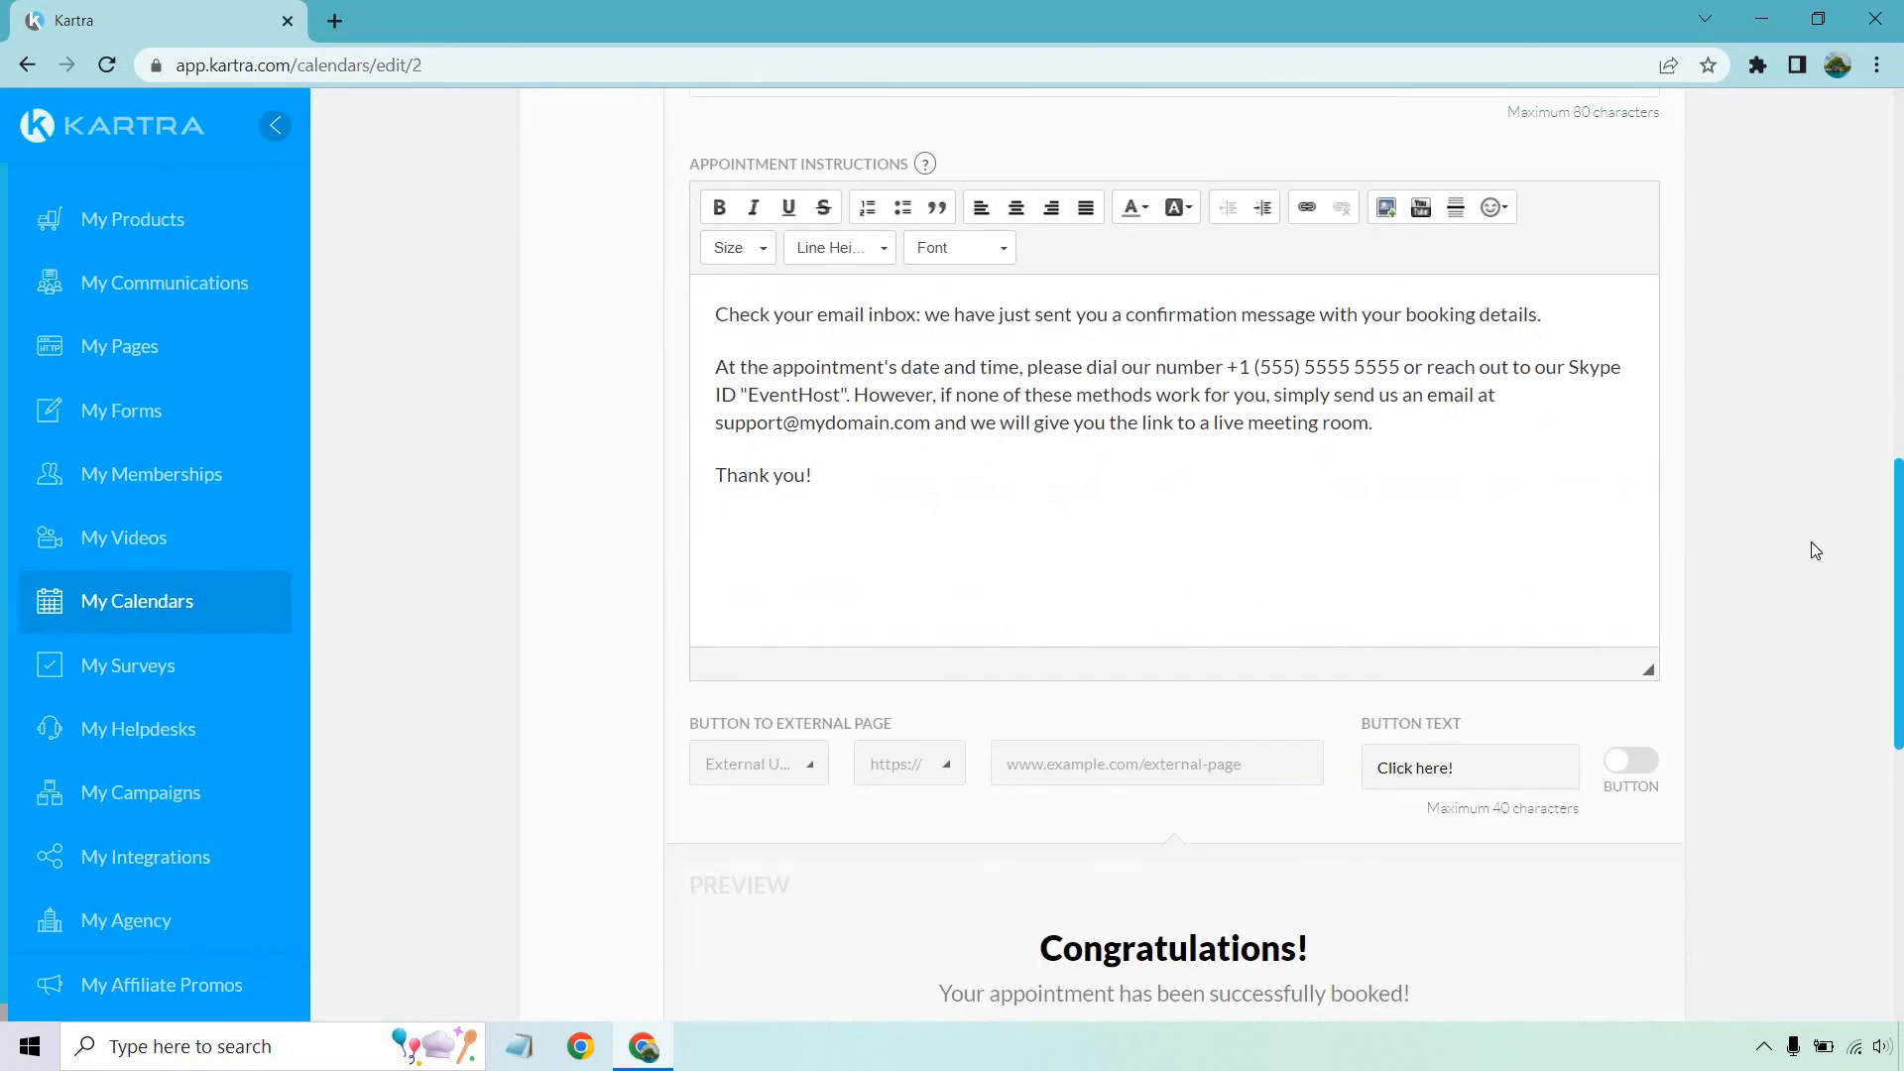
{"action": "scroll", "coordinate": [1813, 549], "scroll_direction": "down", "scroll_amount": 1}
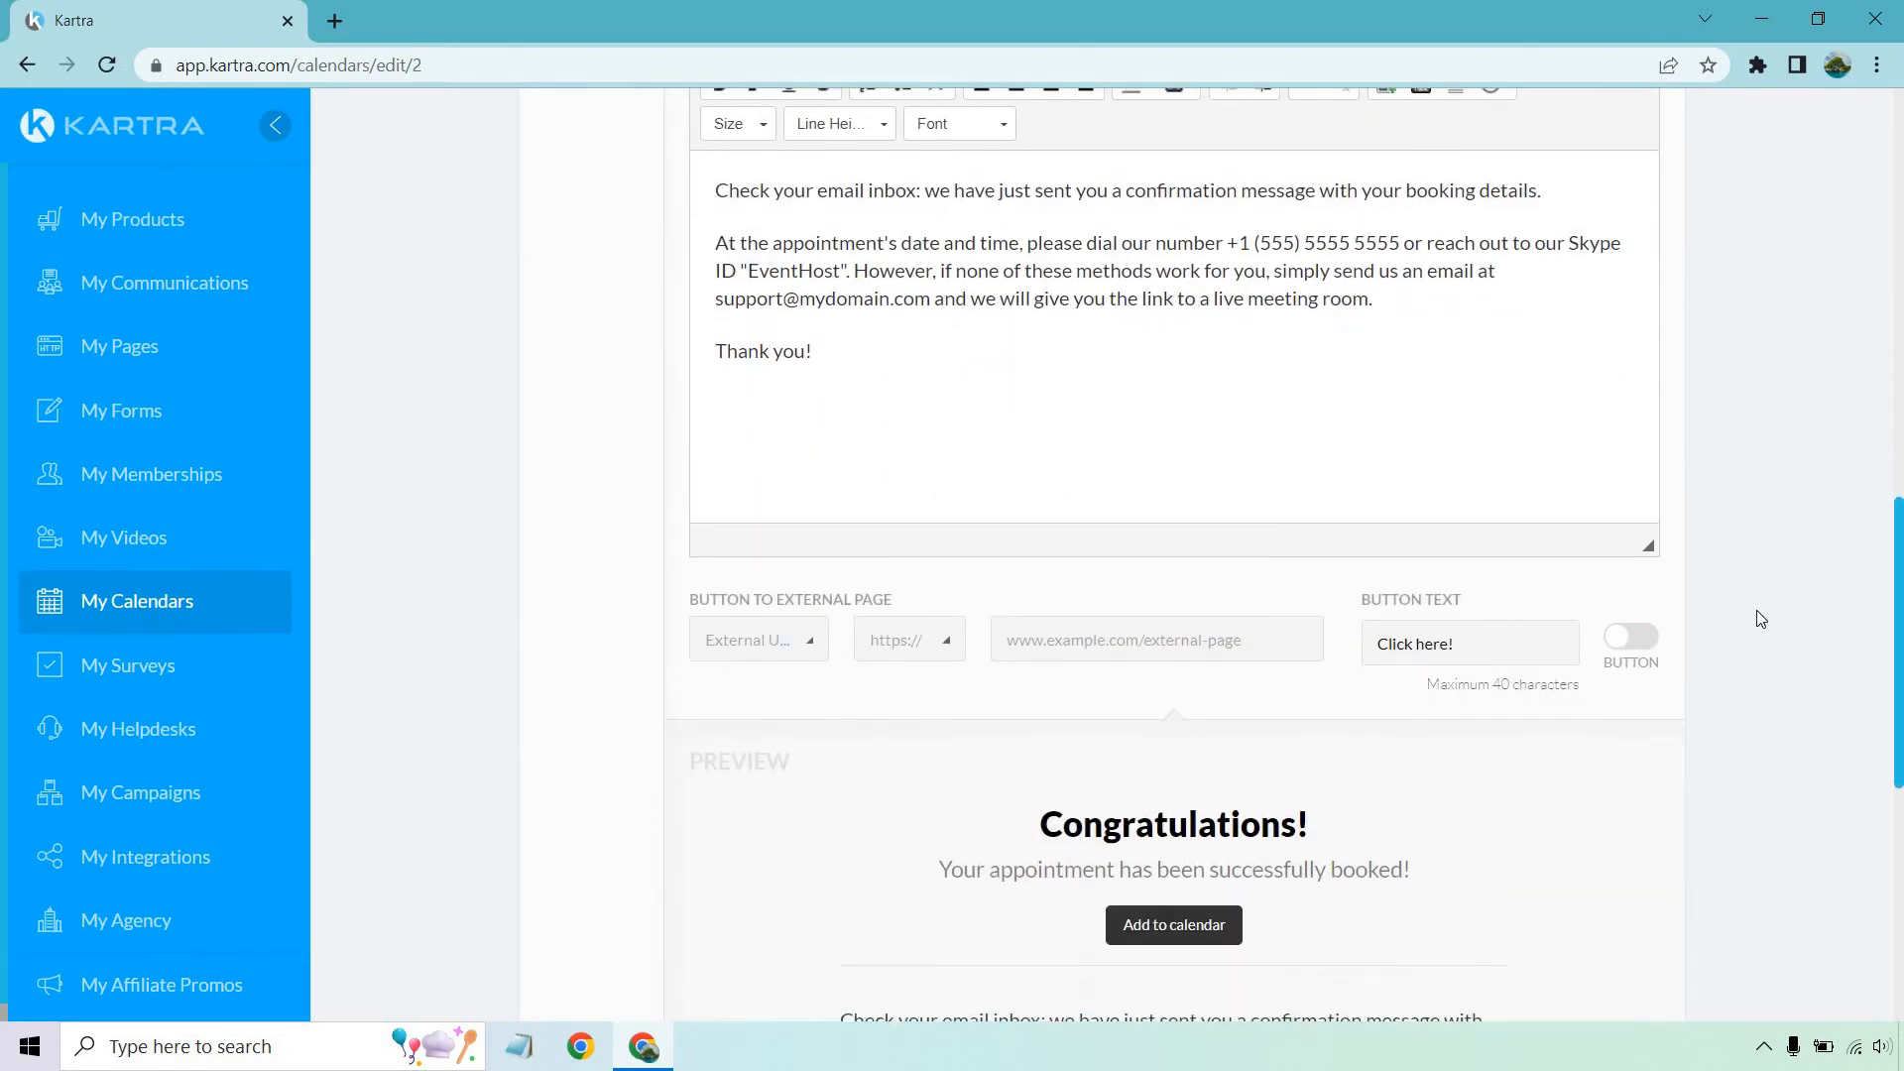
{"action": "scroll", "coordinate": [1246, 660], "scroll_direction": "down", "scroll_amount": 2}
{"action": "scroll", "coordinate": [1632, 625], "scroll_direction": "down", "scroll_amount": 3}
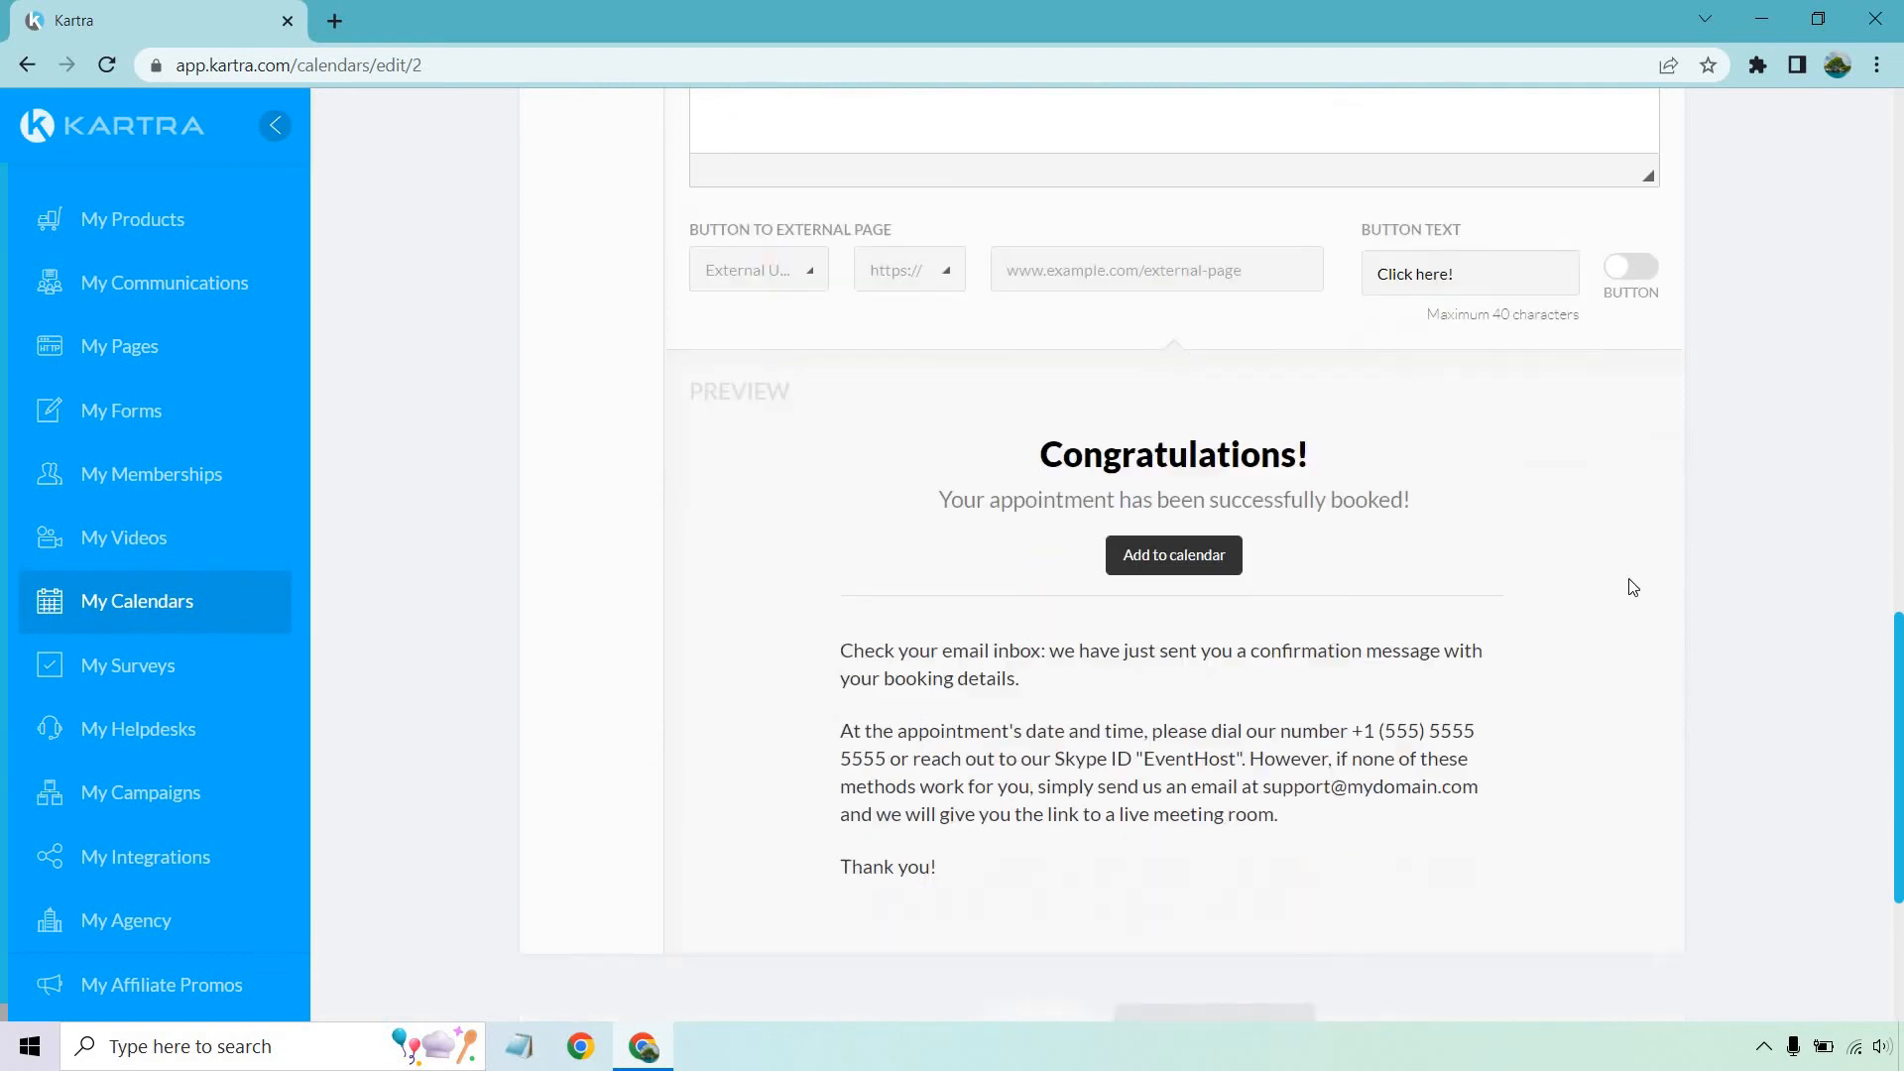
{"action": "scroll", "coordinate": [1604, 586], "scroll_direction": "up", "scroll_amount": 10}
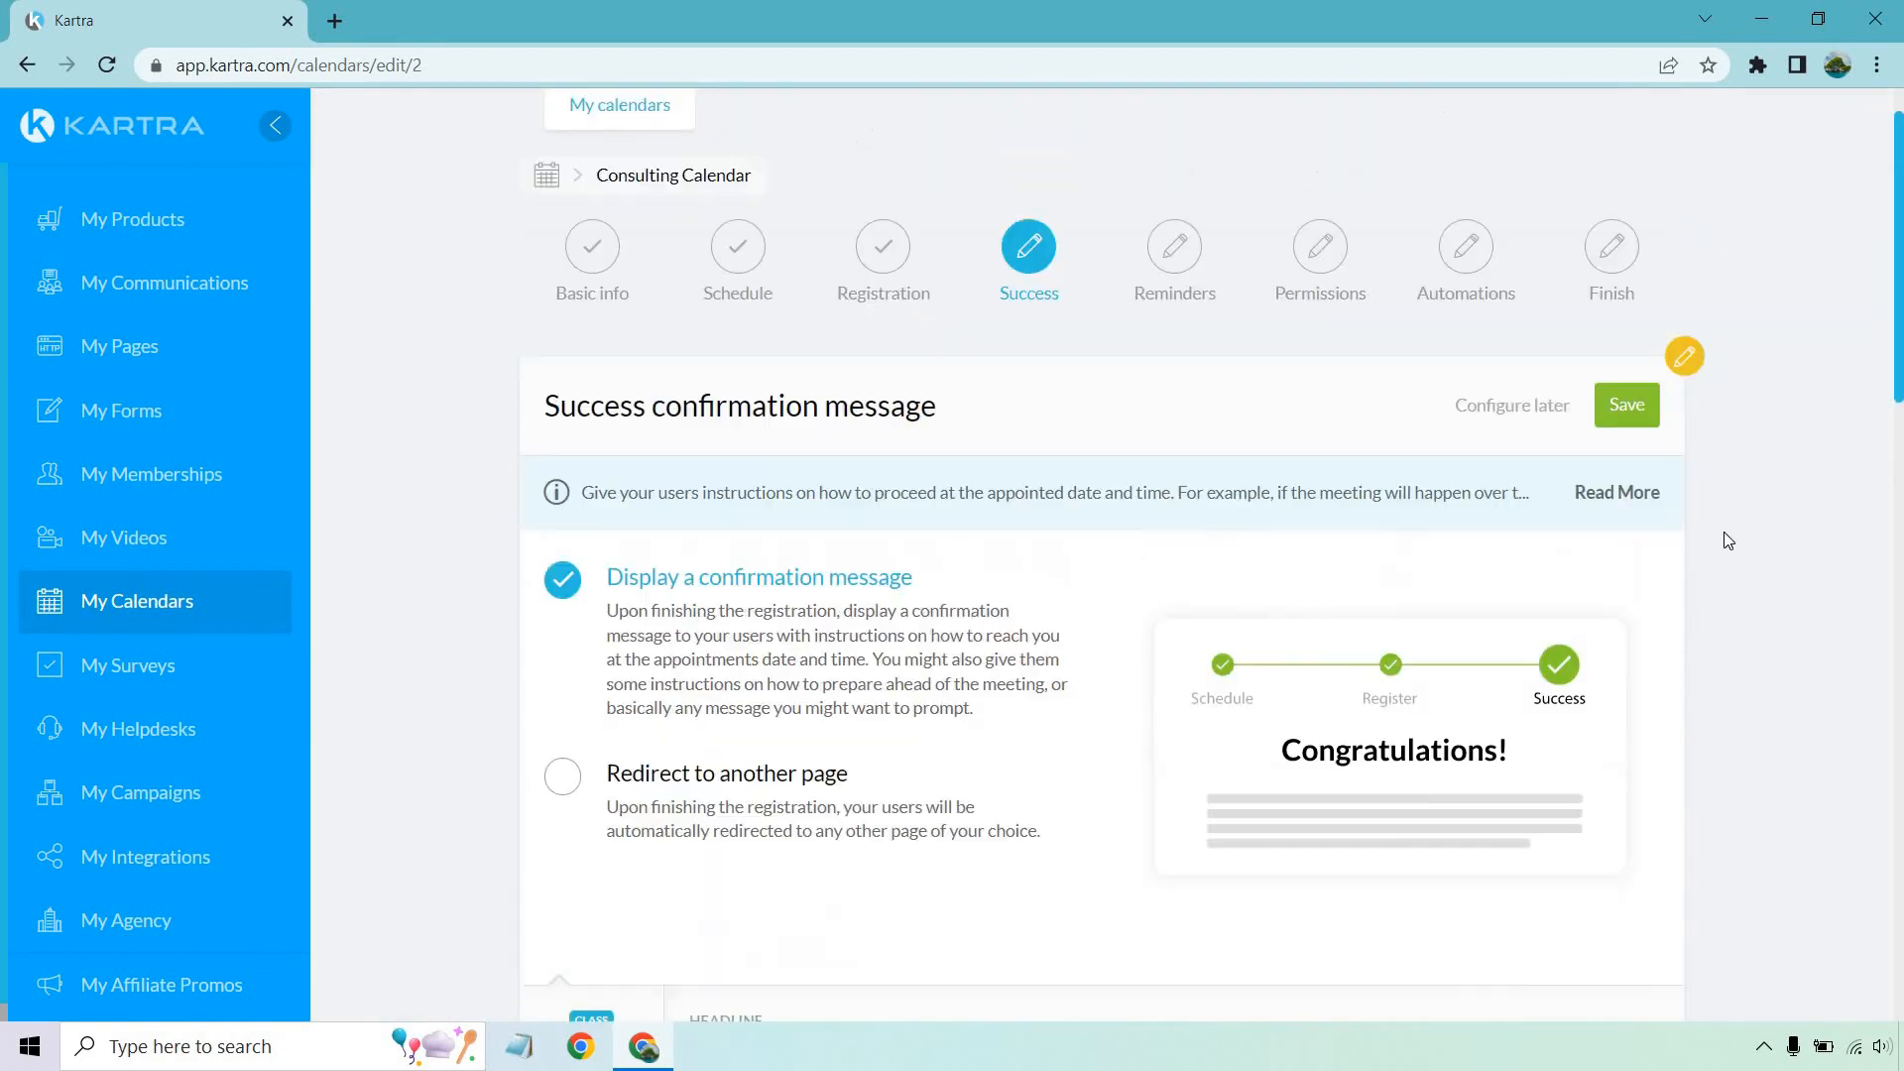
{"action": "left_click", "coordinate": [1640, 421]}
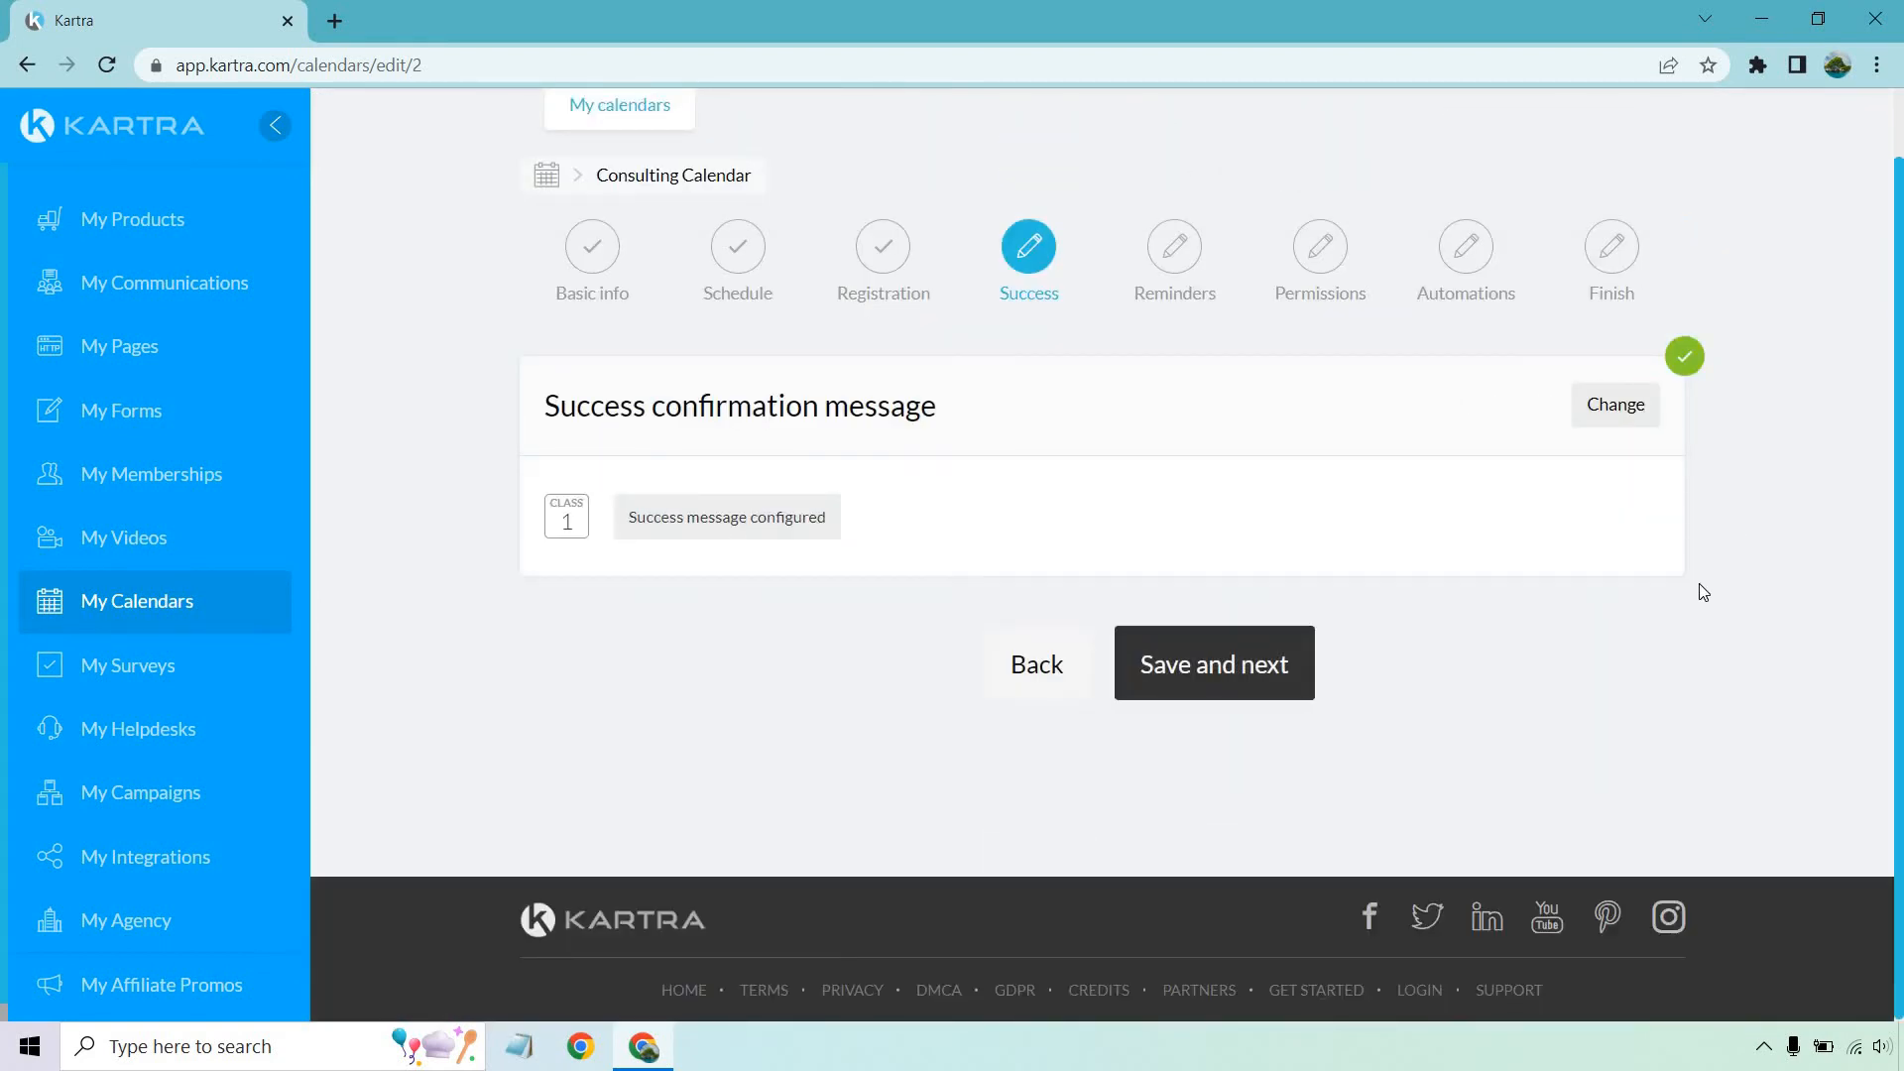
{"action": "left_click", "coordinate": [1208, 685]}
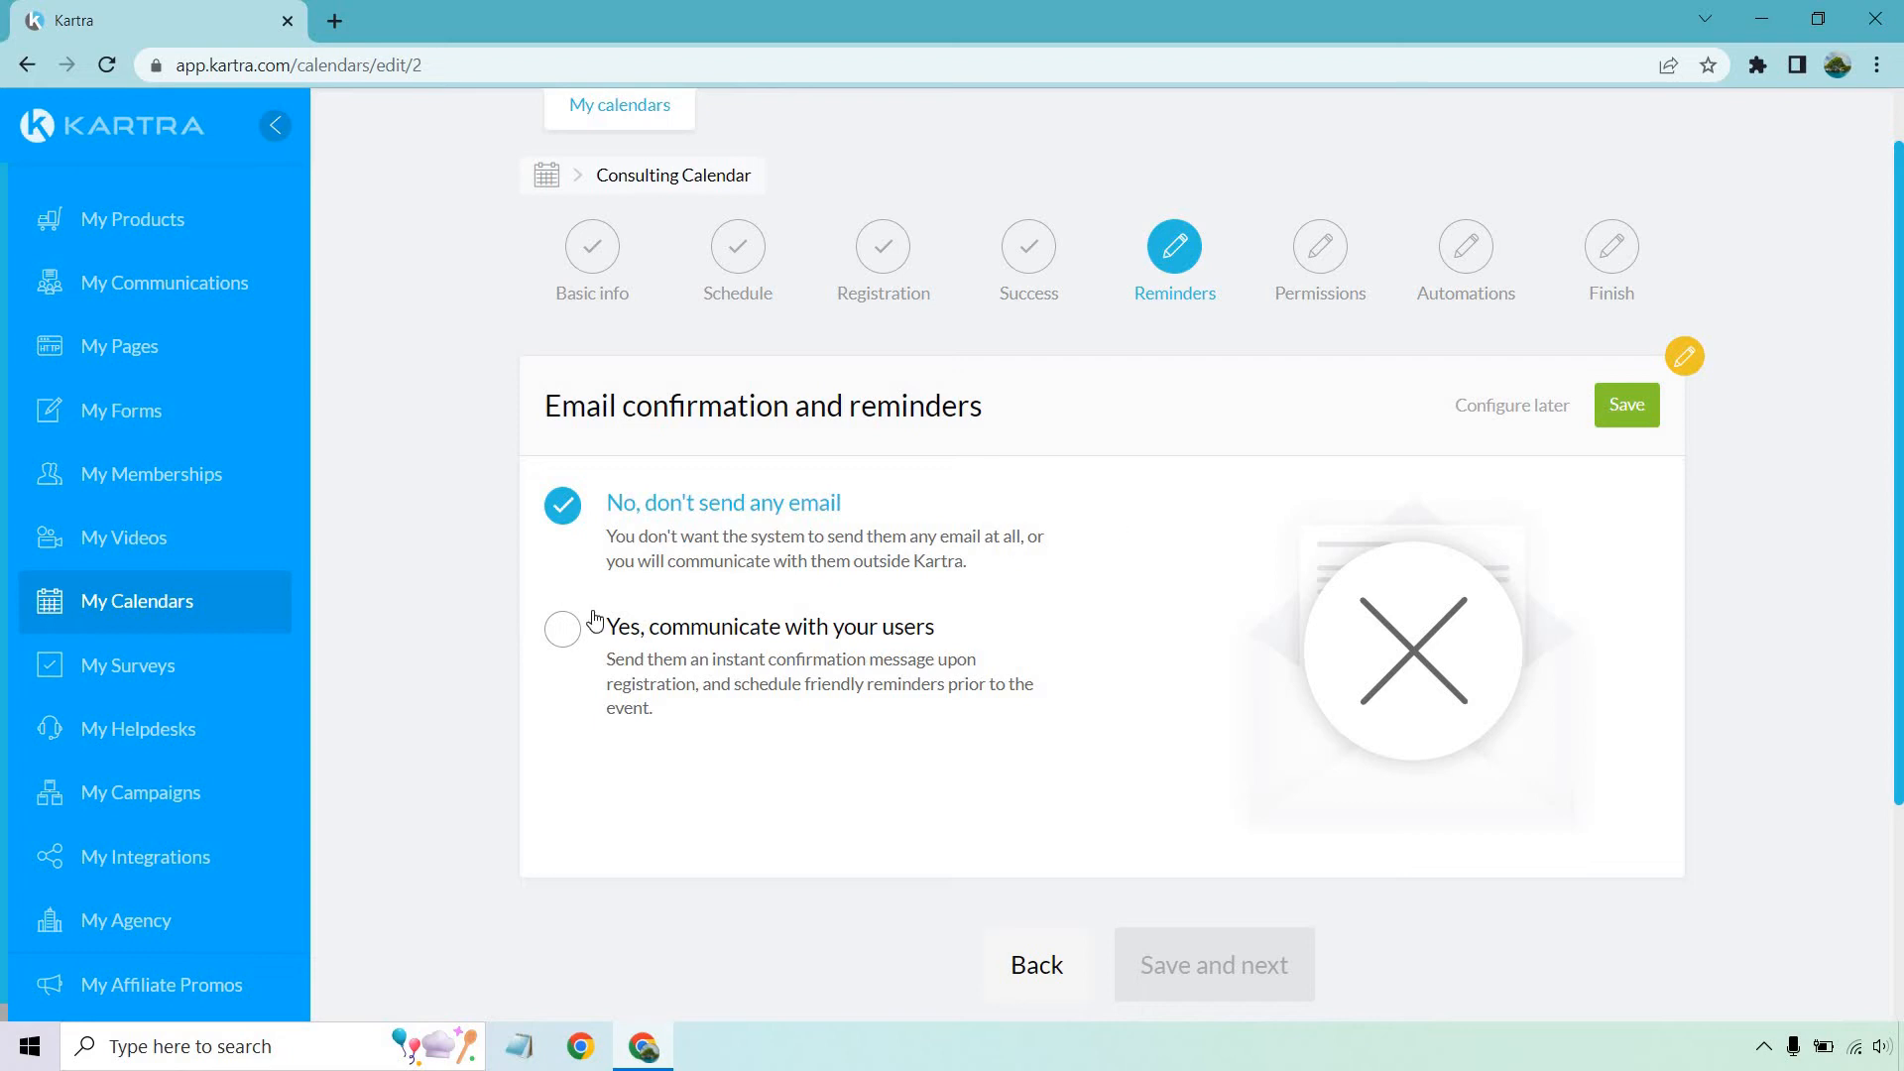
Step: Enable email communication with users through the KartraMail gateway and save the sender settings
{"action": "left_click", "coordinate": [759, 627]}
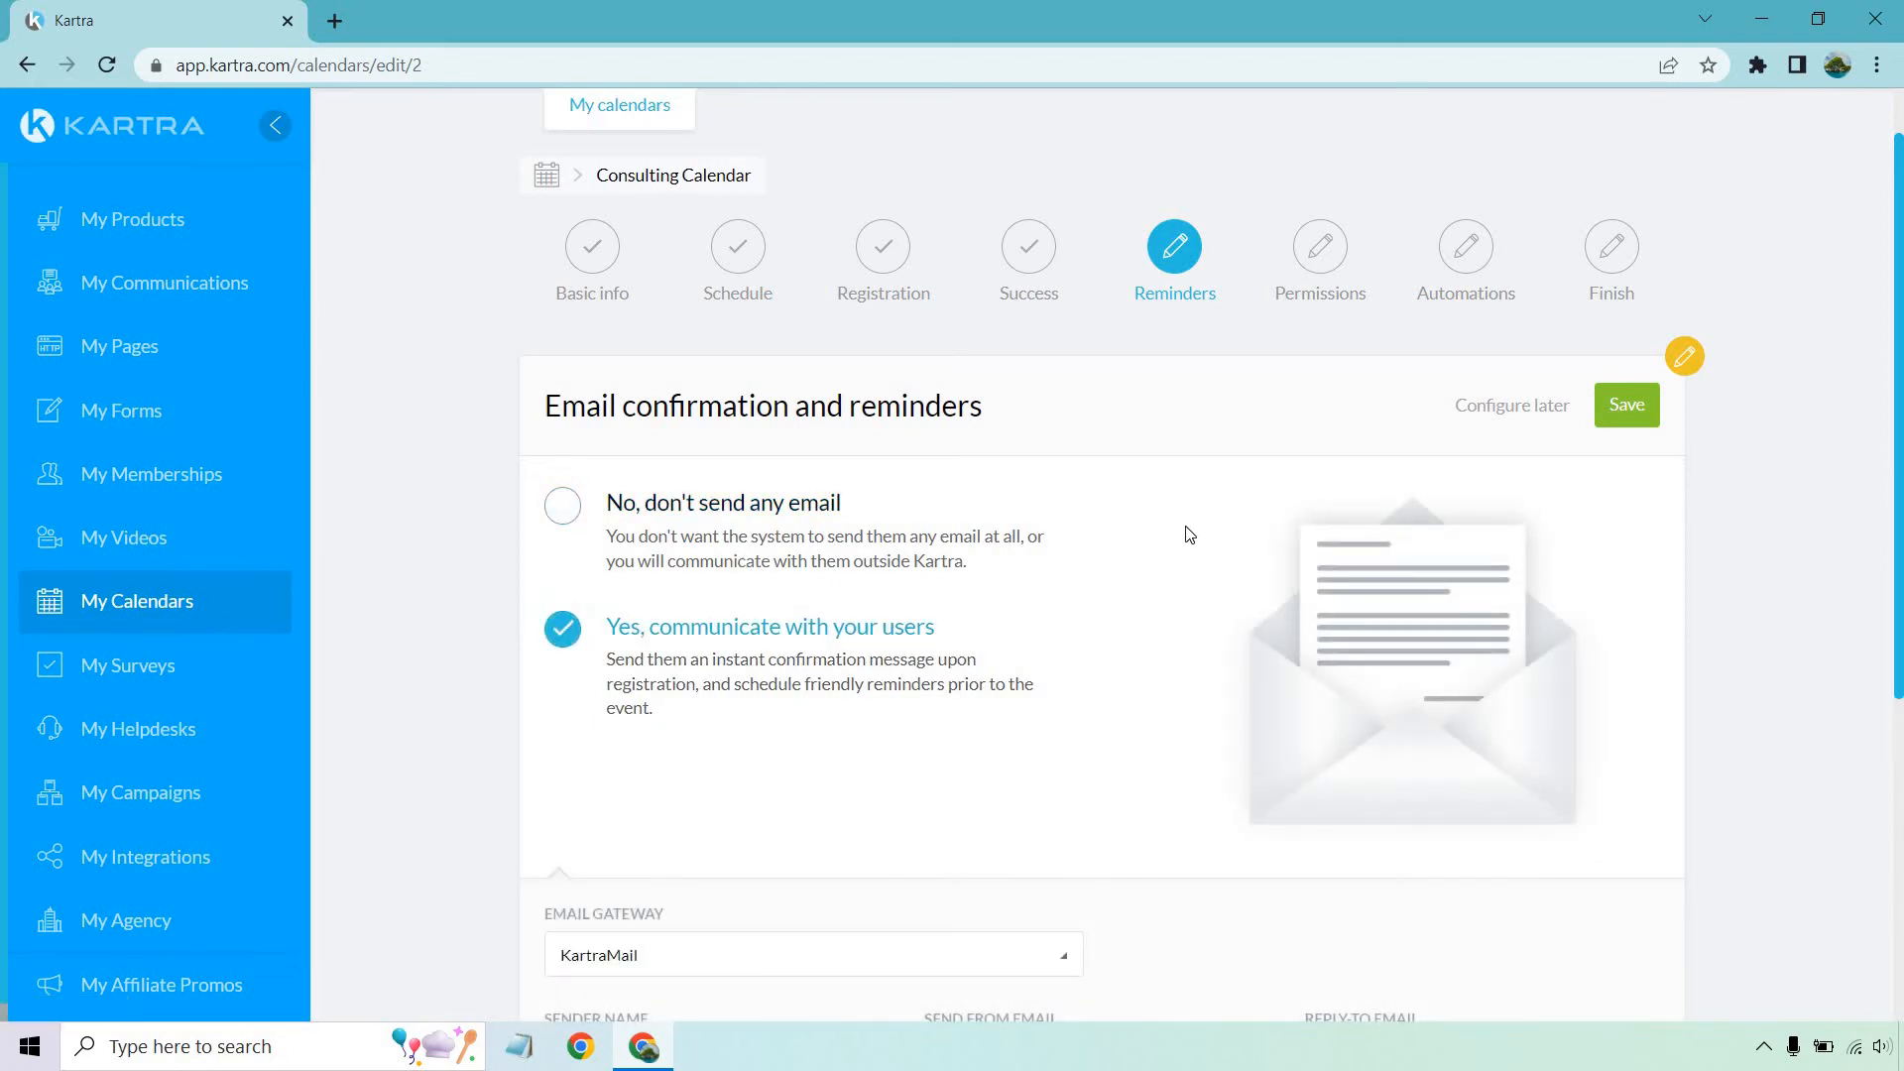
{"action": "scroll", "coordinate": [1190, 388], "scroll_direction": "down", "scroll_amount": 4}
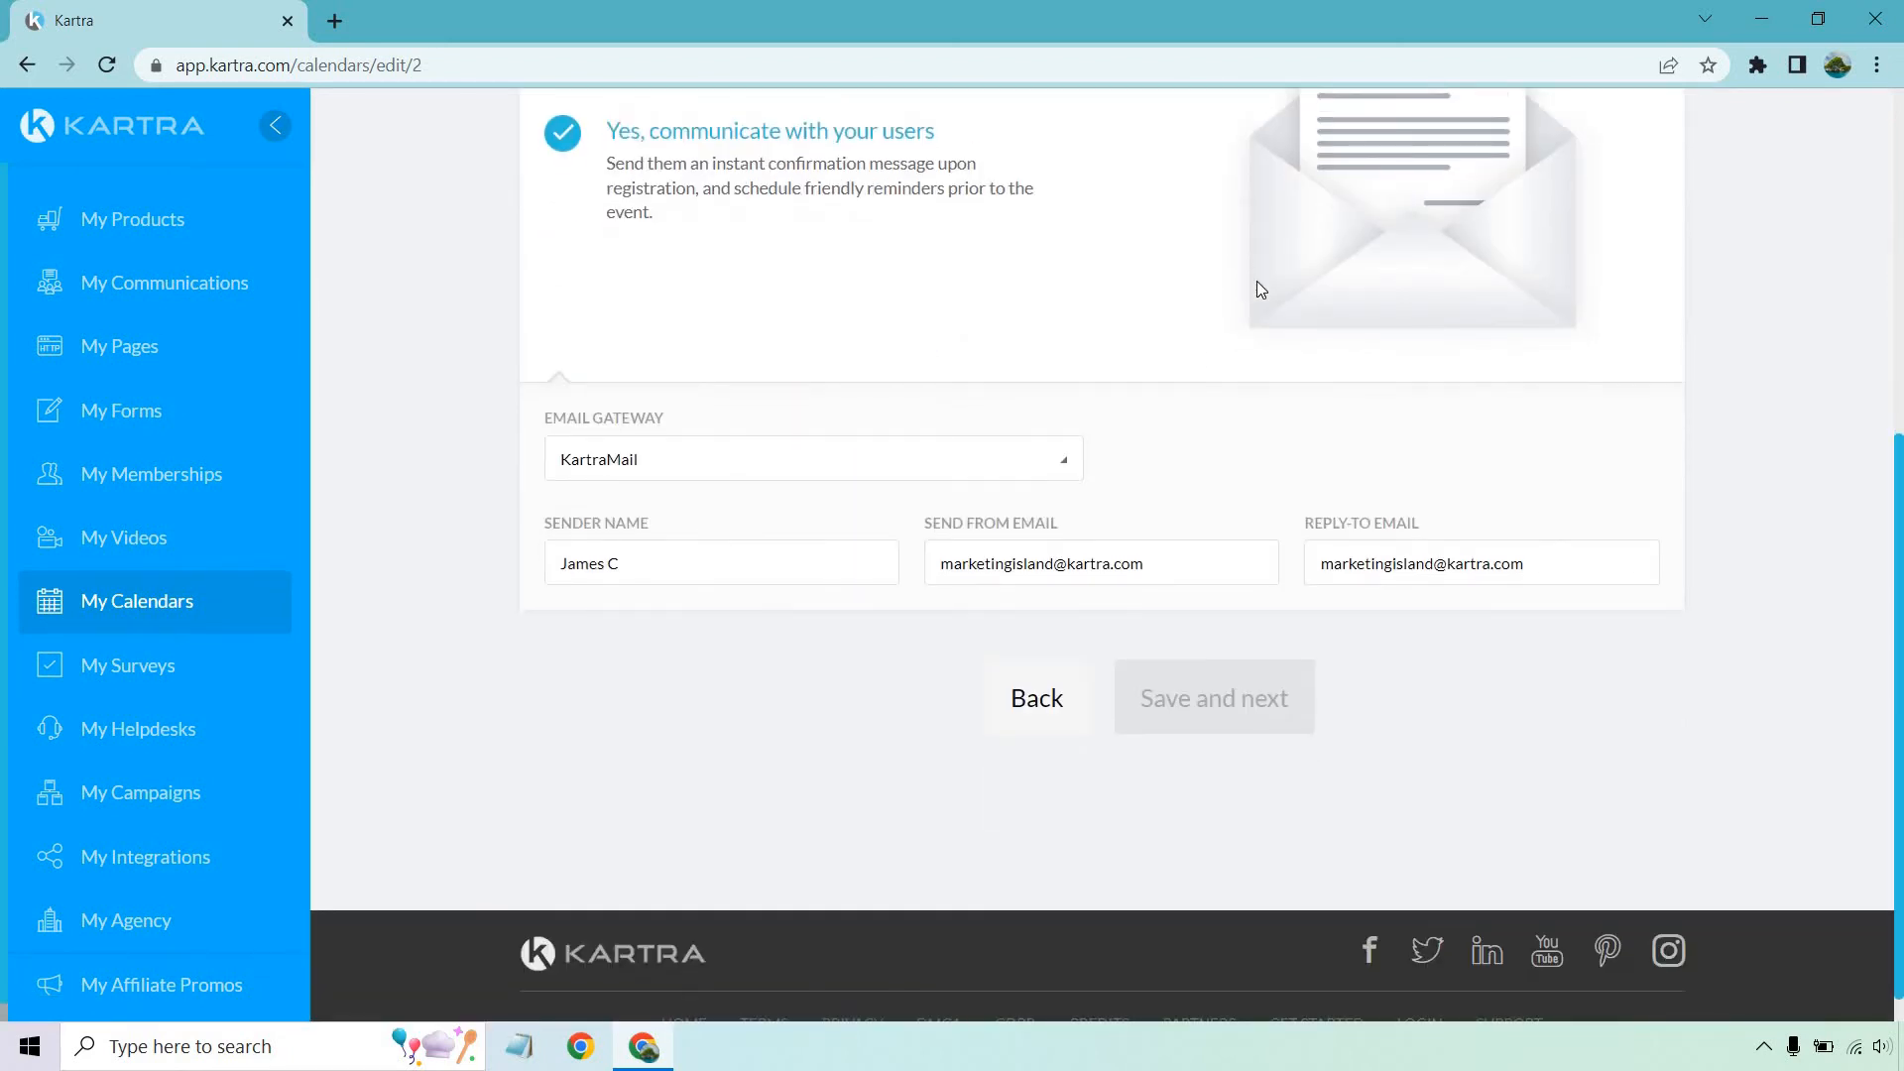
{"action": "scroll", "coordinate": [1255, 329], "scroll_direction": "up", "scroll_amount": 3}
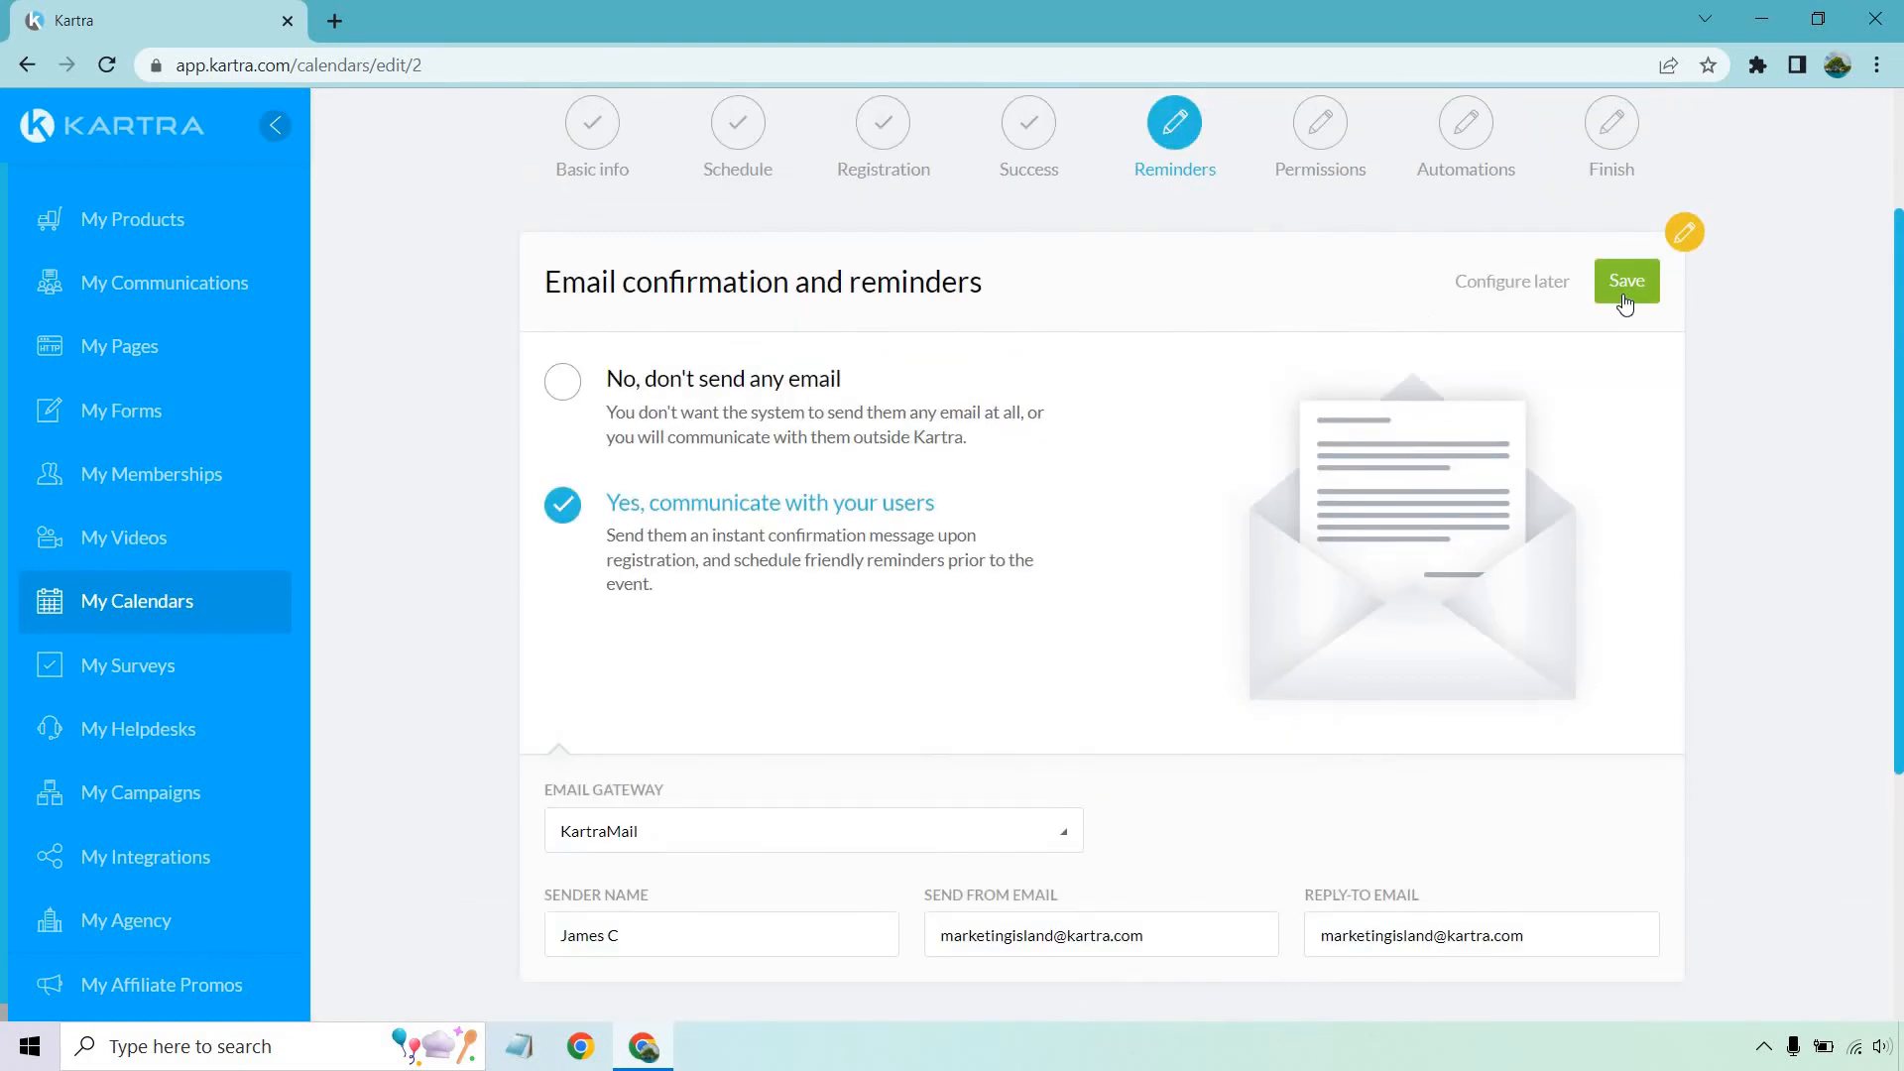
{"action": "left_click", "coordinate": [1627, 283]}
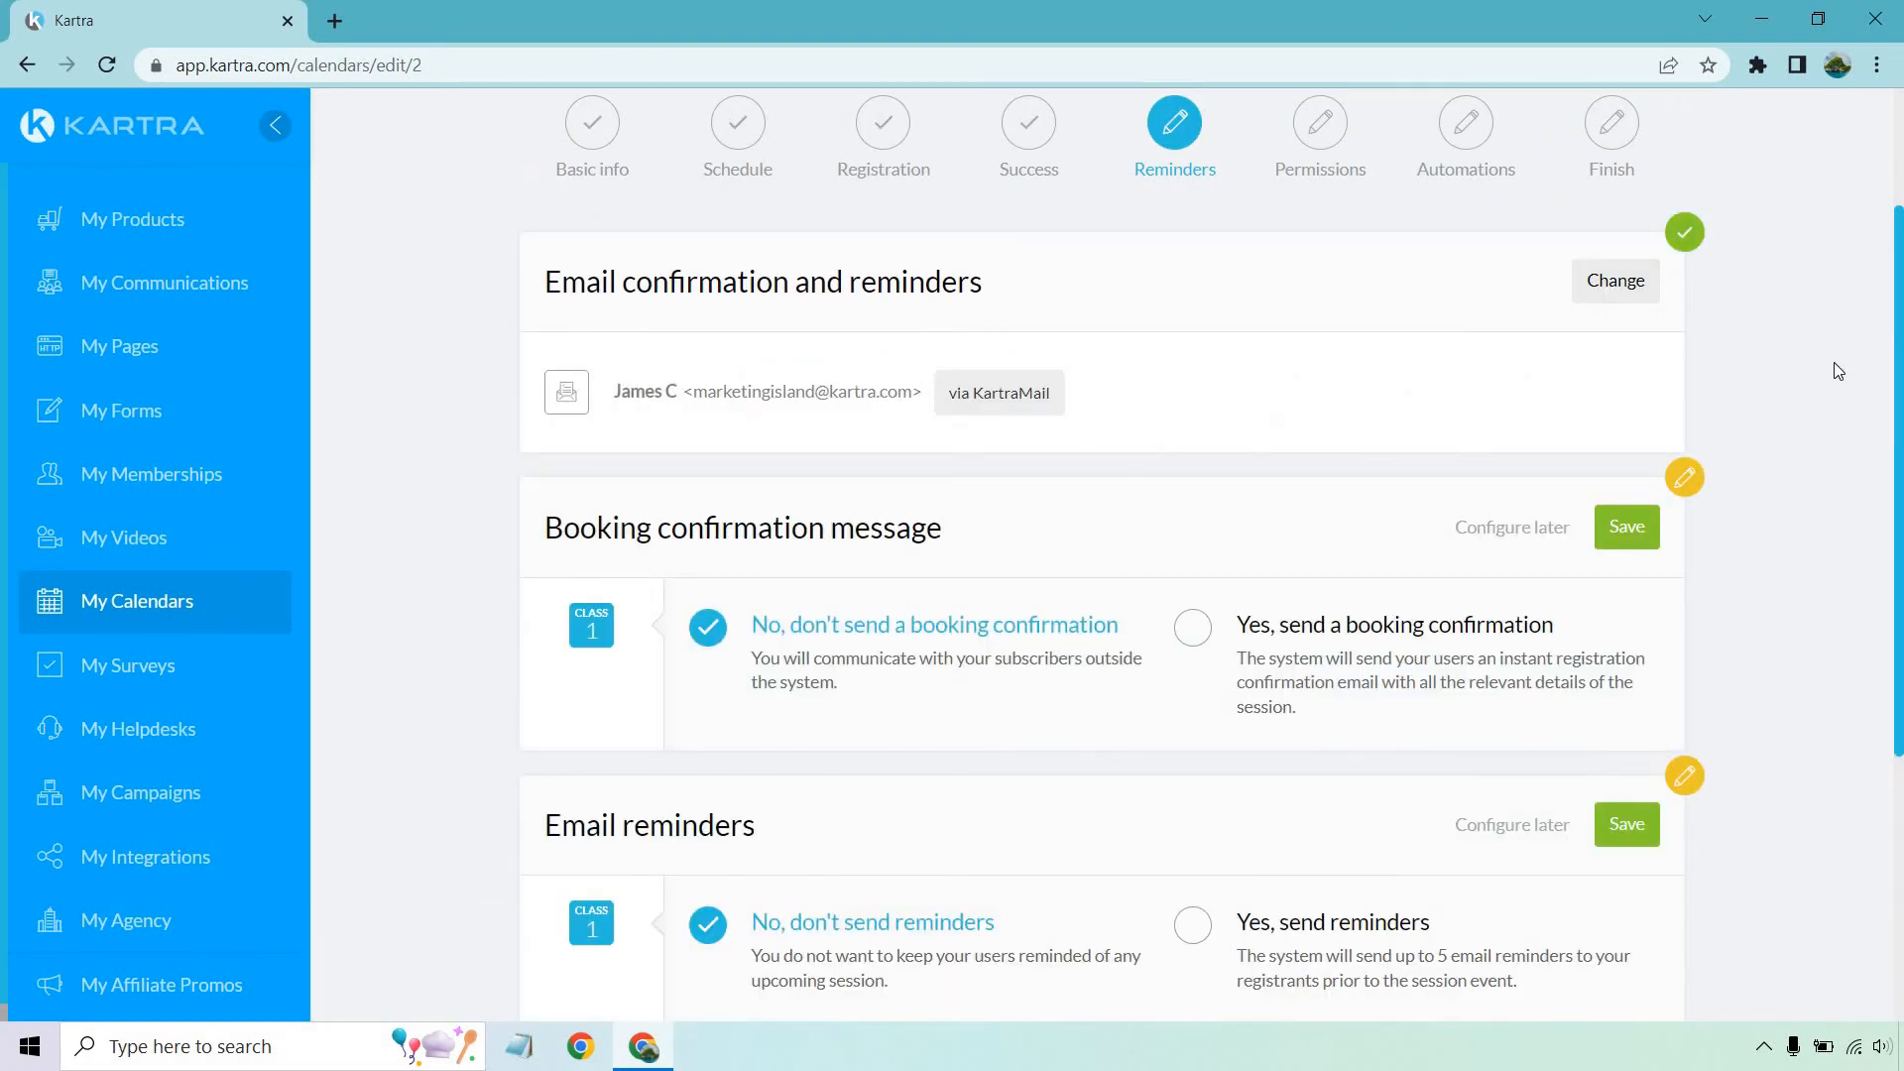
Step: Enable the booking confirmation email for class 1, check its default content, and save the confirmation setting
{"action": "scroll", "coordinate": [1835, 371], "scroll_direction": "down", "scroll_amount": 3}
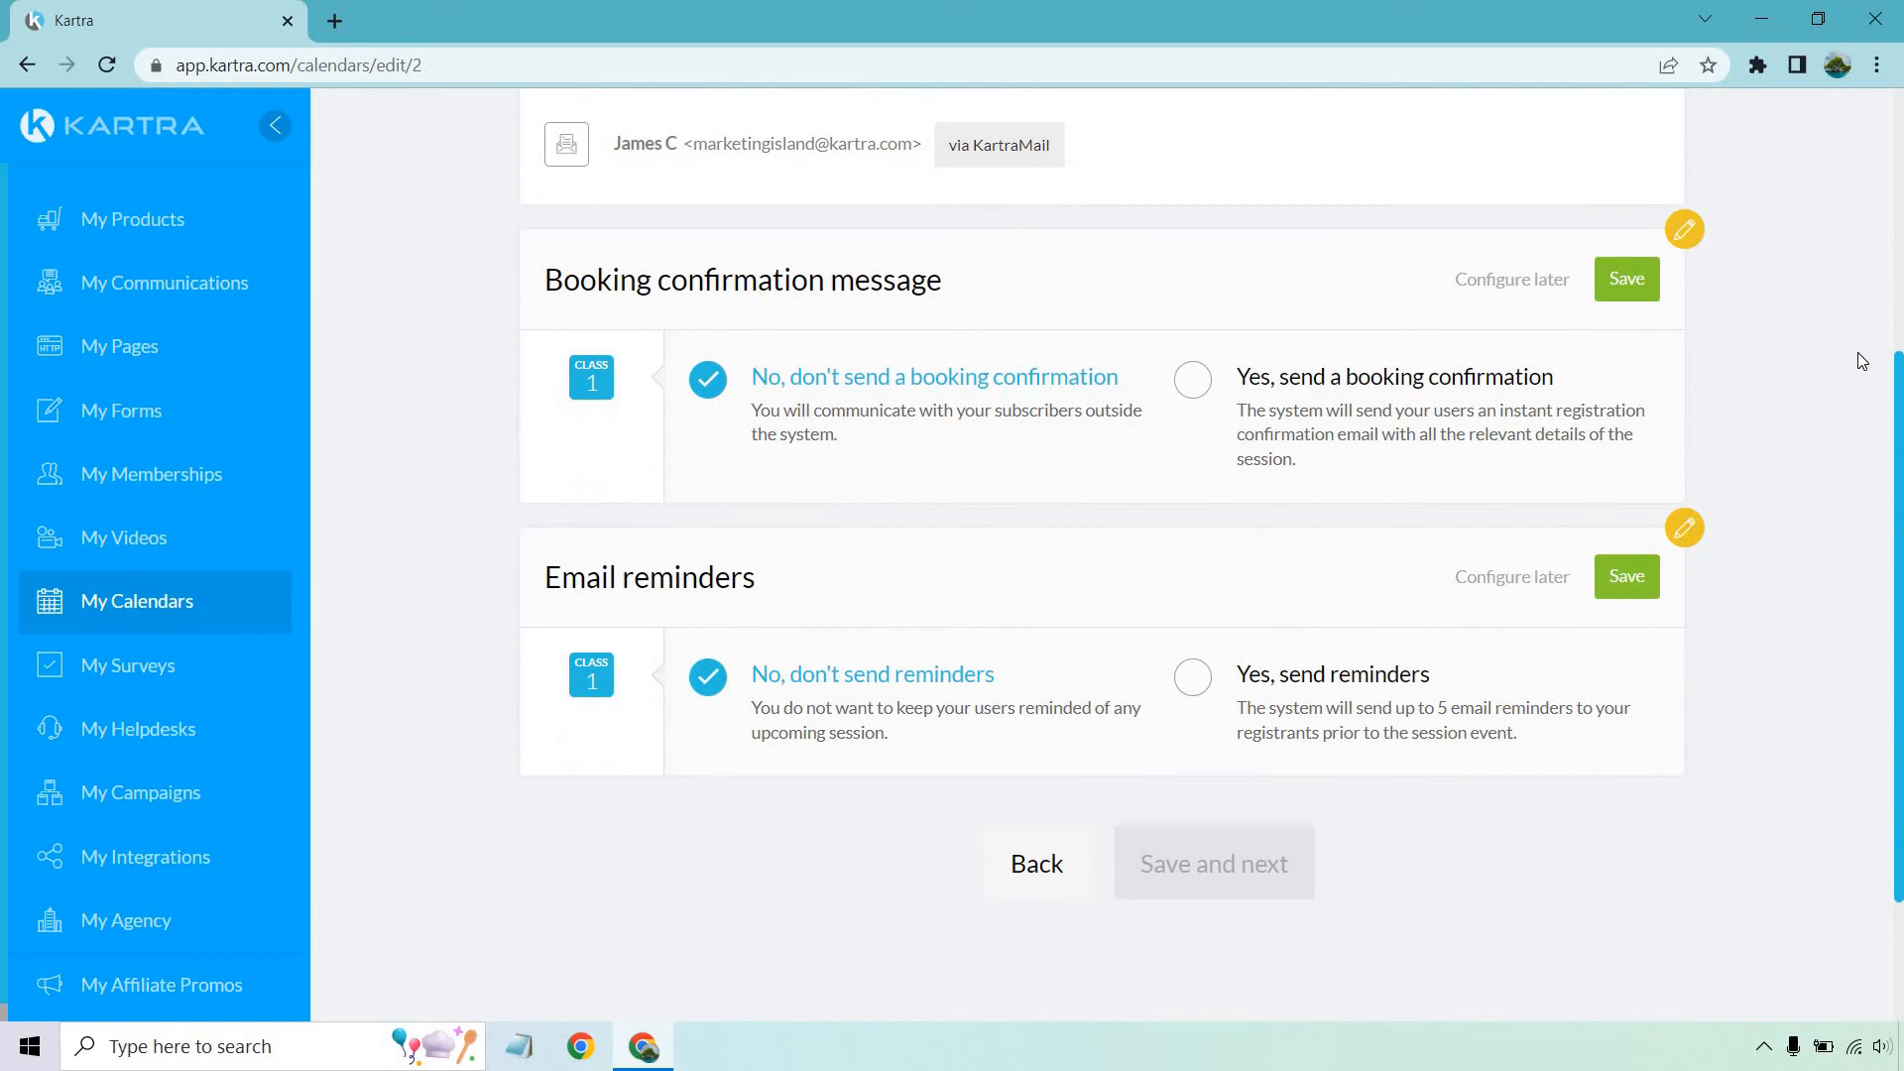
{"action": "left_click", "coordinate": [1196, 384]}
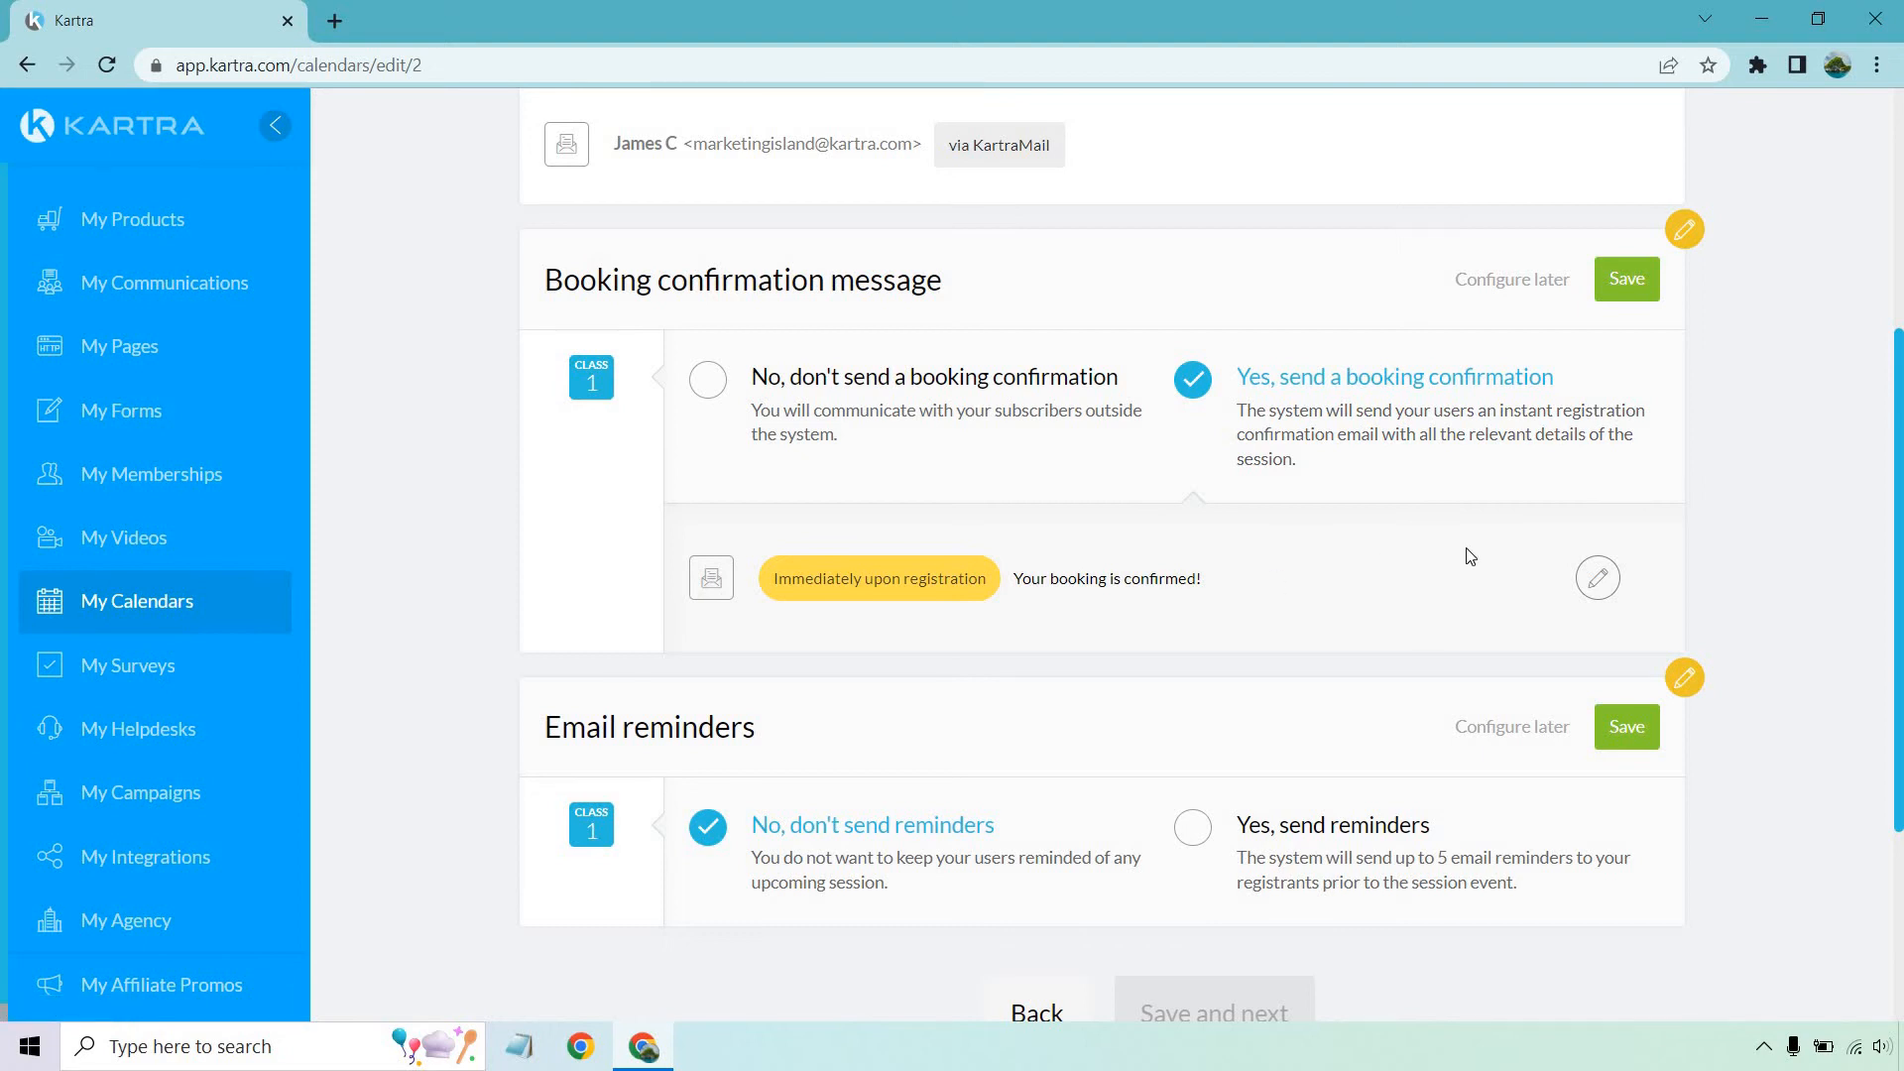
{"action": "left_click", "coordinate": [1597, 577]}
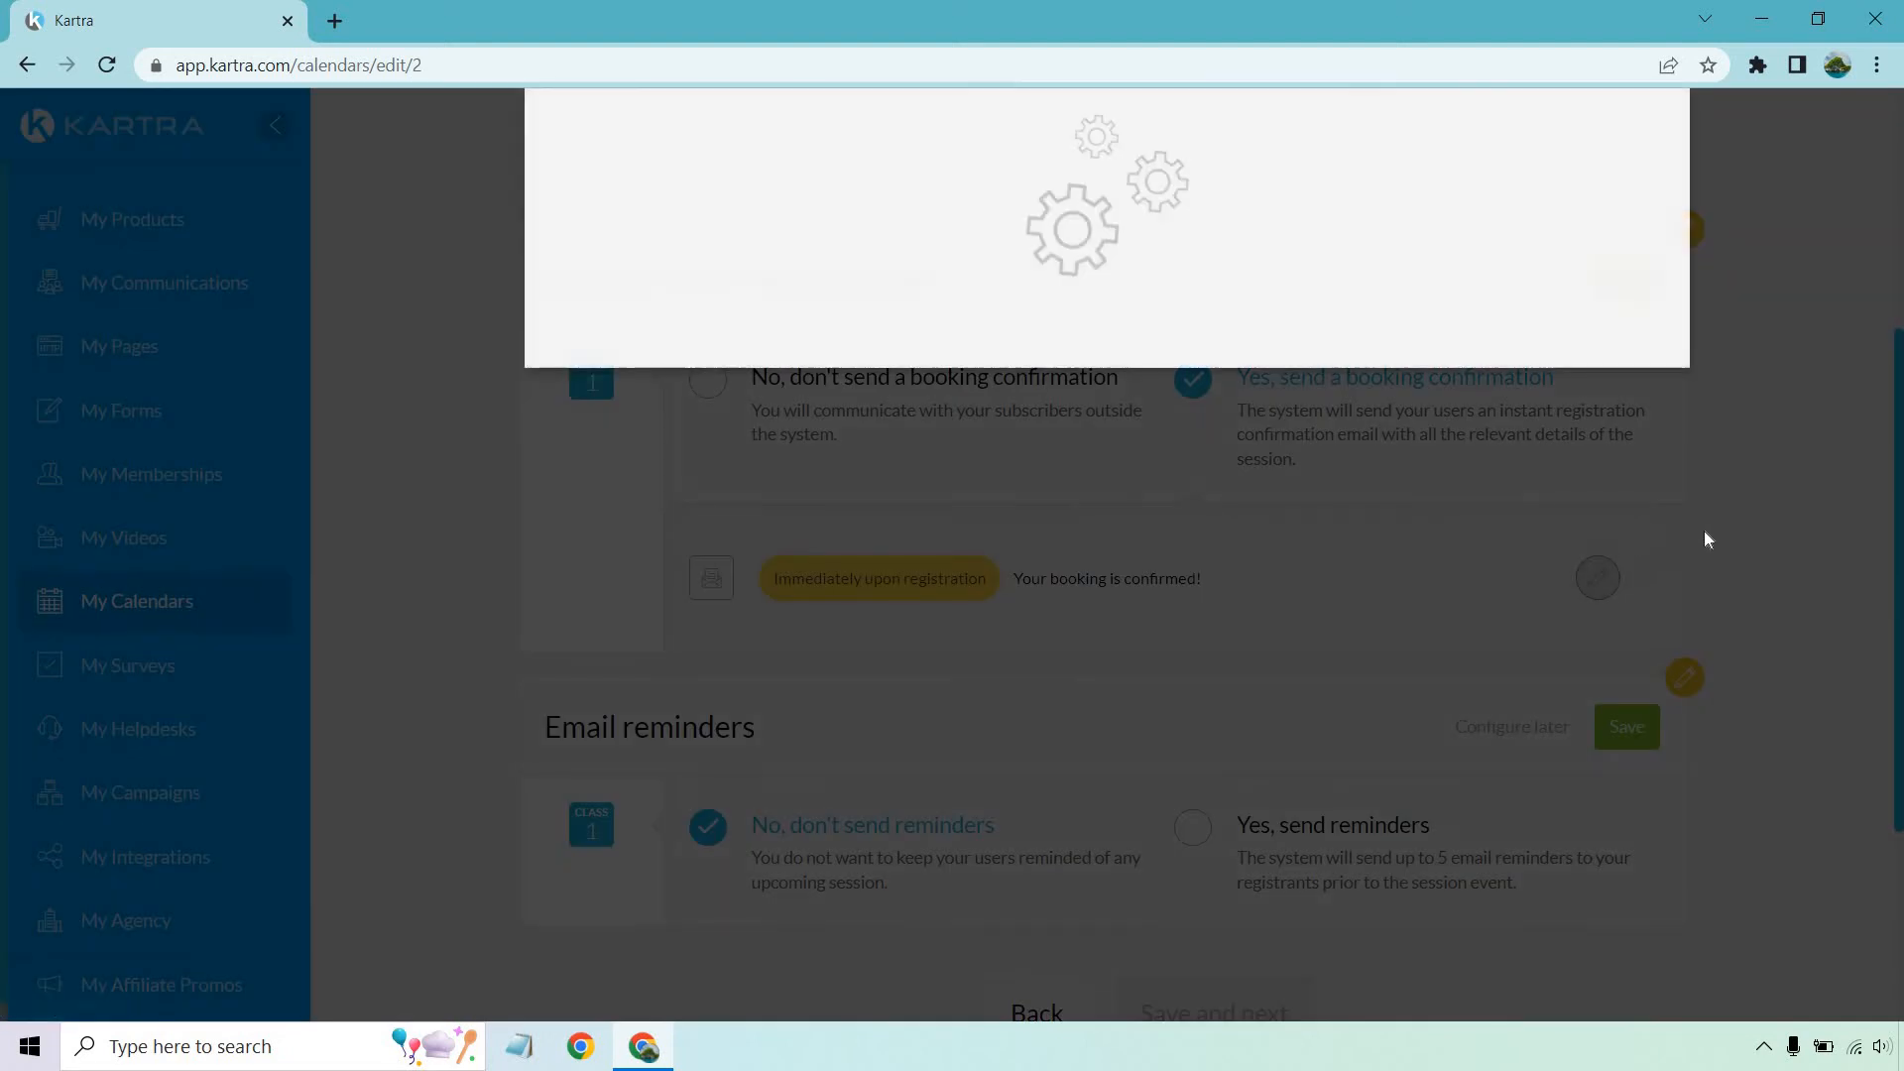
{"action": "scroll", "coordinate": [1780, 506], "scroll_direction": "down", "scroll_amount": 1}
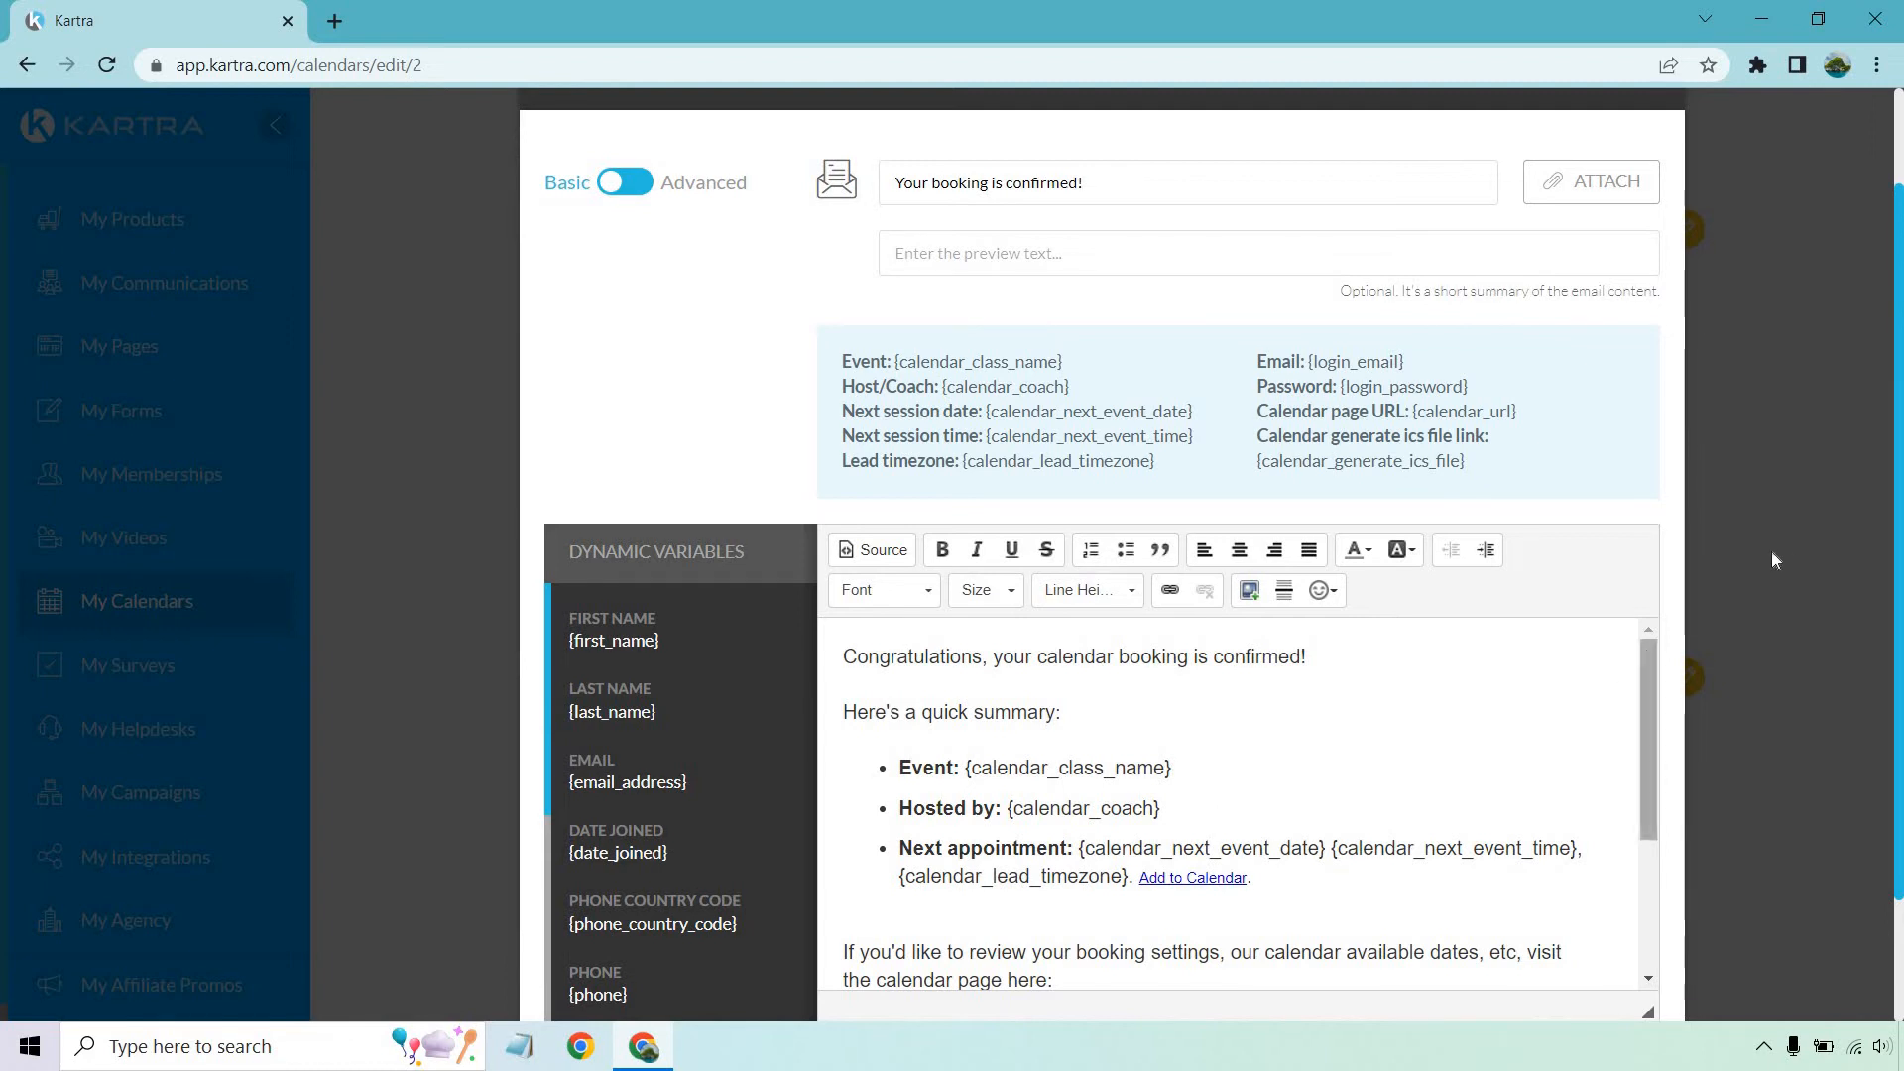
{"action": "scroll", "coordinate": [1785, 551], "scroll_direction": "down", "scroll_amount": 1}
{"action": "scroll", "coordinate": [1438, 616], "scroll_direction": "down", "scroll_amount": 3}
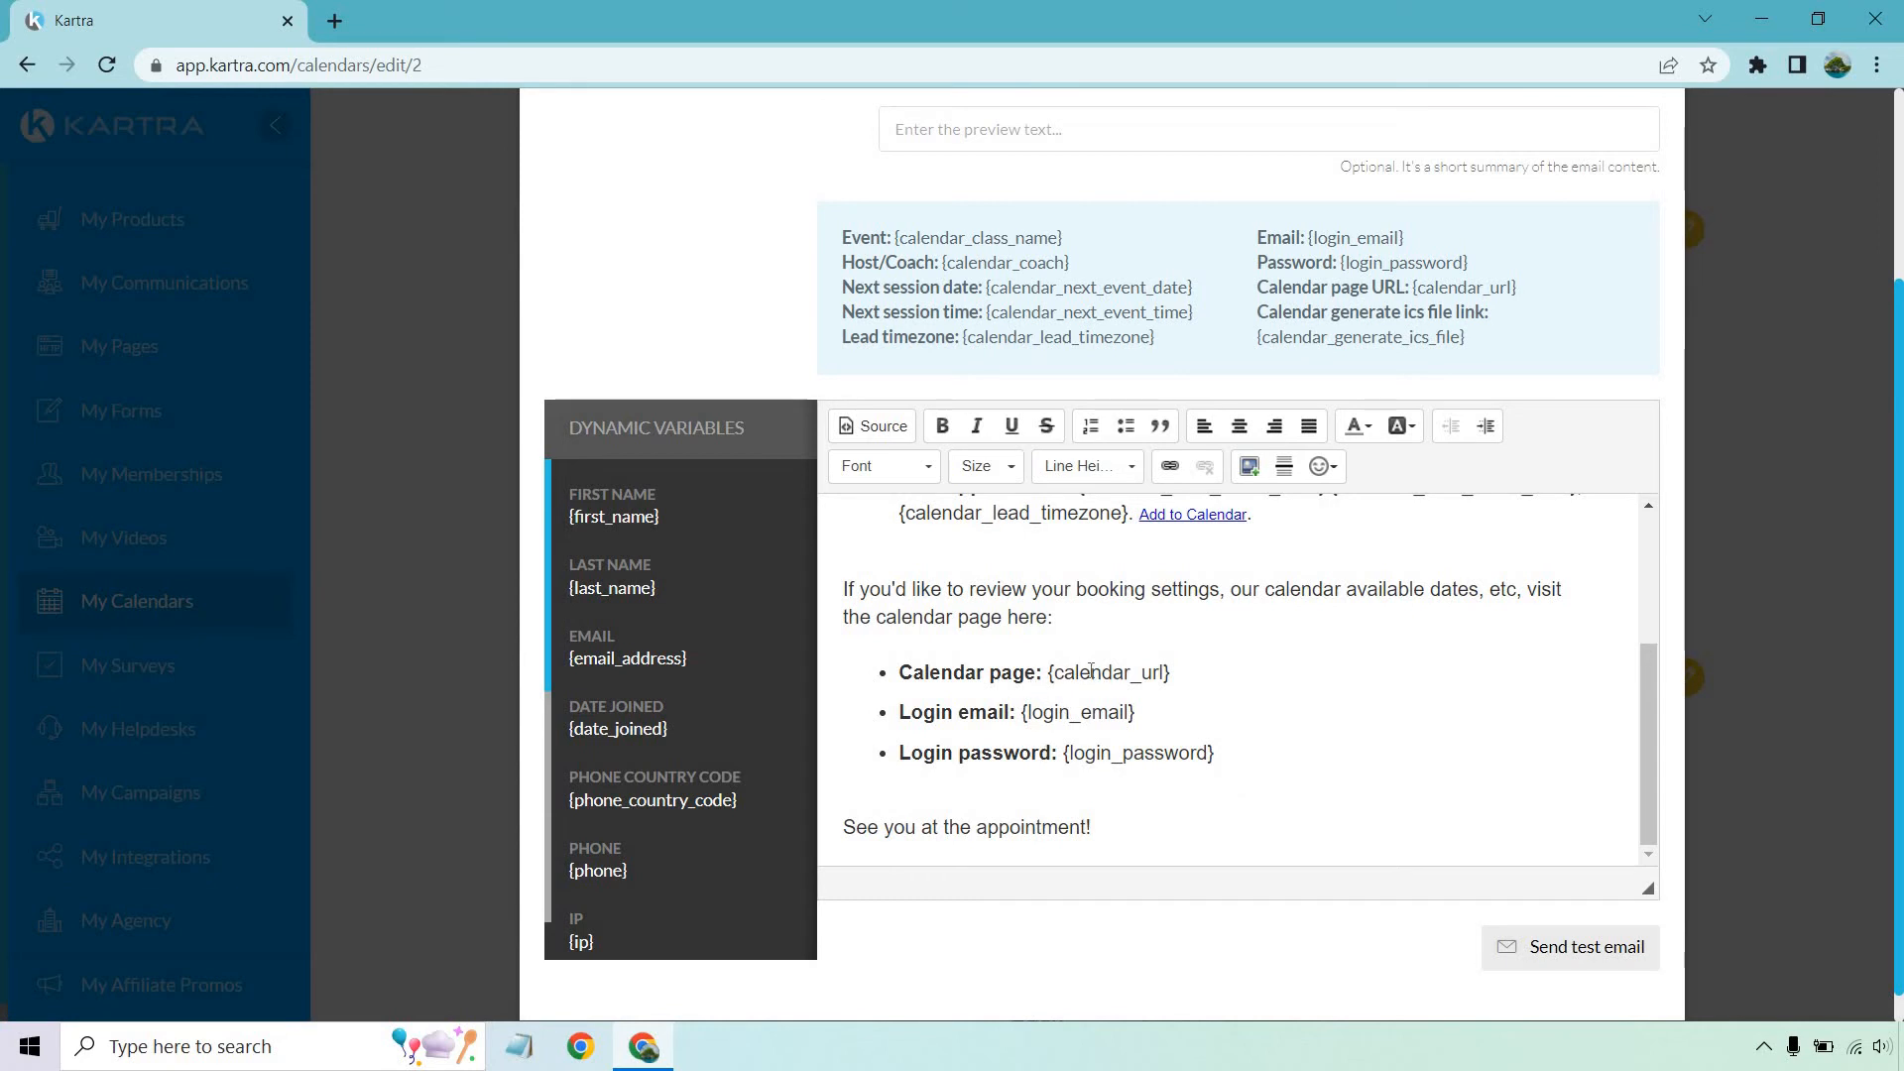
{"action": "scroll", "coordinate": [1371, 716], "scroll_direction": "up", "scroll_amount": 3}
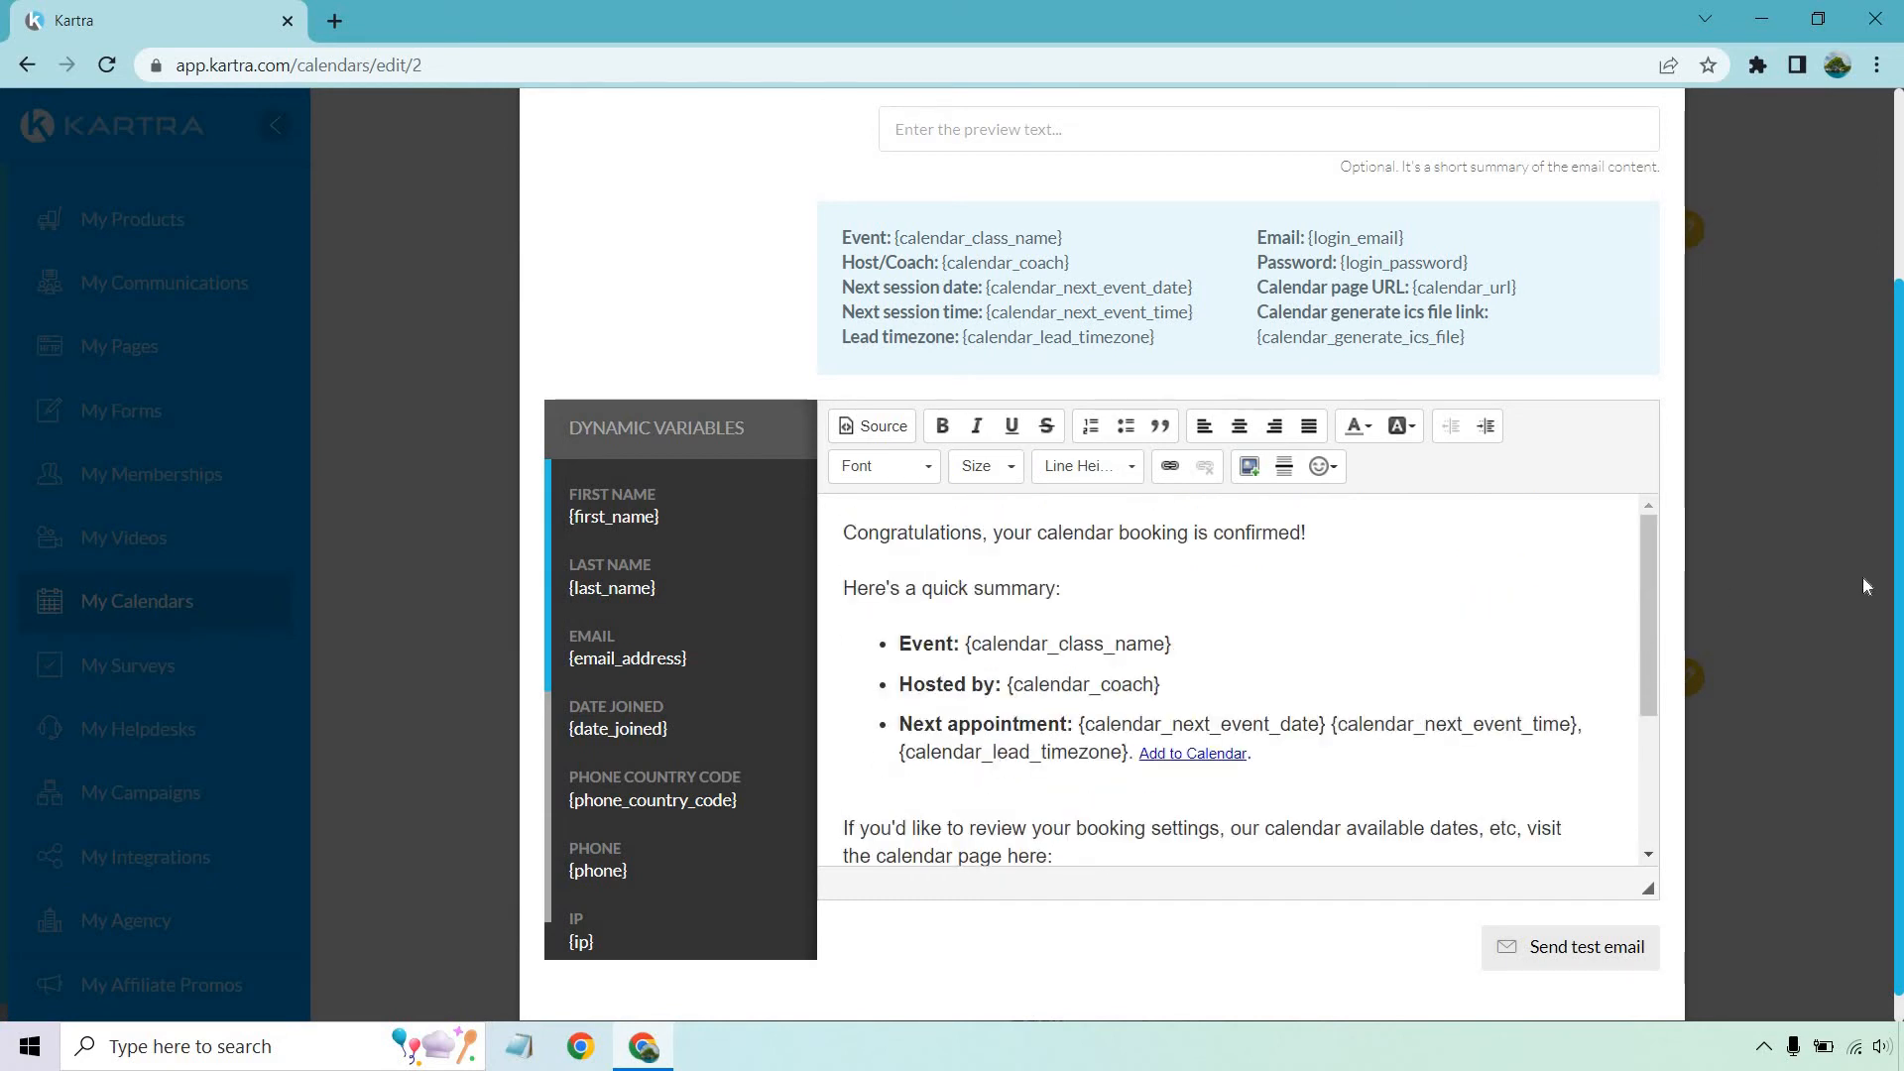
{"action": "scroll", "coordinate": [1829, 550], "scroll_direction": "up", "scroll_amount": 3}
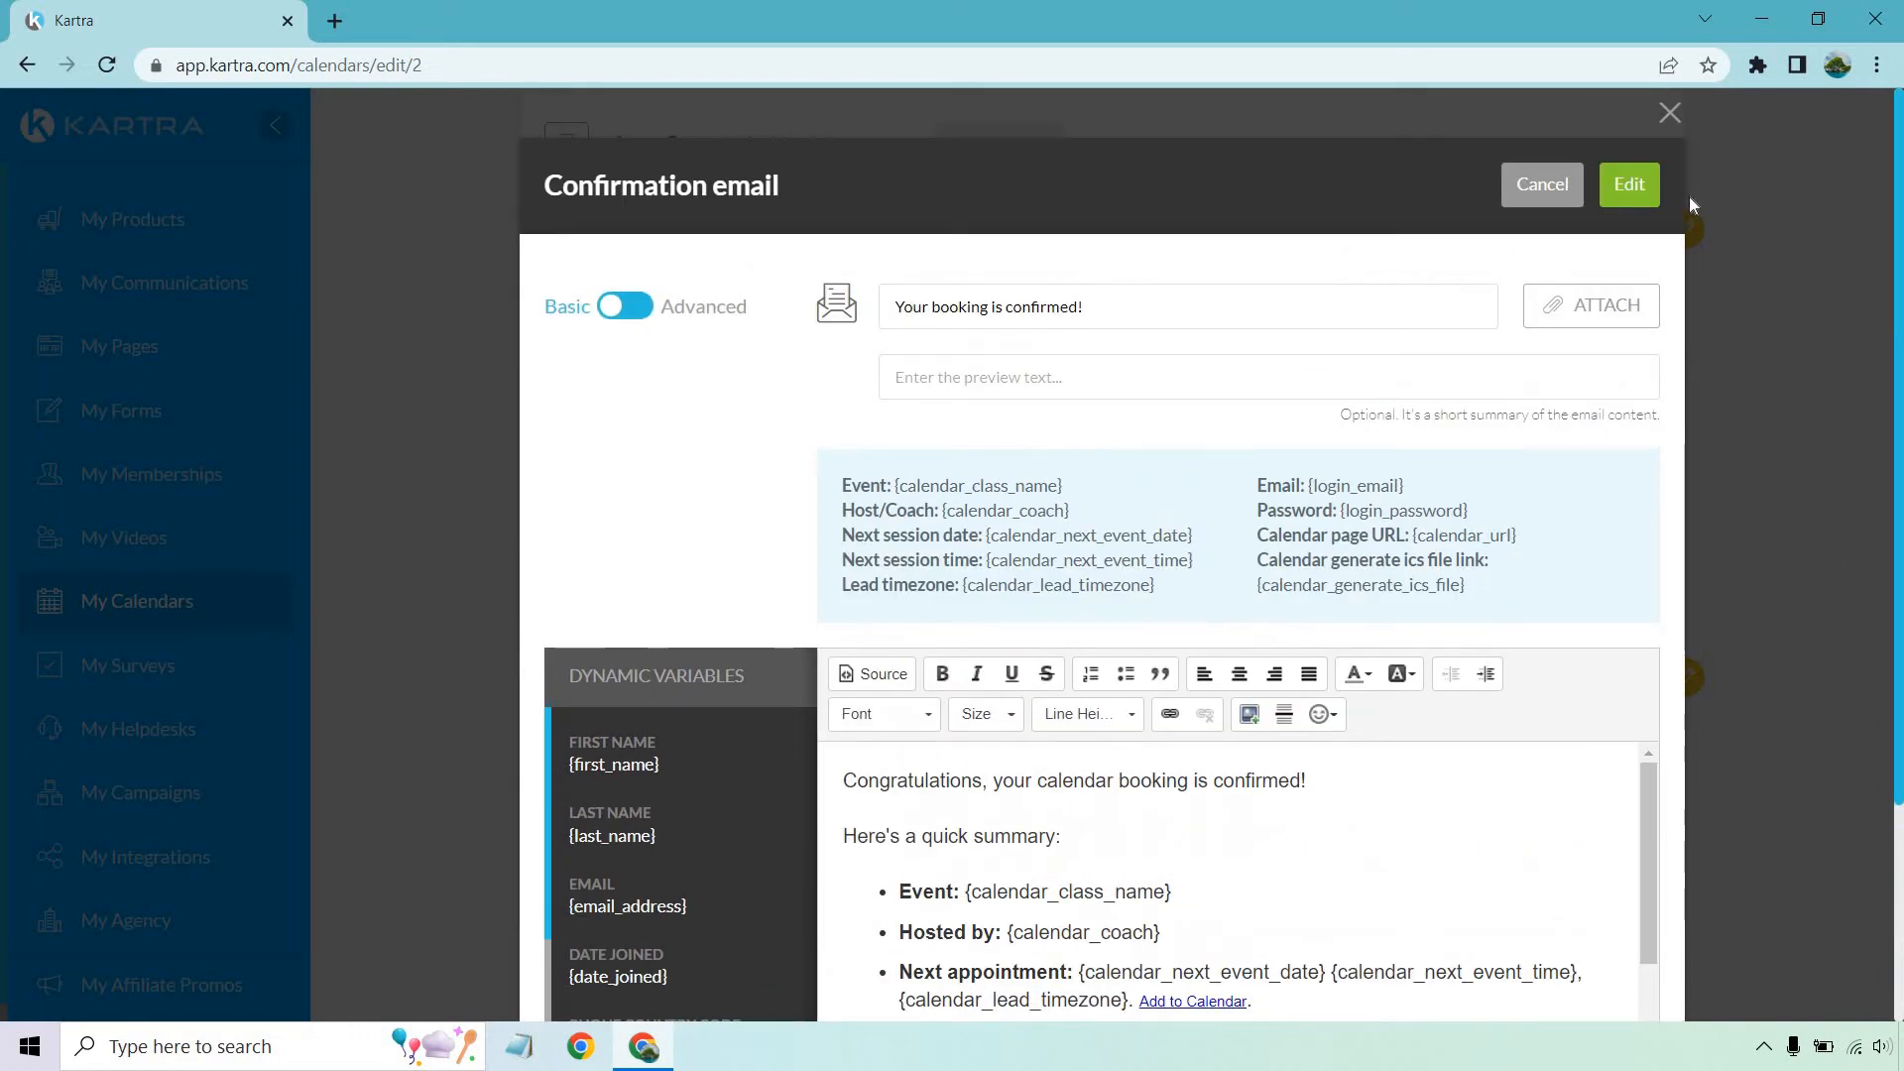
{"action": "left_click", "coordinate": [1670, 113]}
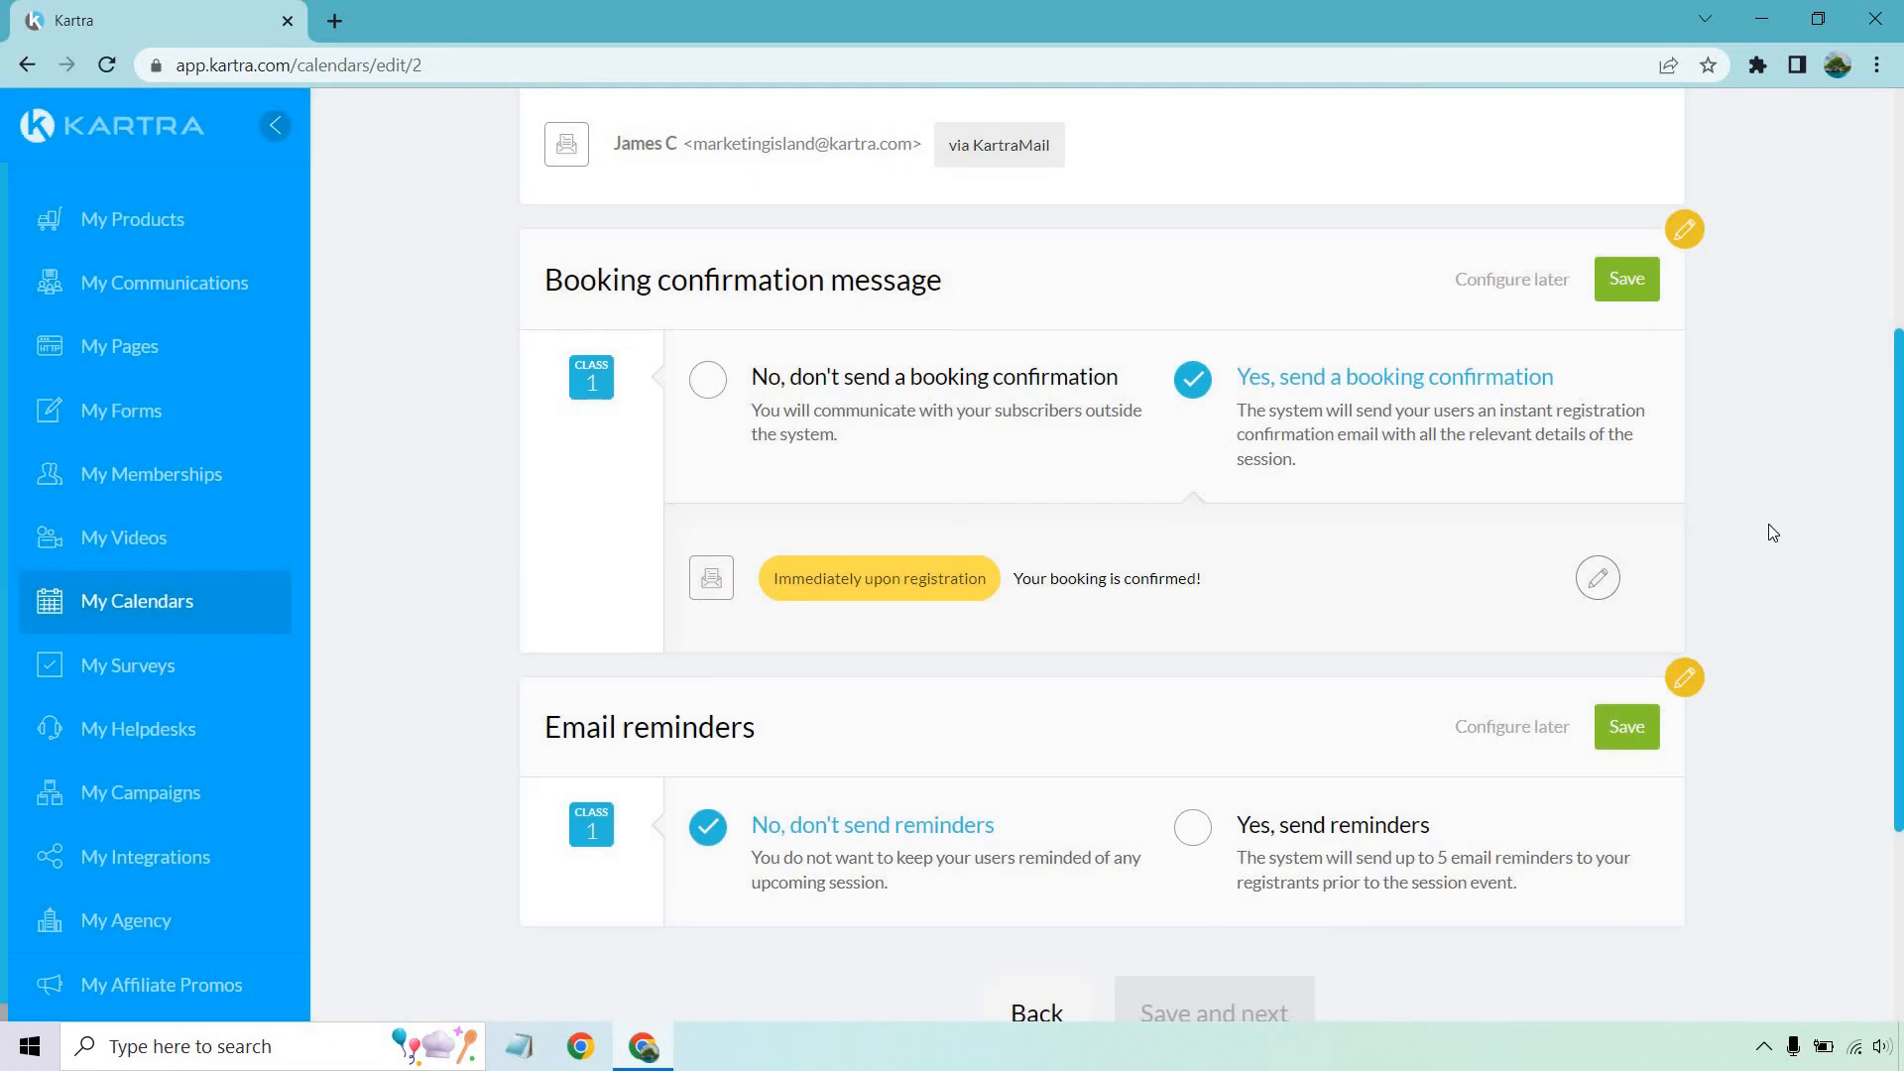
{"action": "left_click", "coordinate": [1626, 279]}
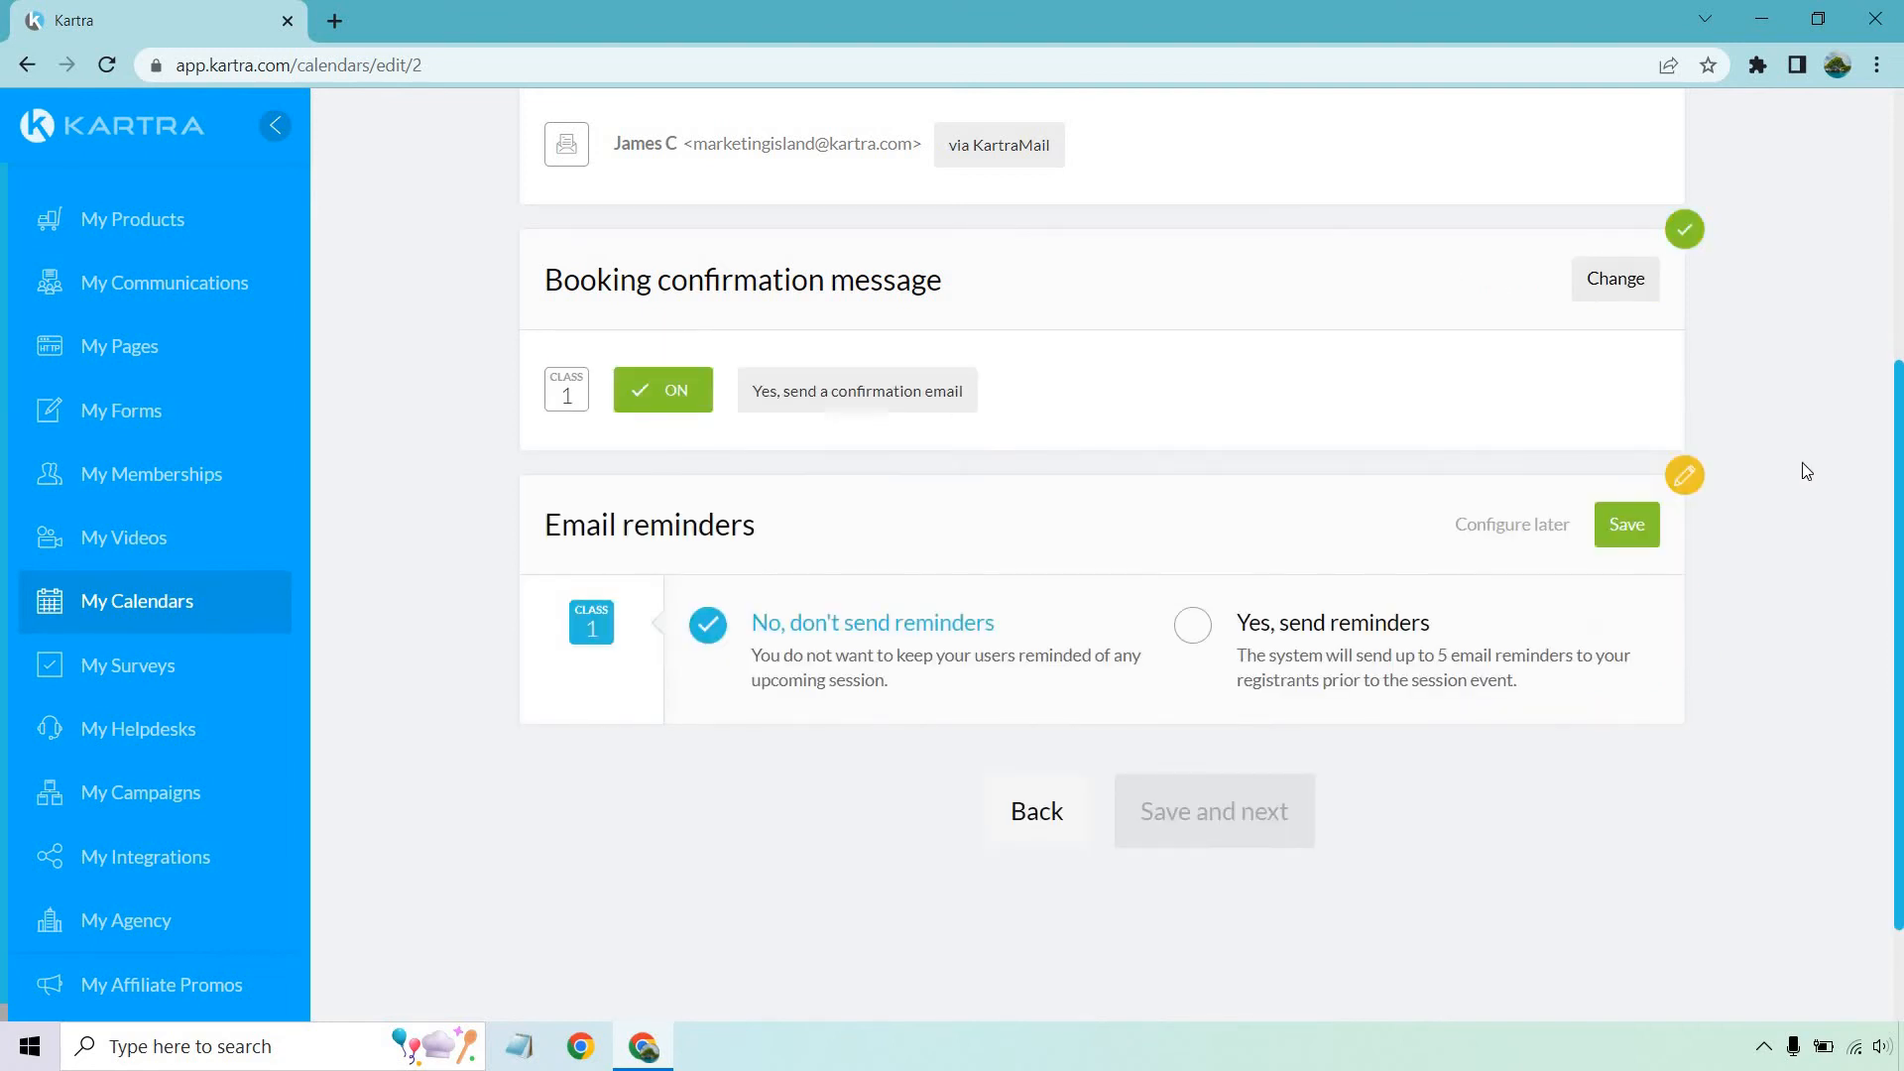
Step: Turn on email reminders for class 1 and start a new reminder
{"action": "left_click", "coordinate": [1189, 628]}
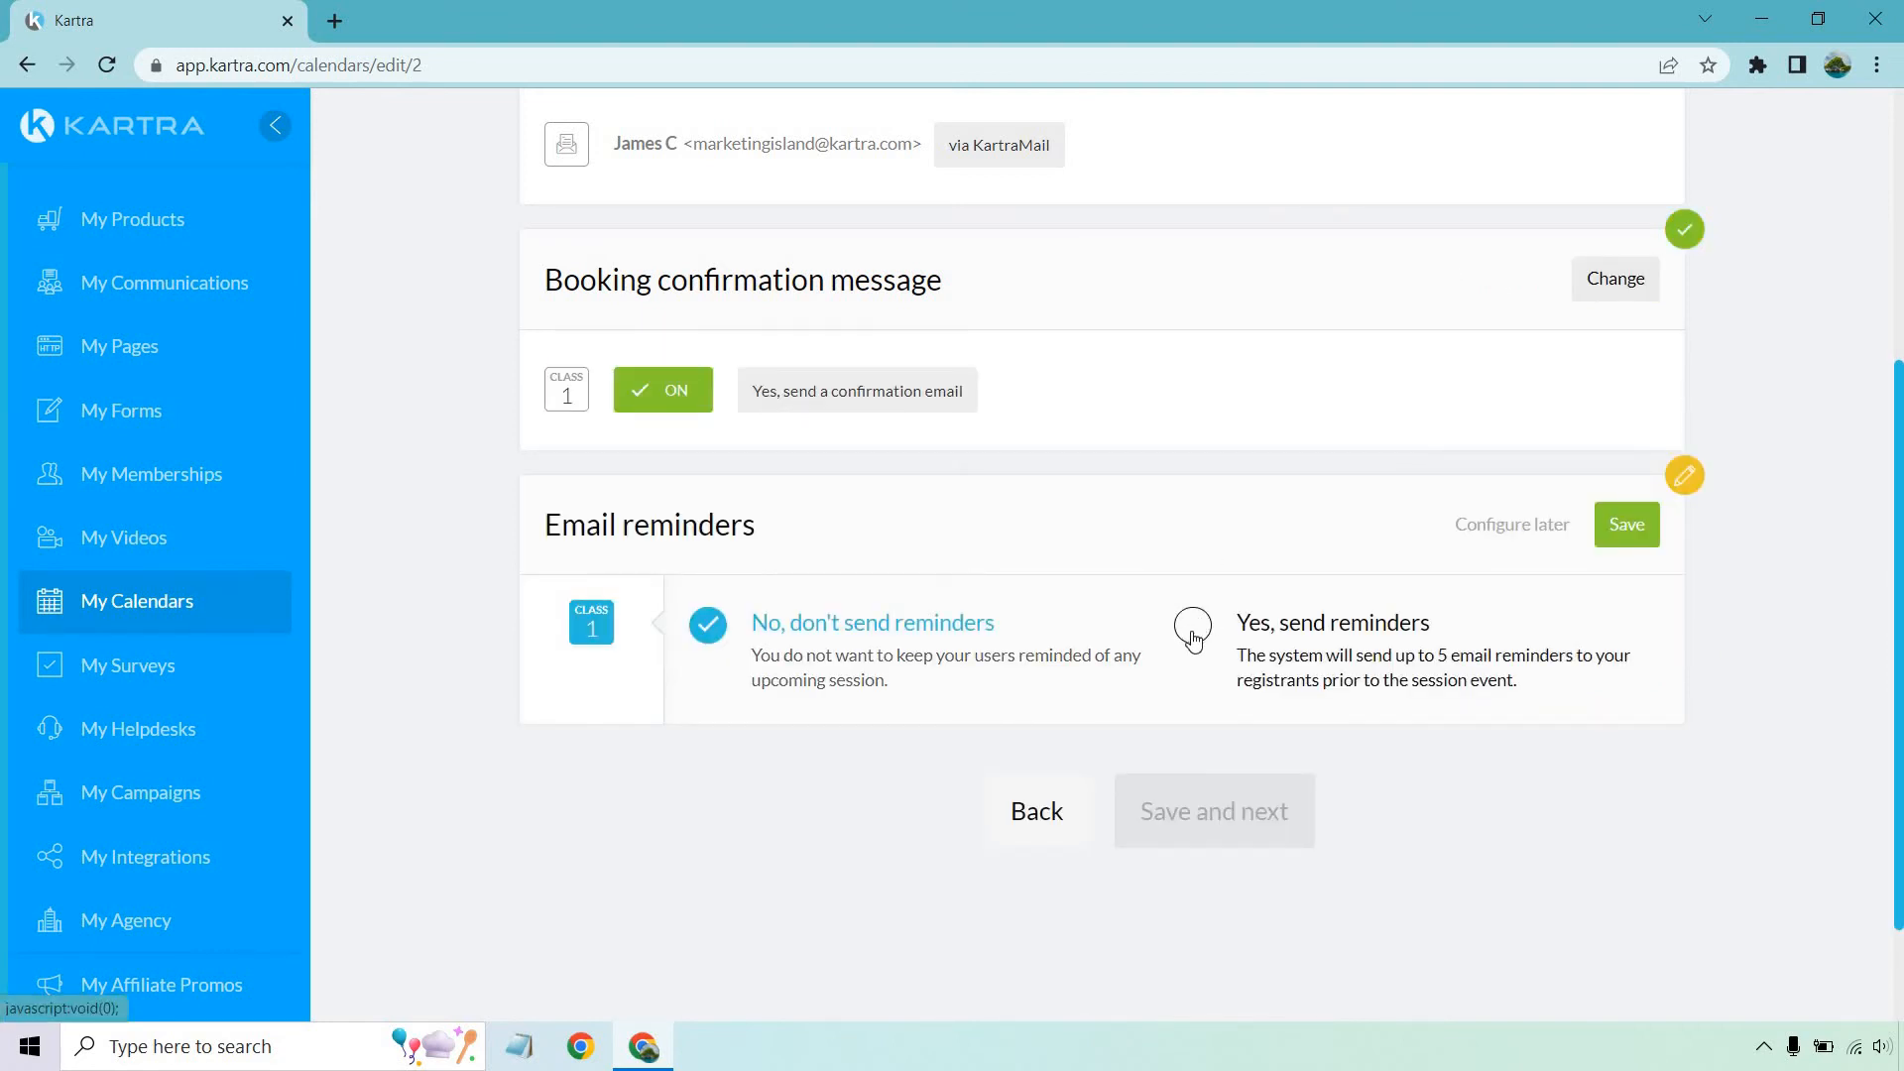
{"action": "scroll", "coordinate": [1254, 702], "scroll_direction": "down", "scroll_amount": 1}
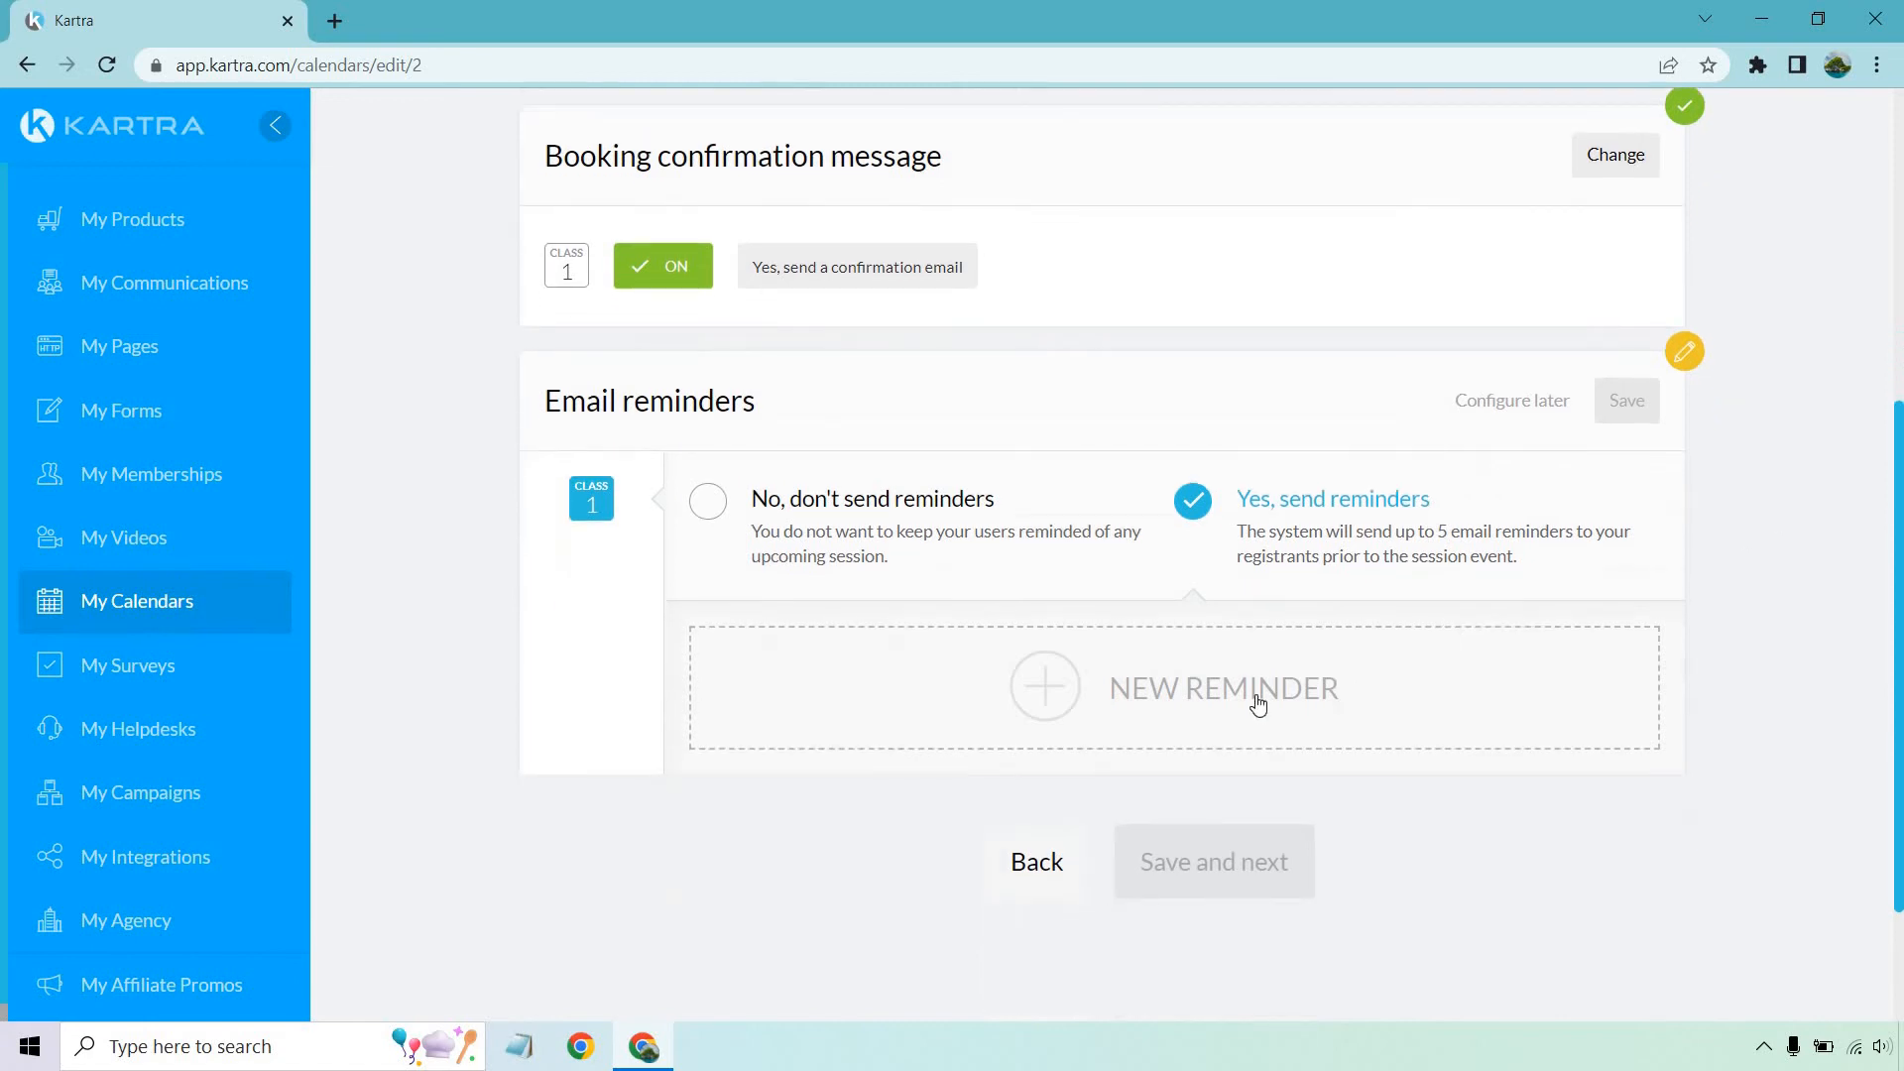
{"action": "left_click", "coordinate": [1216, 668]}
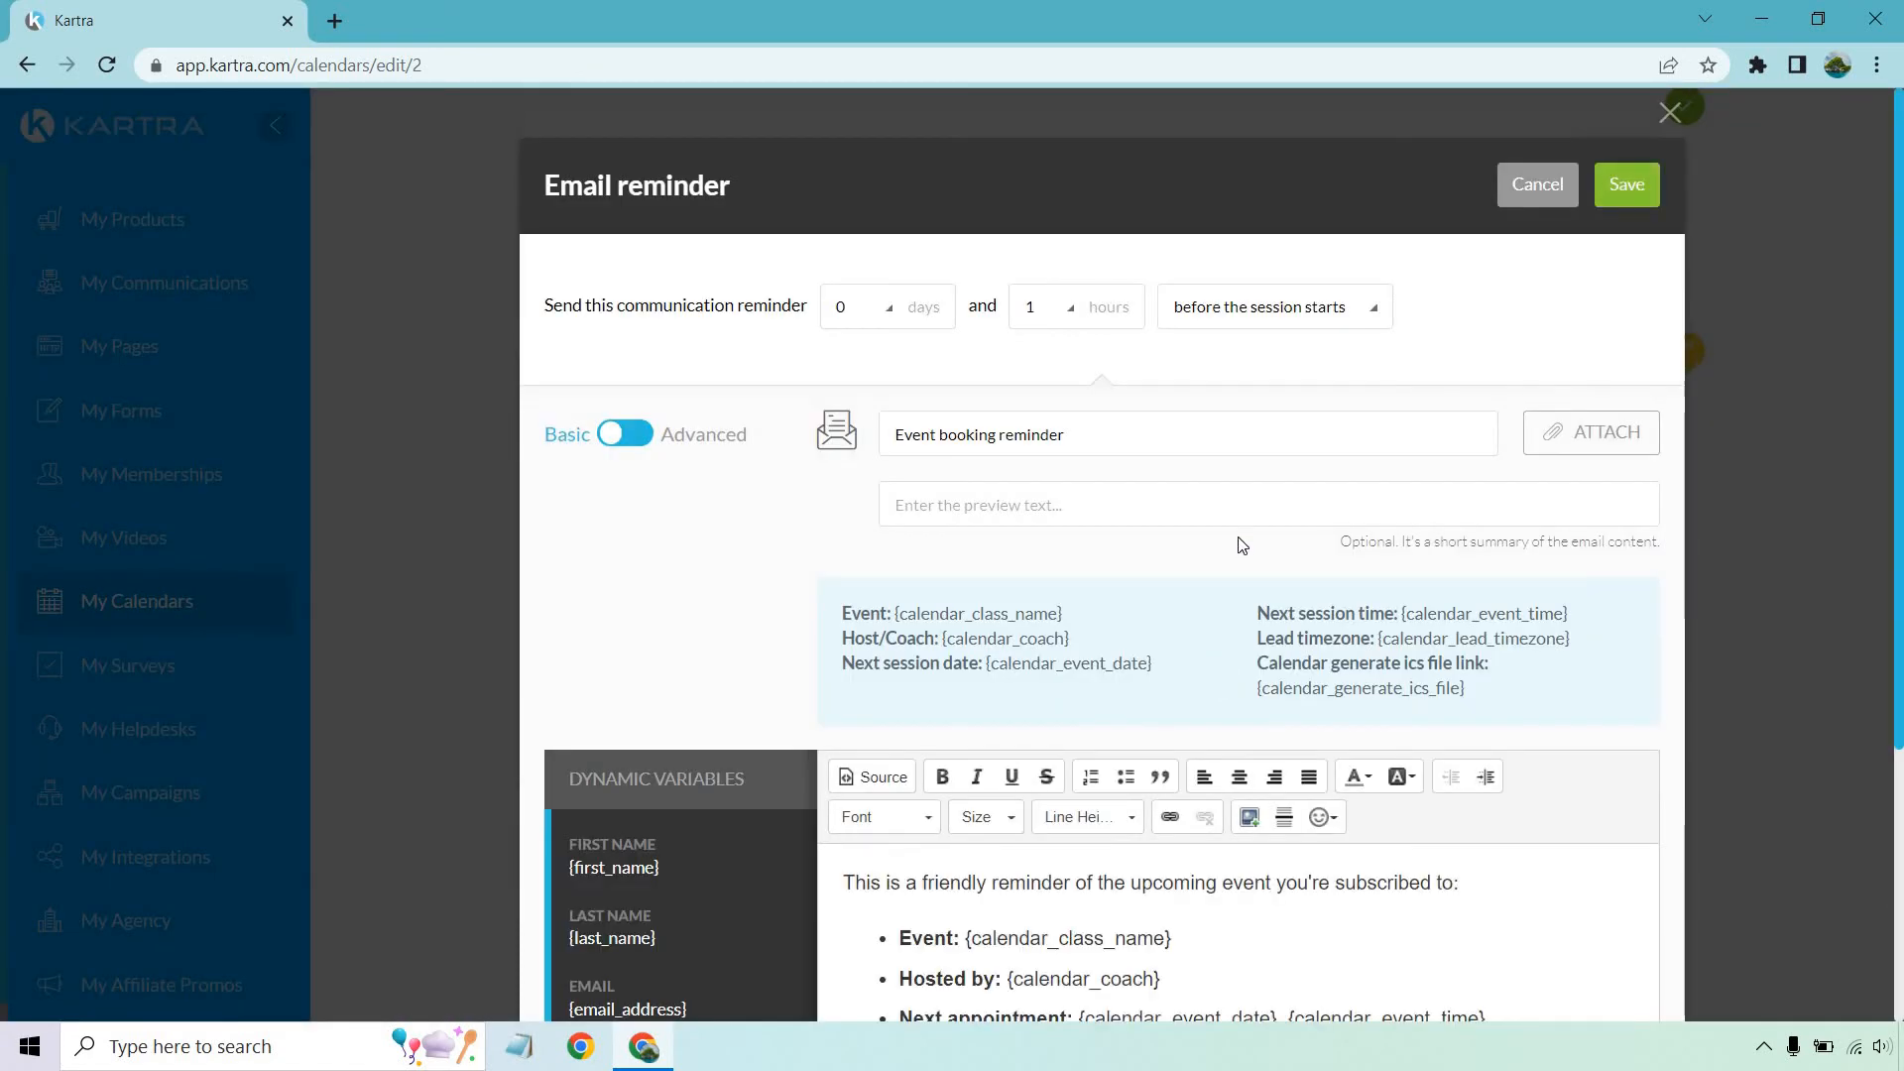
Step: Set the first reminder to go out 1 day and 0 hours before the session starts, check its default email content, and save it
{"action": "left_click", "coordinate": [1072, 310]}
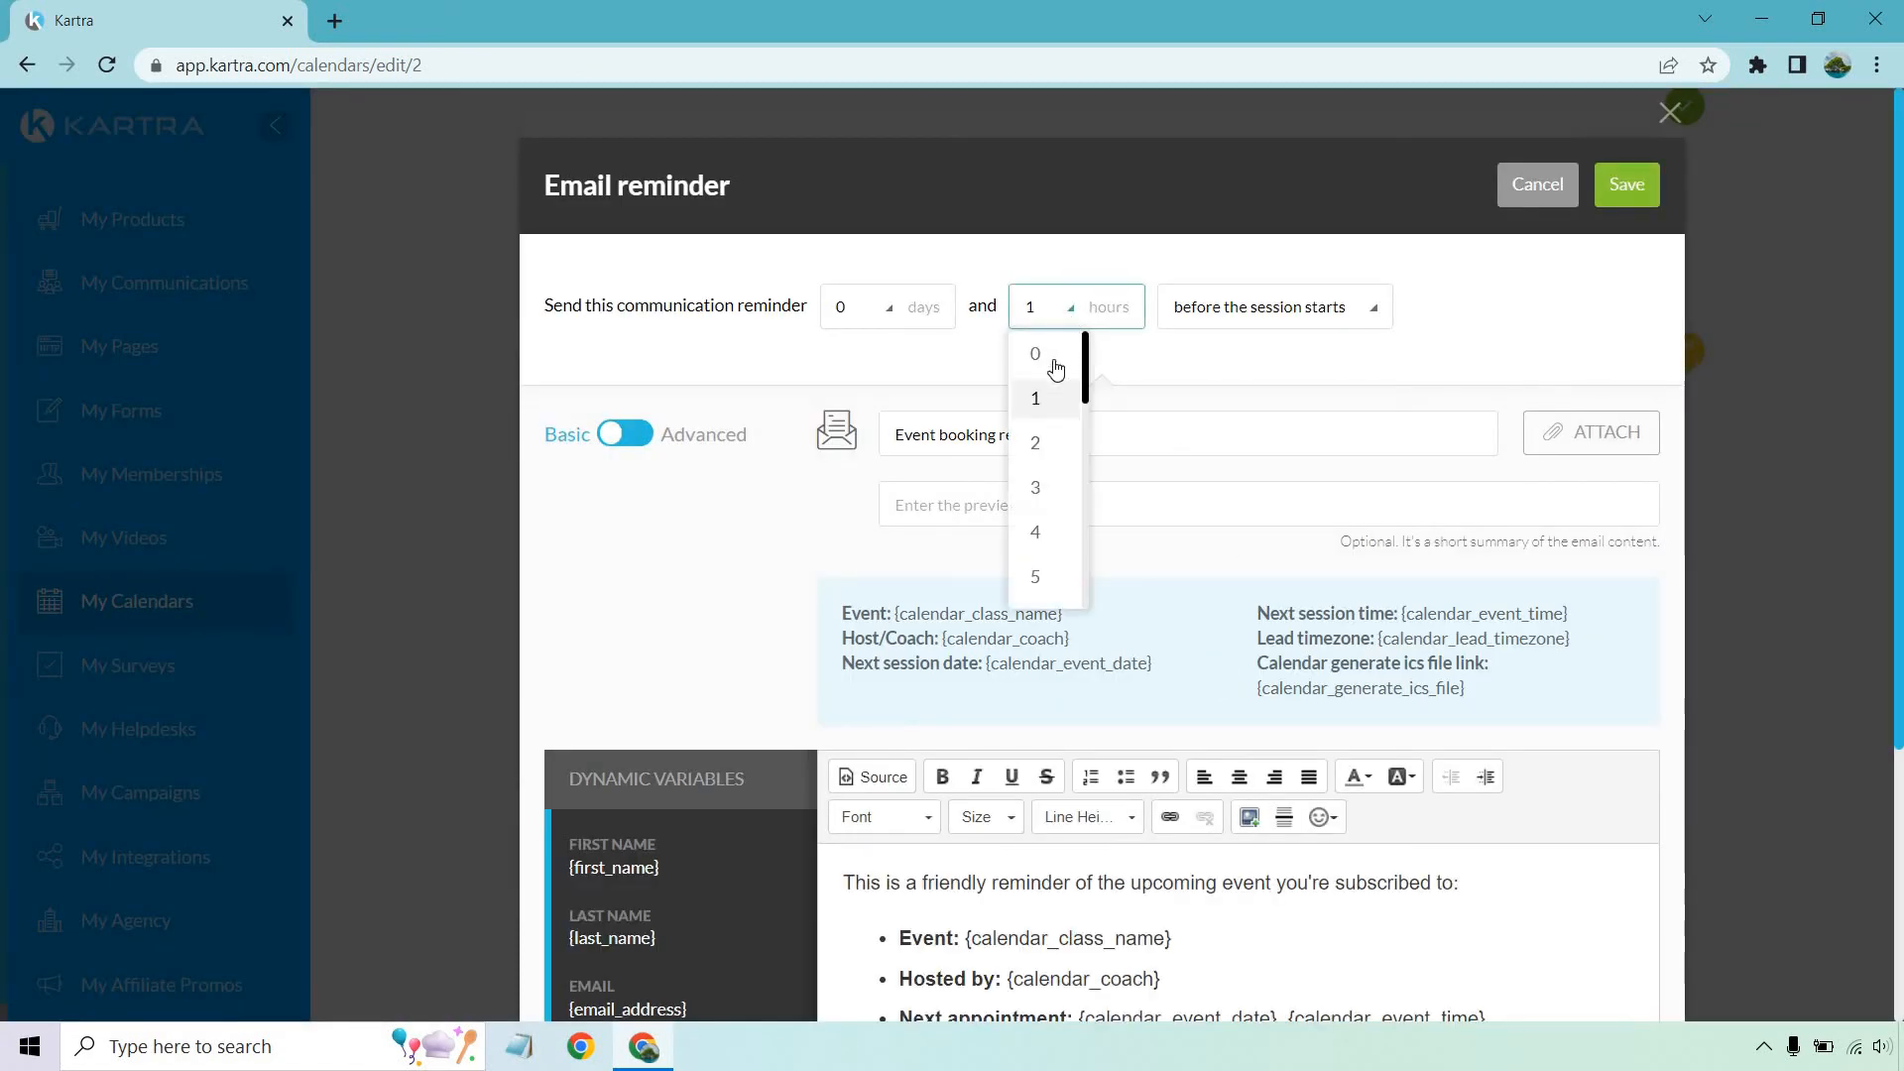
{"action": "left_click", "coordinate": [1053, 367]}
{"action": "left_click", "coordinate": [886, 308]}
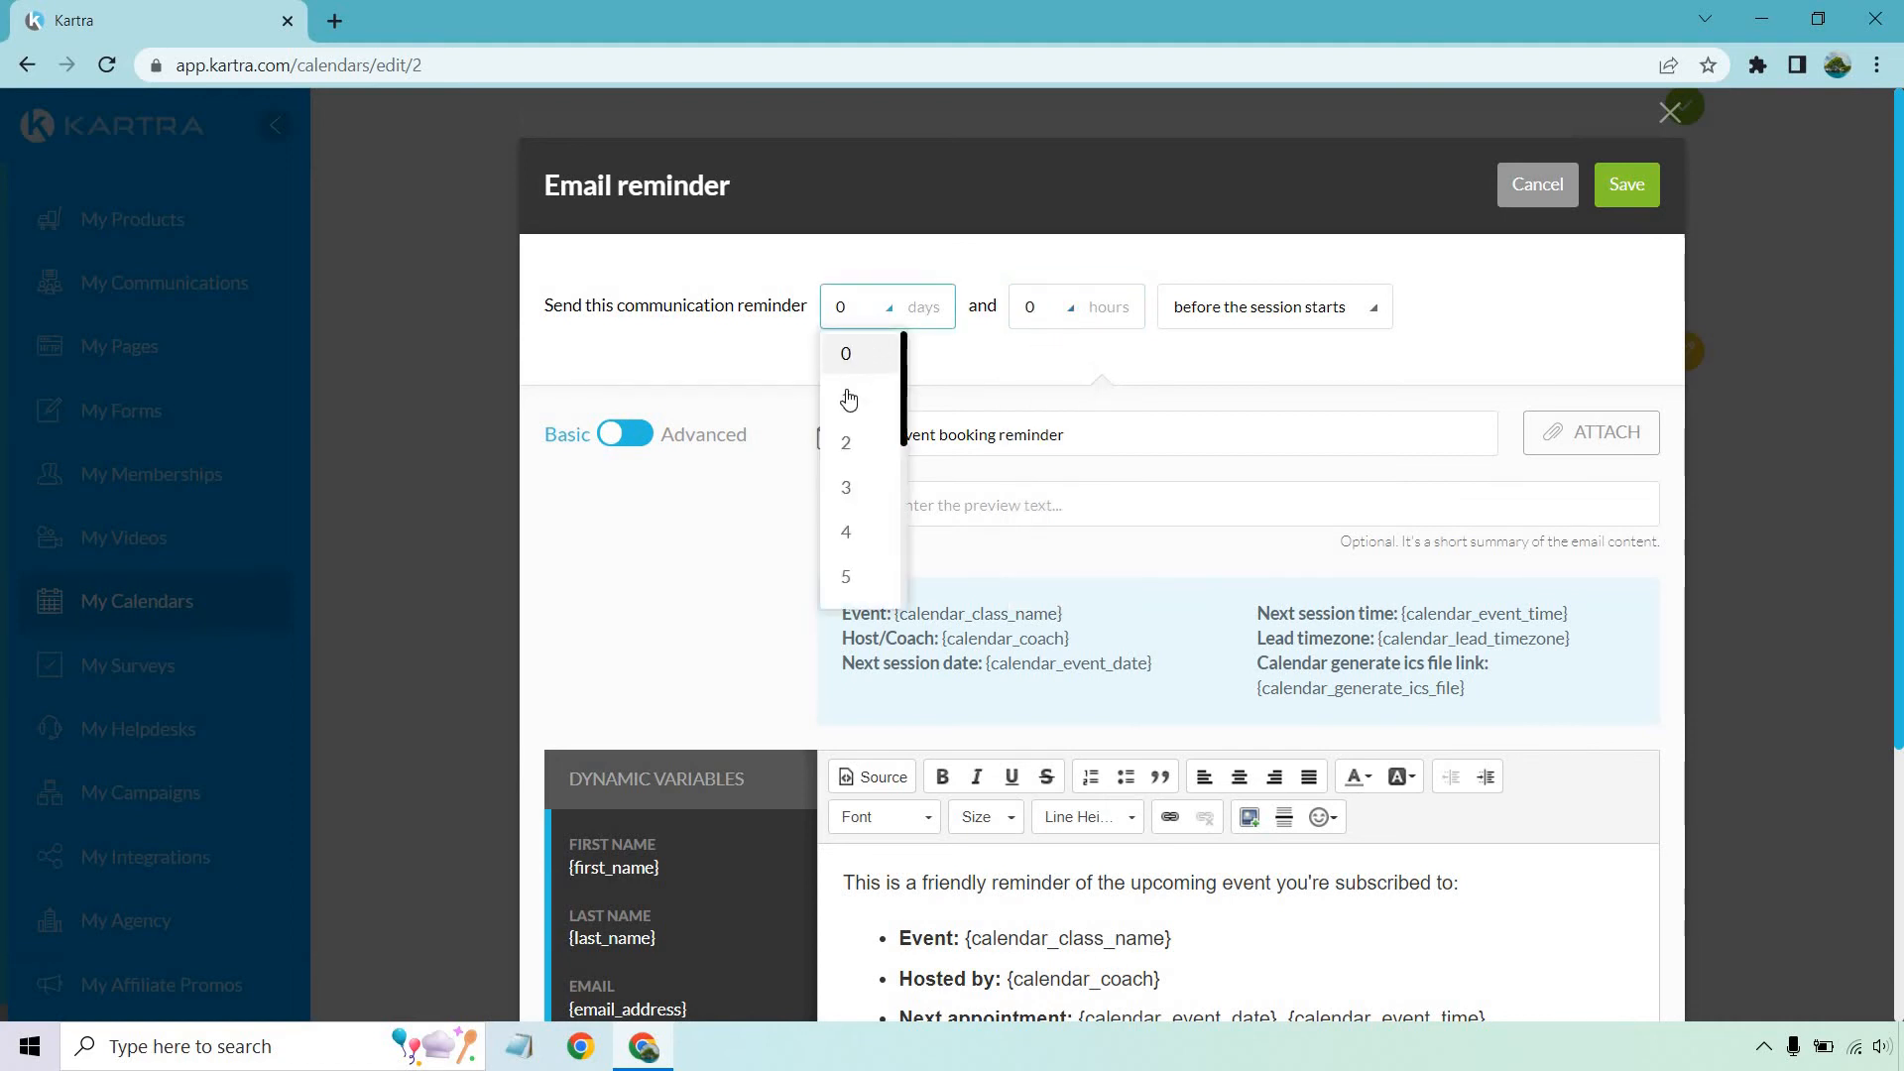
{"action": "left_click", "coordinate": [855, 396]}
{"action": "scroll", "coordinate": [1531, 664], "scroll_direction": "down", "scroll_amount": 3}
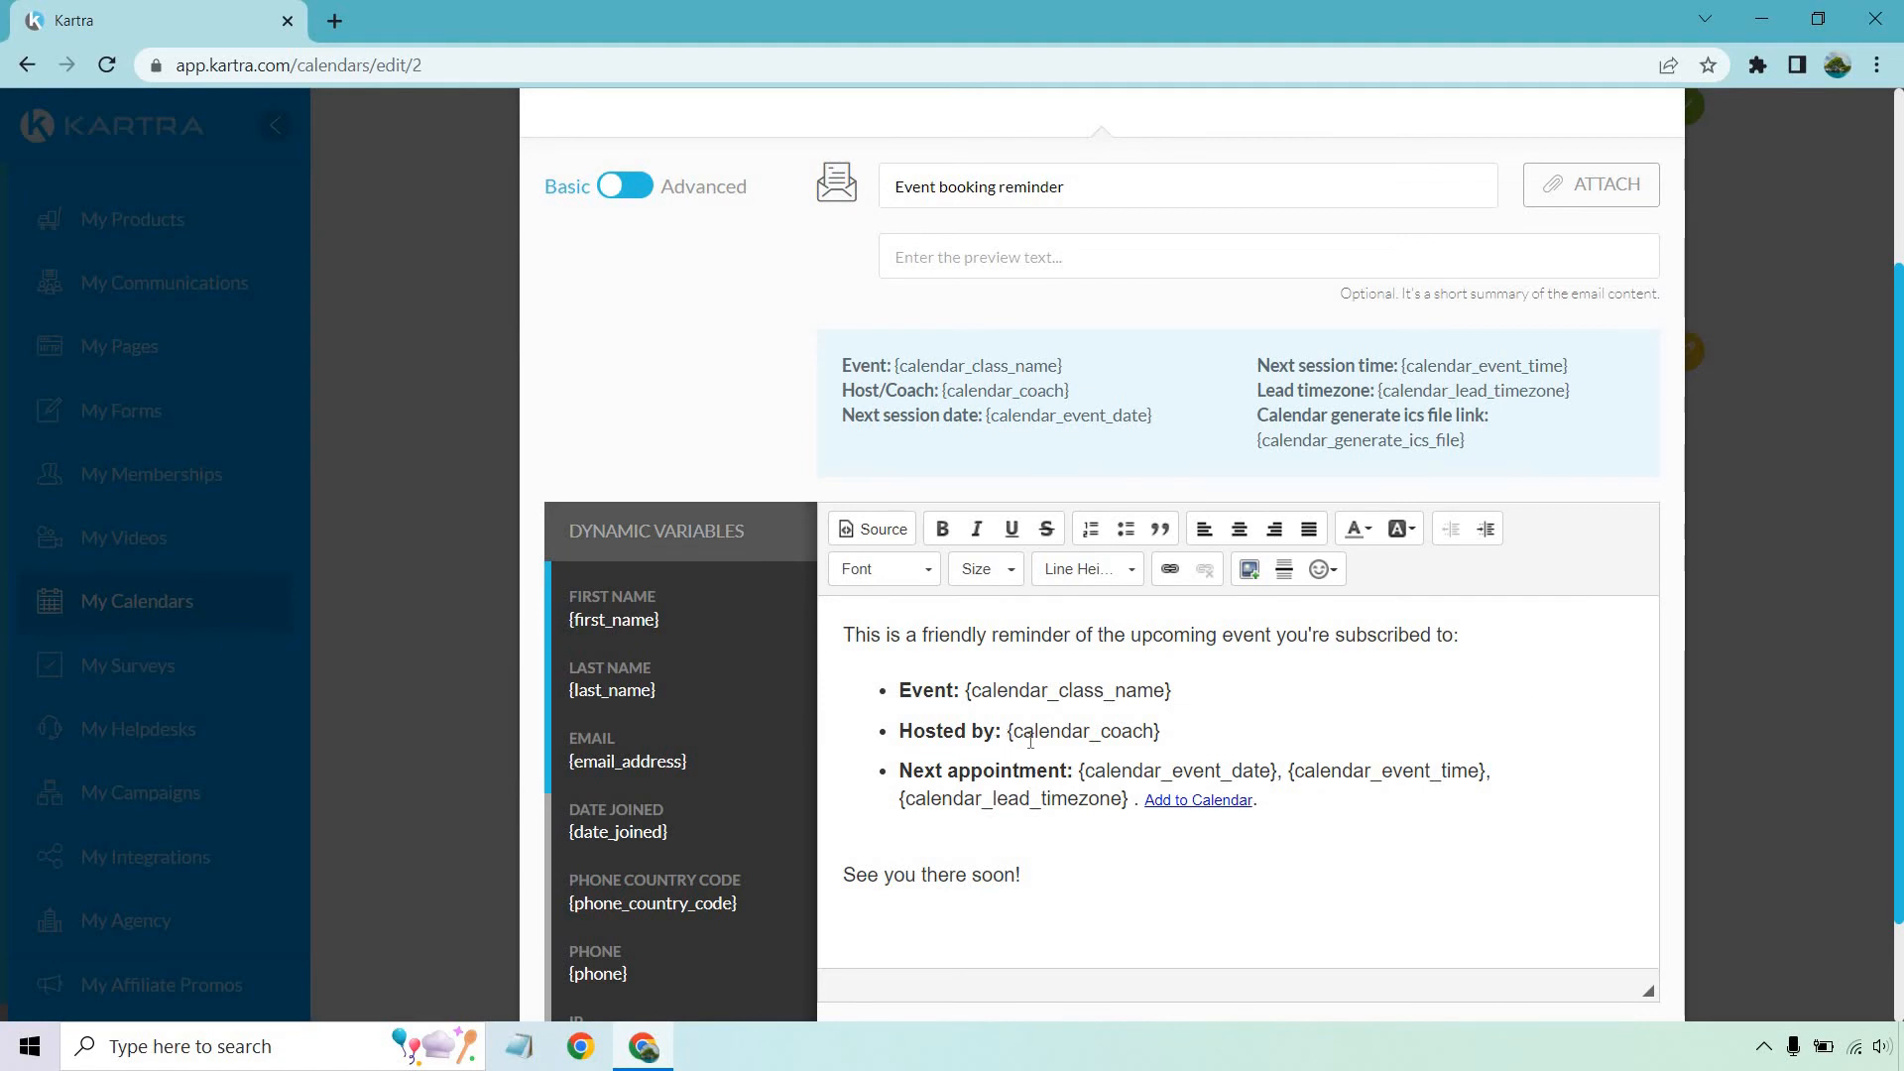
{"action": "scroll", "coordinate": [1574, 608], "scroll_direction": "down", "scroll_amount": 2}
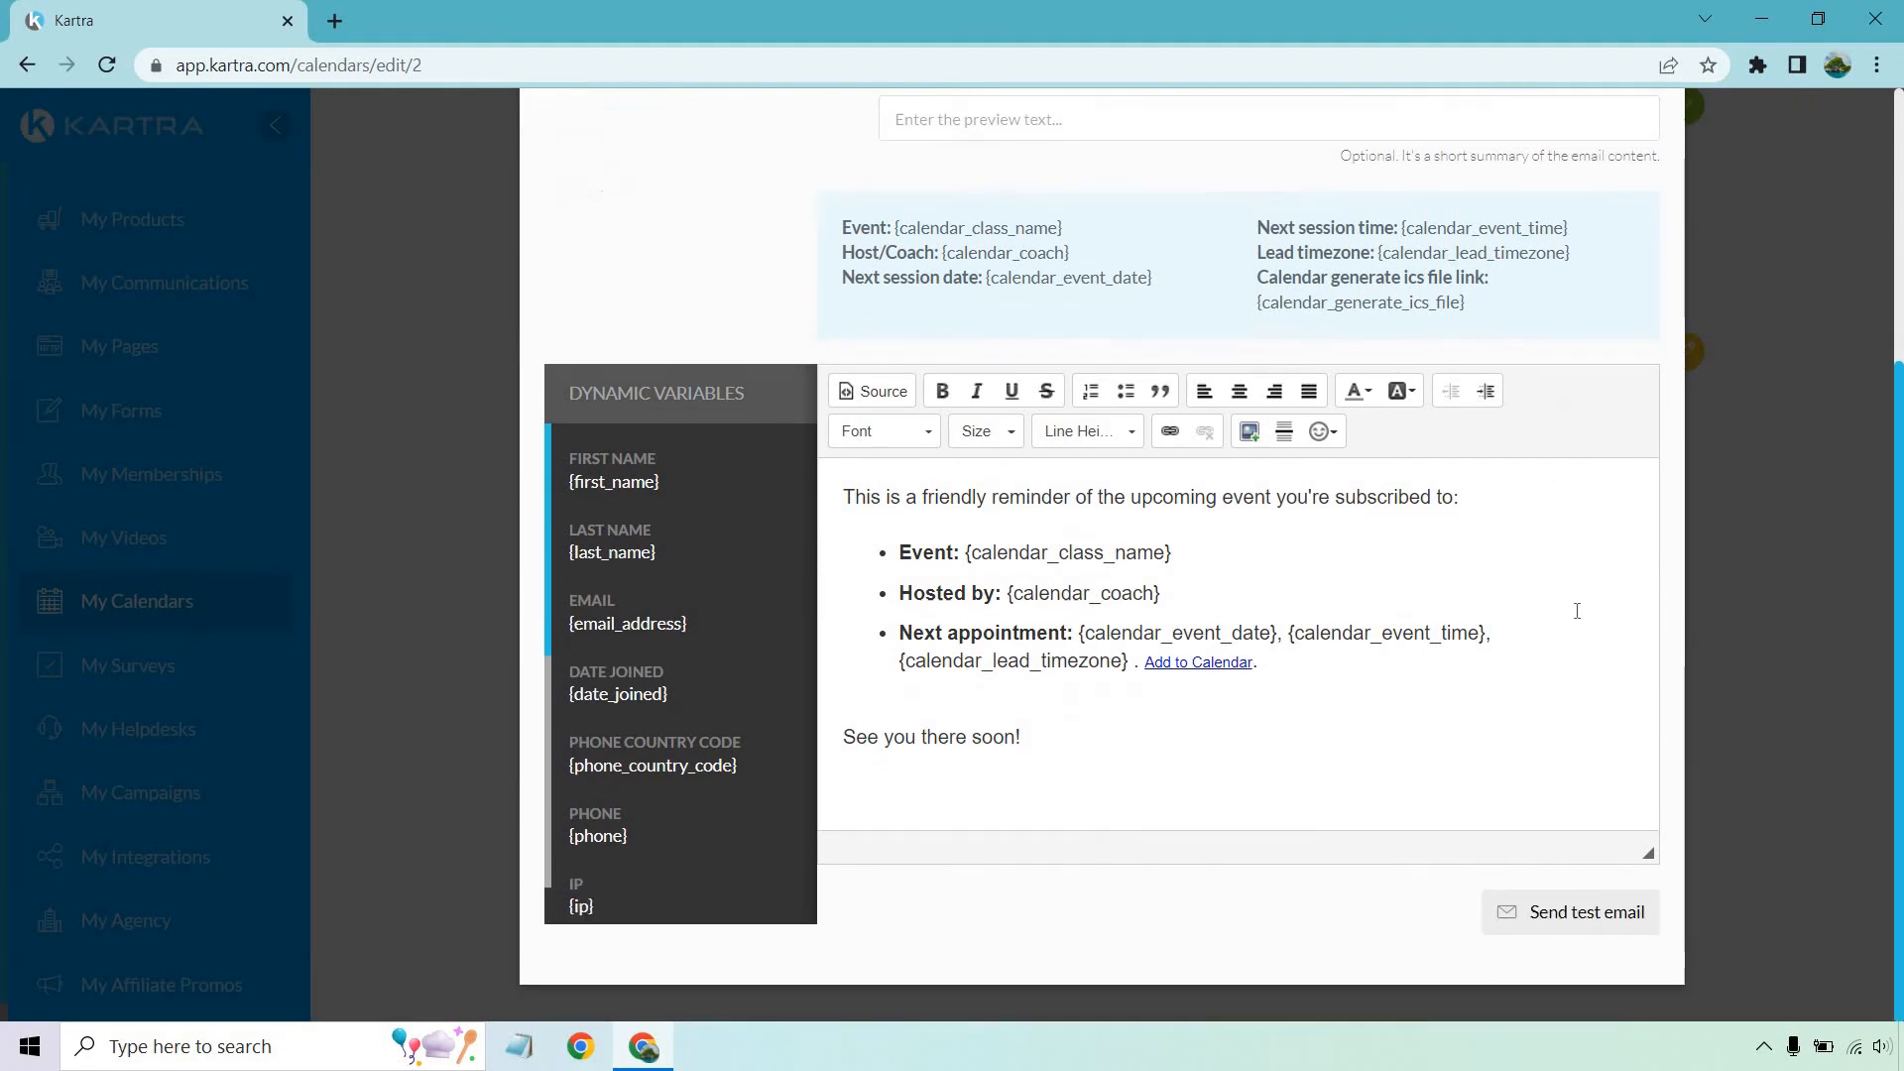
{"action": "scroll", "coordinate": [1573, 608], "scroll_direction": "up", "scroll_amount": 5}
{"action": "left_click", "coordinate": [1631, 196]}
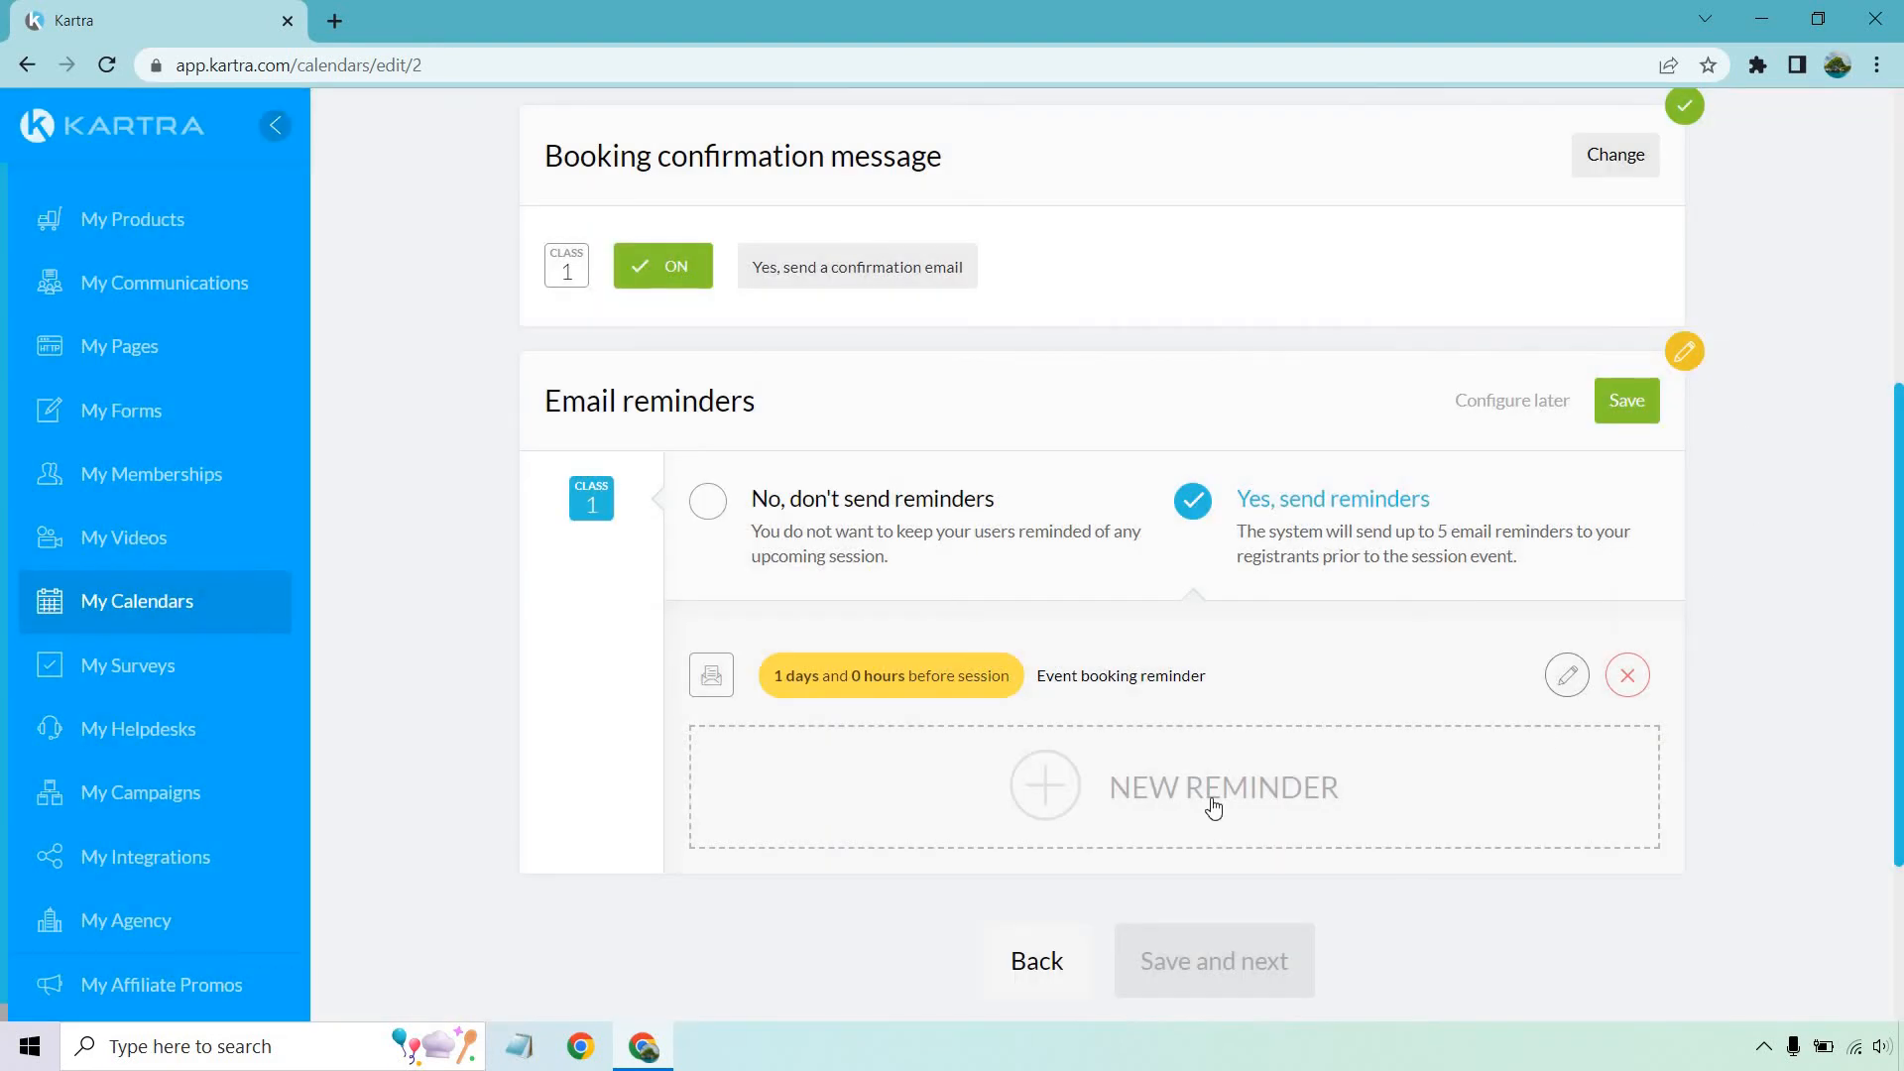
Step: Add a second email reminder for 0 days and 1 hour before the session starts, keeping the default content, and save it
{"action": "left_click", "coordinate": [1225, 770]}
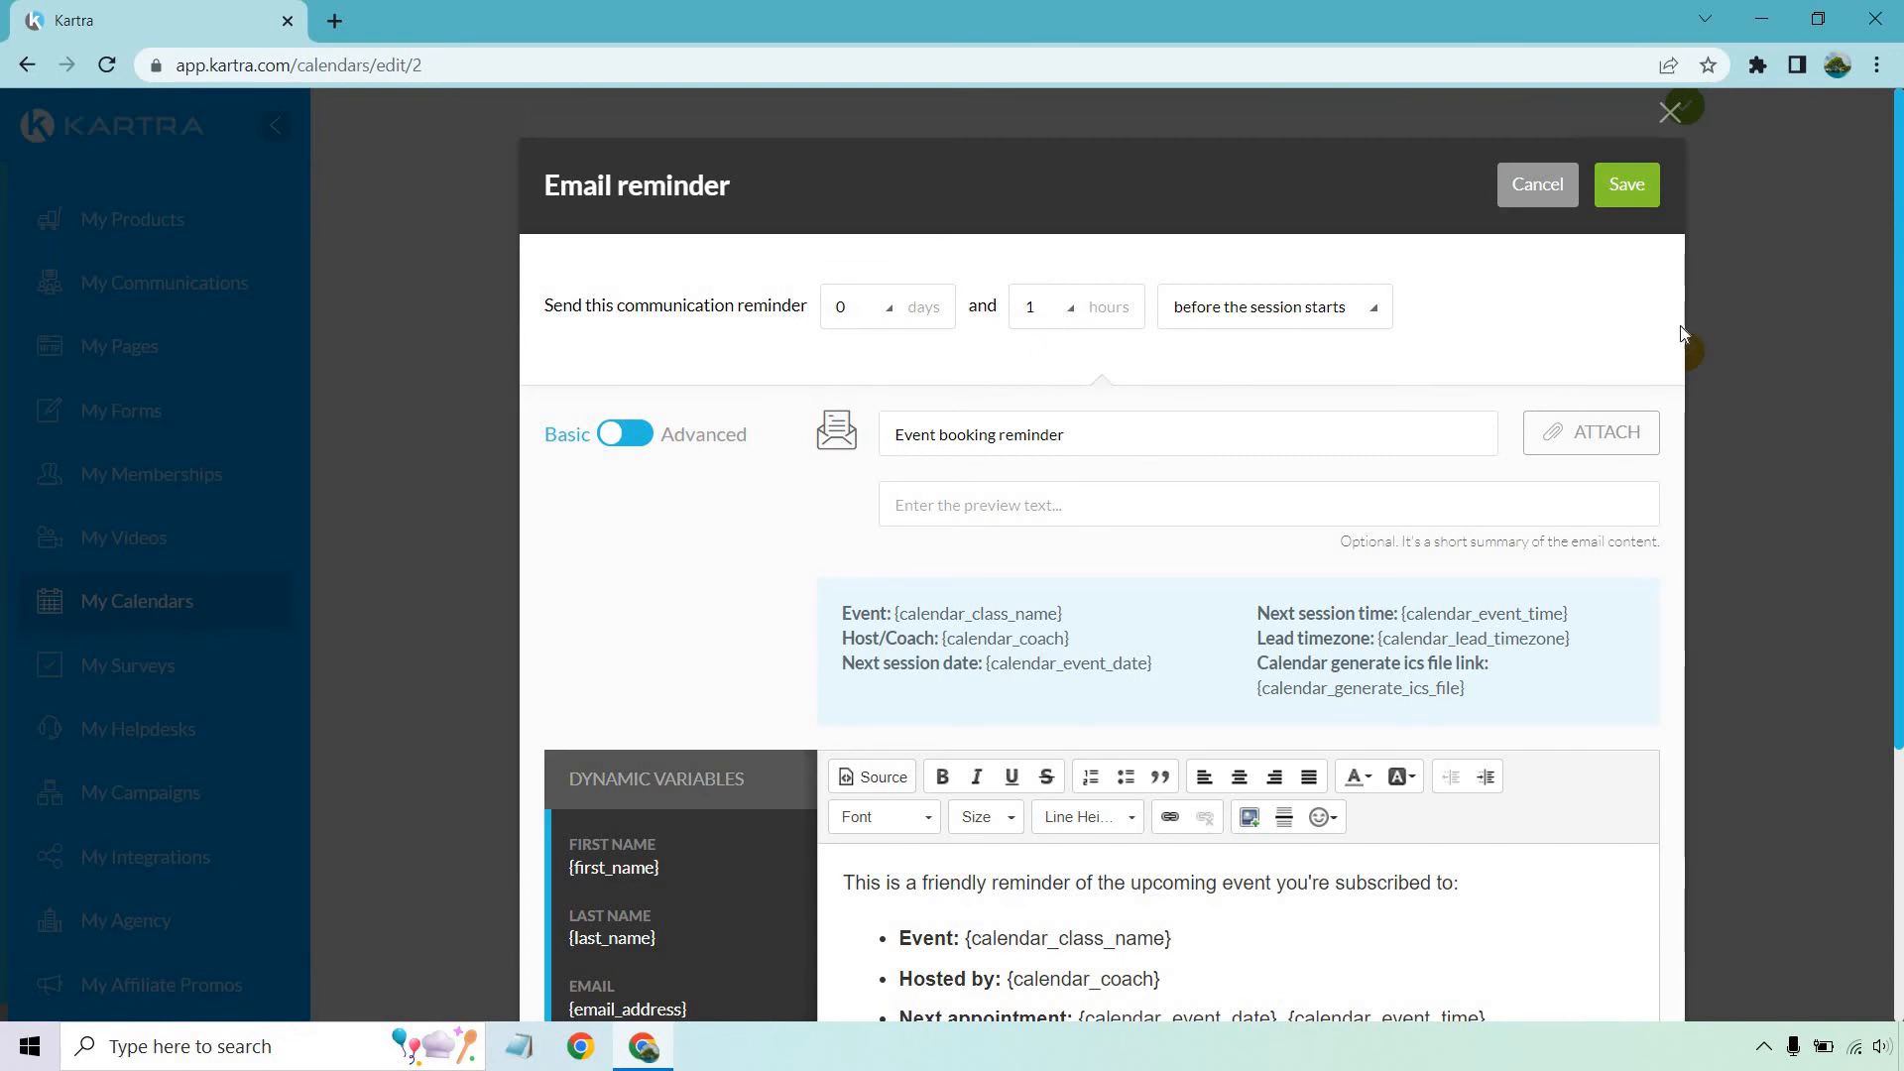
{"action": "scroll", "coordinate": [1621, 318], "scroll_direction": "down", "scroll_amount": 3}
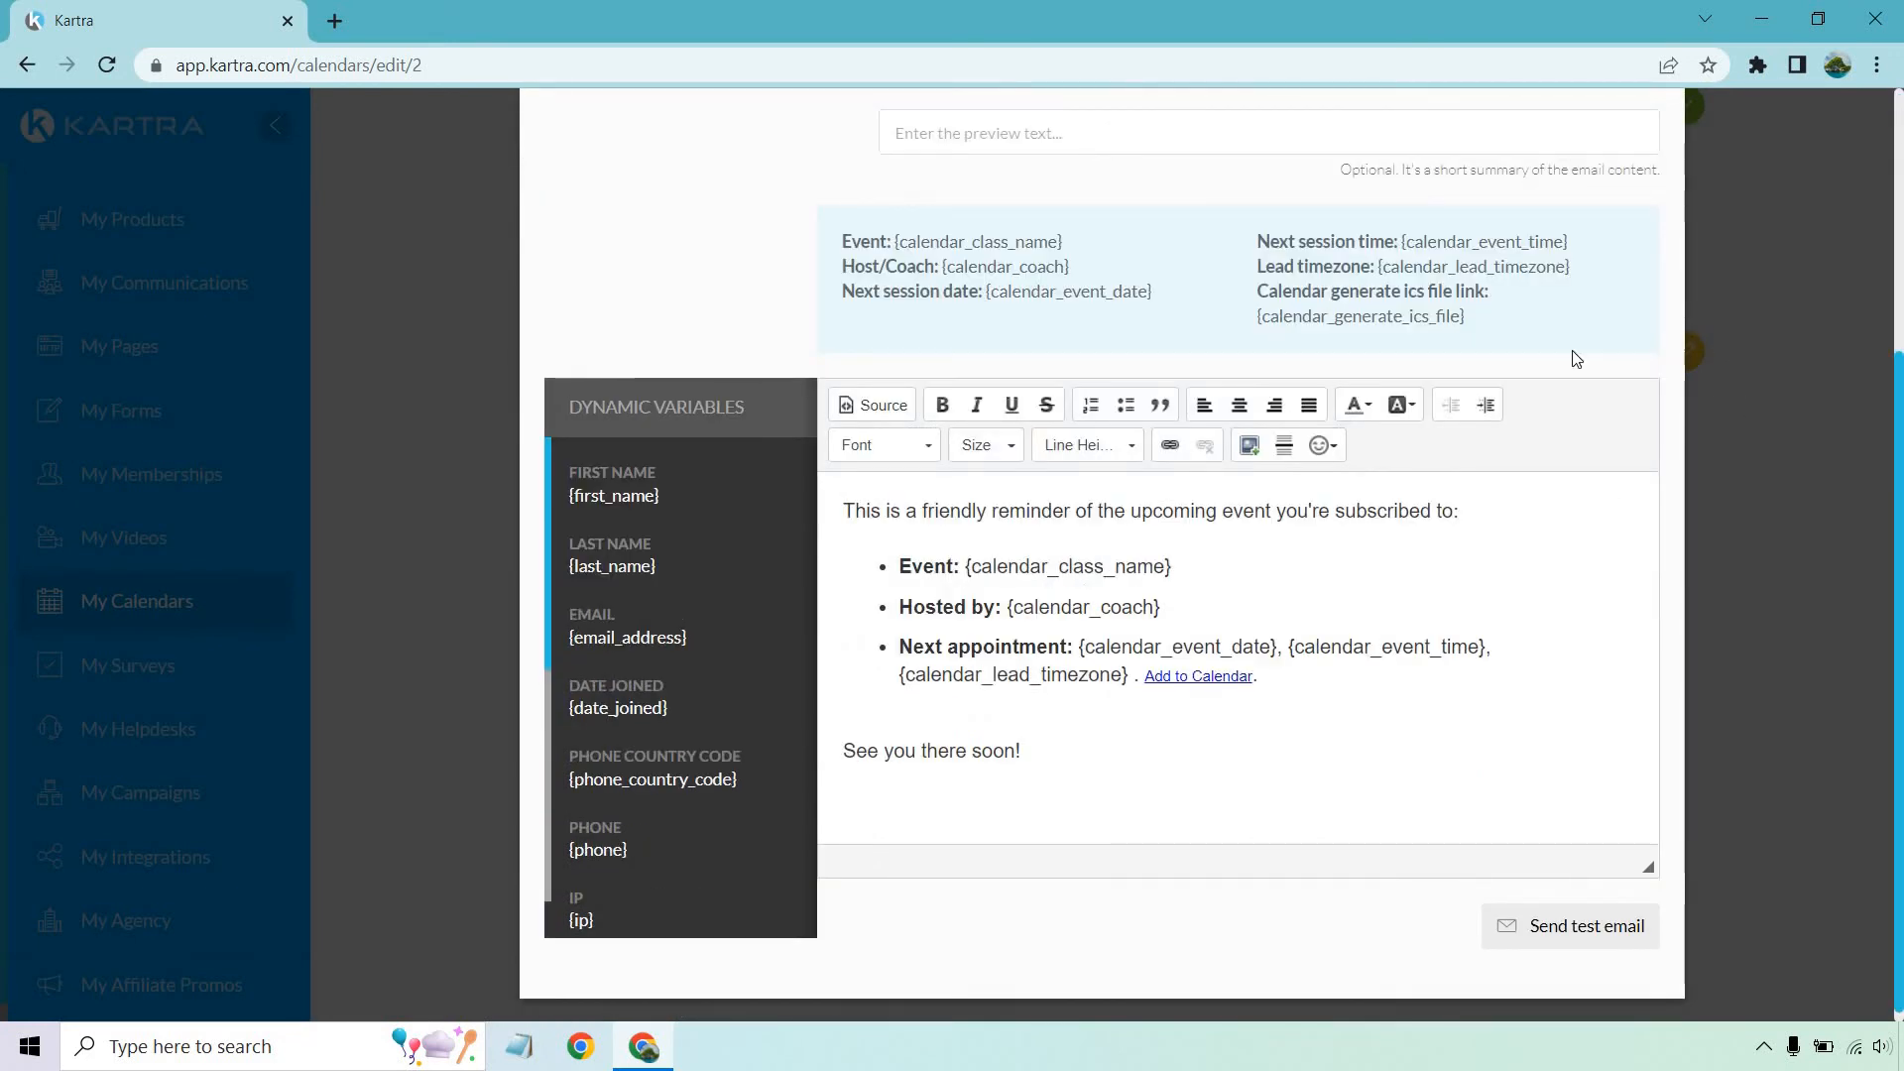
{"action": "scroll", "coordinate": [1594, 327], "scroll_direction": "up", "scroll_amount": 3}
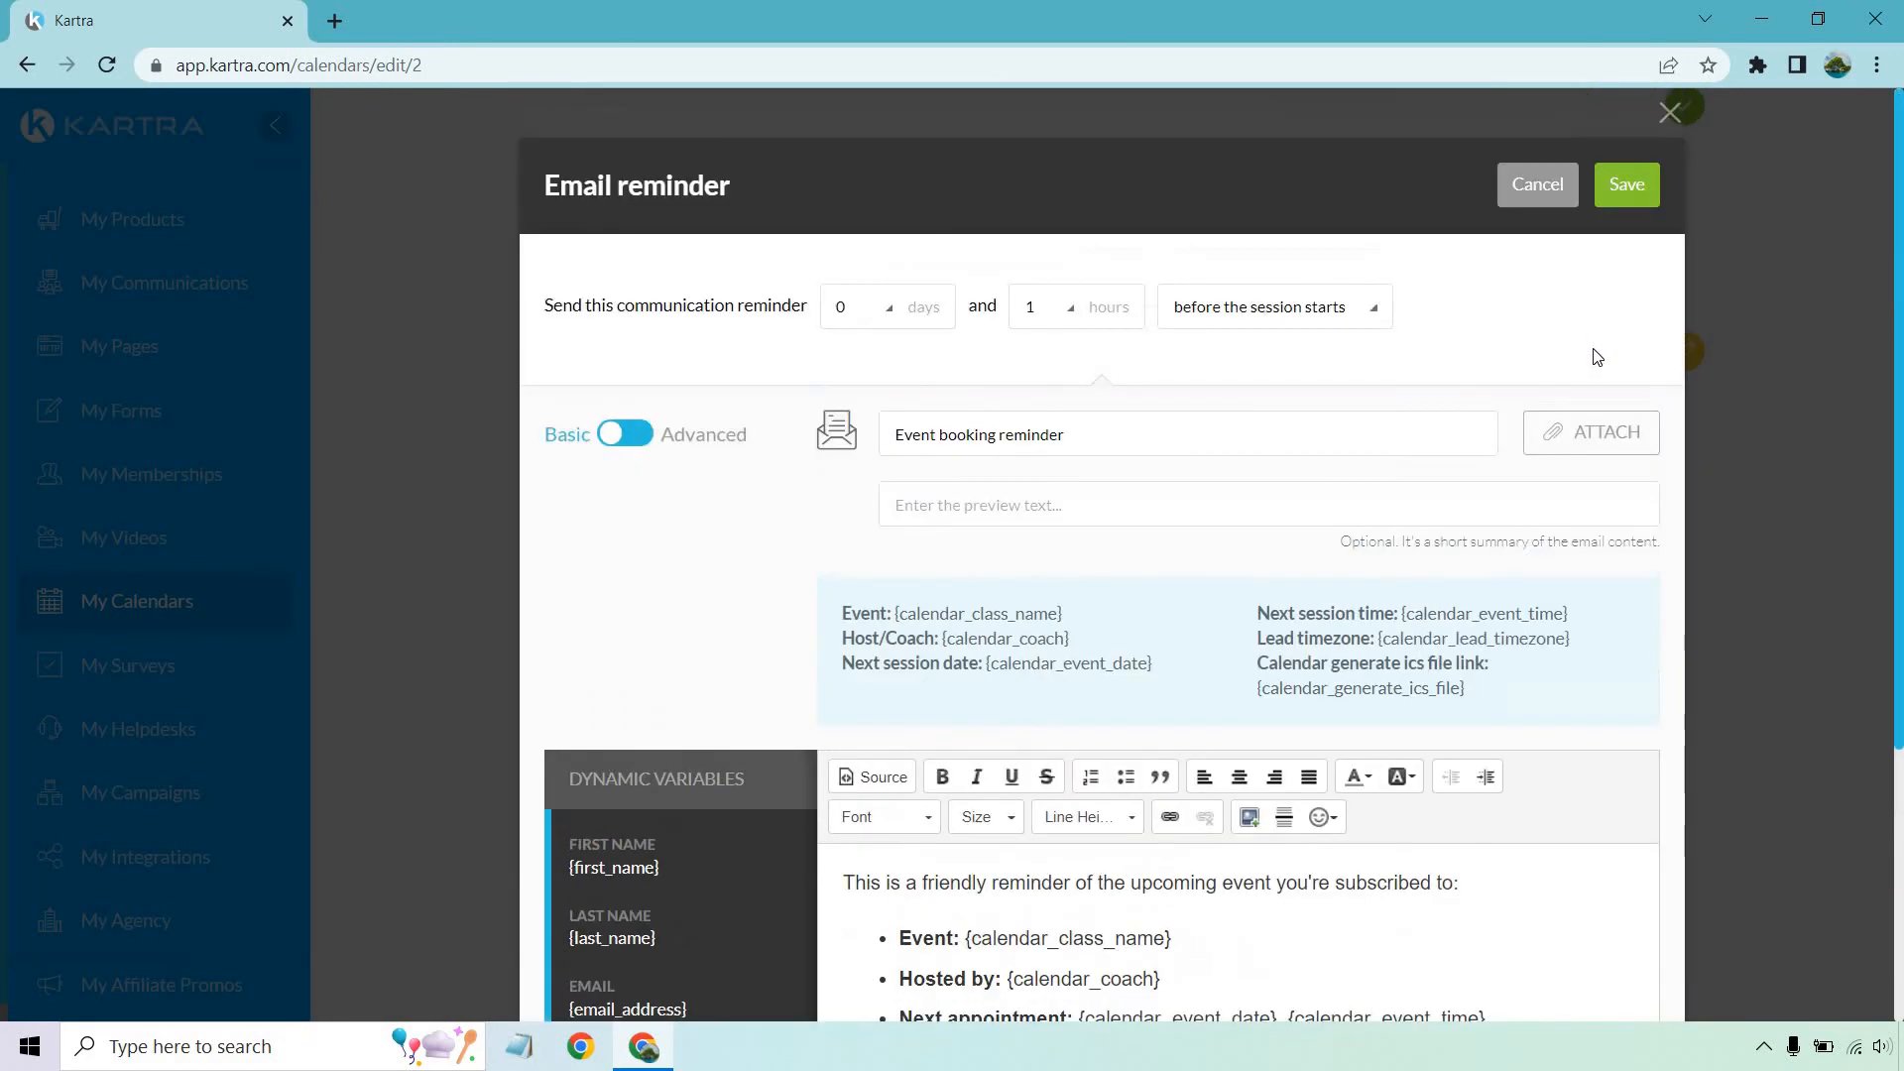
{"action": "left_click", "coordinate": [1631, 189]}
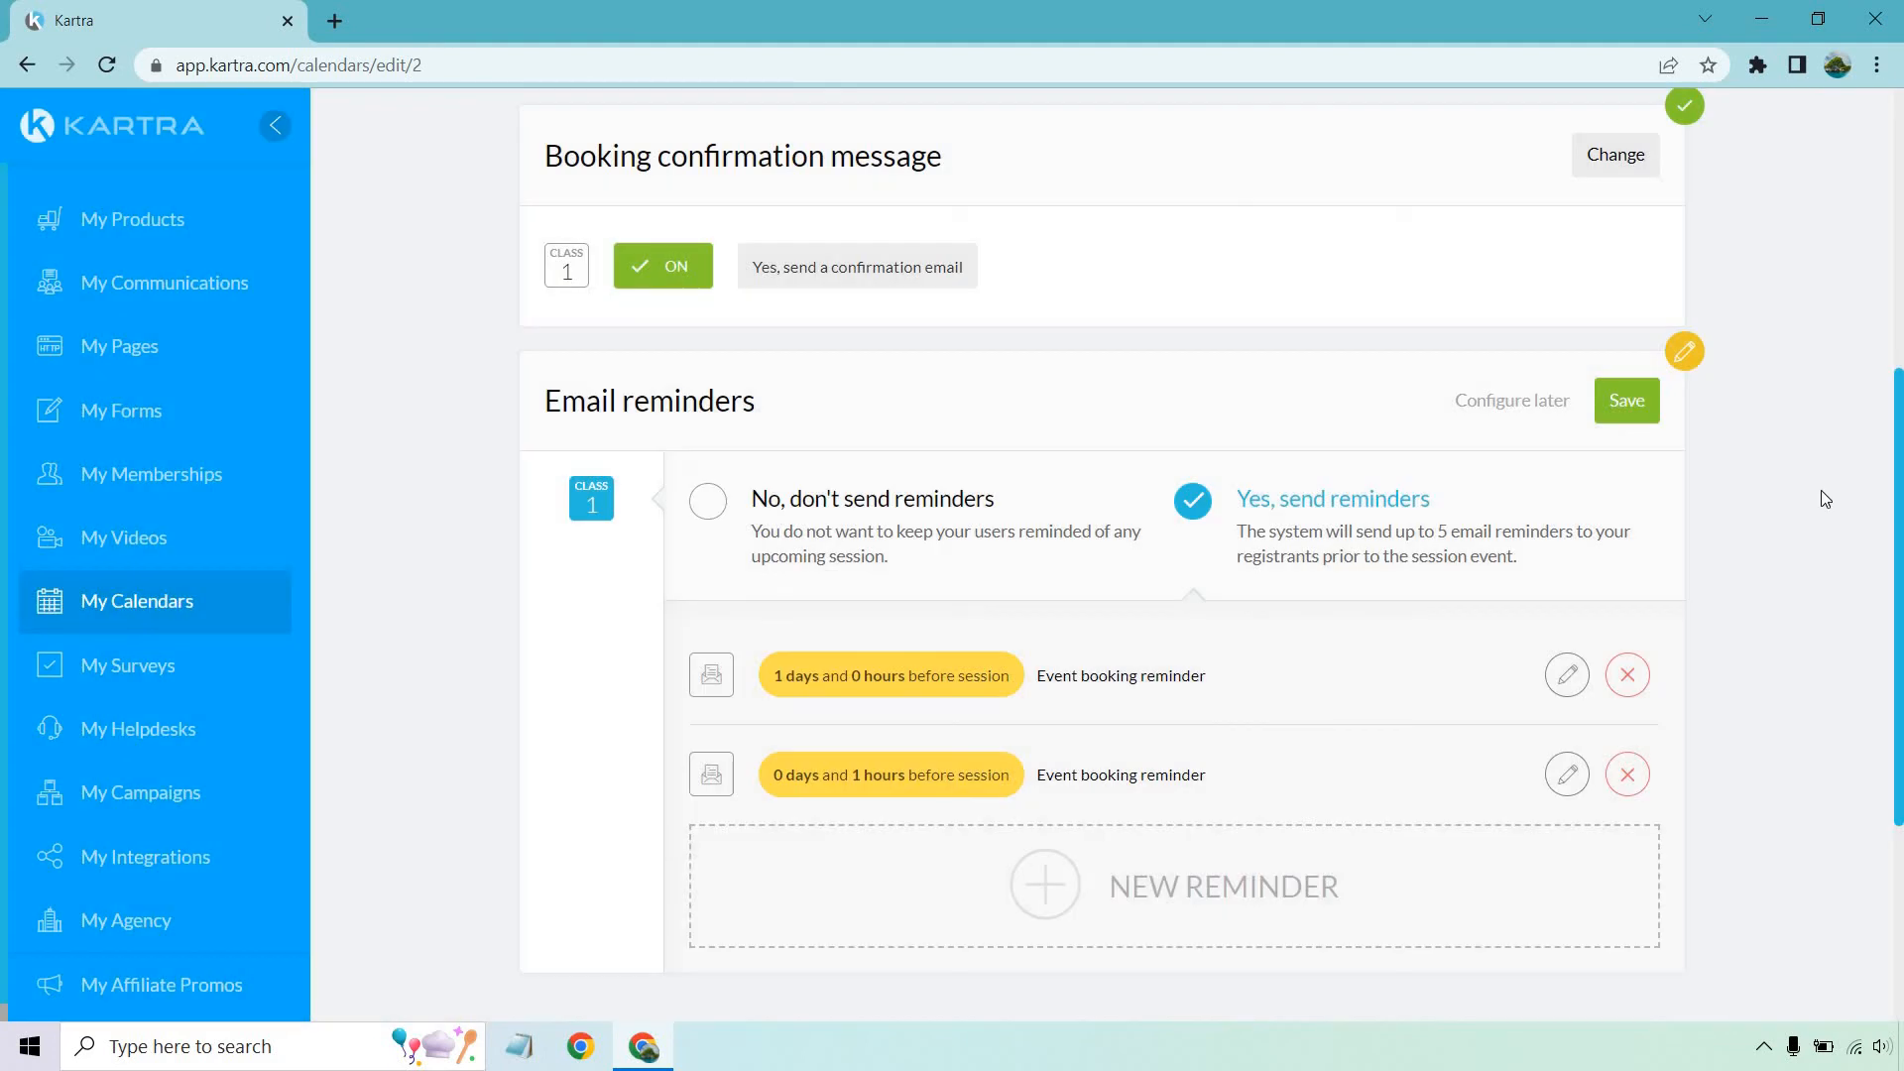
Step: Review the two class 1 reminders, save the email reminders setting, and continue to the permissions stage
{"action": "scroll", "coordinate": [1836, 466], "scroll_direction": "down", "scroll_amount": 3}
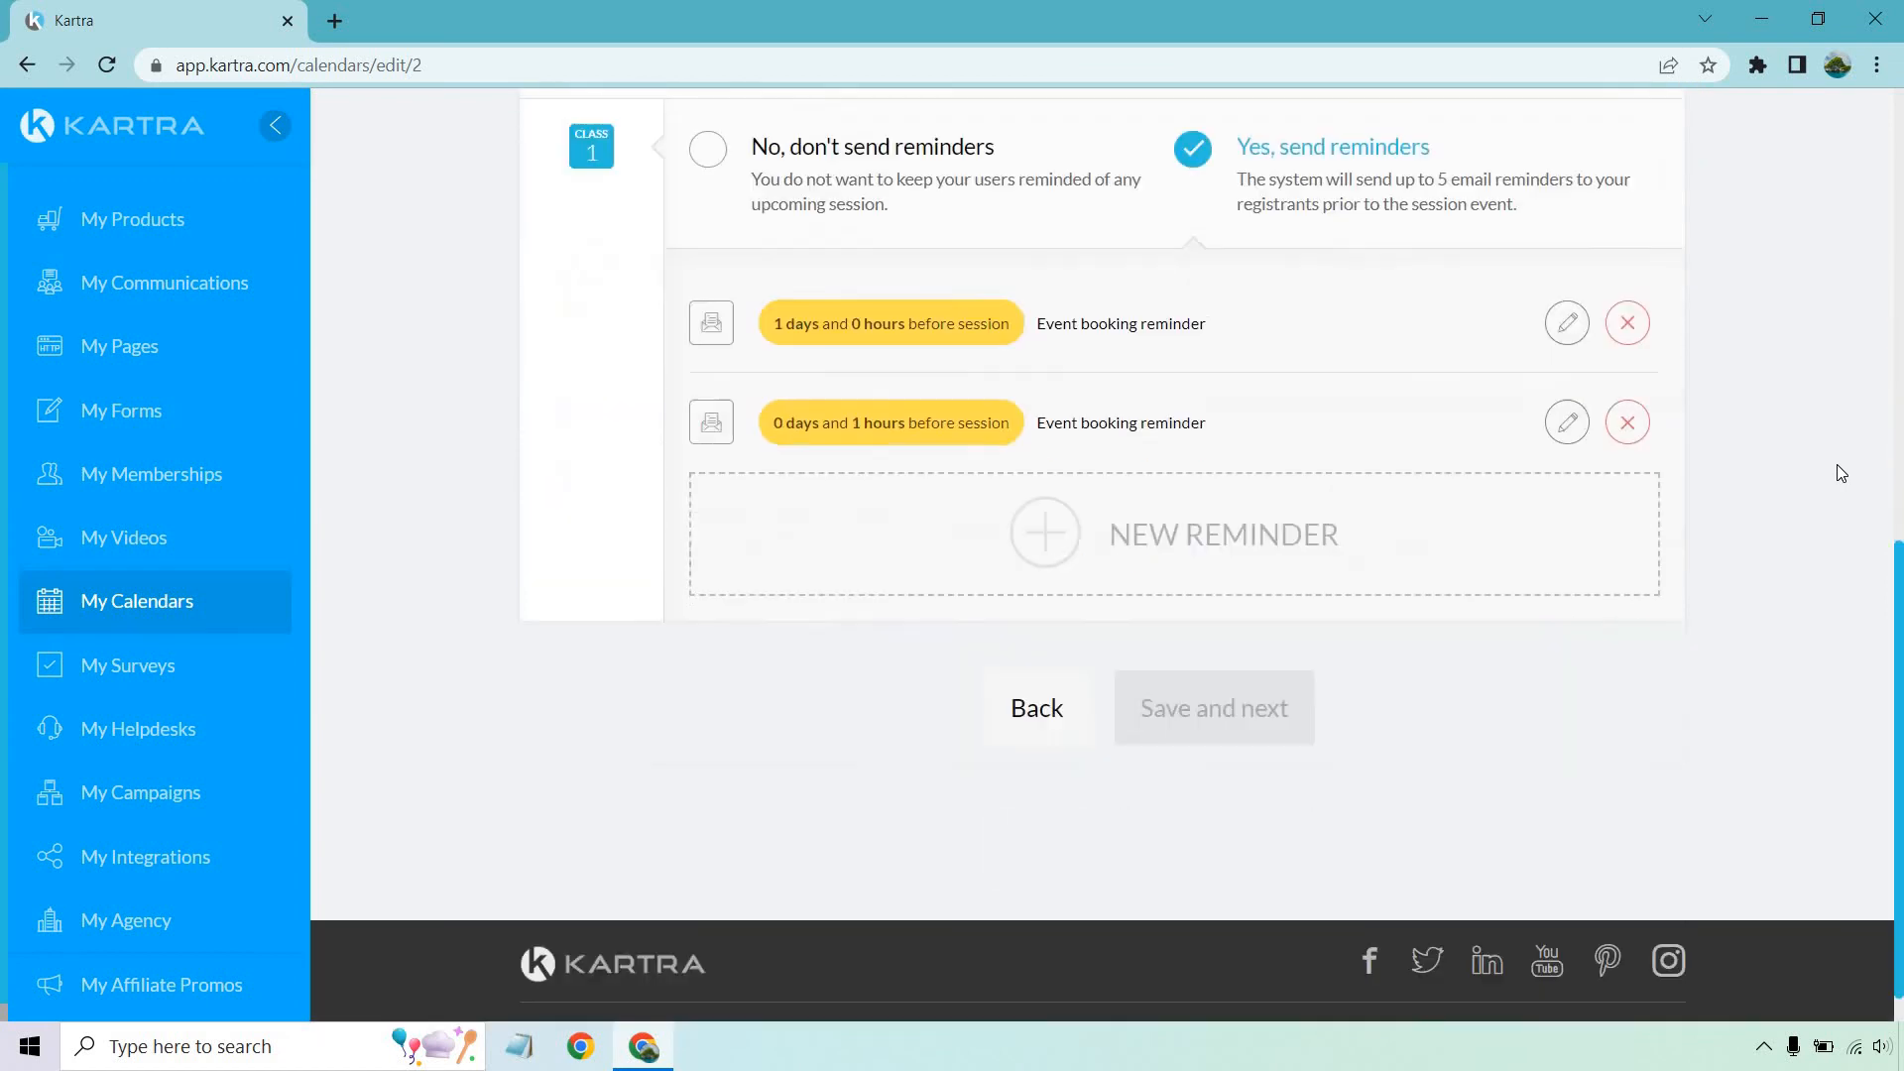
{"action": "scroll", "coordinate": [1837, 464], "scroll_direction": "up", "scroll_amount": 3}
{"action": "left_click", "coordinate": [1633, 407]}
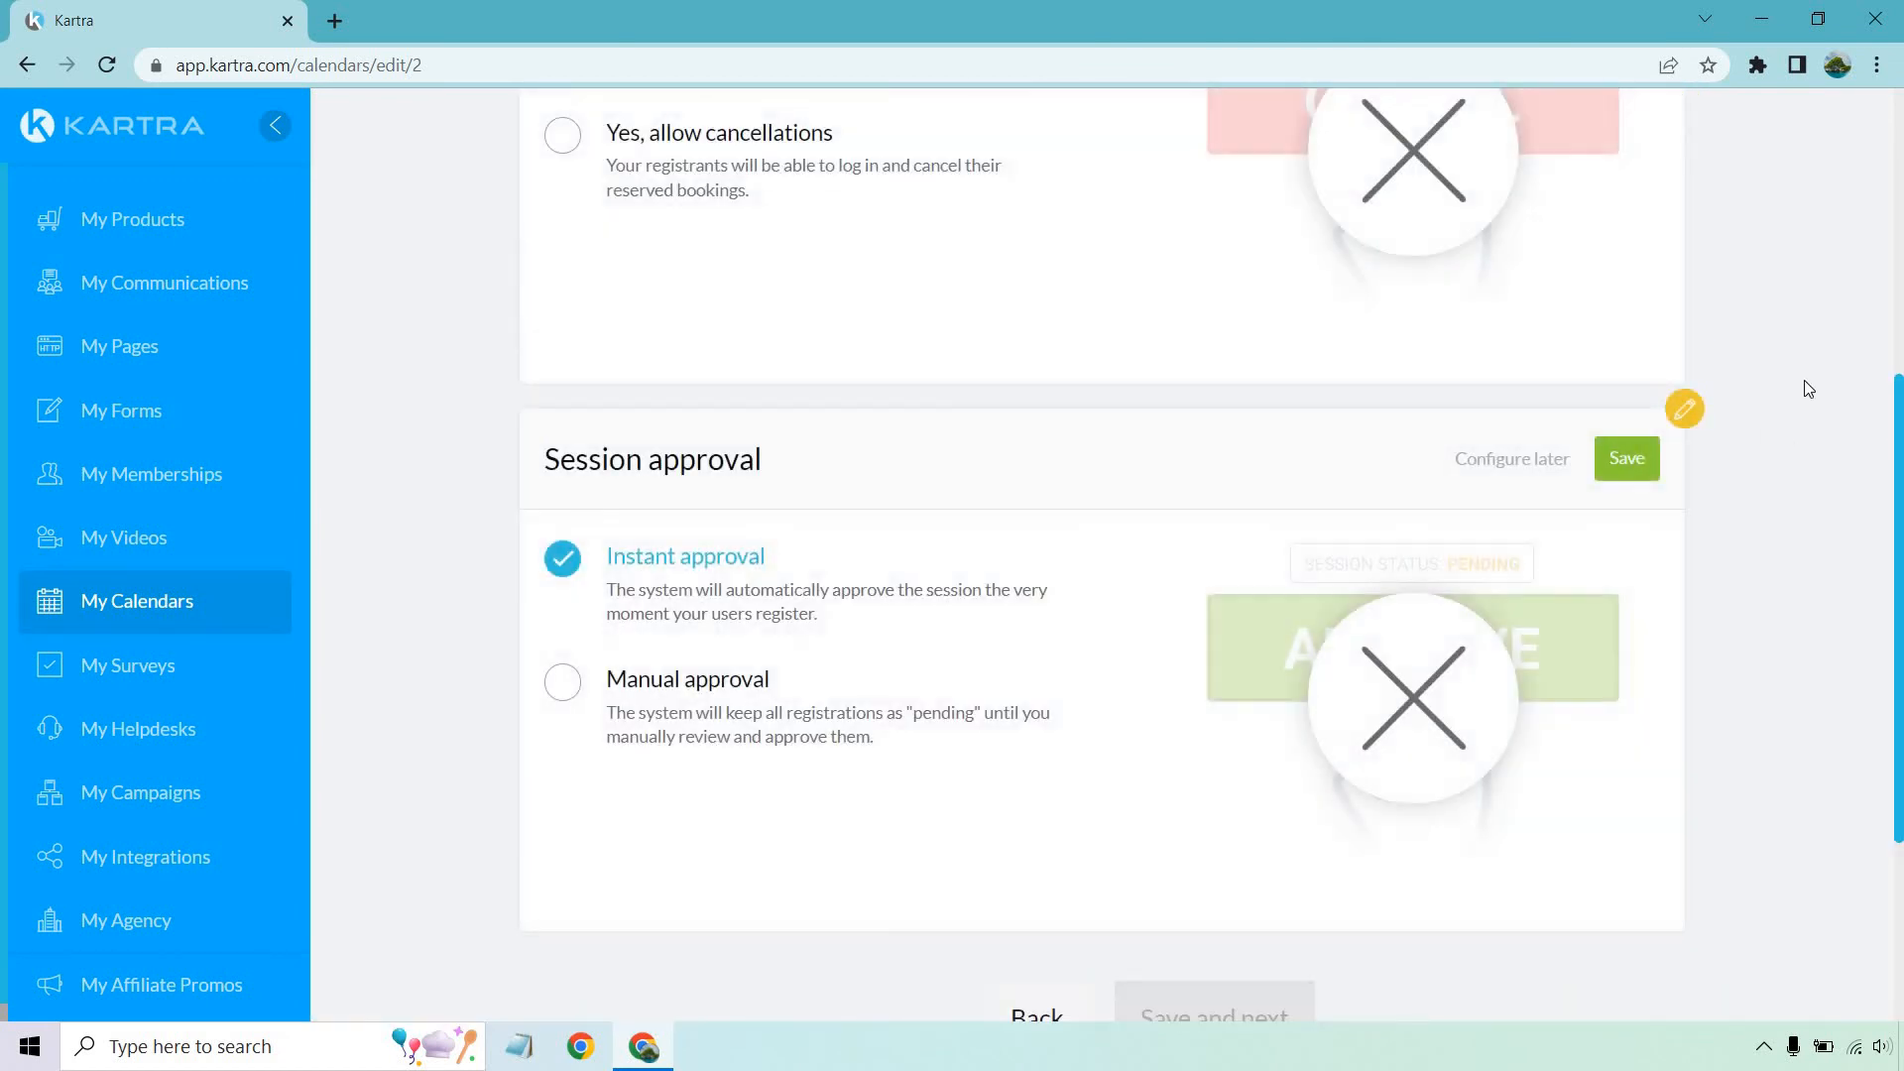
Step: Save the permissions with session cancellations disallowed and instant session approval, and continue to the automations stage
{"action": "scroll", "coordinate": [1825, 385], "scroll_direction": "up", "scroll_amount": 4}
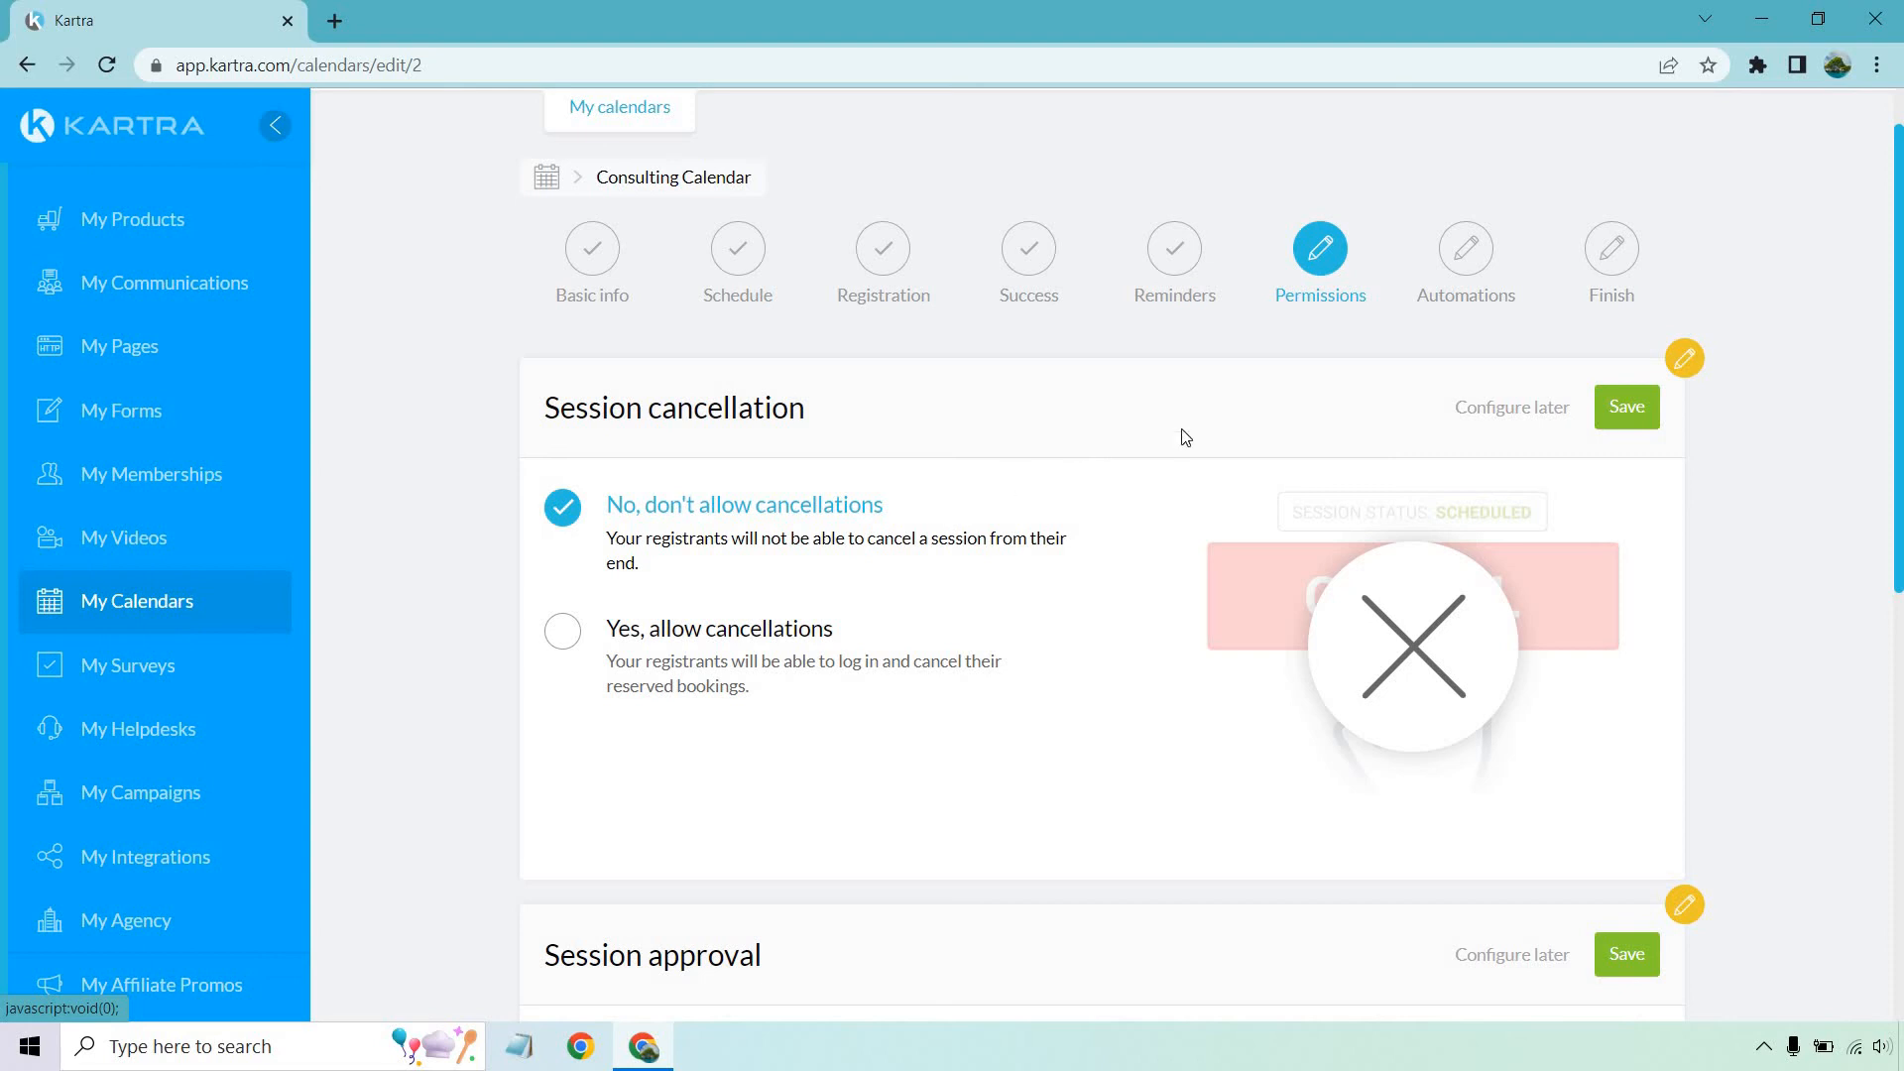
{"action": "left_click", "coordinate": [1627, 406]}
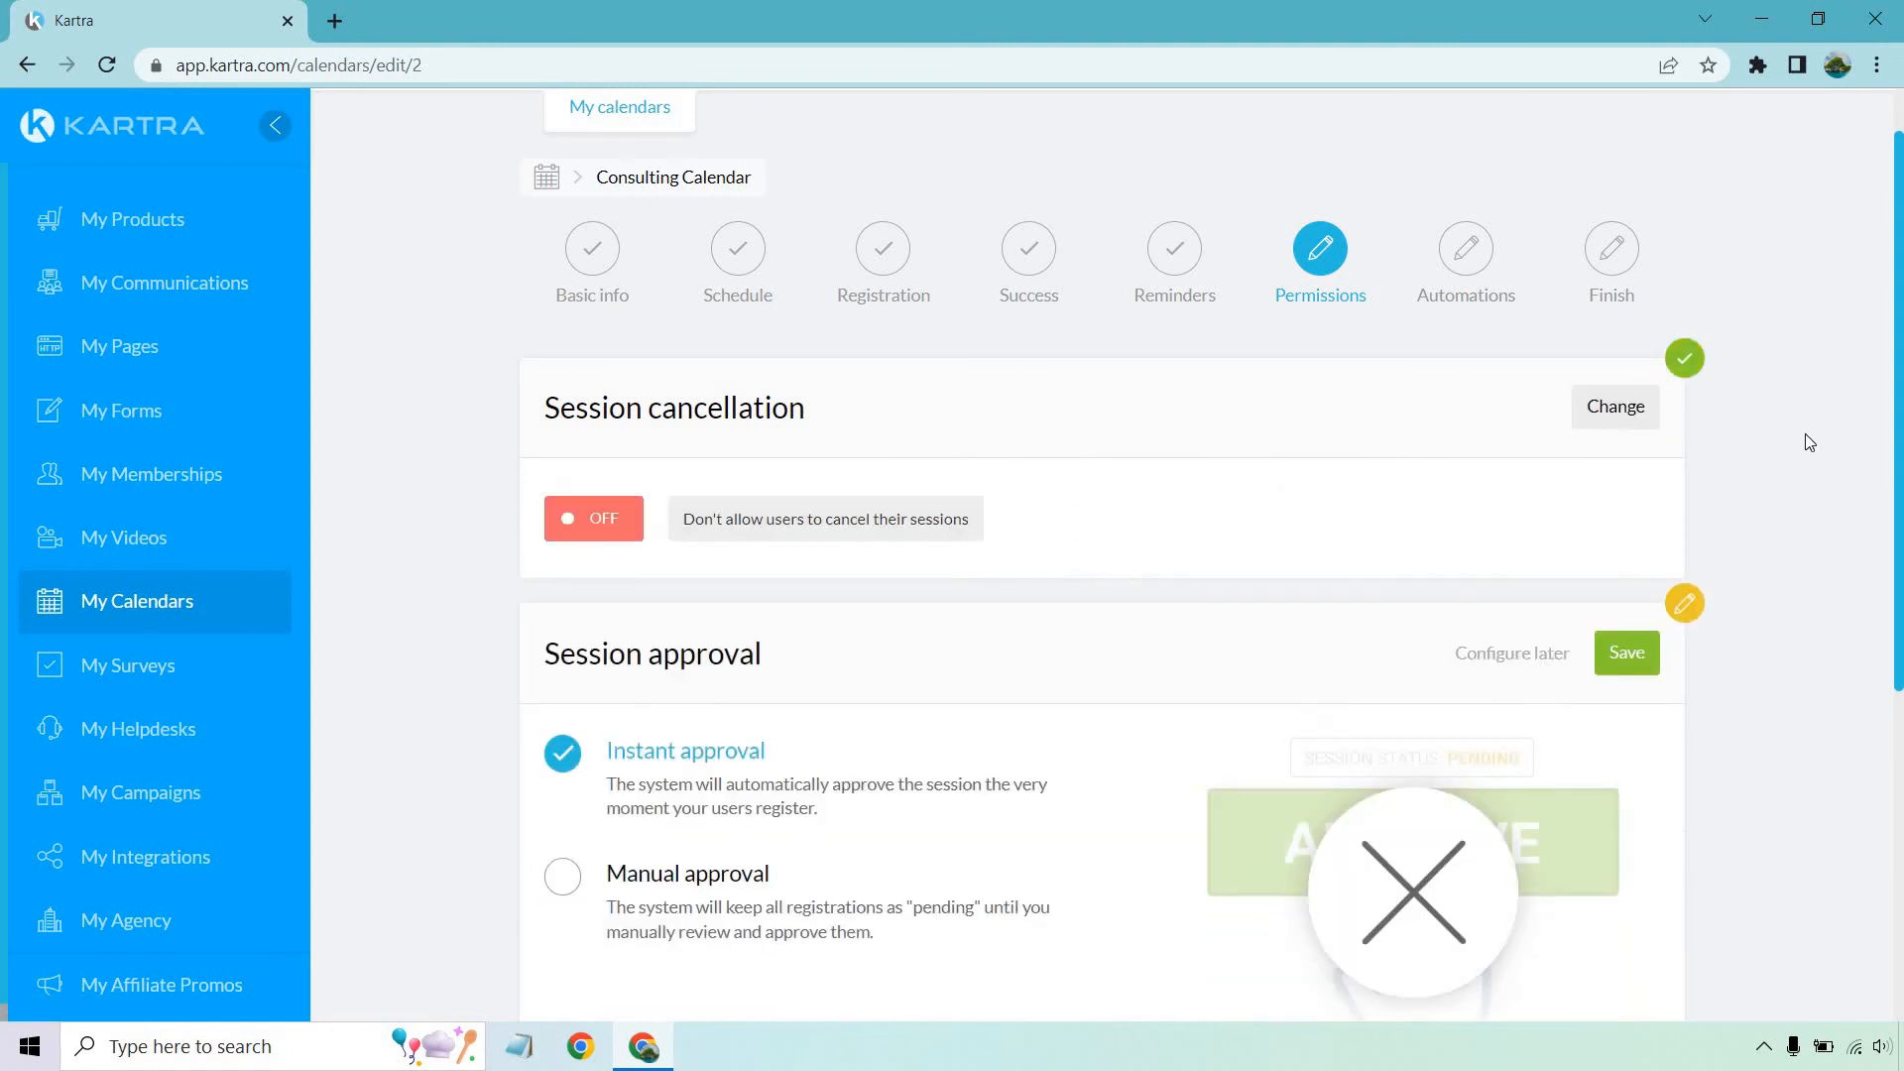
{"action": "scroll", "coordinate": [976, 404], "scroll_direction": "down", "scroll_amount": 3}
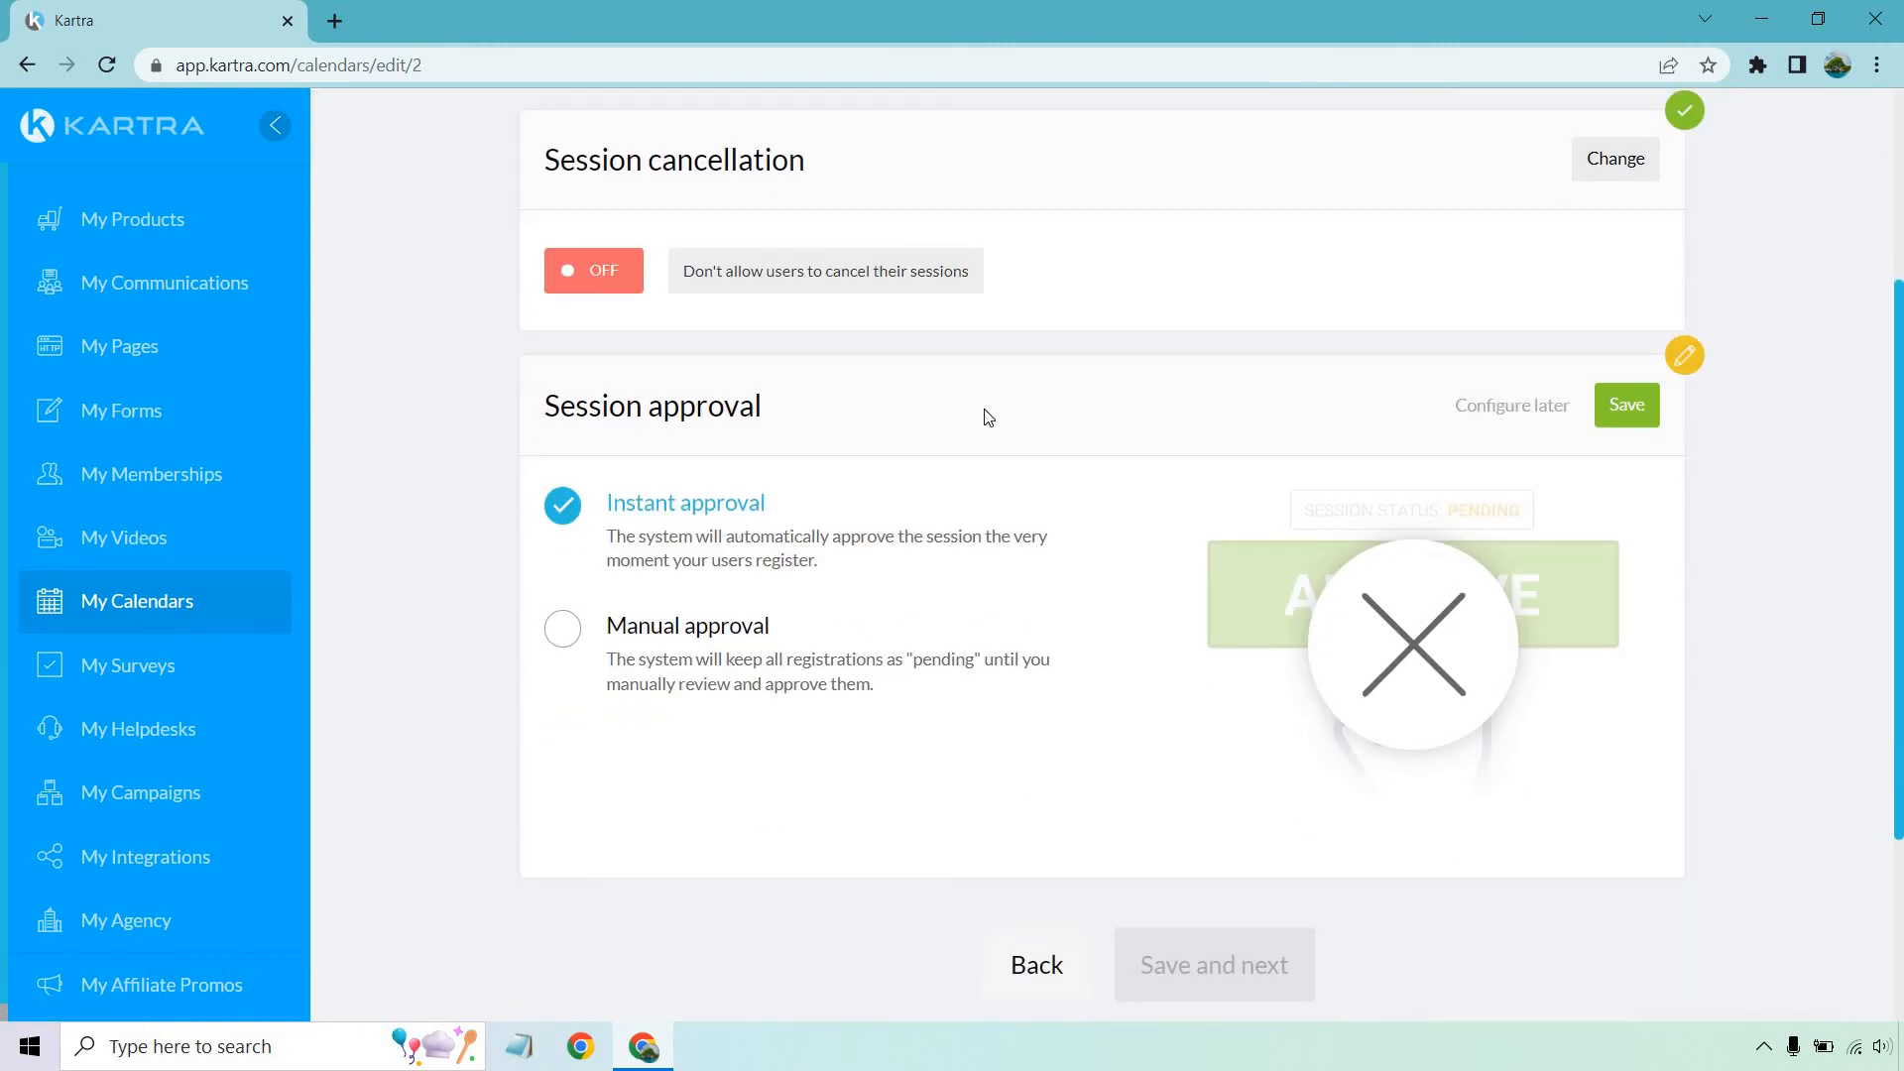
{"action": "left_click", "coordinate": [1609, 402]}
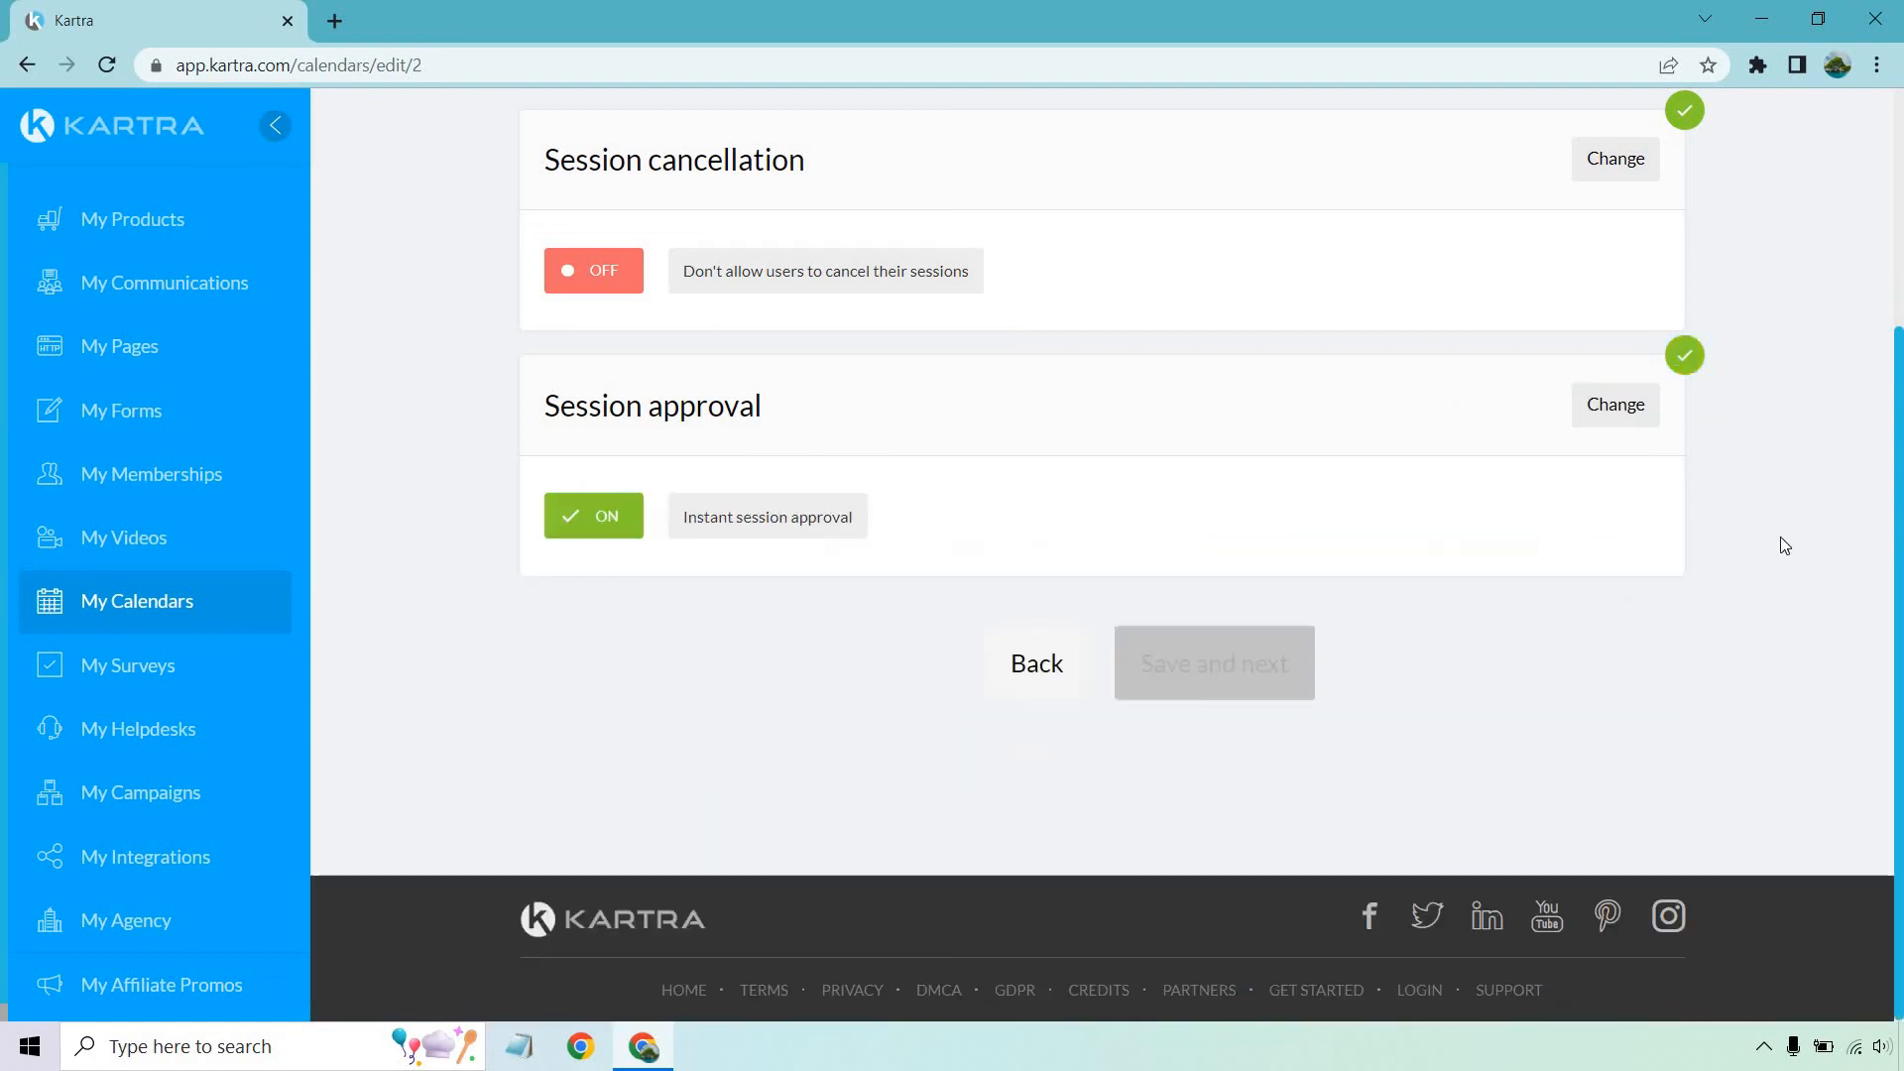
{"action": "left_click", "coordinate": [1268, 665]}
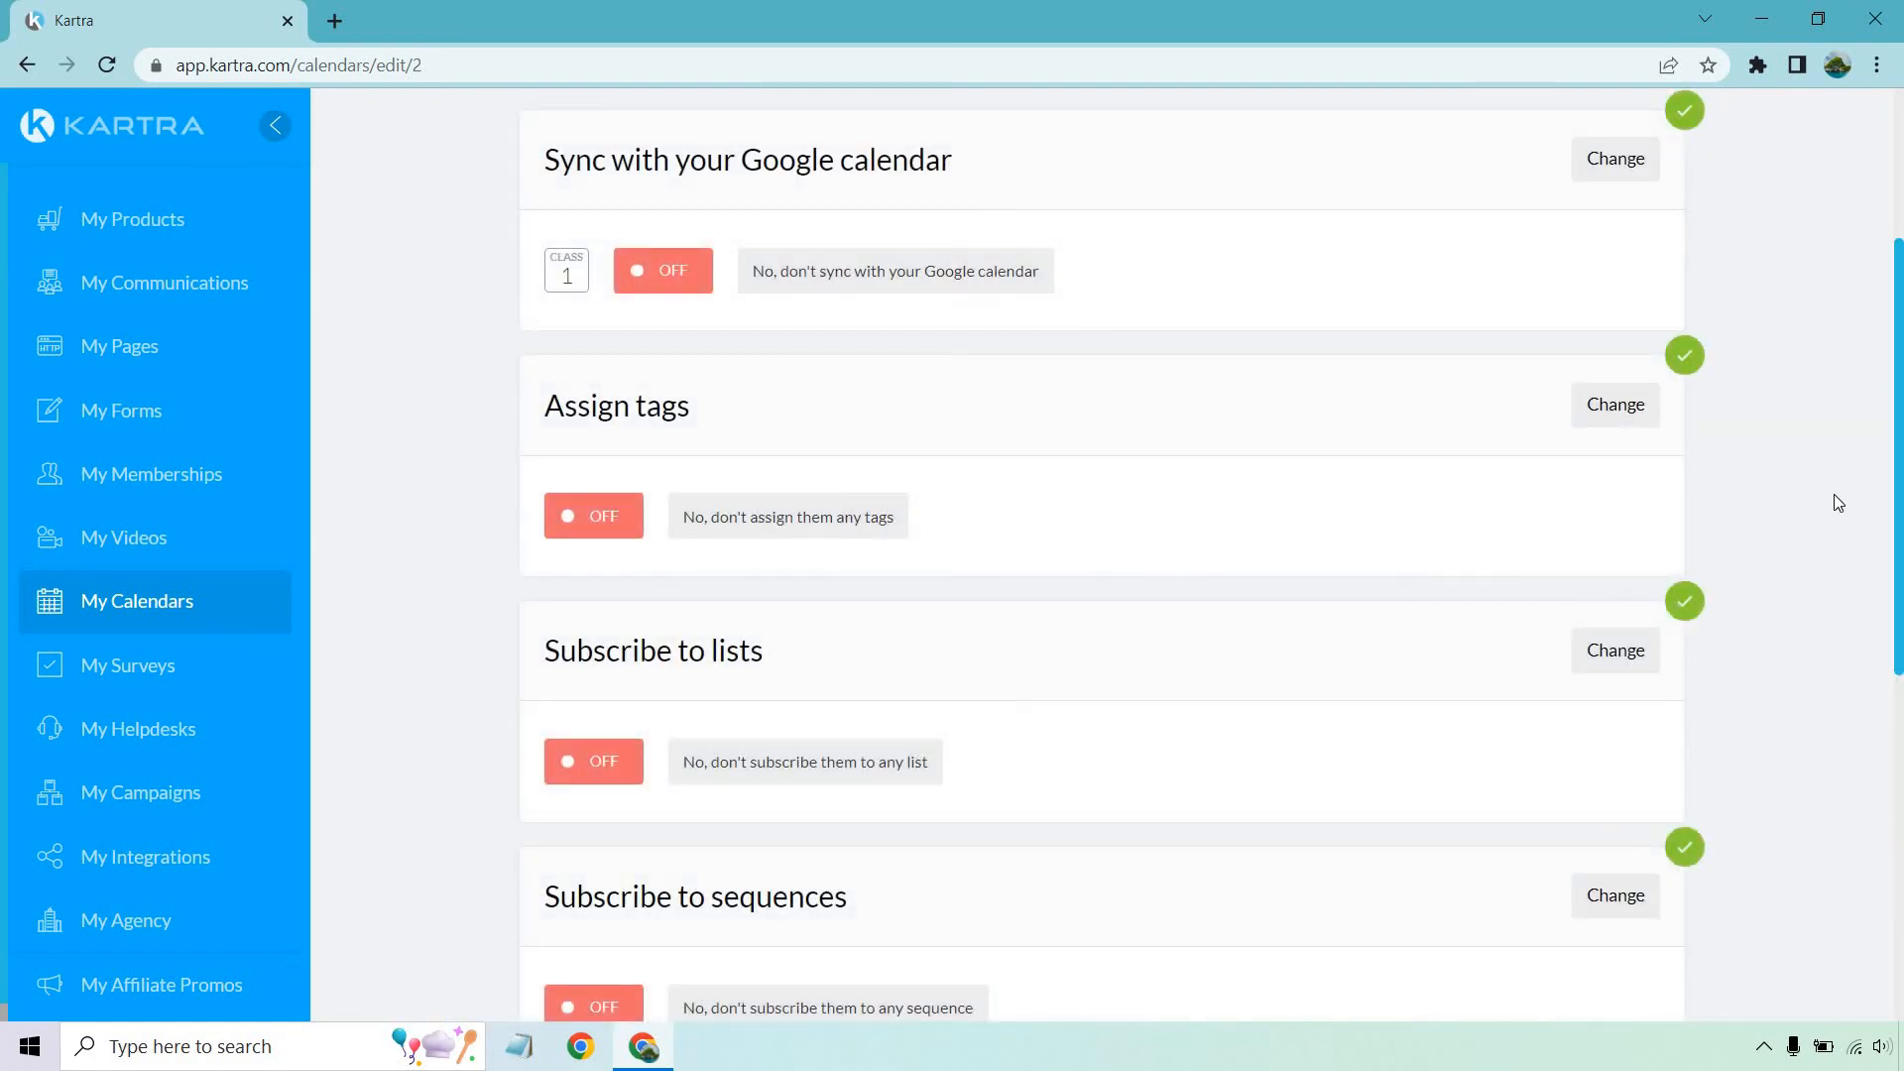
Step: Review the Google calendar sync, tag, list, sequence and advanced automation settings, keep them all off, and continue to the finish stage
{"action": "scroll", "coordinate": [1835, 494], "scroll_direction": "up", "scroll_amount": 3}
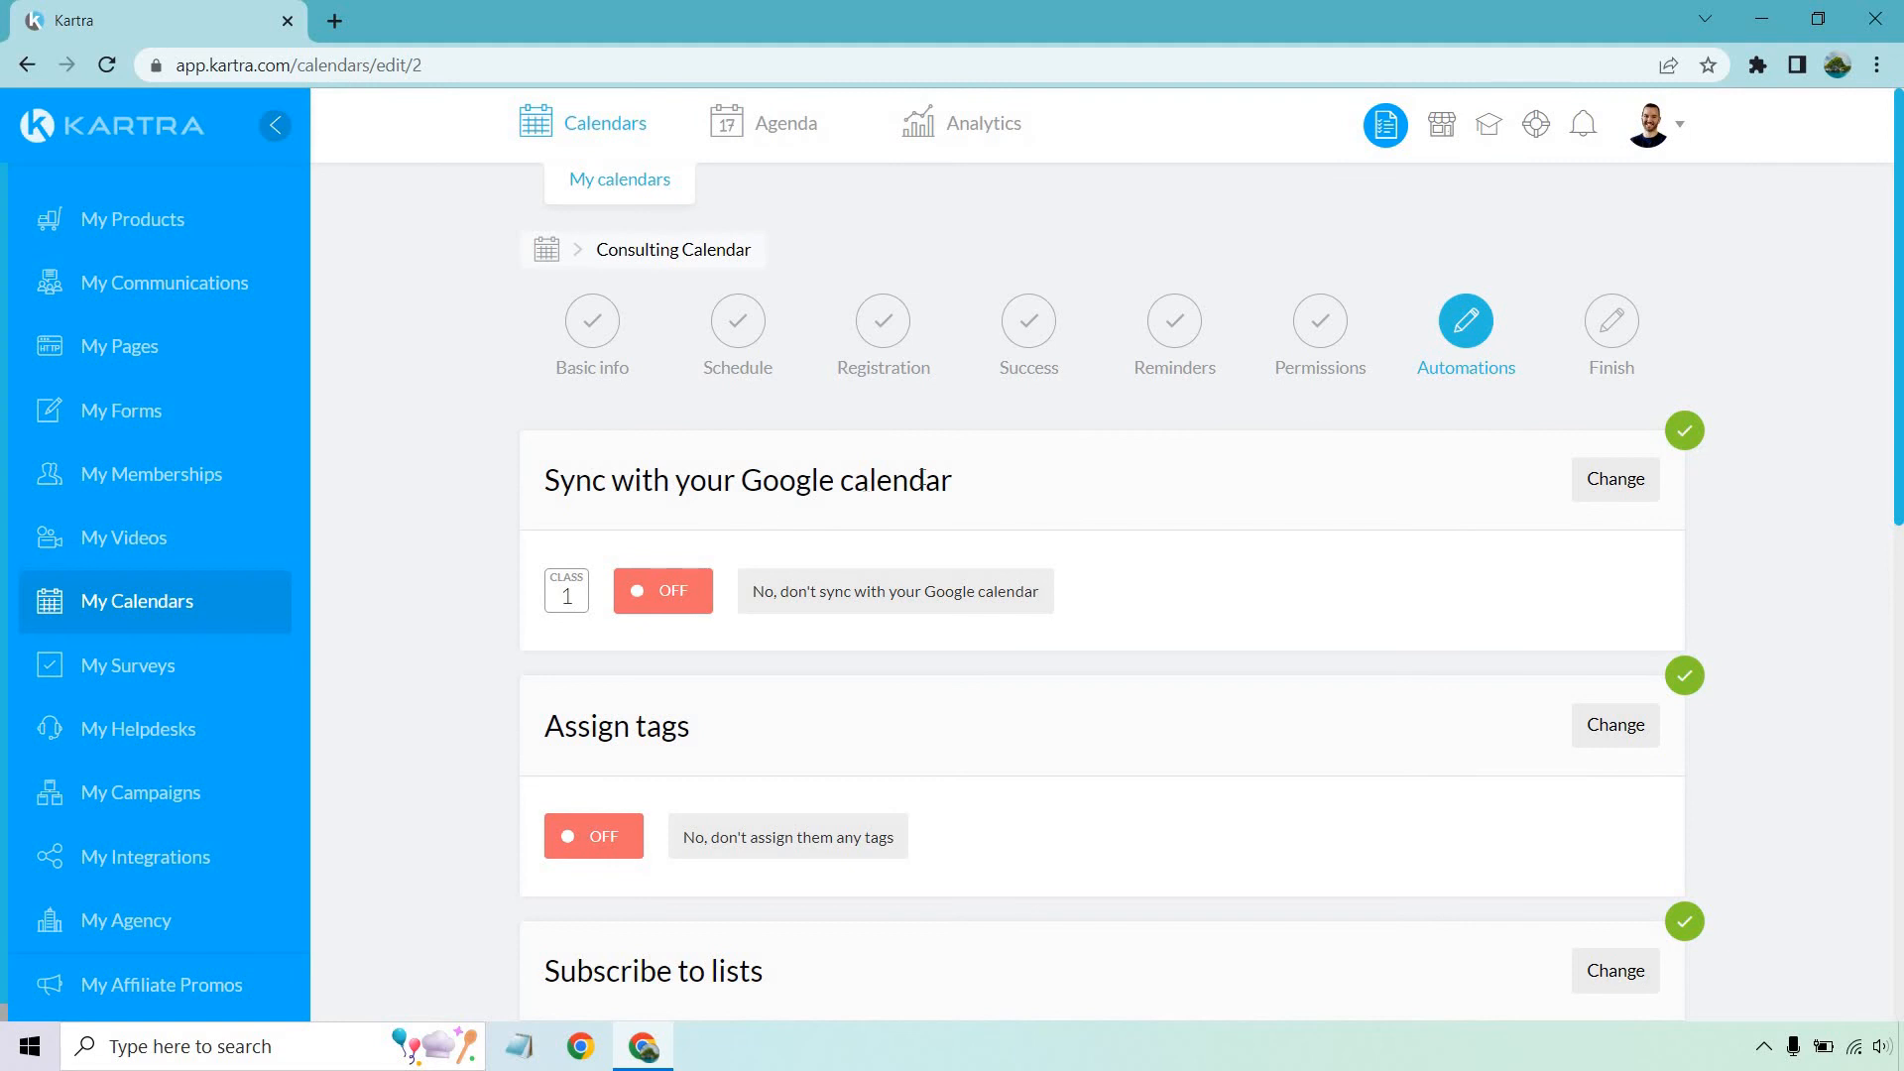
{"action": "scroll", "coordinate": [1223, 467], "scroll_direction": "down", "scroll_amount": 2}
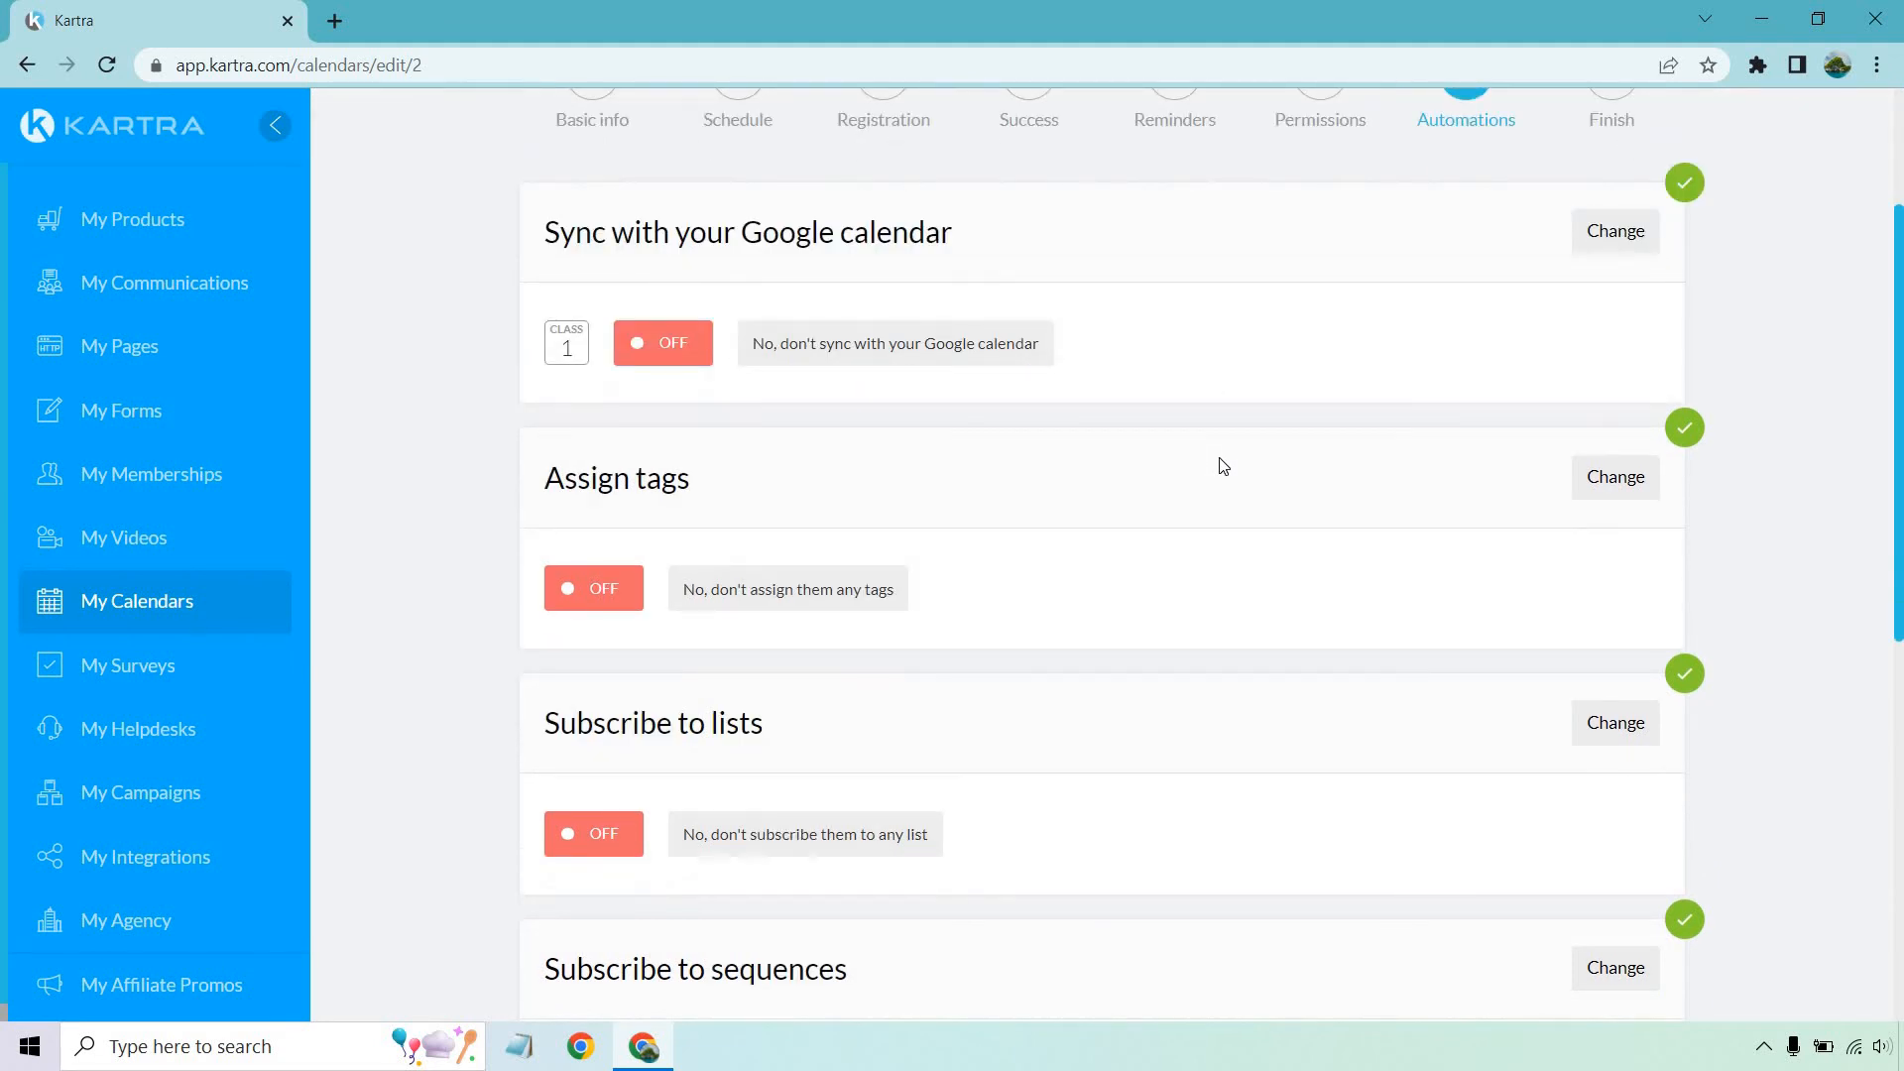
{"action": "scroll", "coordinate": [1225, 462], "scroll_direction": "down", "scroll_amount": 3}
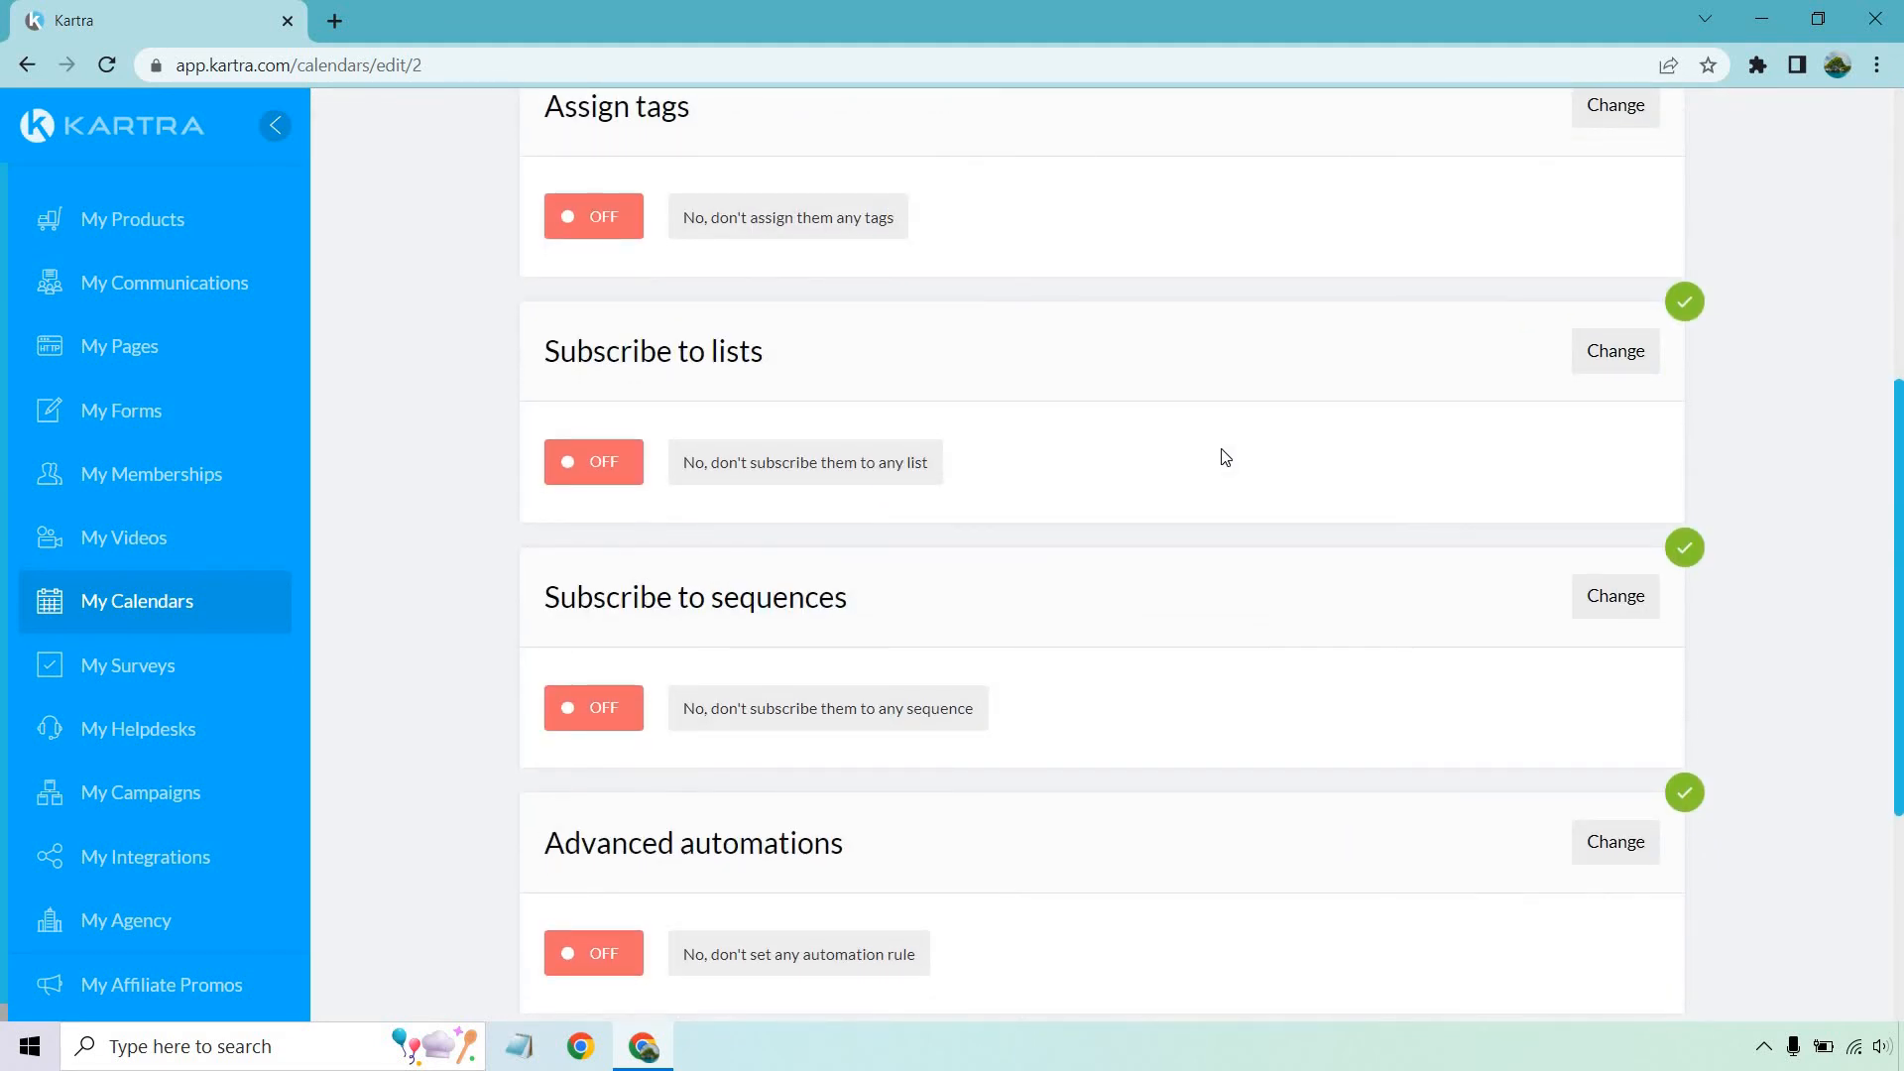
{"action": "scroll", "coordinate": [1225, 458], "scroll_direction": "down", "scroll_amount": 2}
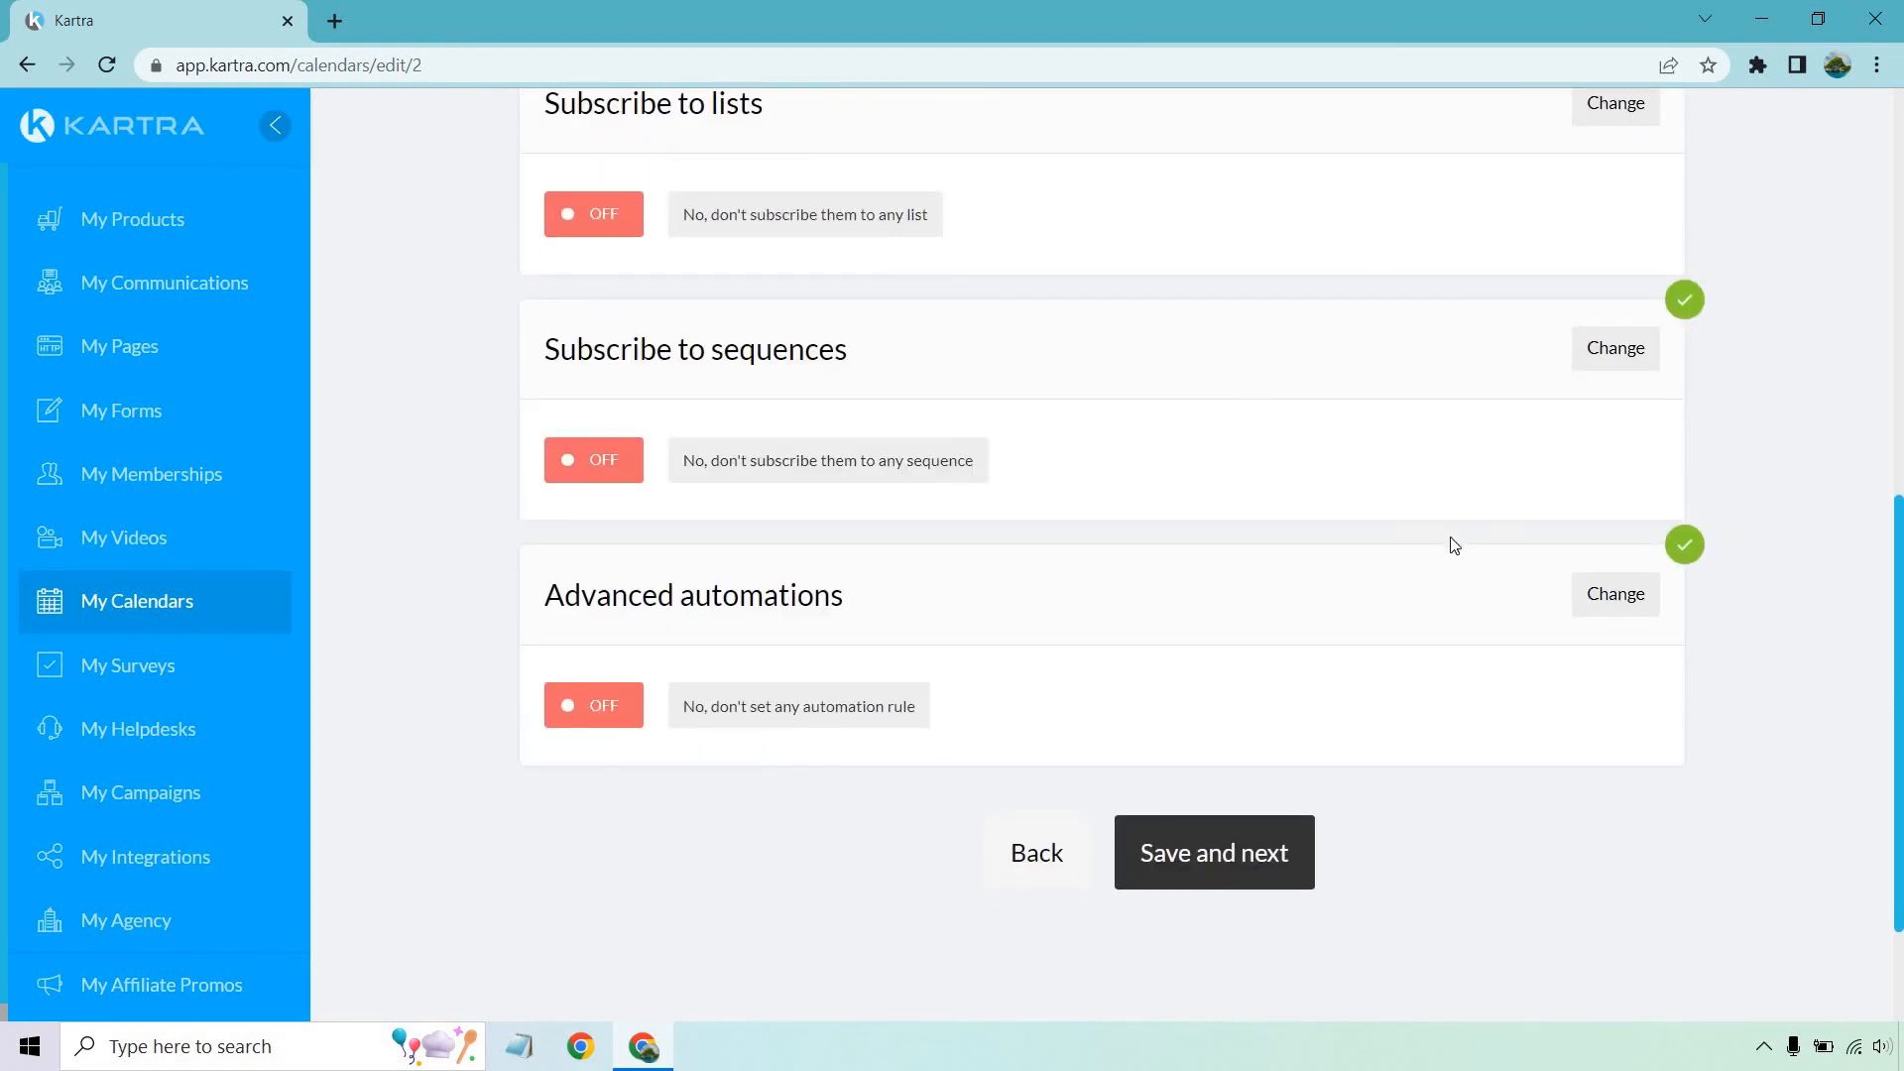
{"action": "scroll", "coordinate": [1450, 547], "scroll_direction": "up", "scroll_amount": 2}
{"action": "scroll", "coordinate": [1448, 554], "scroll_direction": "up", "scroll_amount": 5}
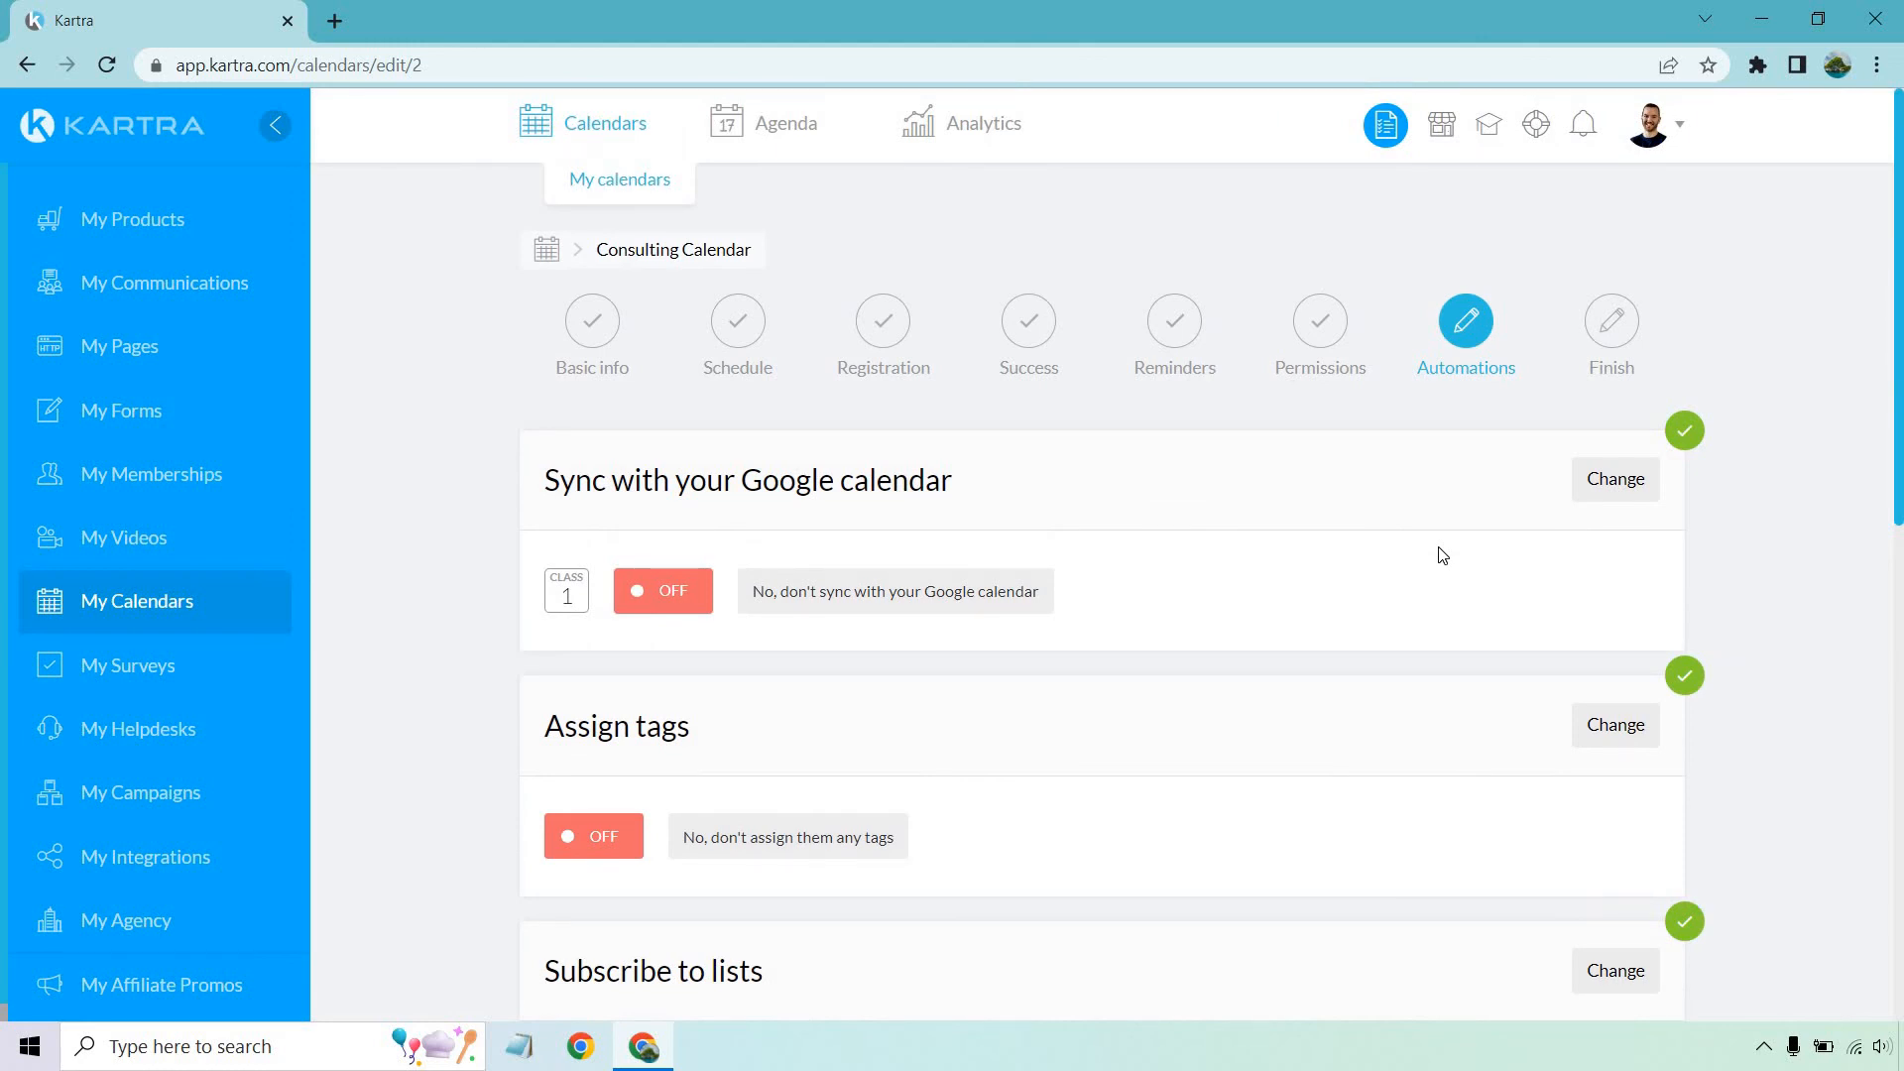
{"action": "scroll", "coordinate": [1438, 550], "scroll_direction": "down", "scroll_amount": 7}
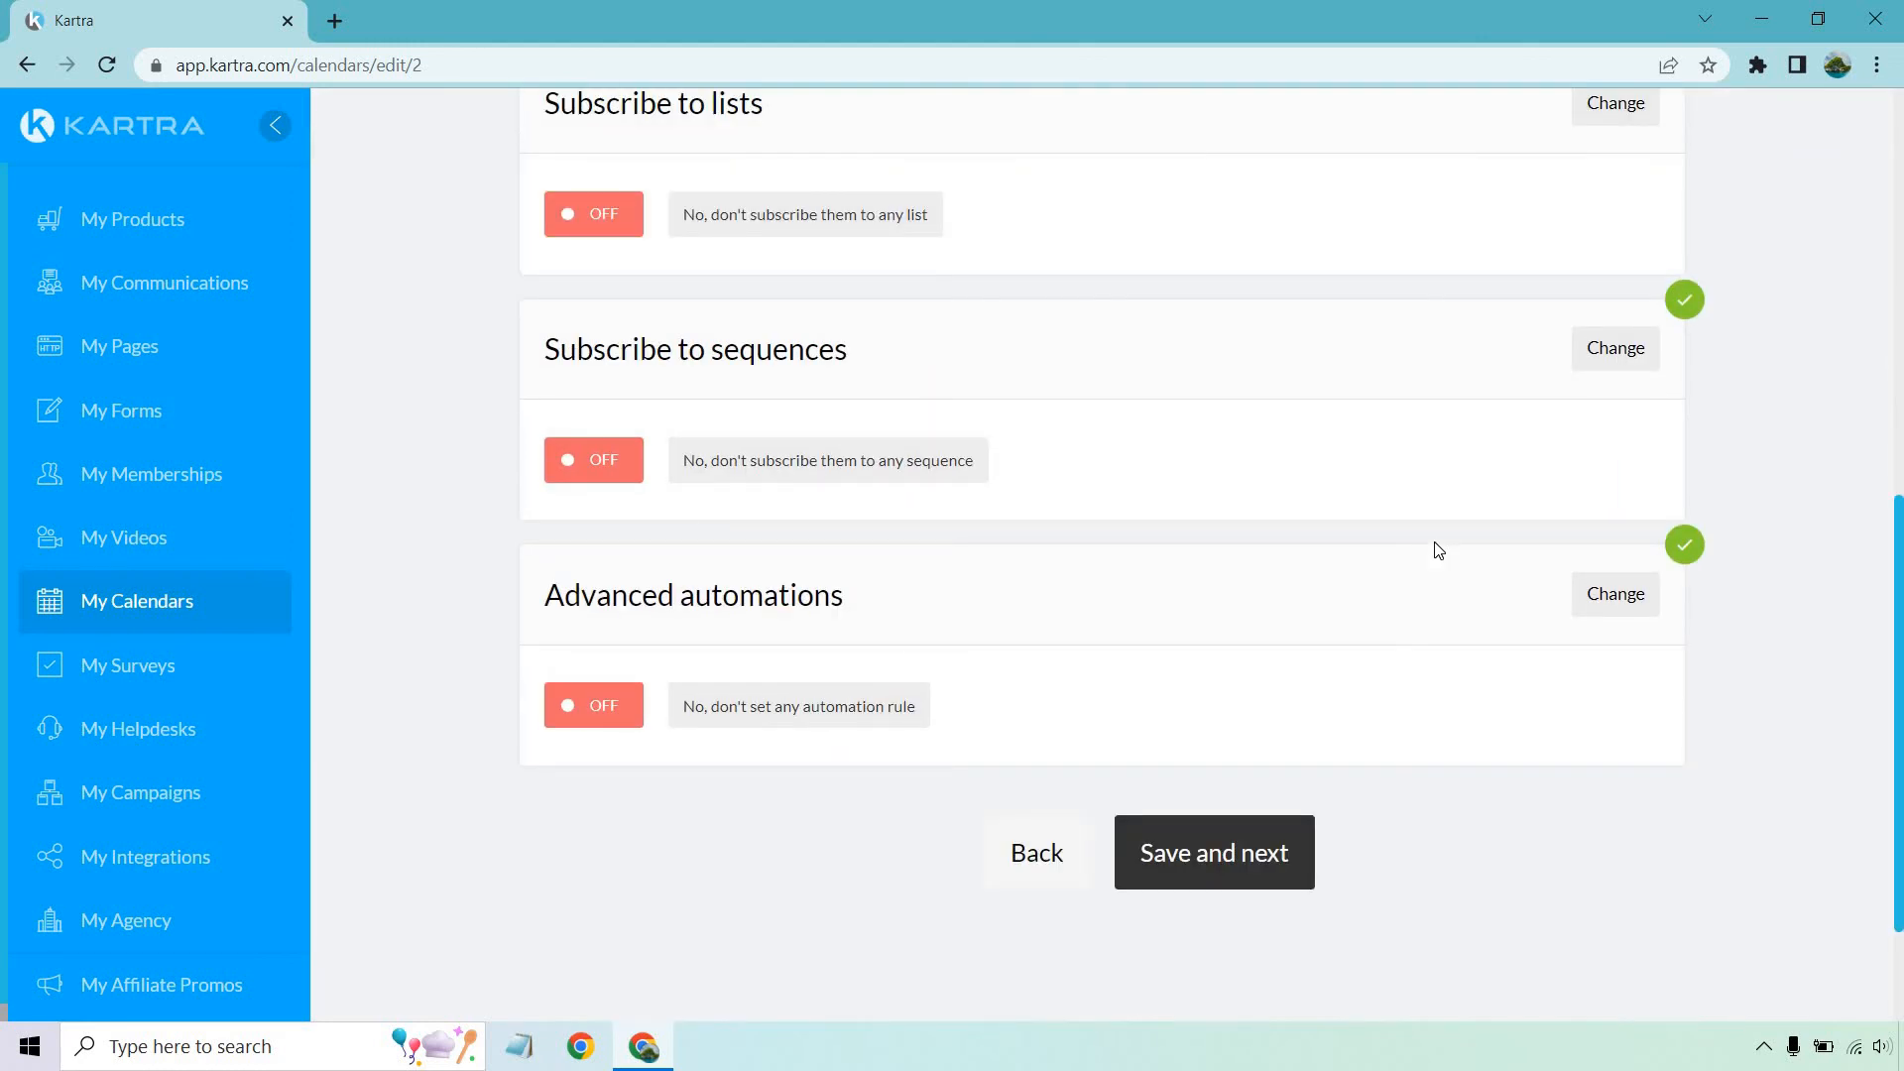
{"action": "left_click", "coordinate": [1239, 869]}
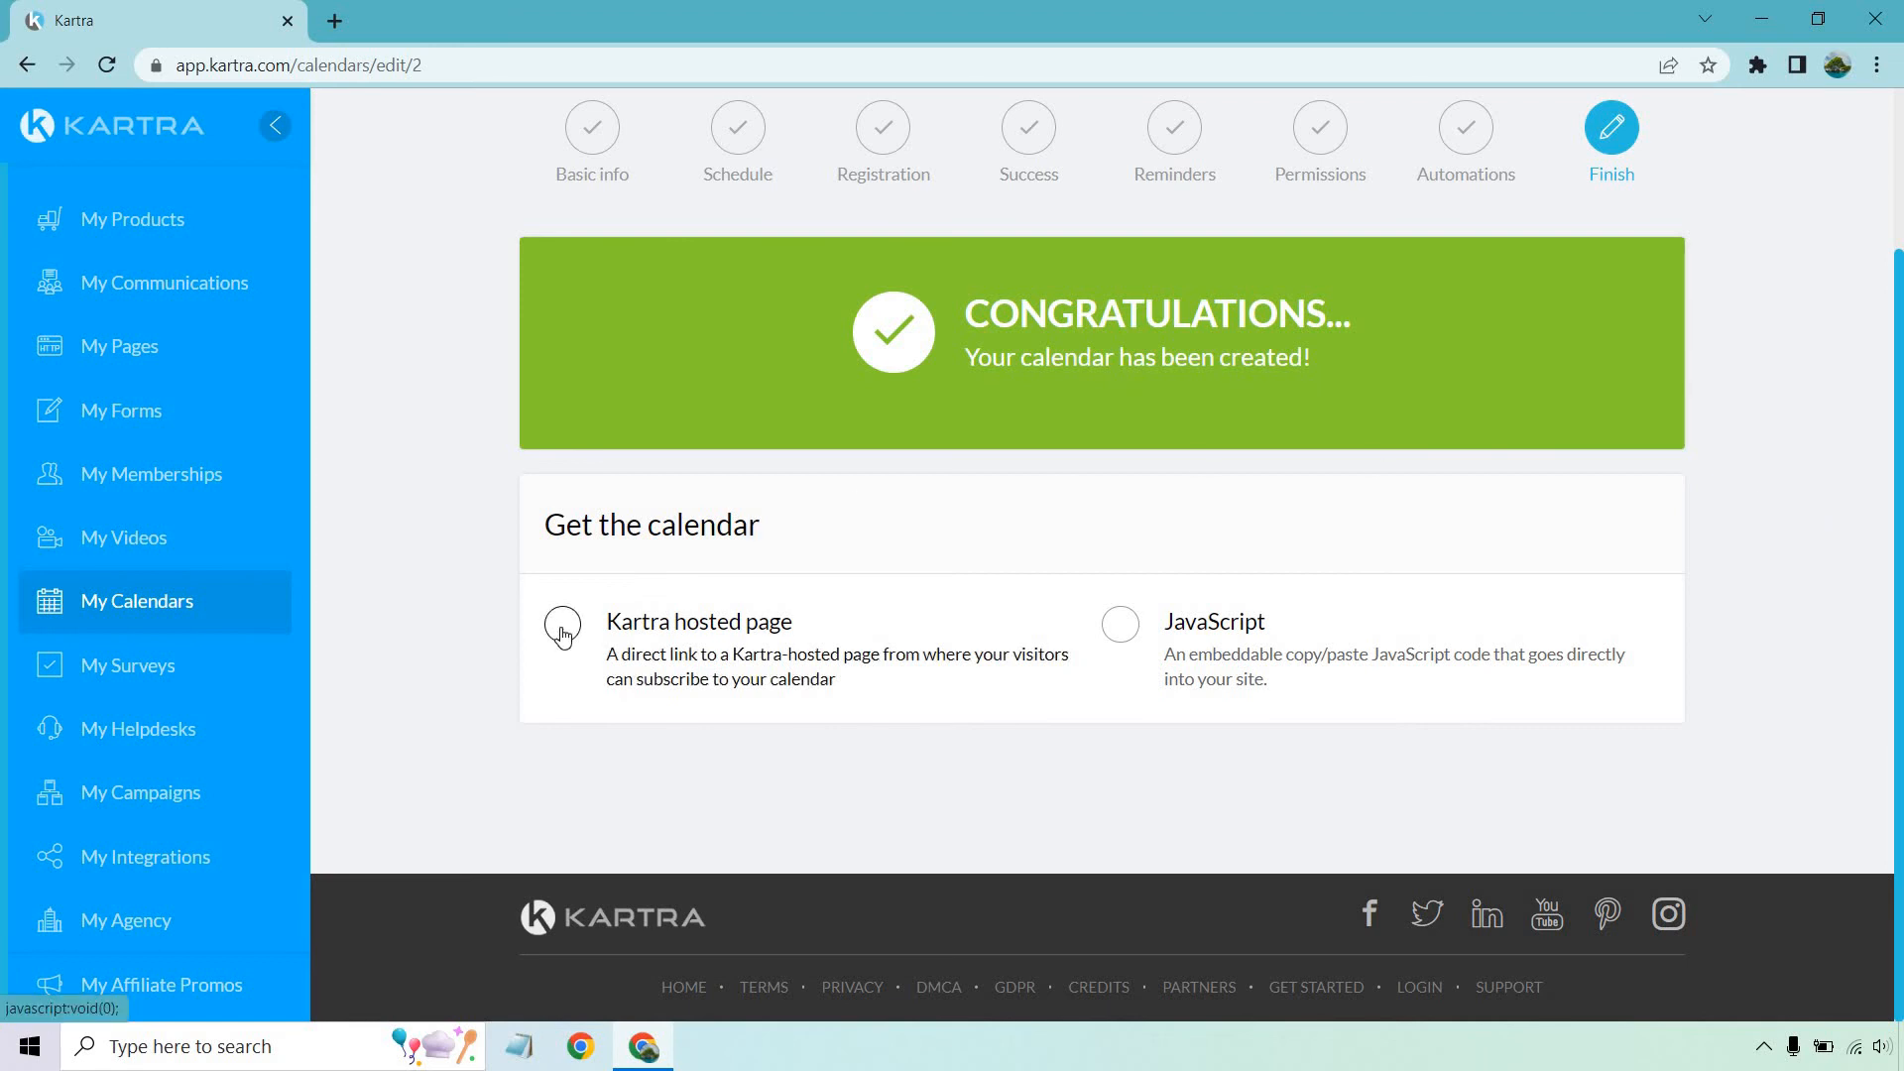
Step: Open the calendar's Kartra hosted page and book a test session for 15 July 2022 at 8:00 am with the registrant's name and email
{"action": "left_click", "coordinate": [627, 647]}
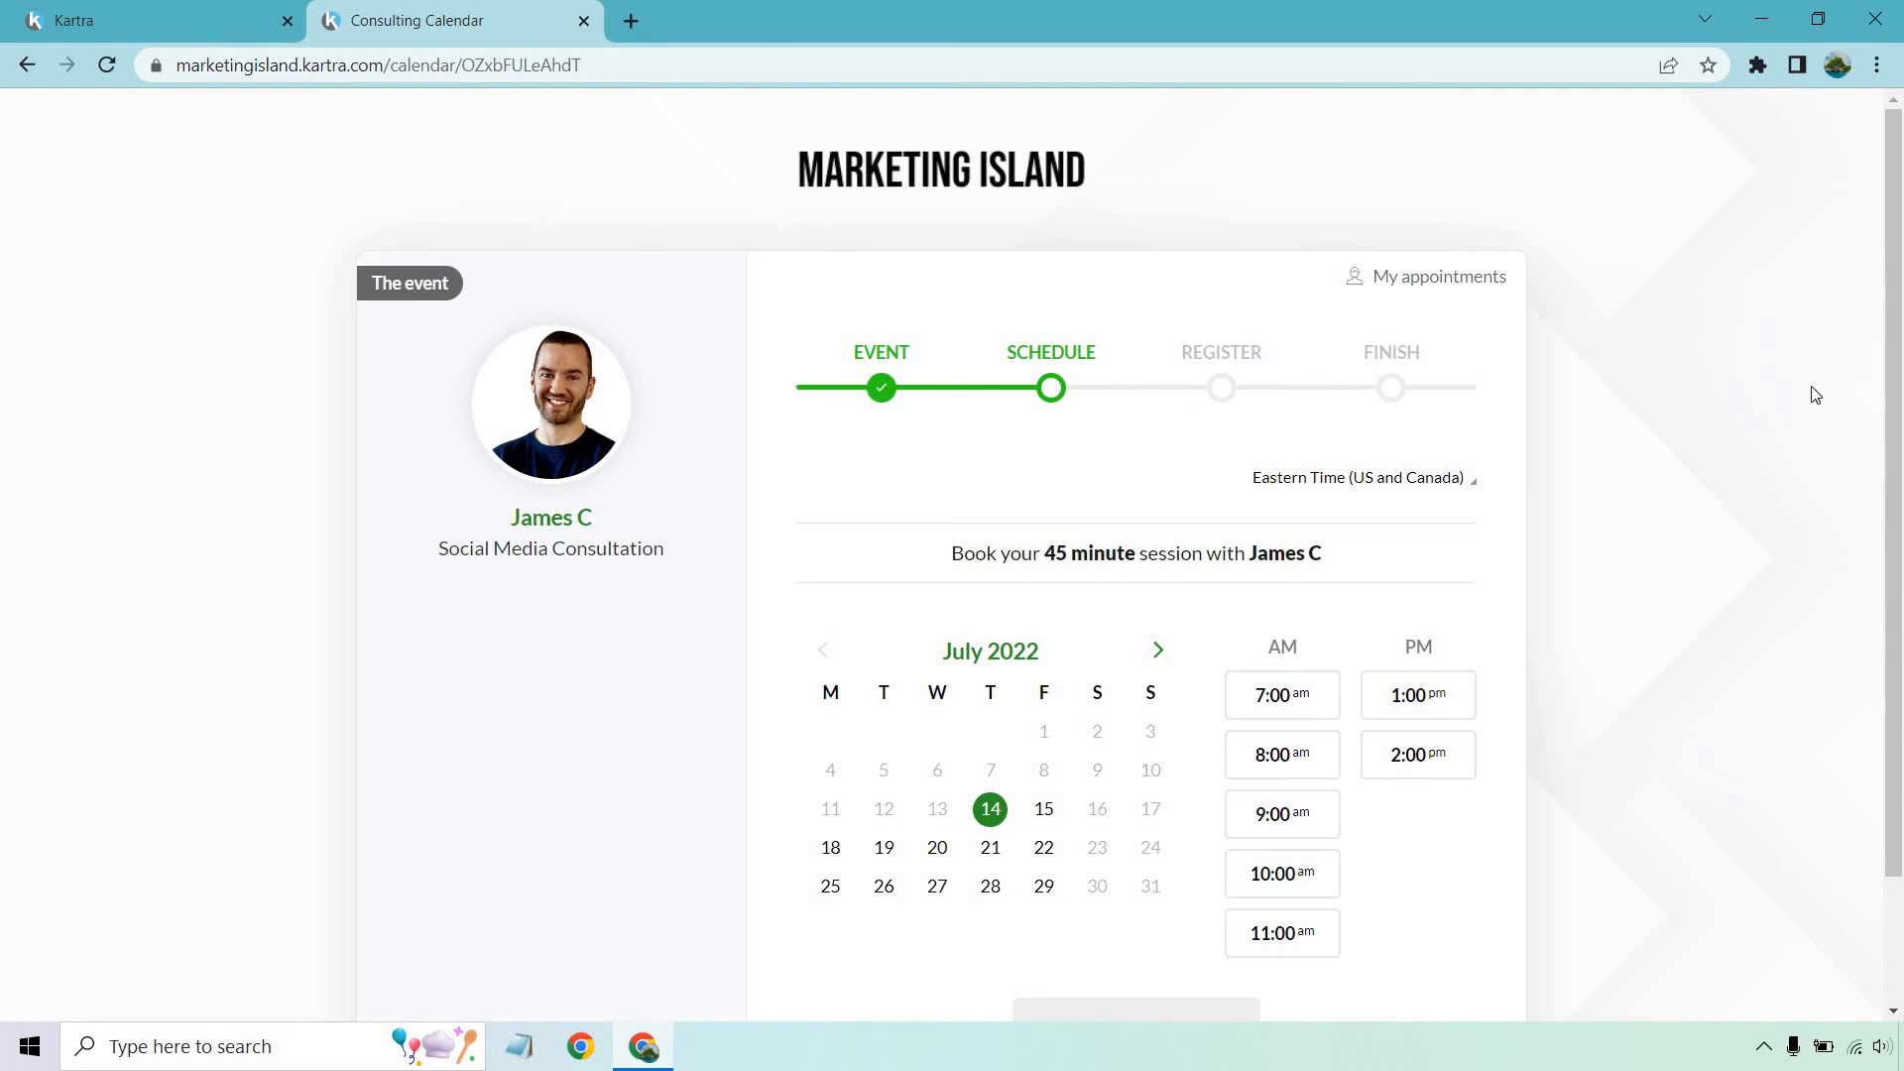
{"action": "scroll", "coordinate": [1809, 371], "scroll_direction": "down", "scroll_amount": 2}
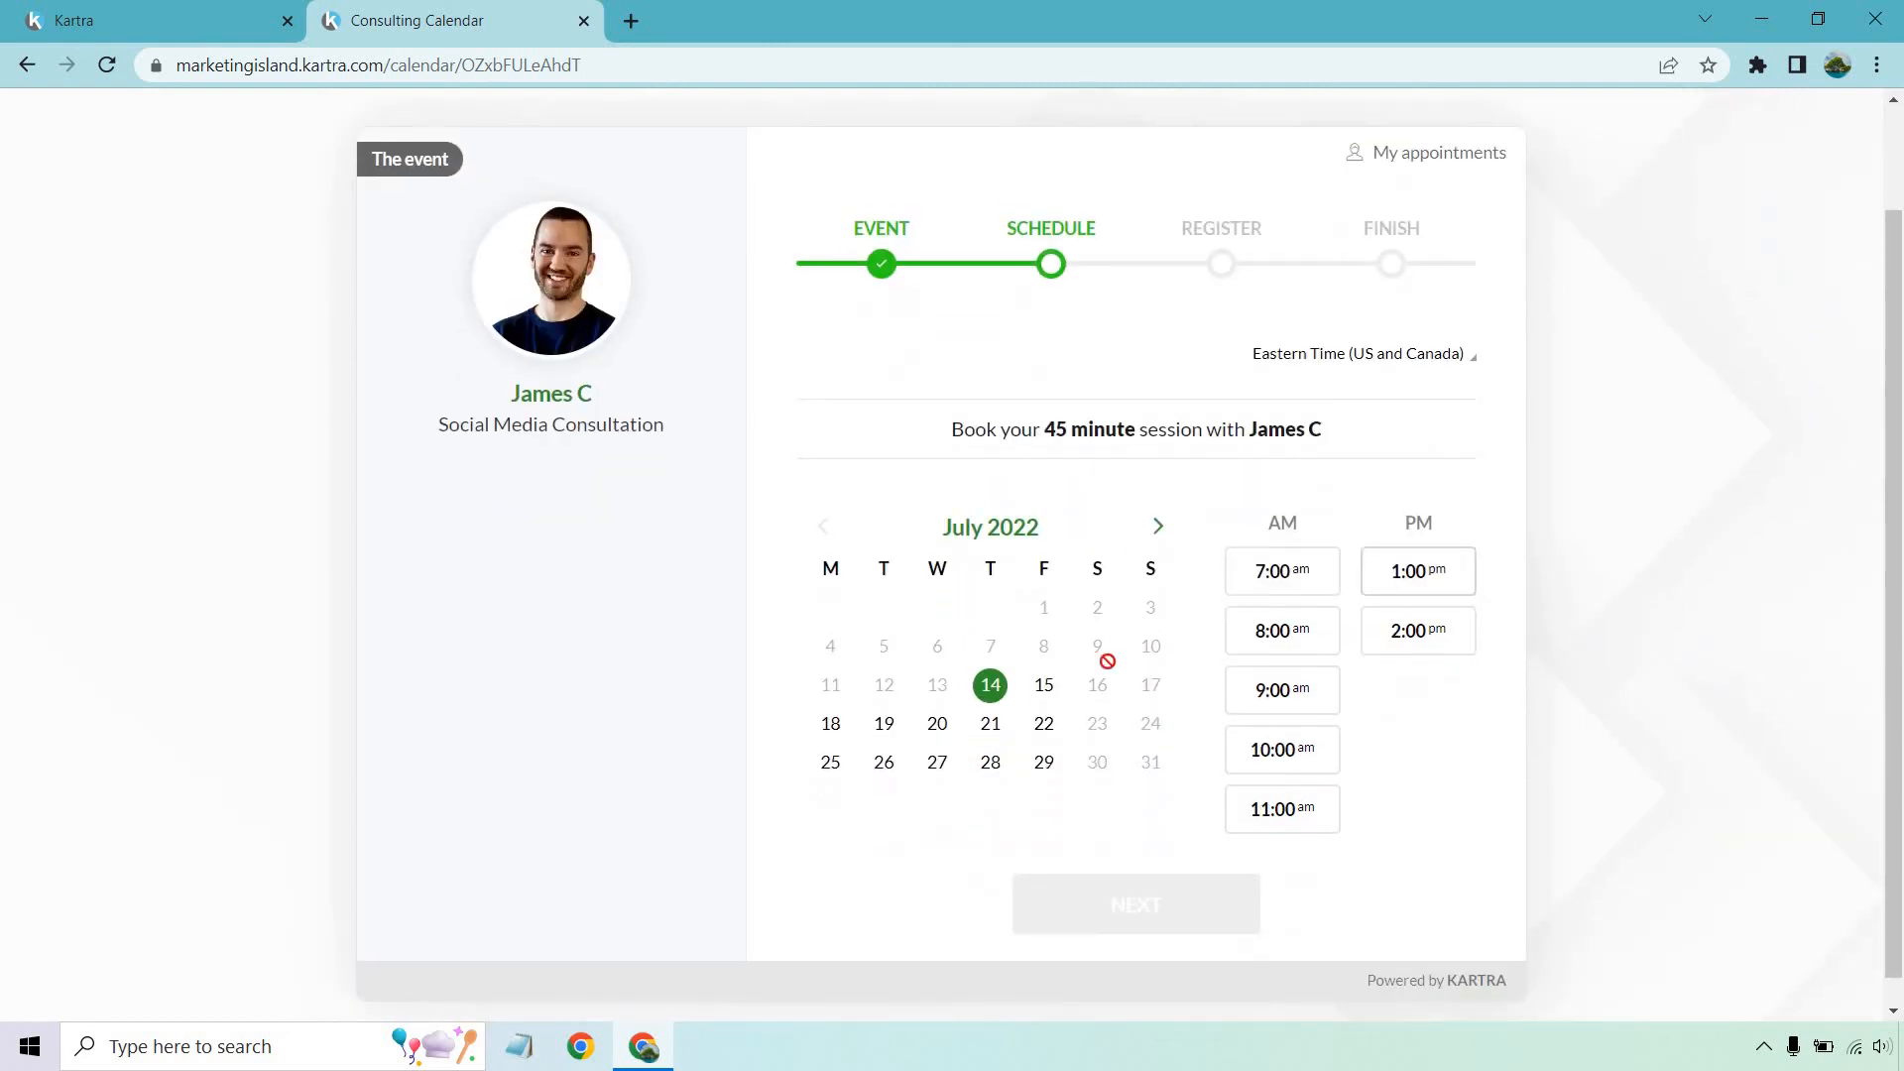
{"action": "left_click", "coordinate": [1044, 687]}
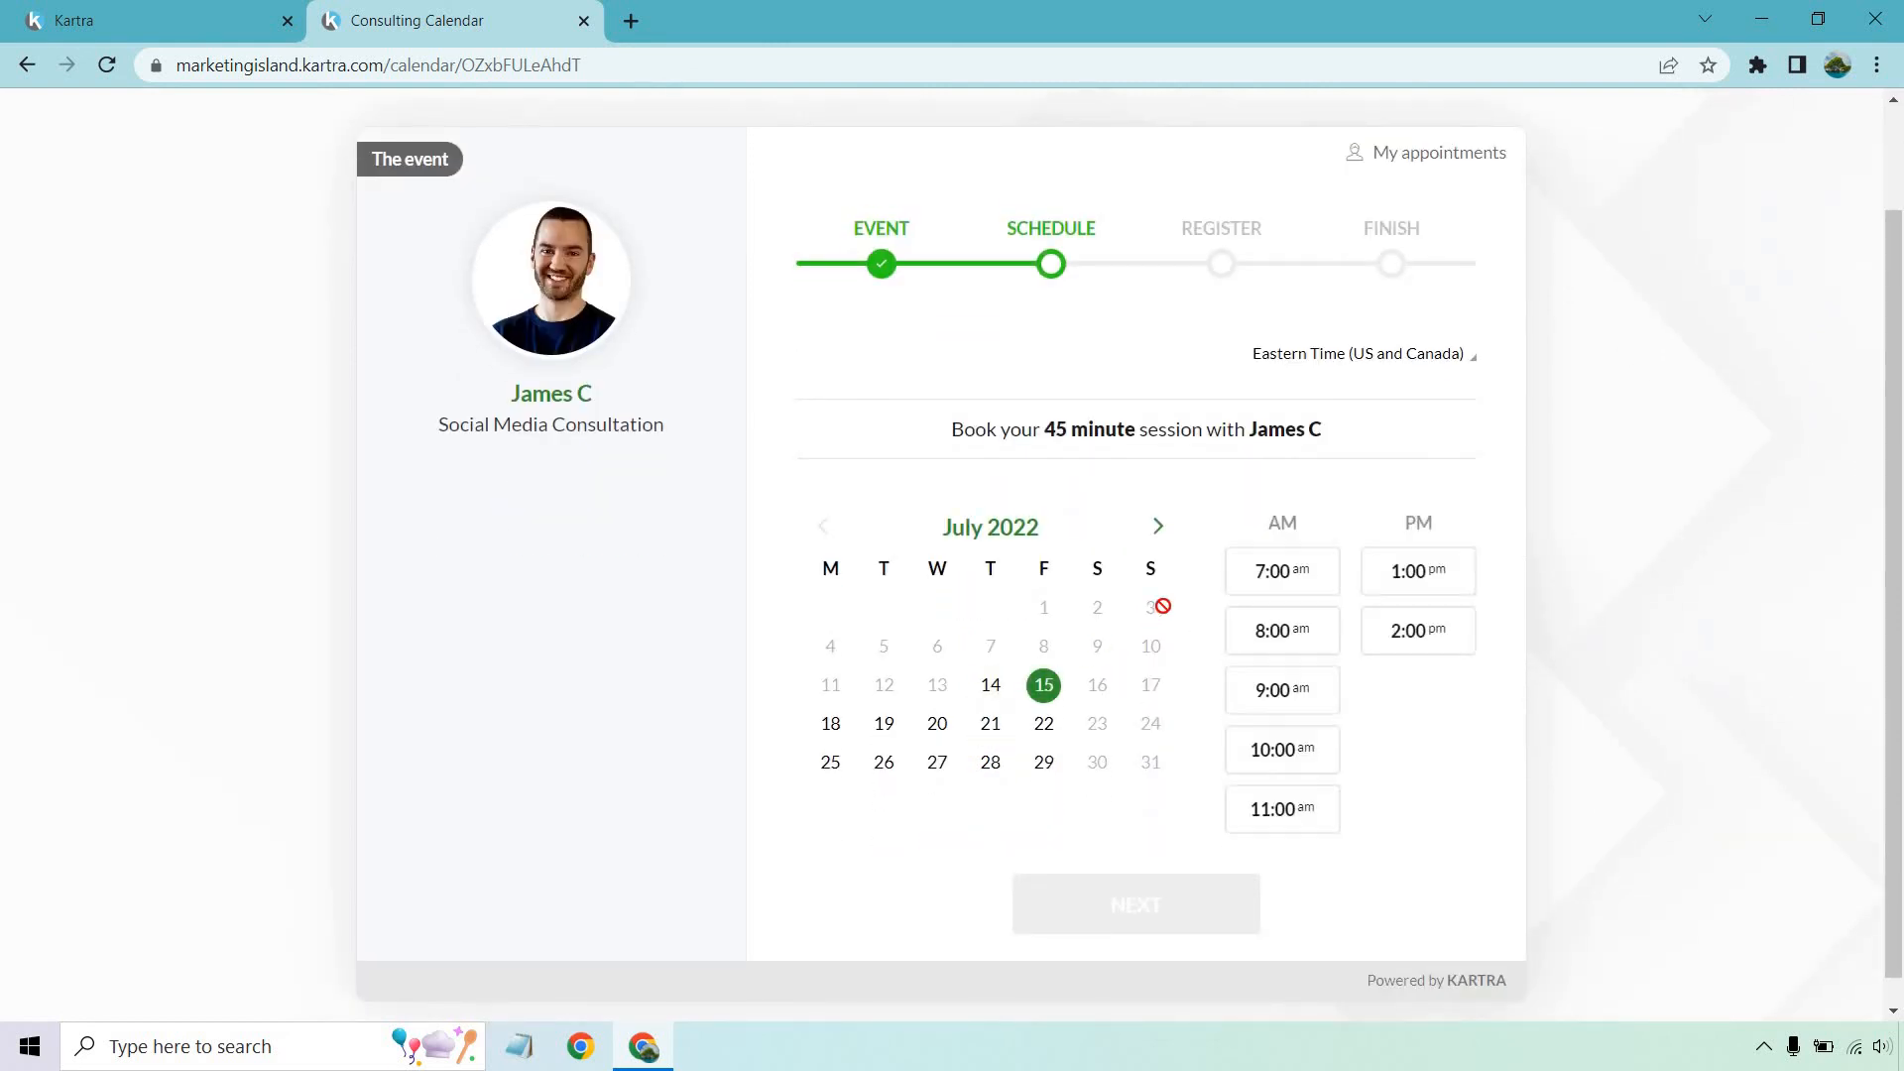
{"action": "left_click", "coordinate": [1275, 634]}
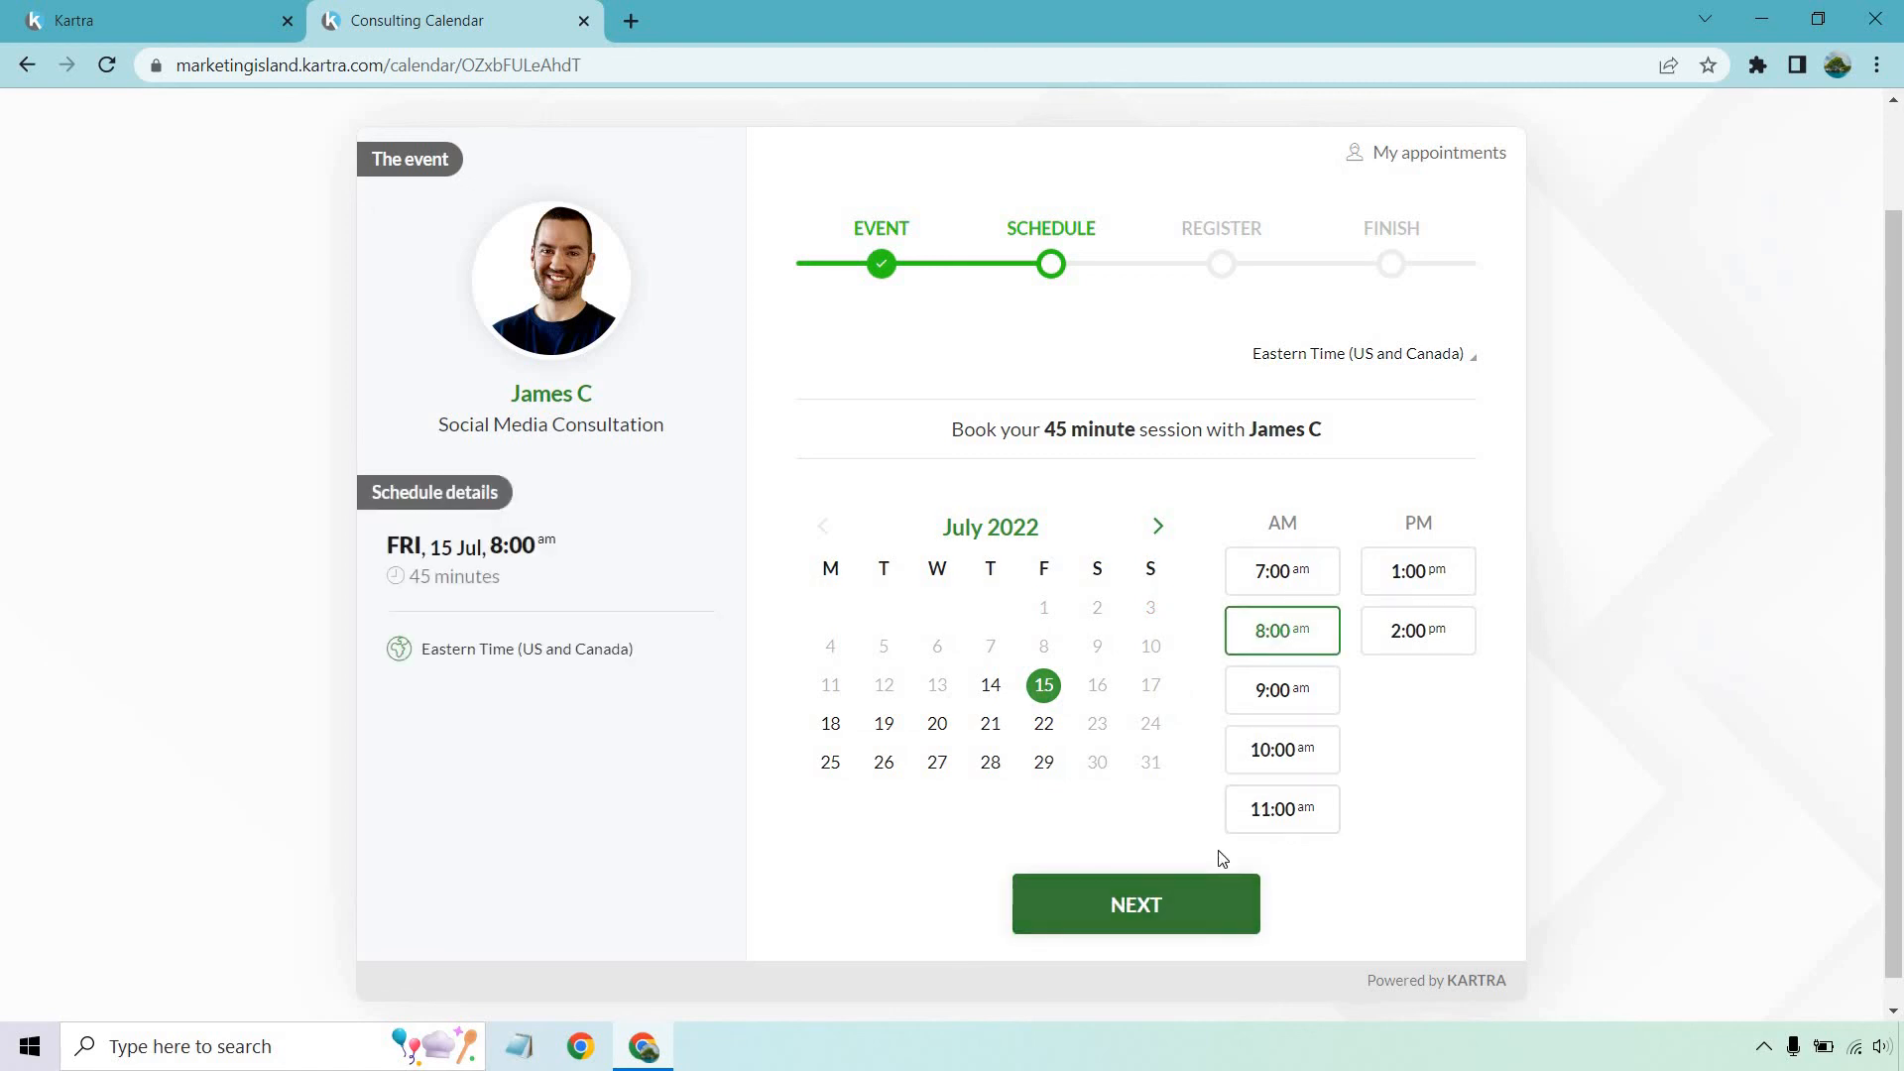
{"action": "left_click", "coordinate": [1223, 885]}
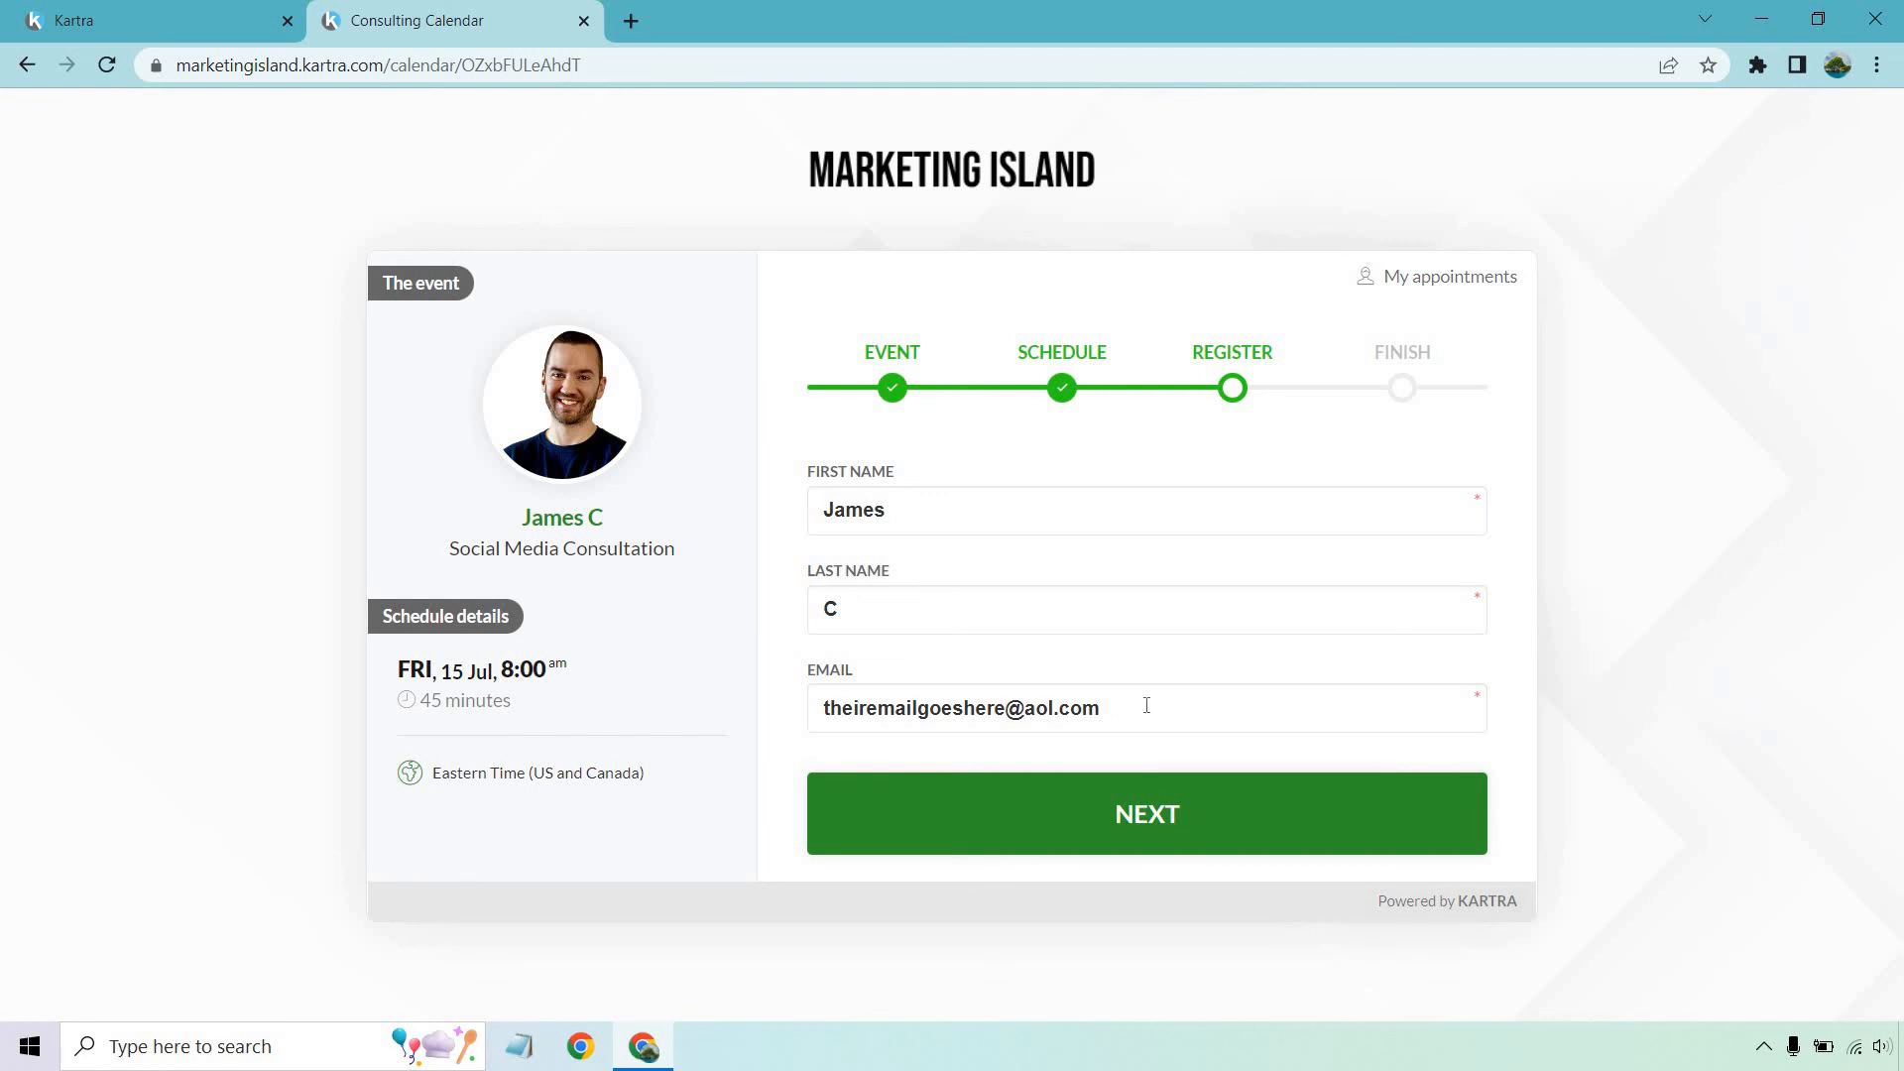
{"action": "left_click", "coordinate": [1372, 826]}
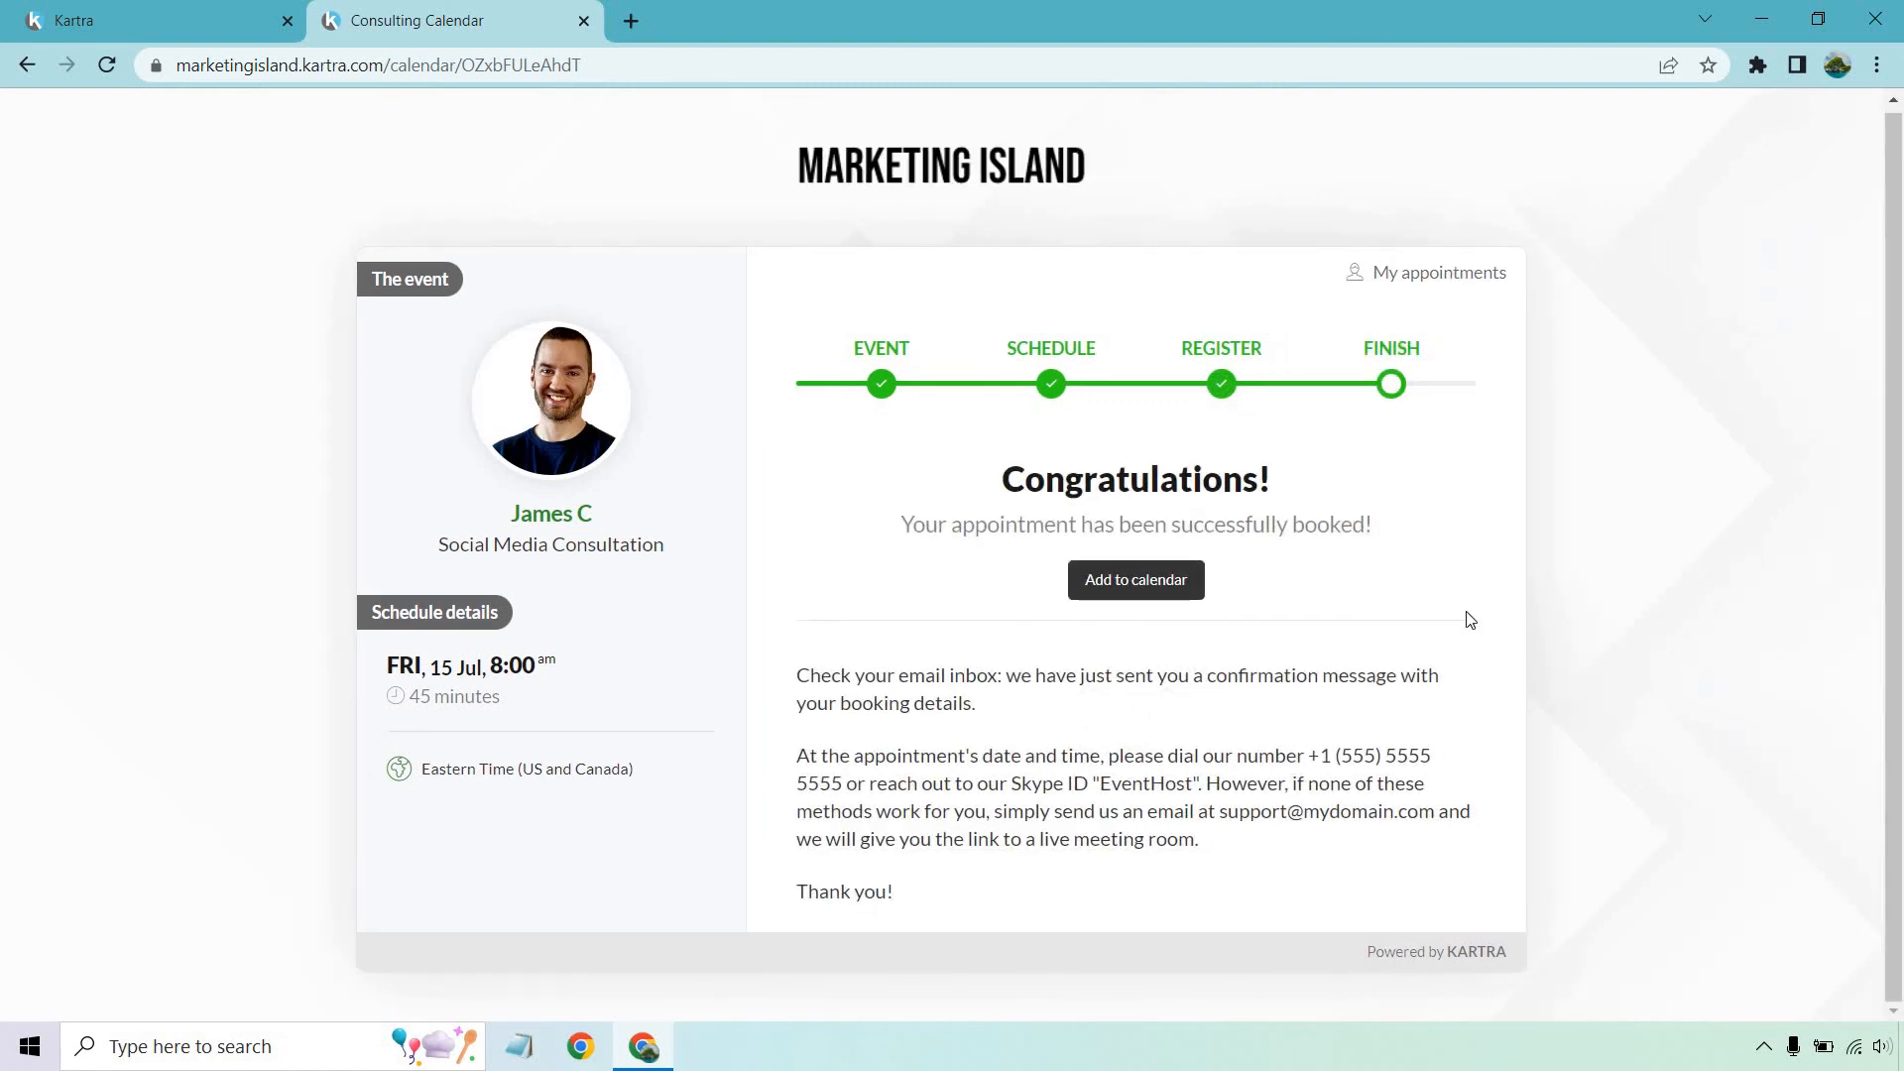
Step: Examine the success message on the booking page, highlighting its full text and the contact phone number
{"action": "left_click_drag", "start_coordinate": [894, 893], "coordinate": [799, 676]}
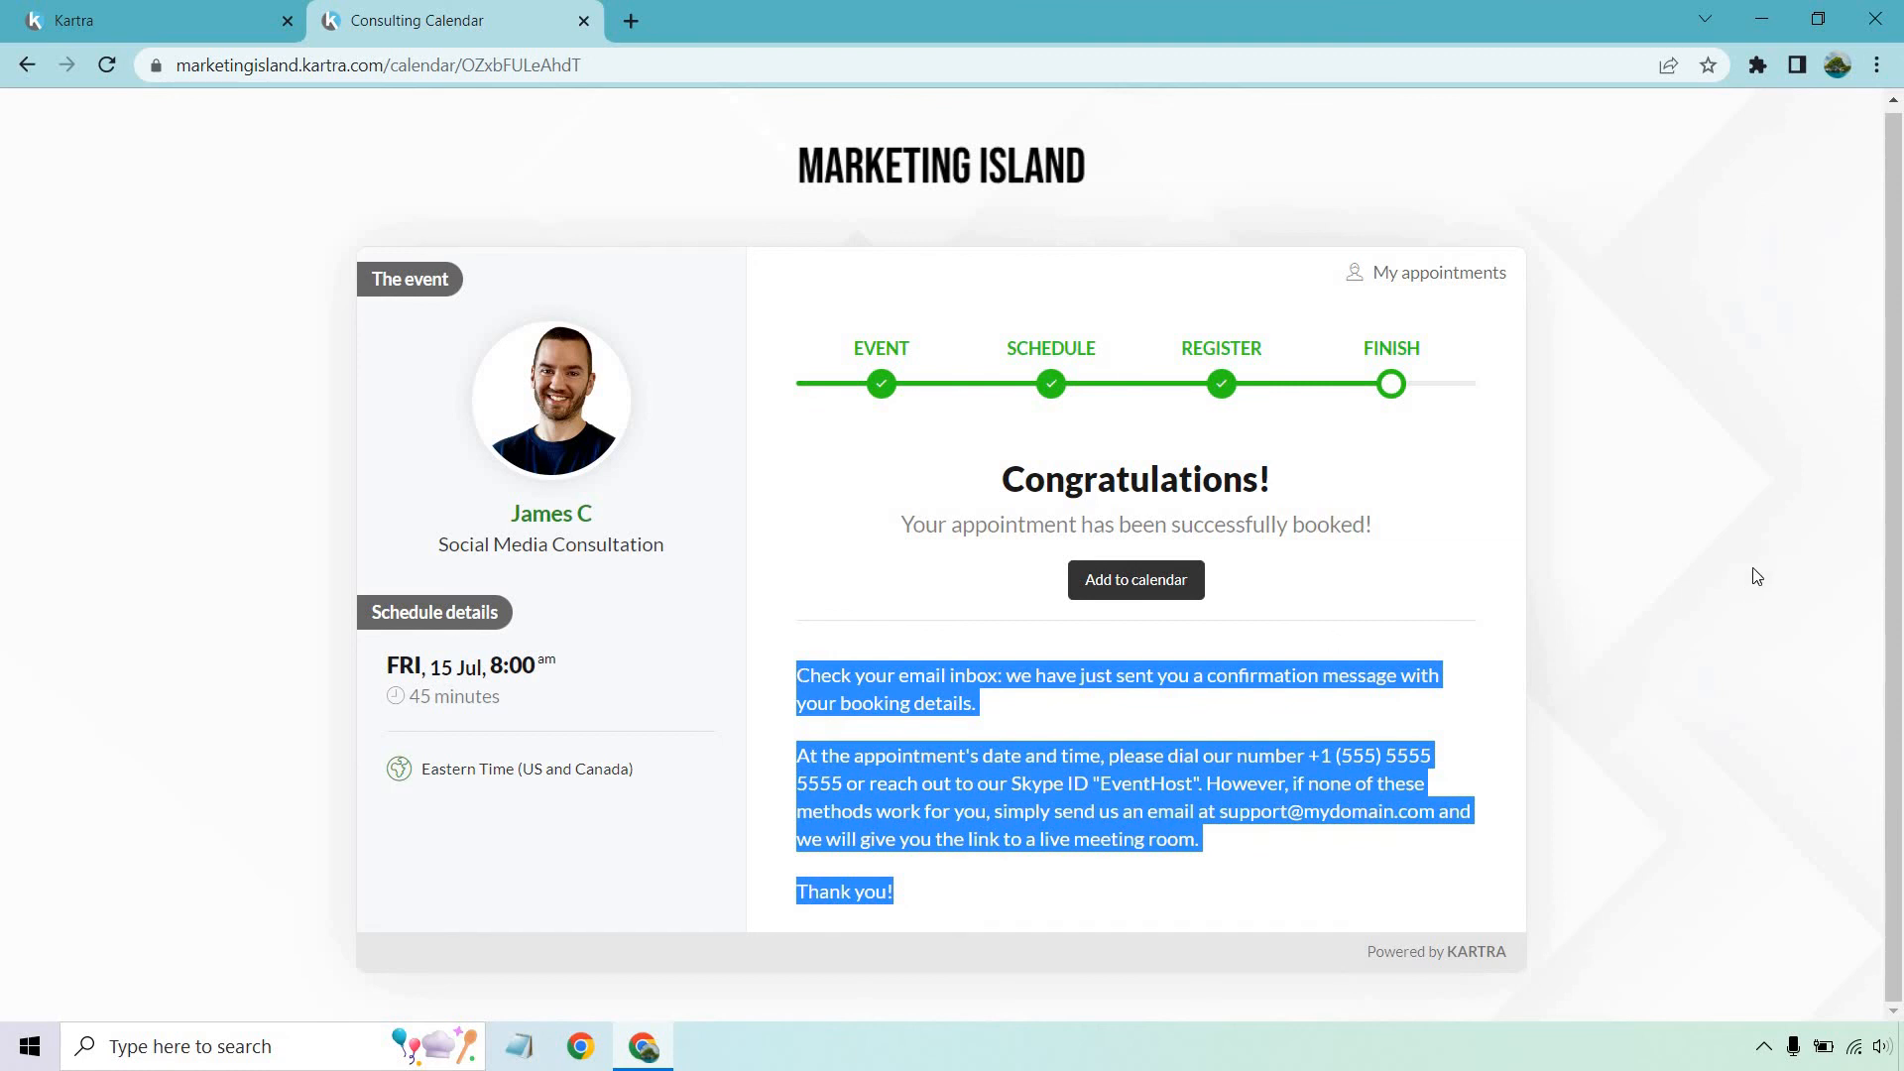
{"action": "left_click", "coordinate": [1249, 751]}
{"action": "left_click_drag", "start_coordinate": [1320, 756], "coordinate": [1436, 755]}
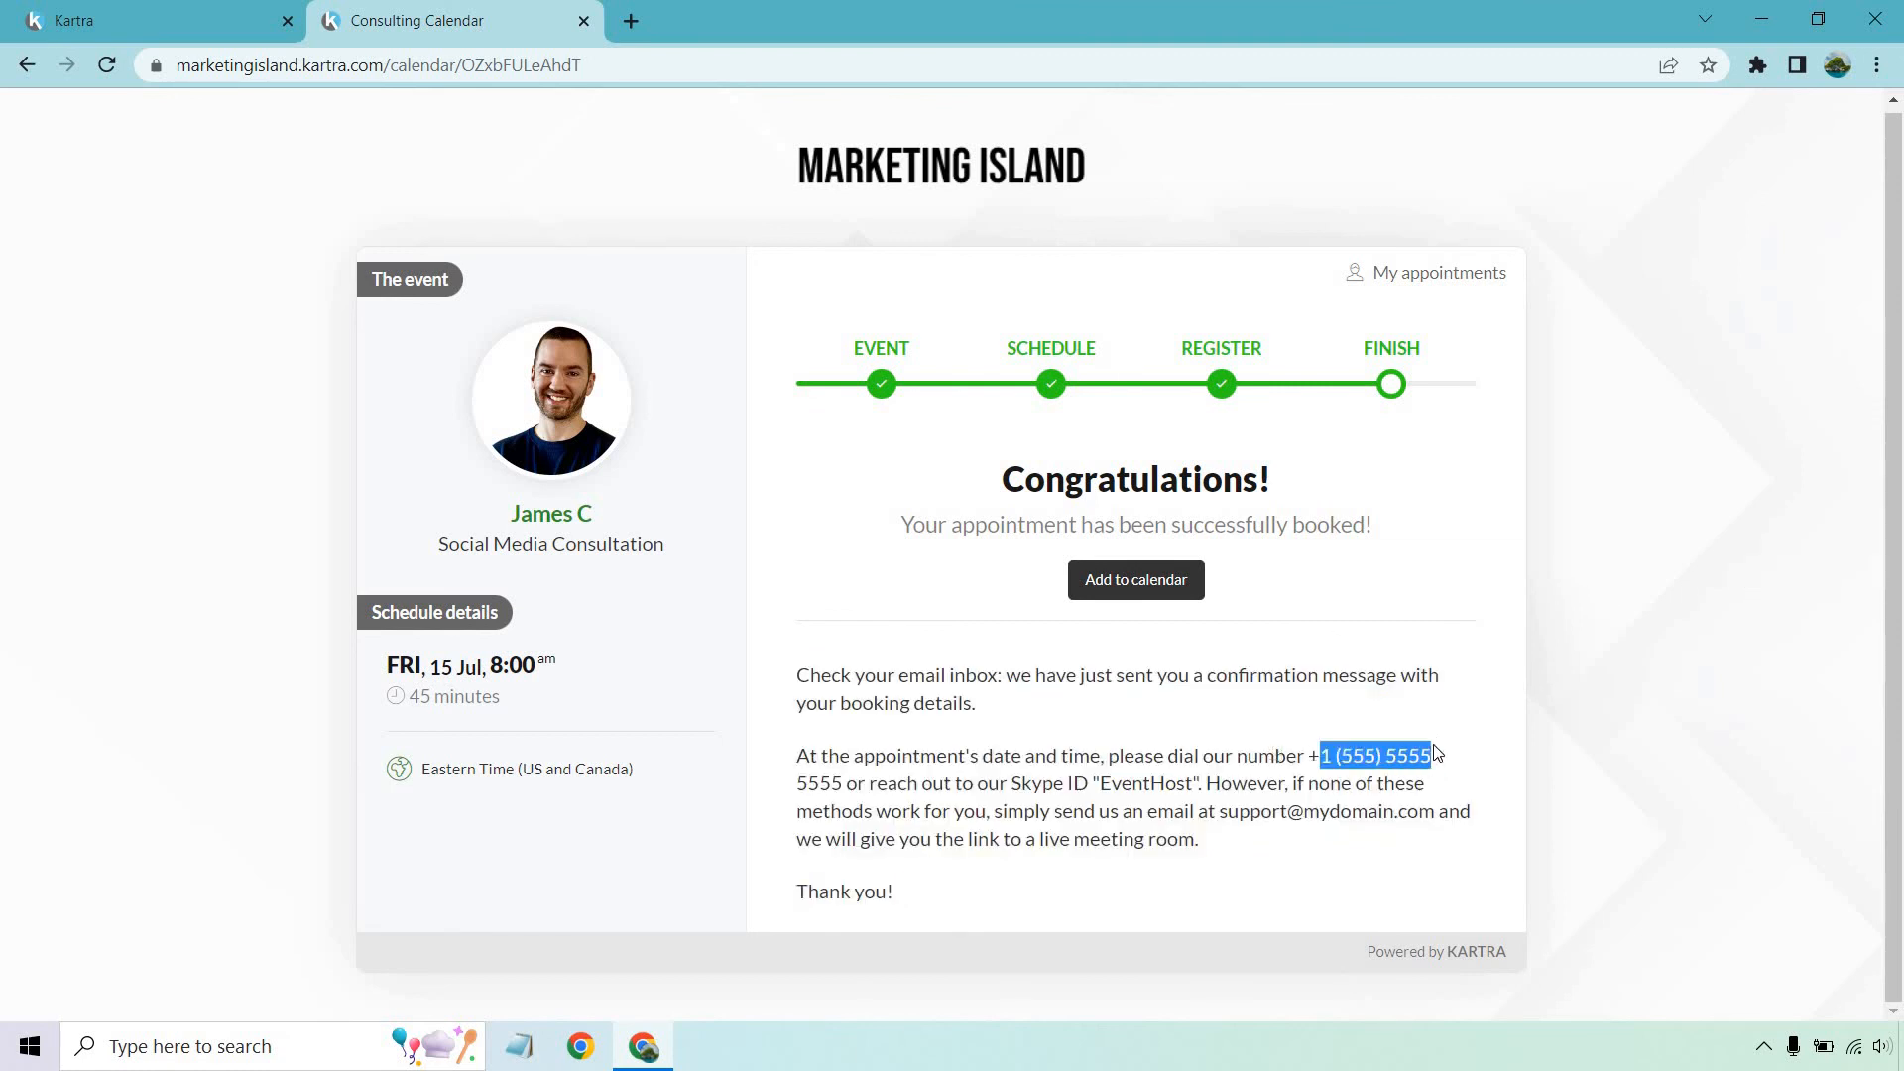